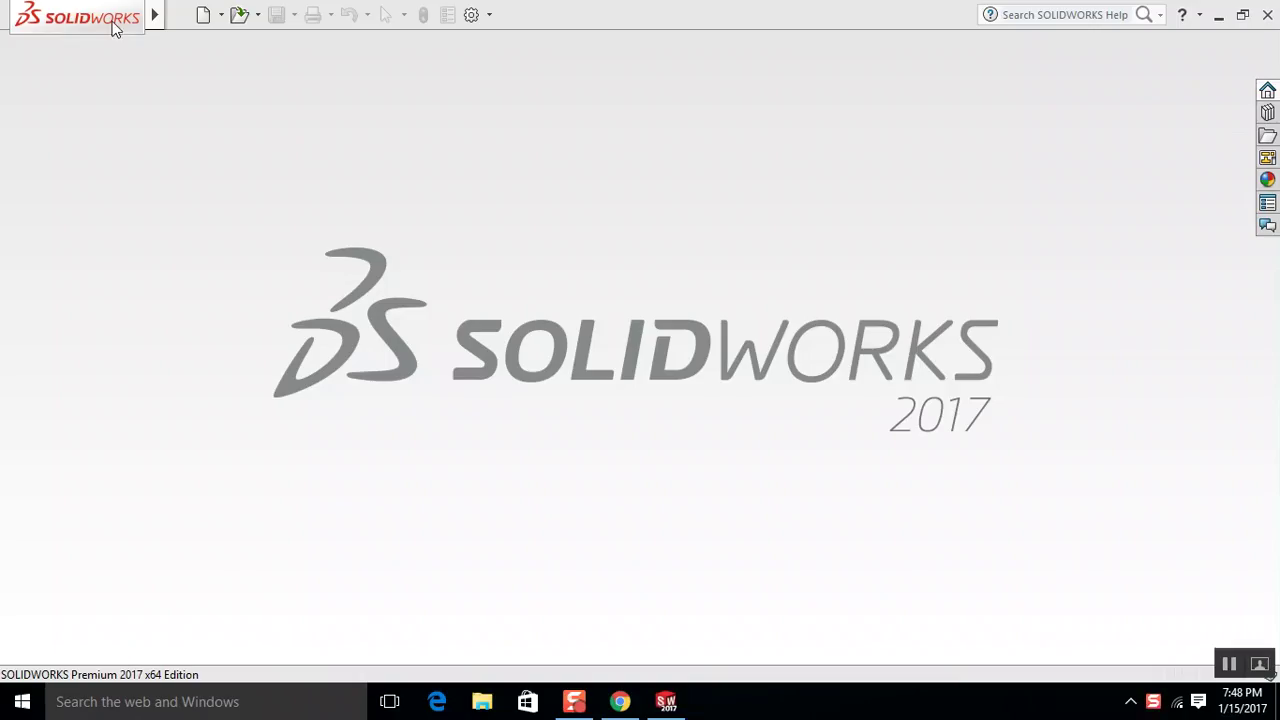
Open Frame Weldment from the Infeed Conveyor folder, accept the changed referenced documents, and zoom the view.
click(180, 17)
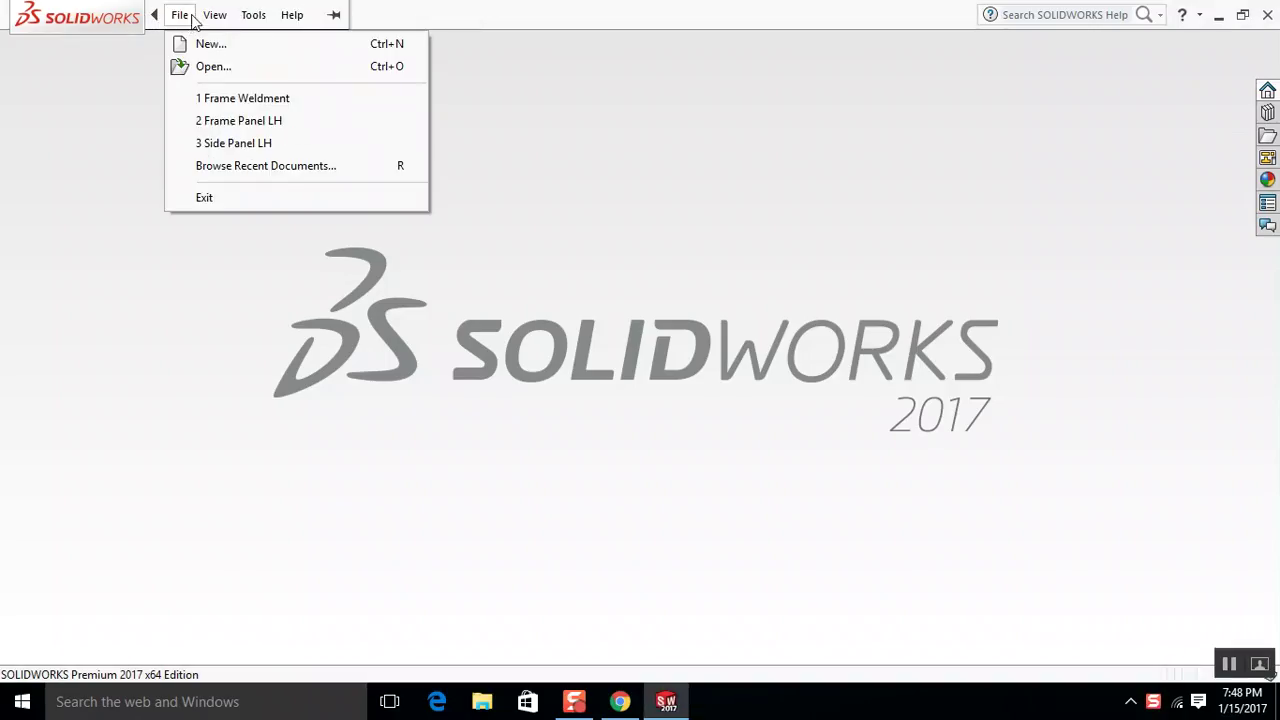
click(185, 66)
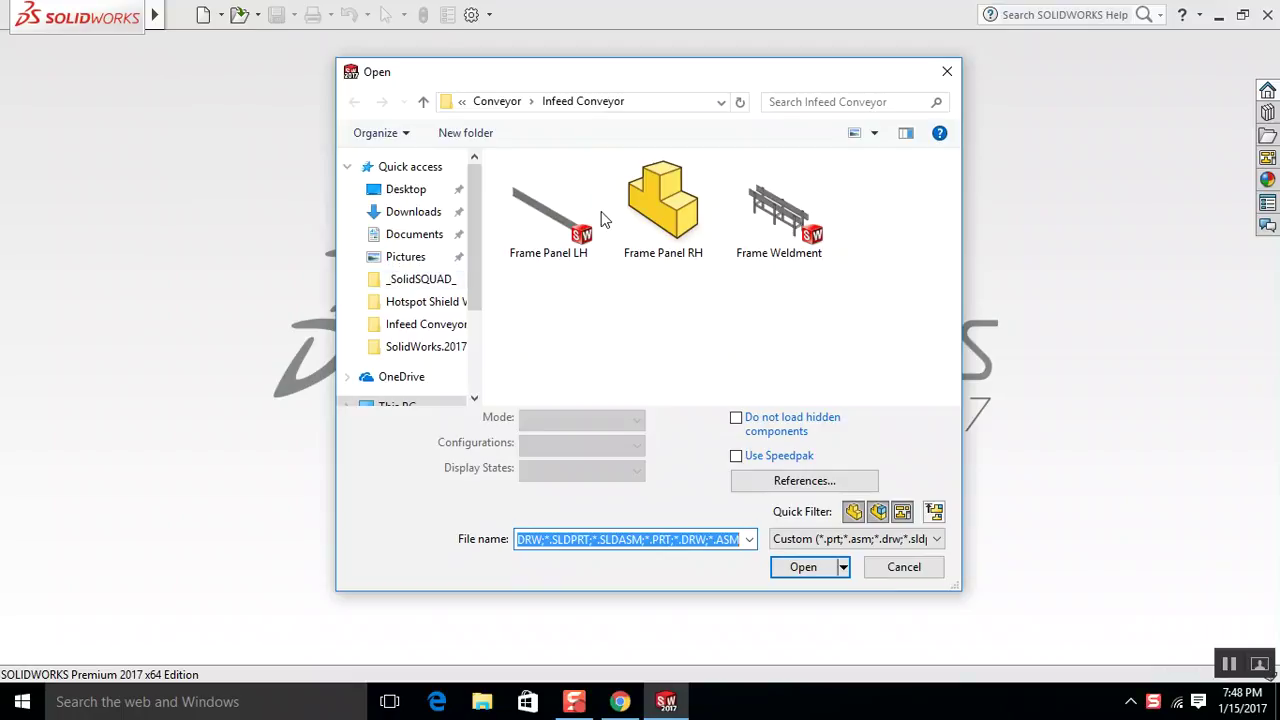
click(776, 228)
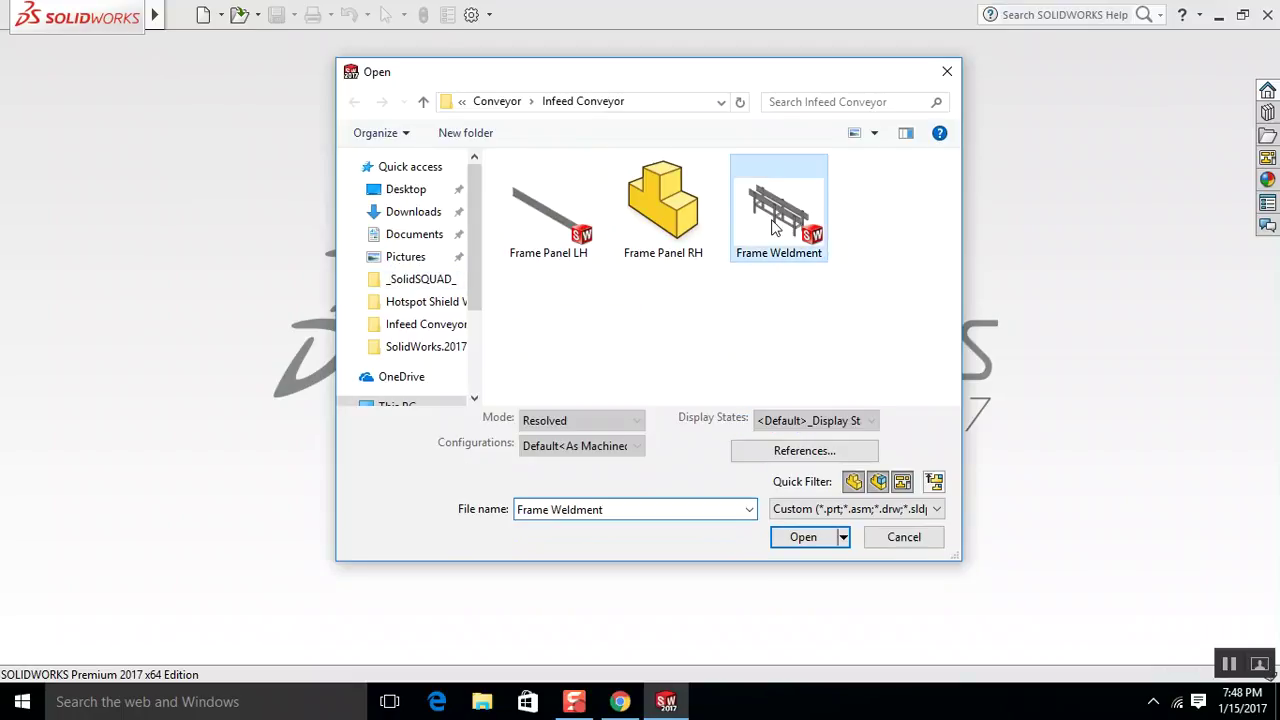
click(824, 542)
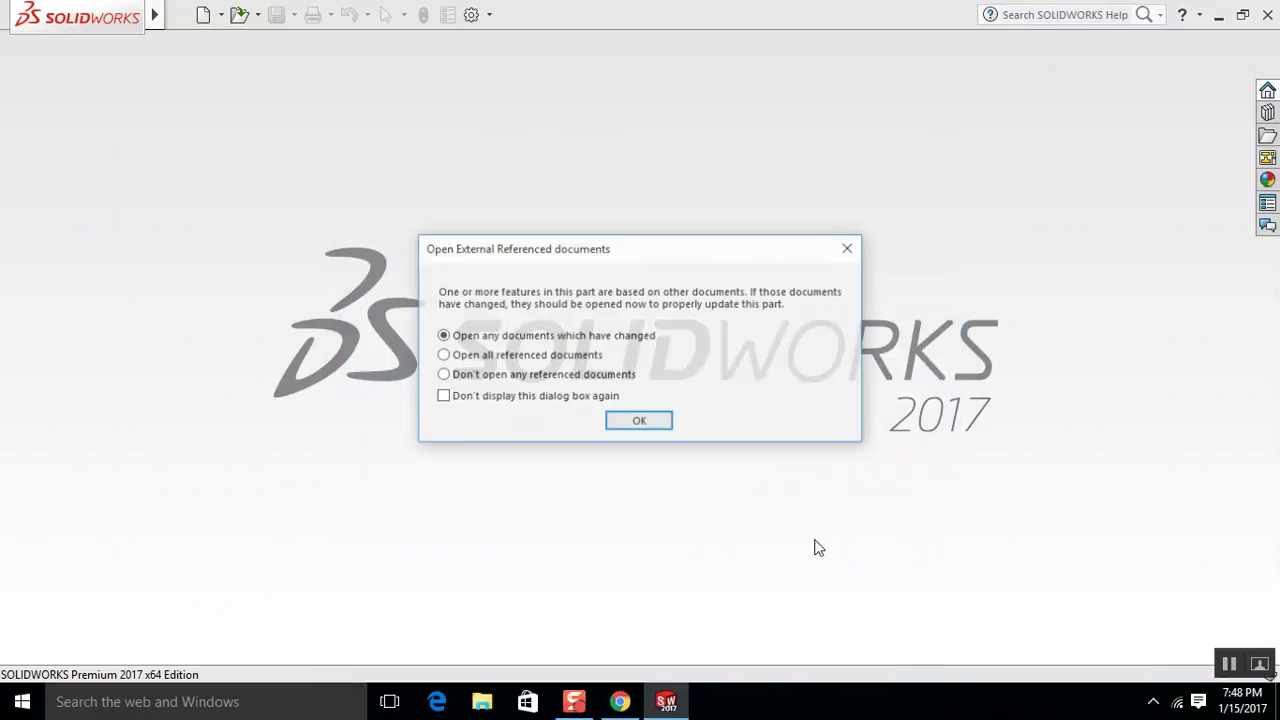
click(639, 423)
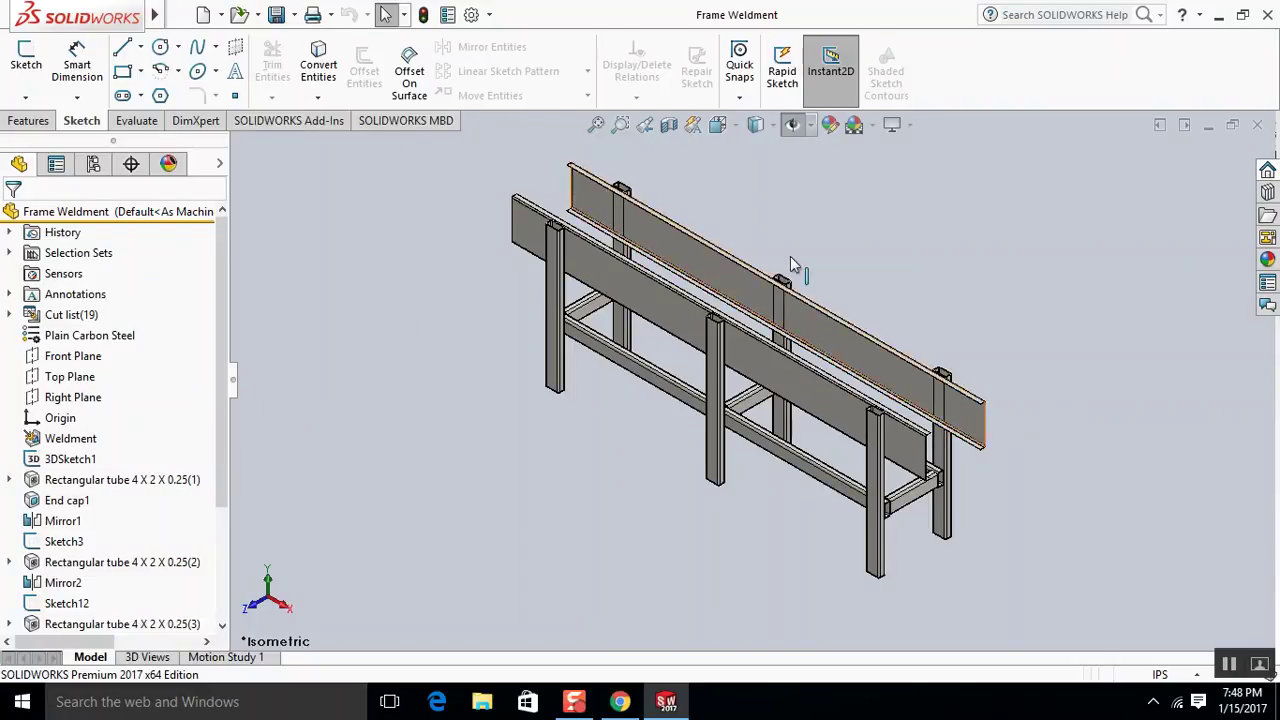
scroll(949, 423, down, 2)
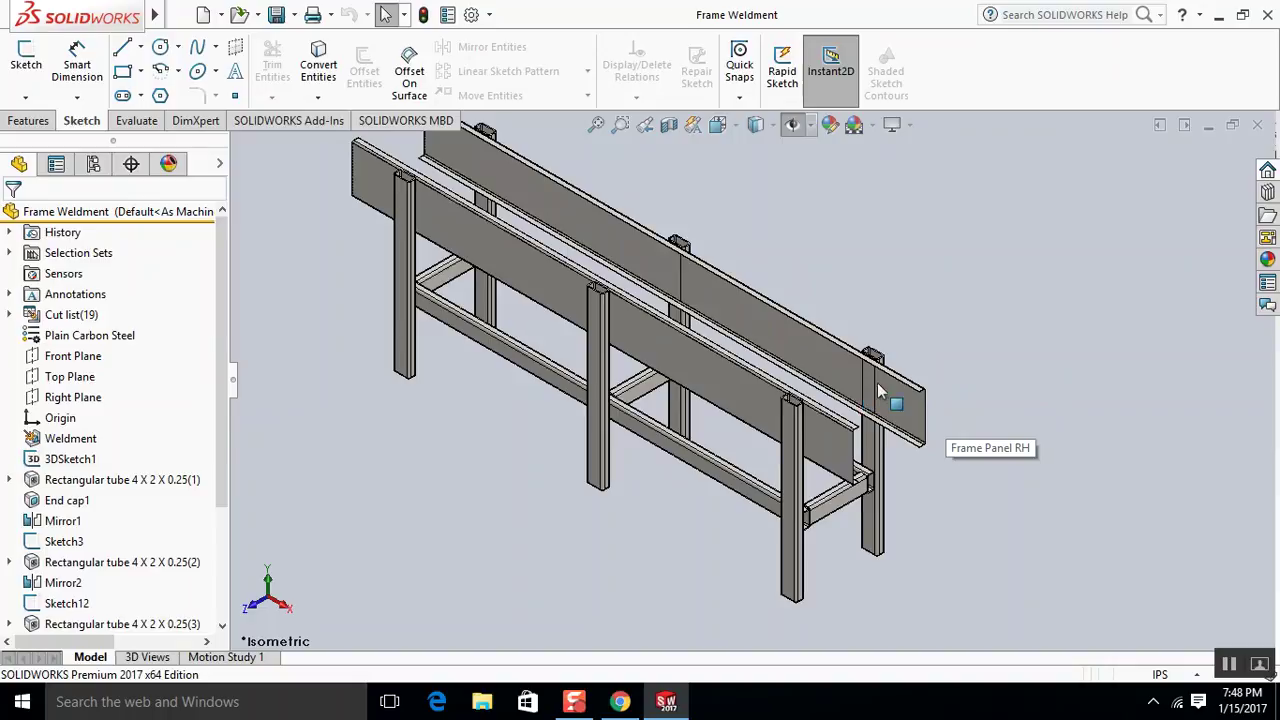
scroll(620, 400, up, 2)
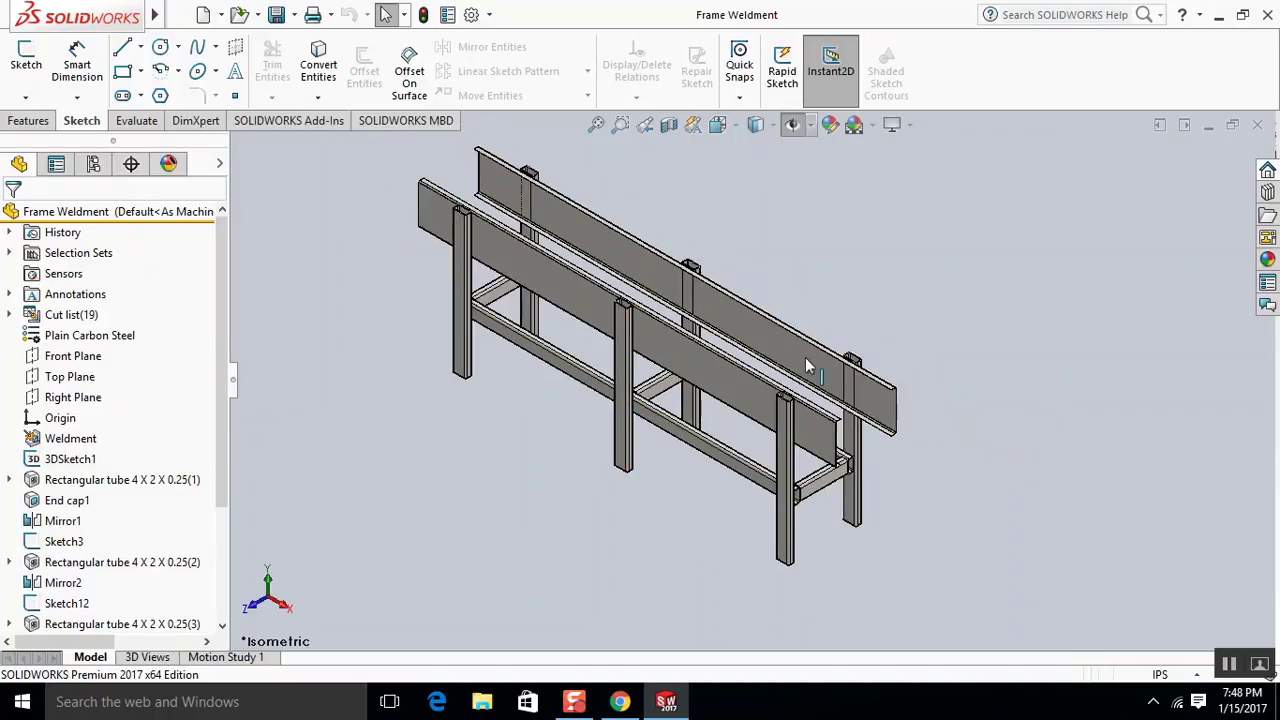
click(620, 702)
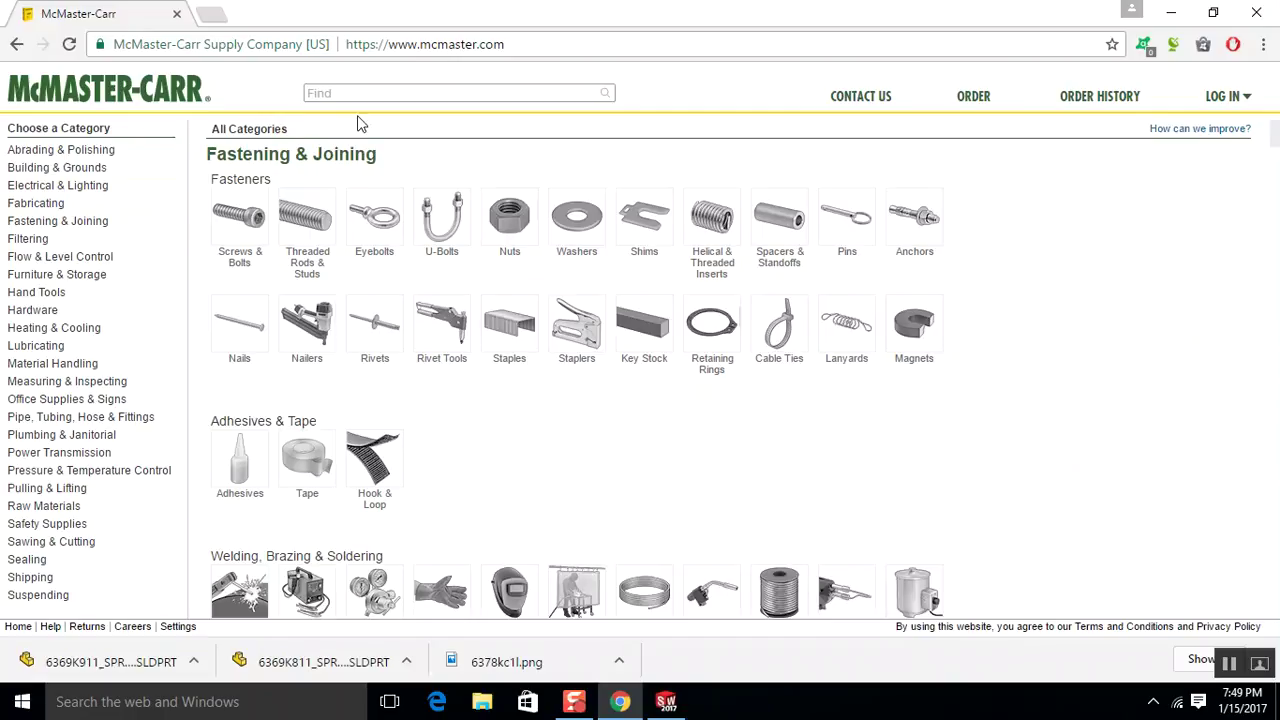
Search McMaster-Carr for 'conveyor chain' and open the Conveyor Belting and Lacing results.
click(450, 96)
text(conveyor chain)
key(Return)
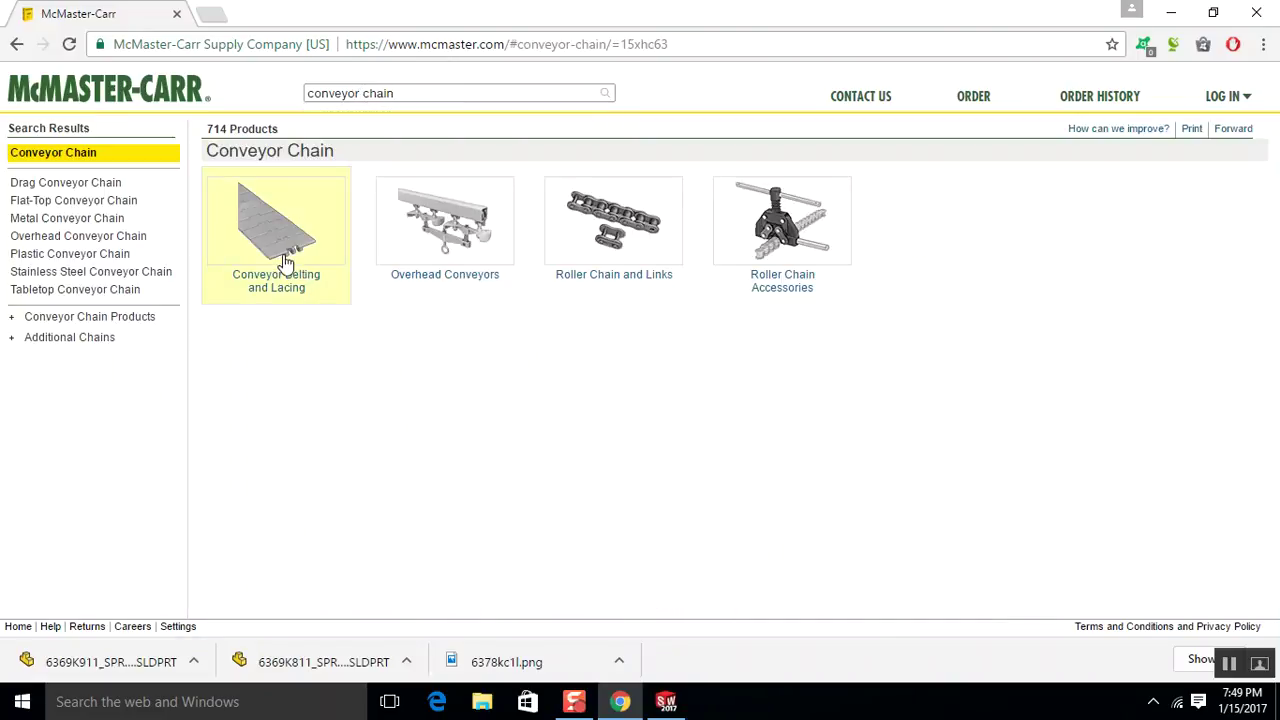
click(284, 262)
Scroll the belting list and expand the 10" Series 821 belt 6378K62.
scroll(397, 272, down, 1)
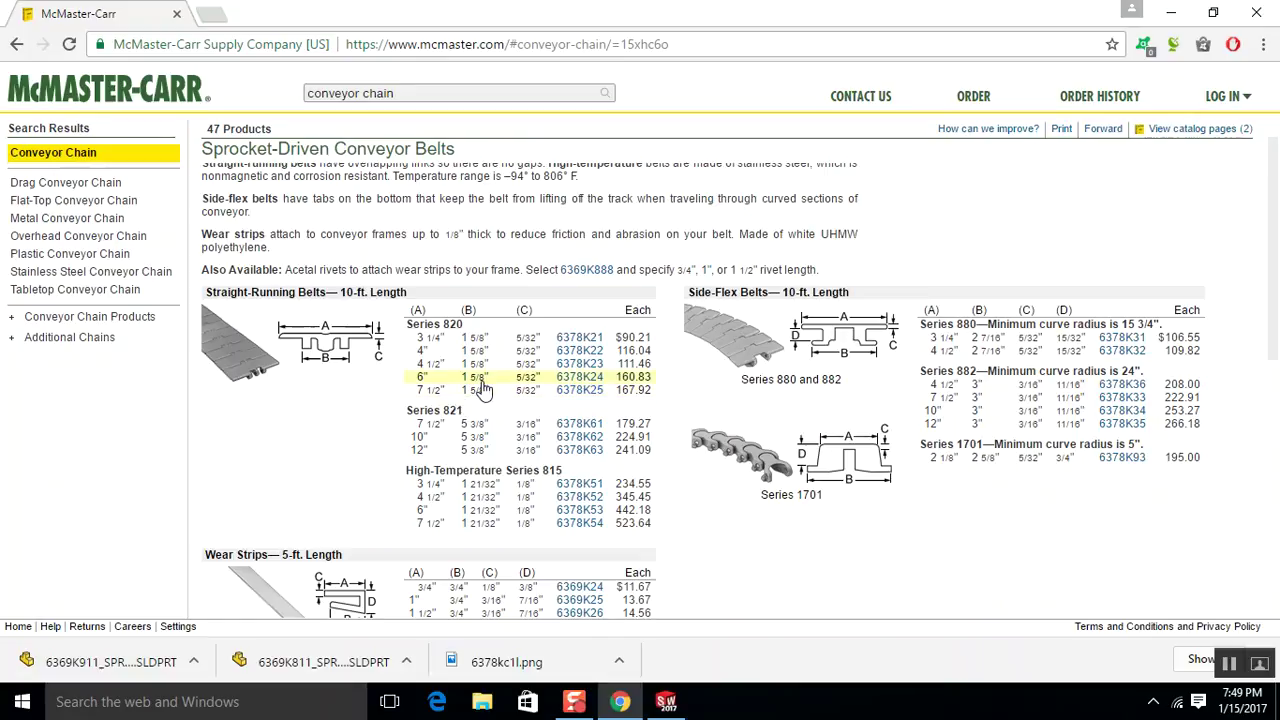
scroll(480, 390, down, 1)
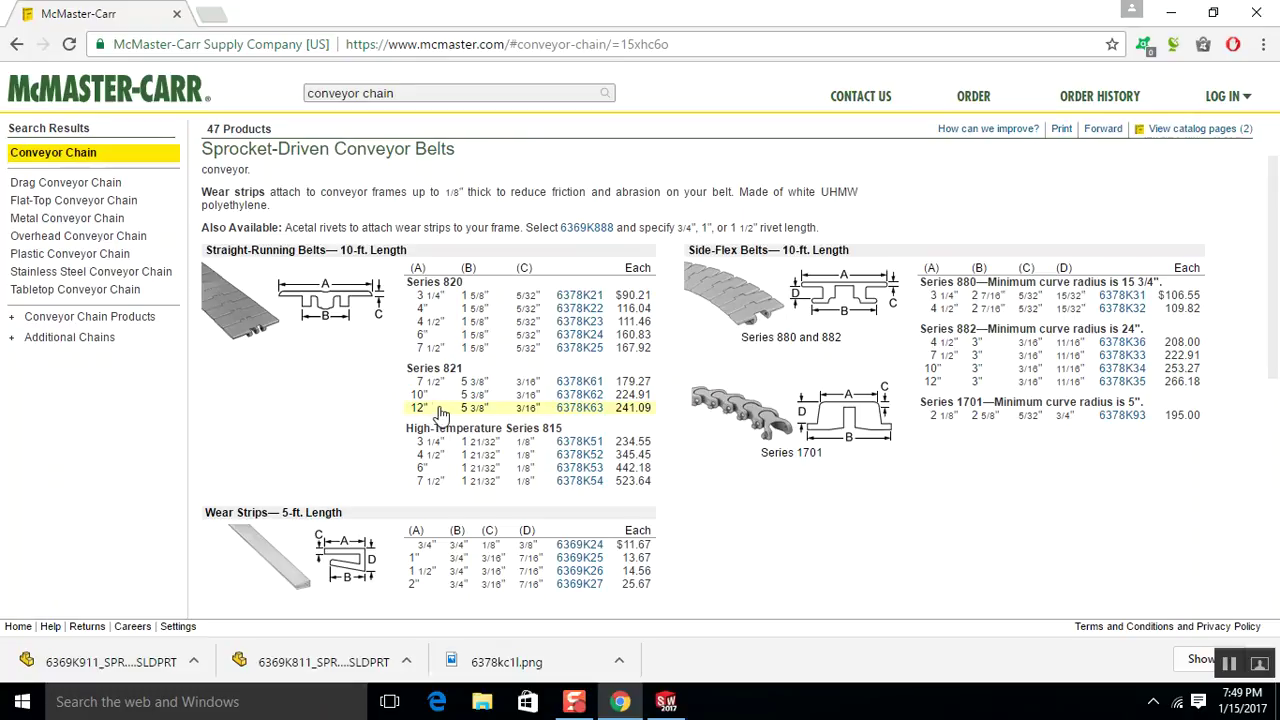
scroll(442, 410, down, 1)
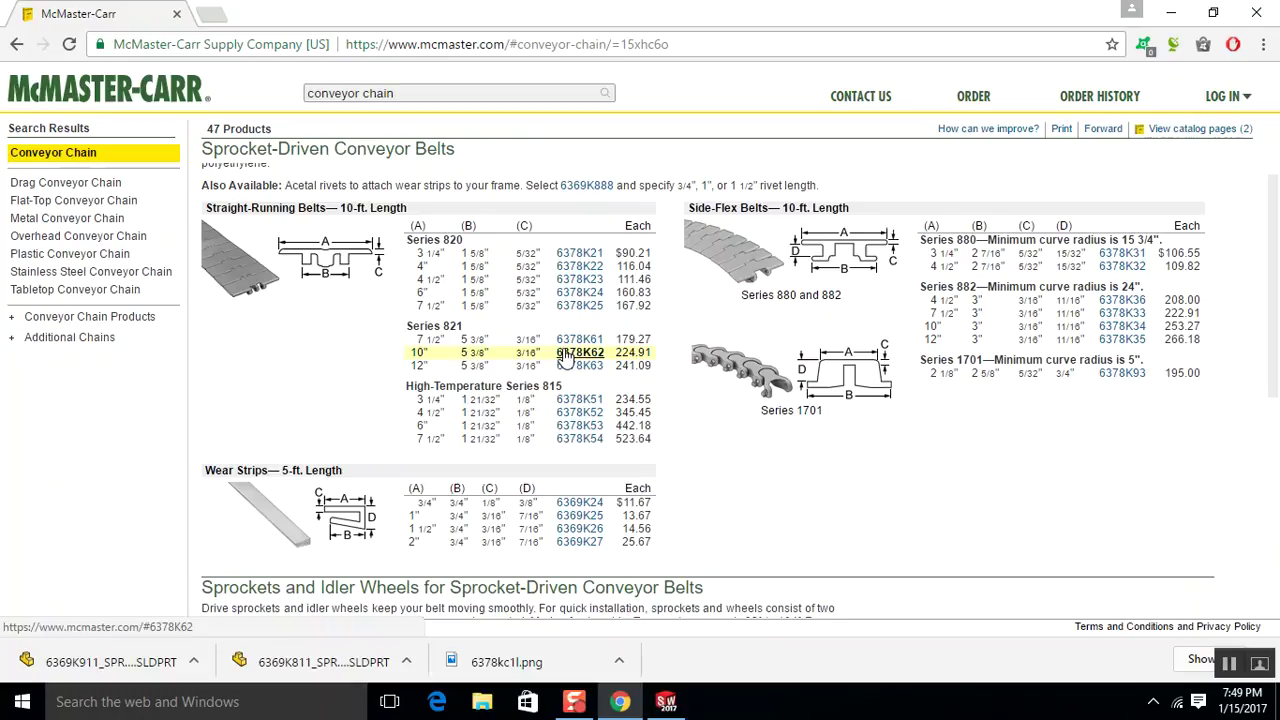
click(566, 356)
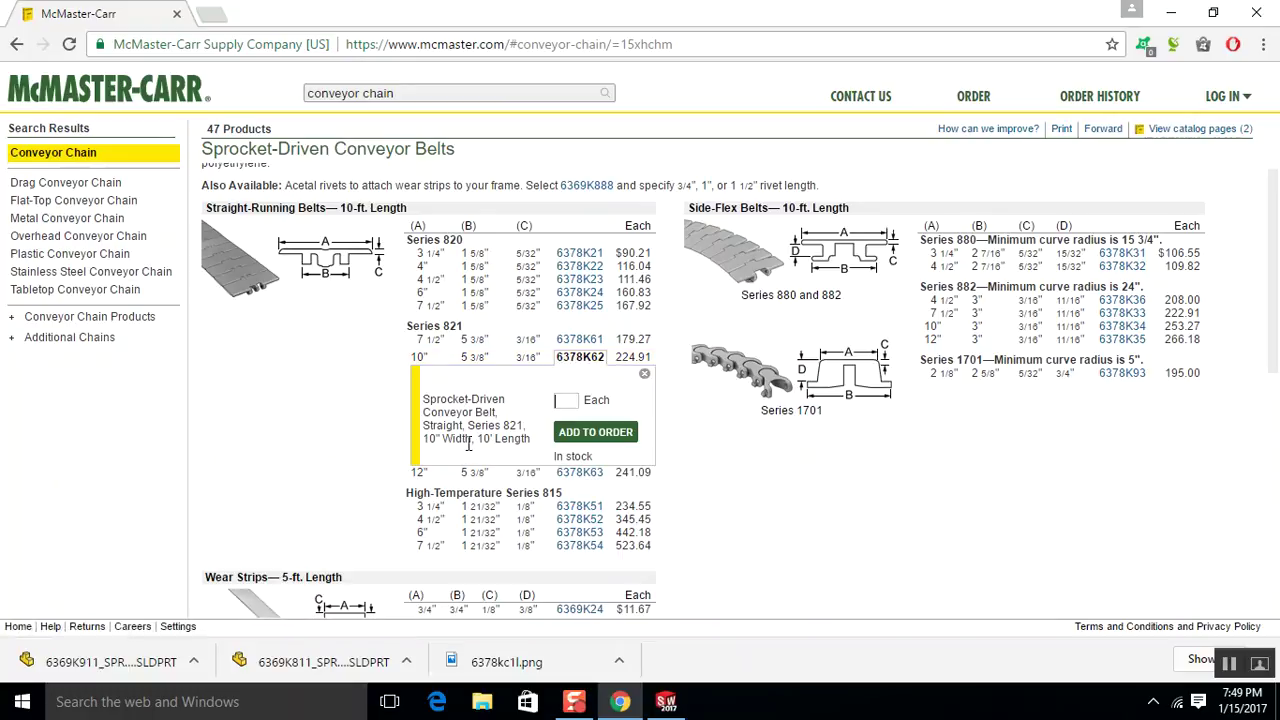
Open the 6378K62 product detail page and save its 3-D SOLIDWORKS model.
click(458, 378)
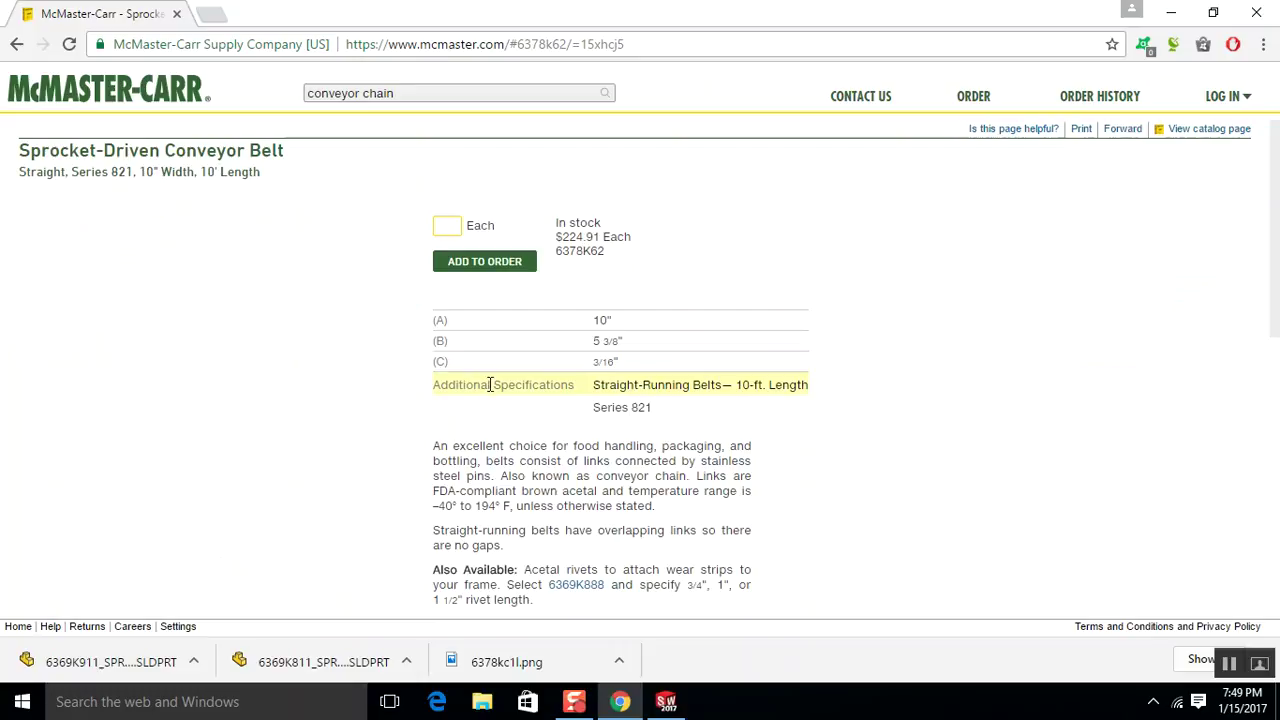
scroll(957, 437, down, 3)
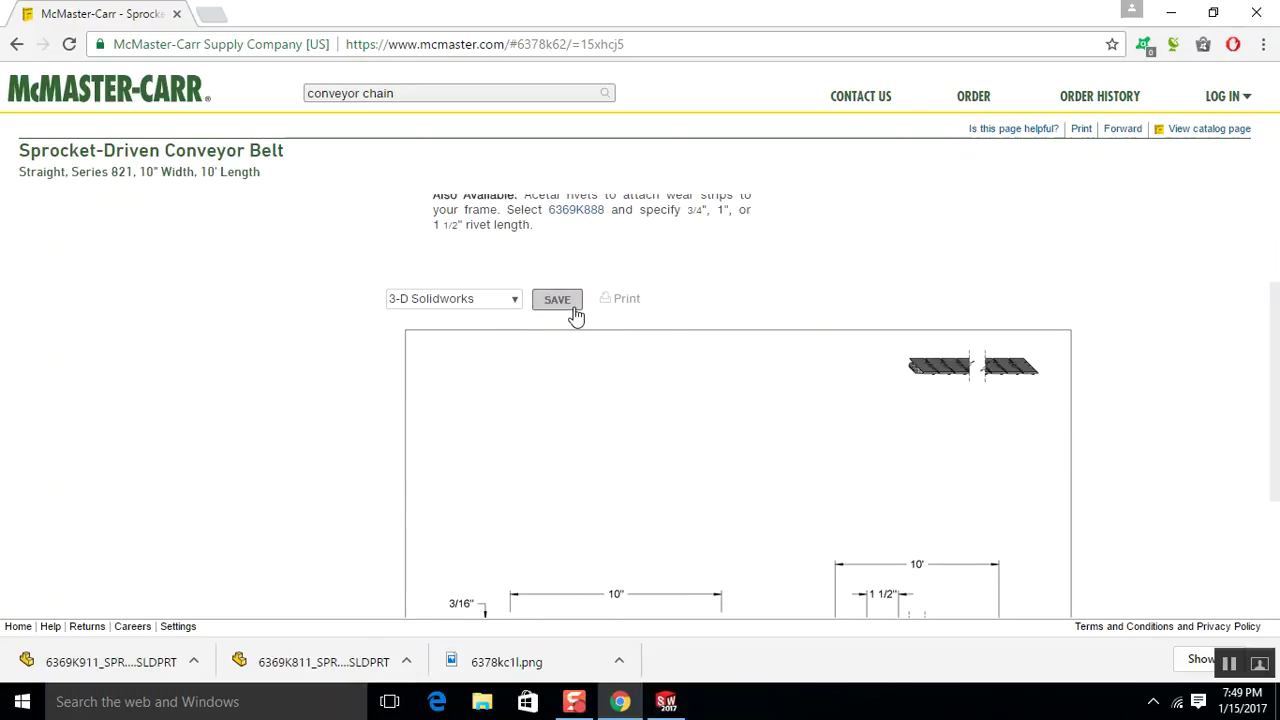
scroll(685, 322, down, 2)
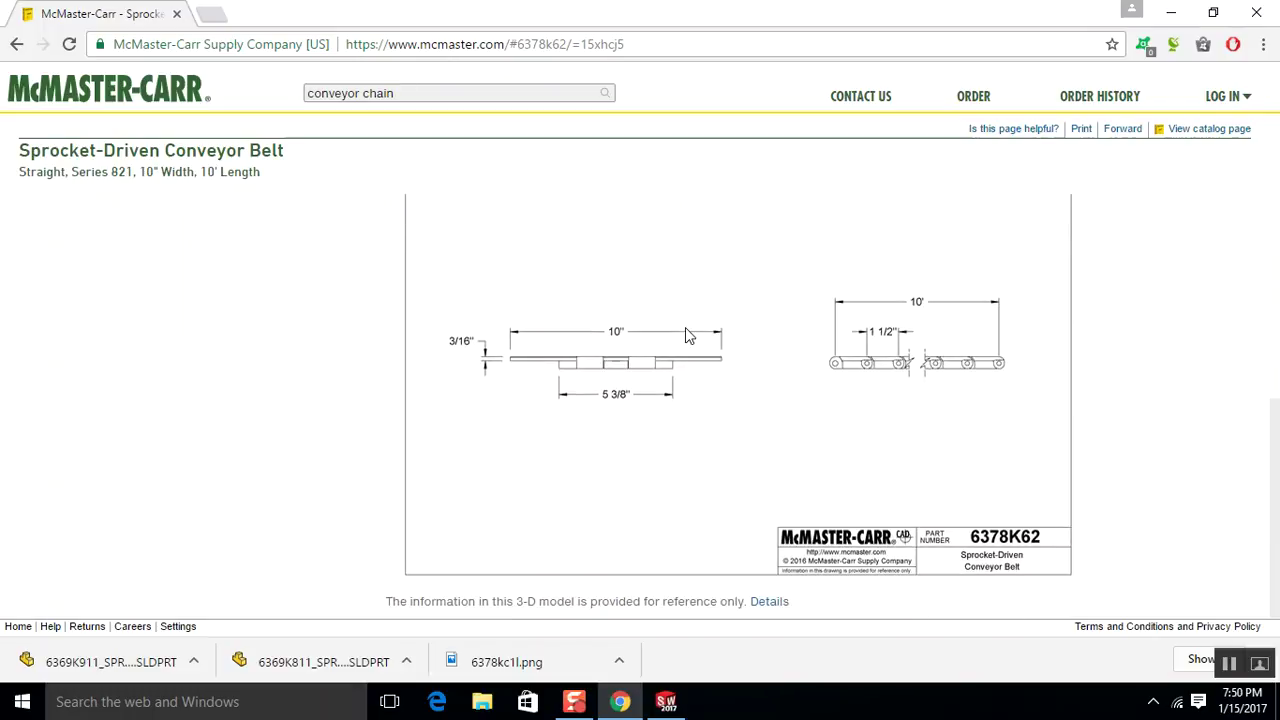
scroll(675, 334, up, 3)
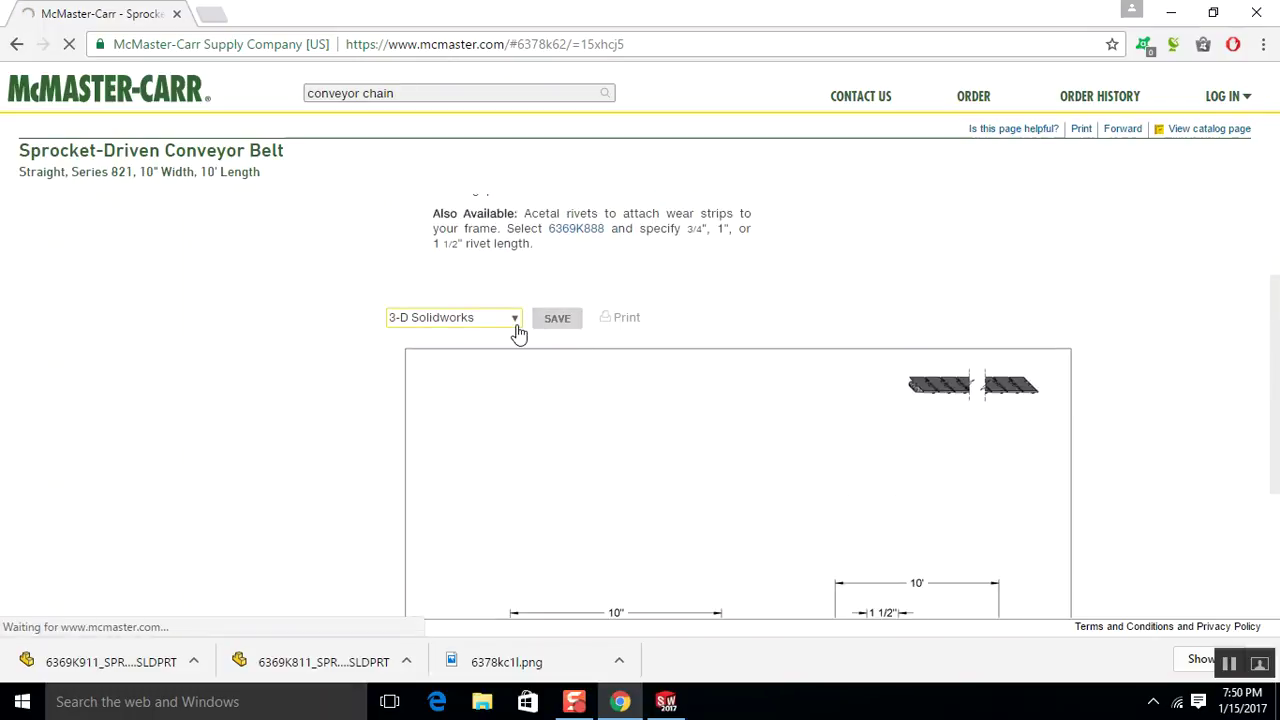
Go back to the belt listing, scroll to Wear Strips, and expand the 1" strip 6369K25.
click(18, 46)
scroll(236, 325, down, 1)
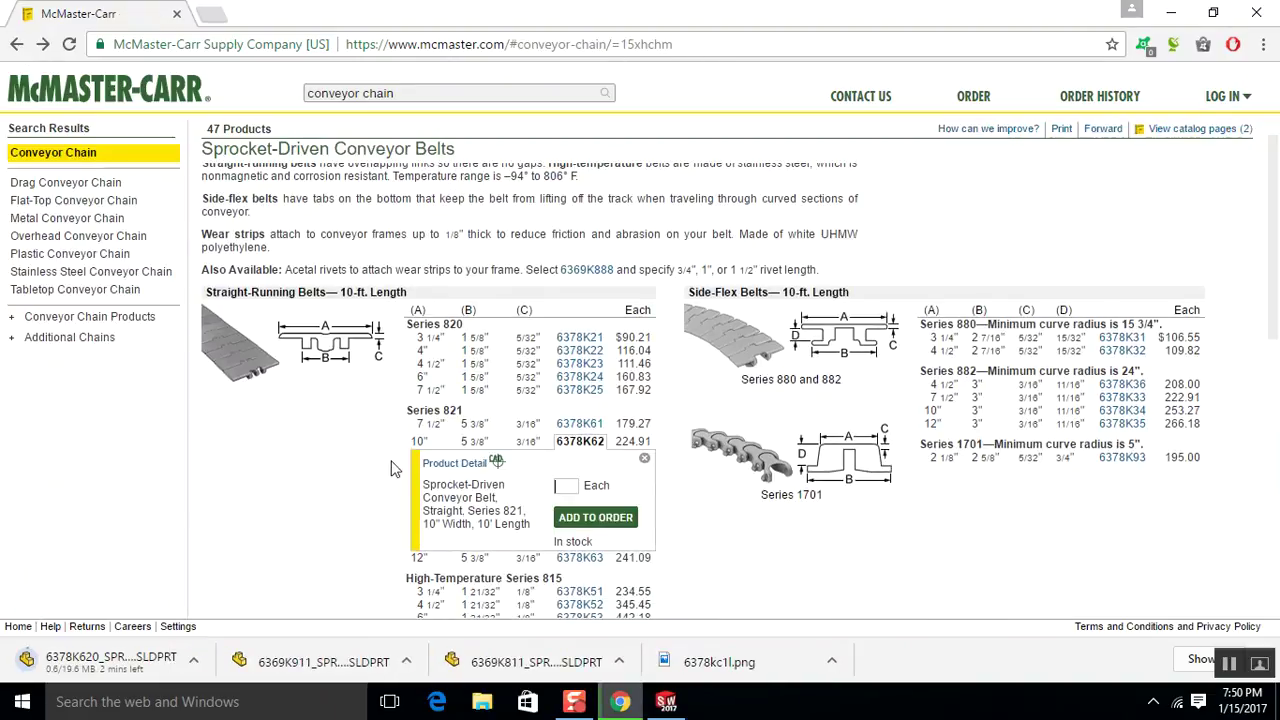
scroll(407, 460, down, 1)
scroll(407, 460, down, 2)
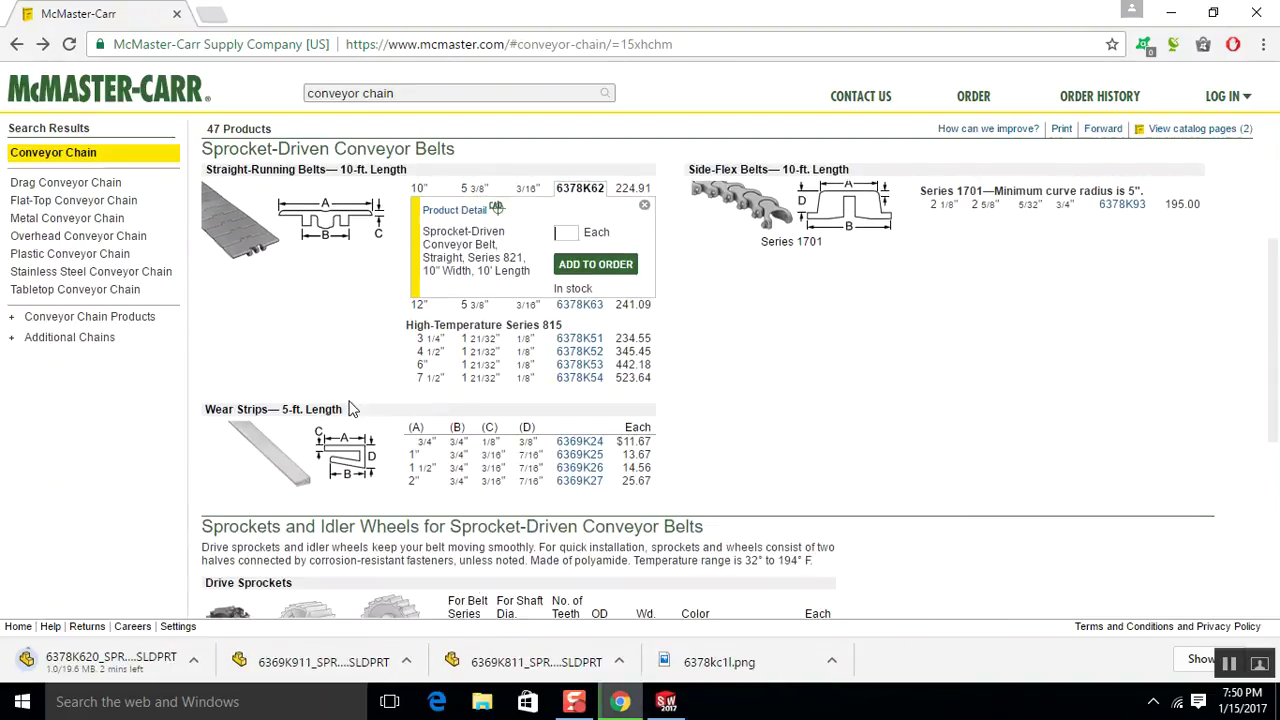
scroll(350, 408, down, 1)
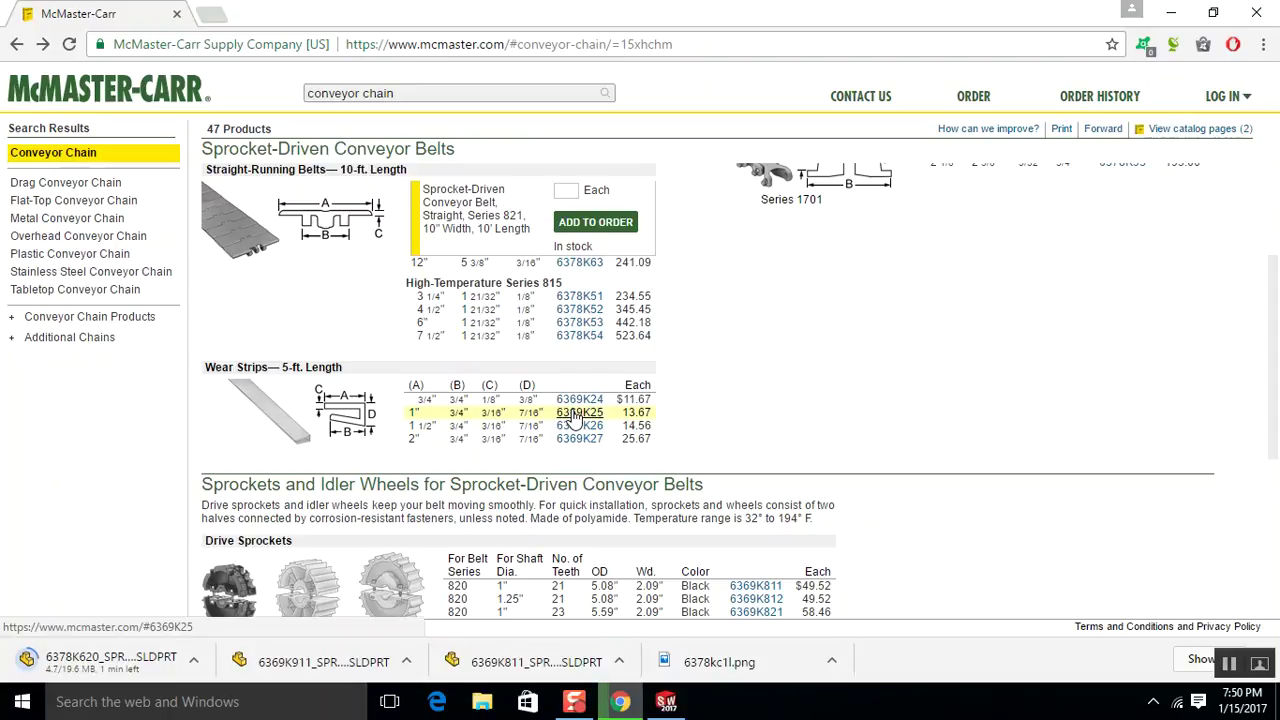
click(578, 414)
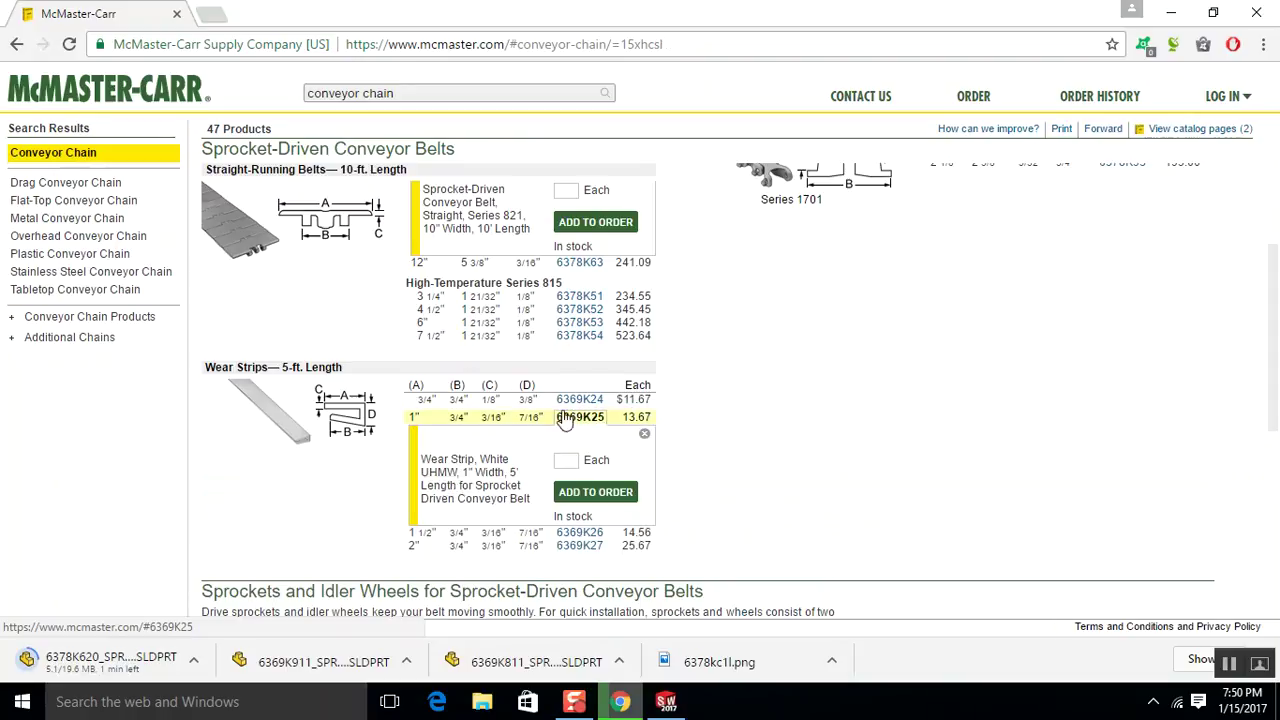
Open the 6369K25 wear strip product page and save its 3-D SOLIDWORKS model.
scroll(516, 430, down, 1)
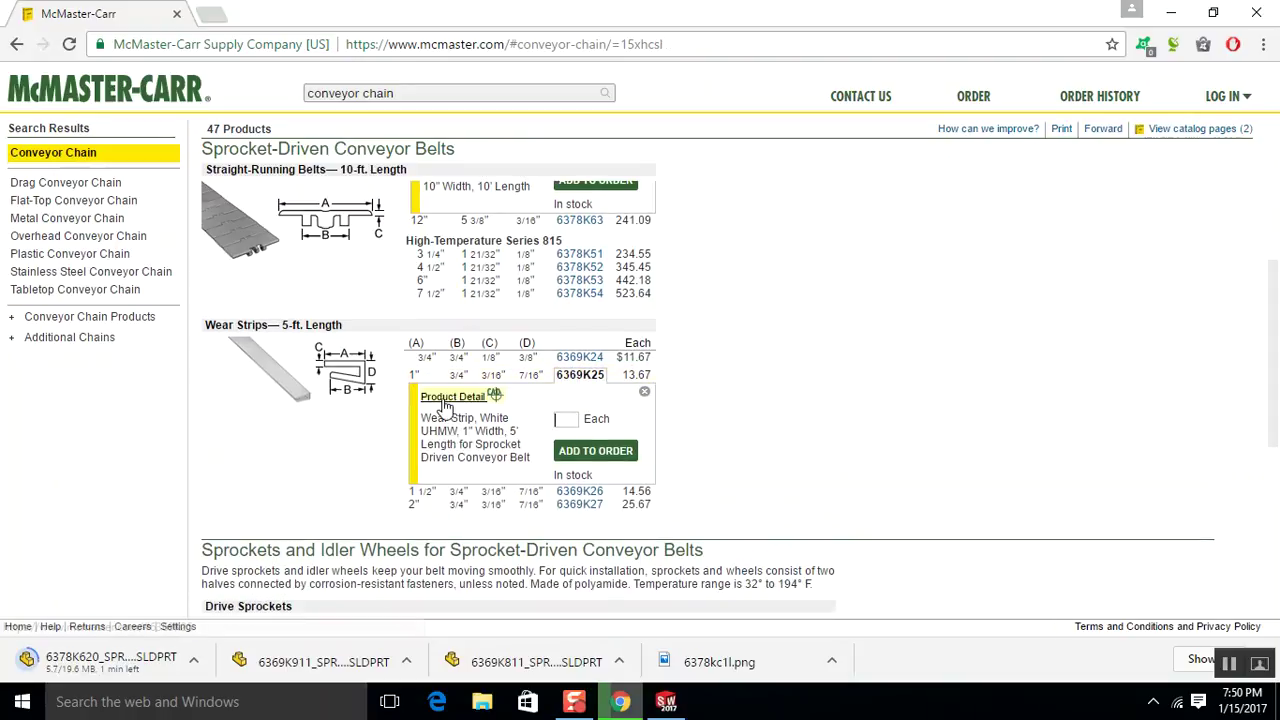
click(445, 410)
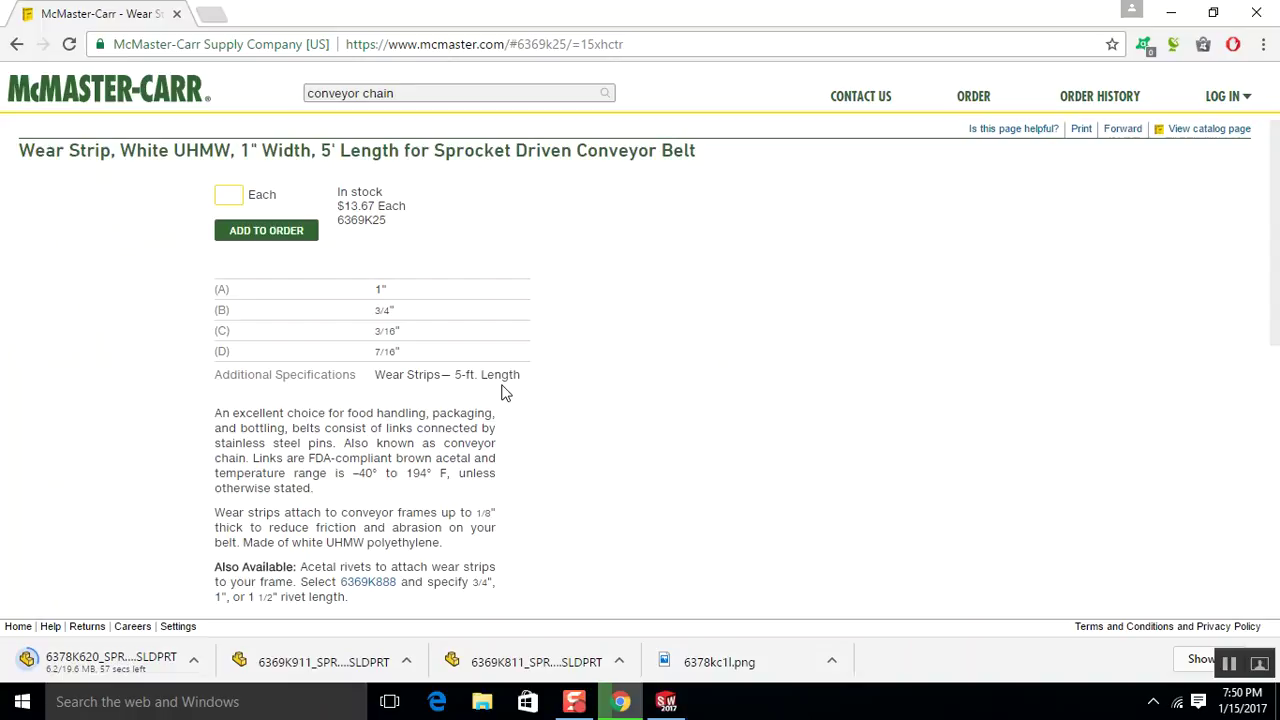
scroll(505, 393, down, 6)
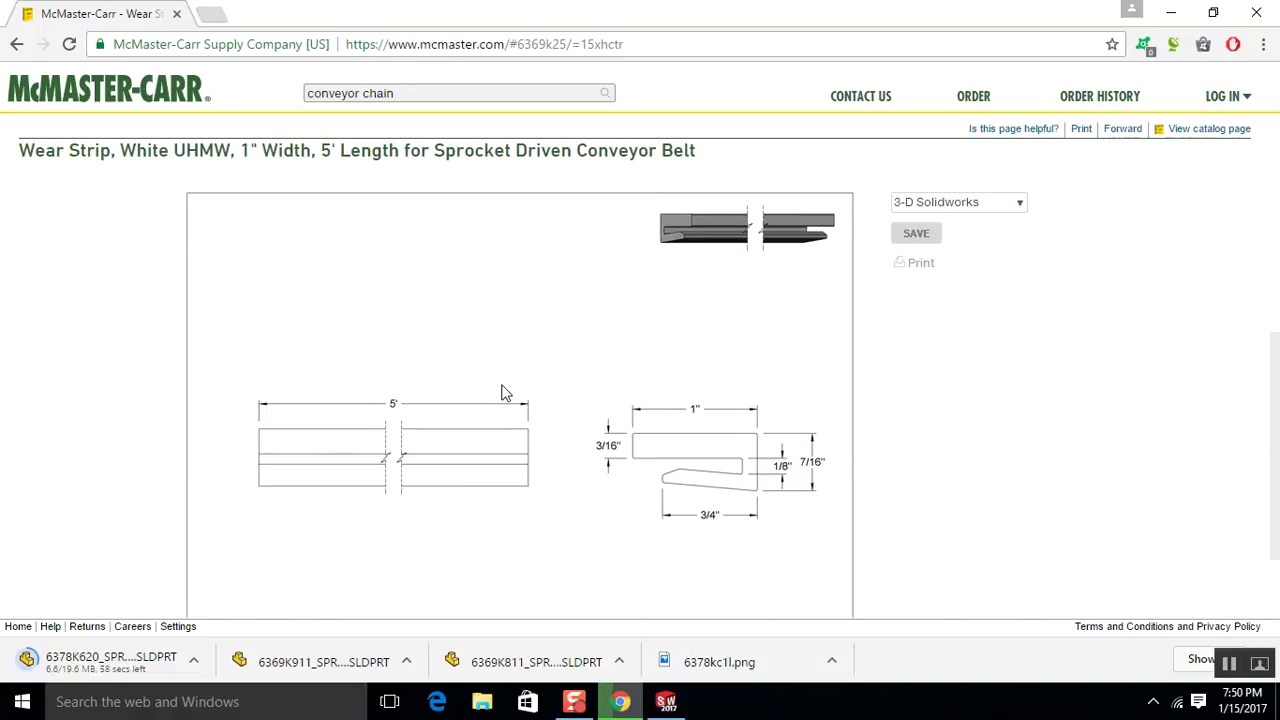
scroll(868, 425, up, 1)
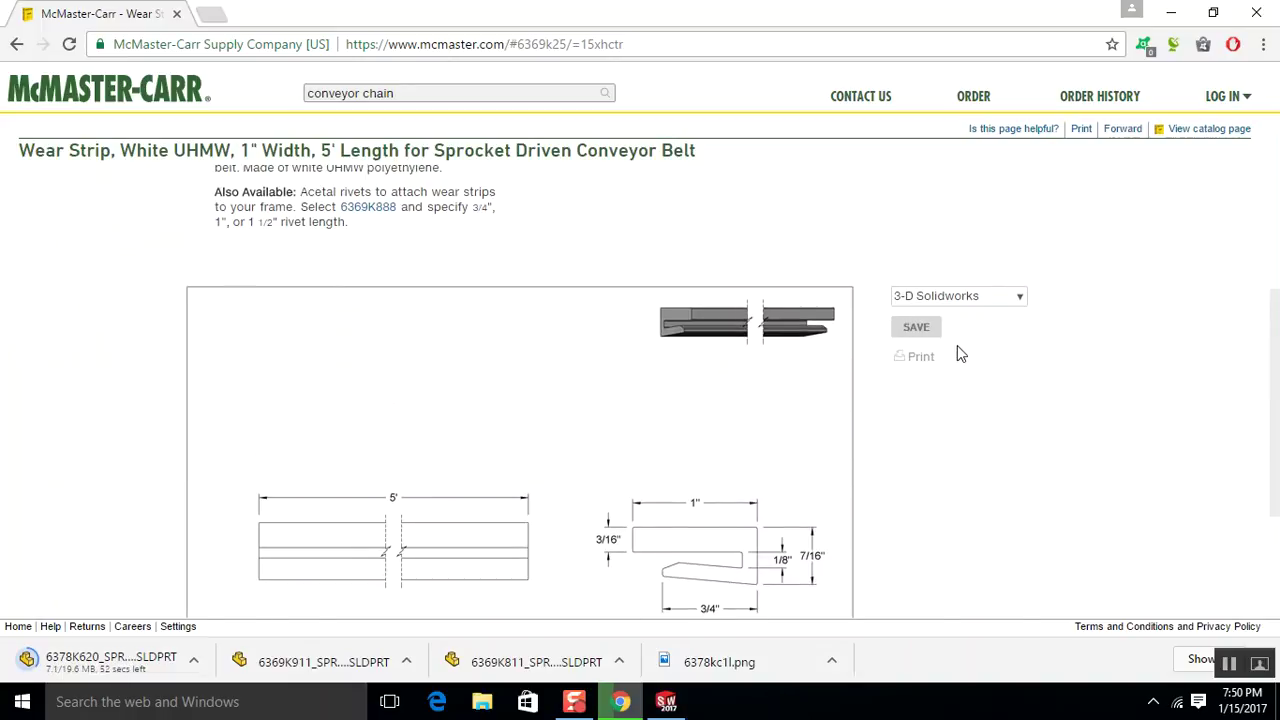
click(922, 328)
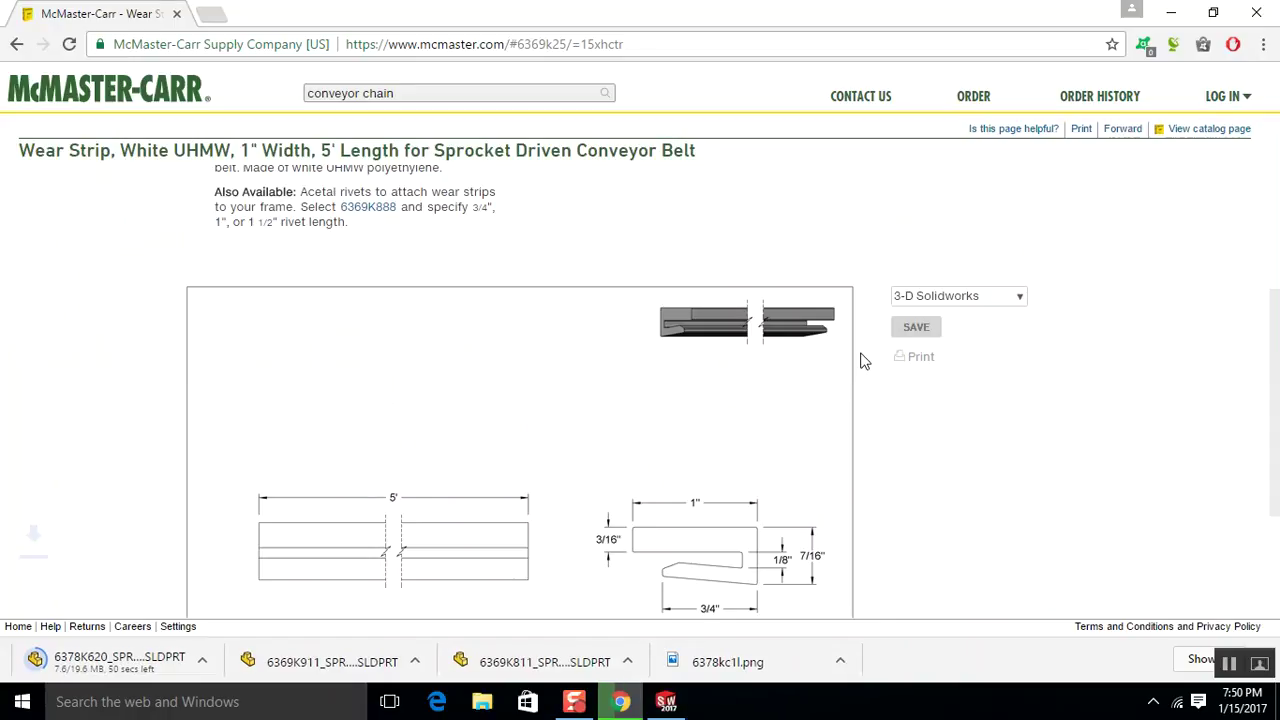
Return to the conveyor chain listing and scroll down to the Drive Sprockets table.
click(16, 44)
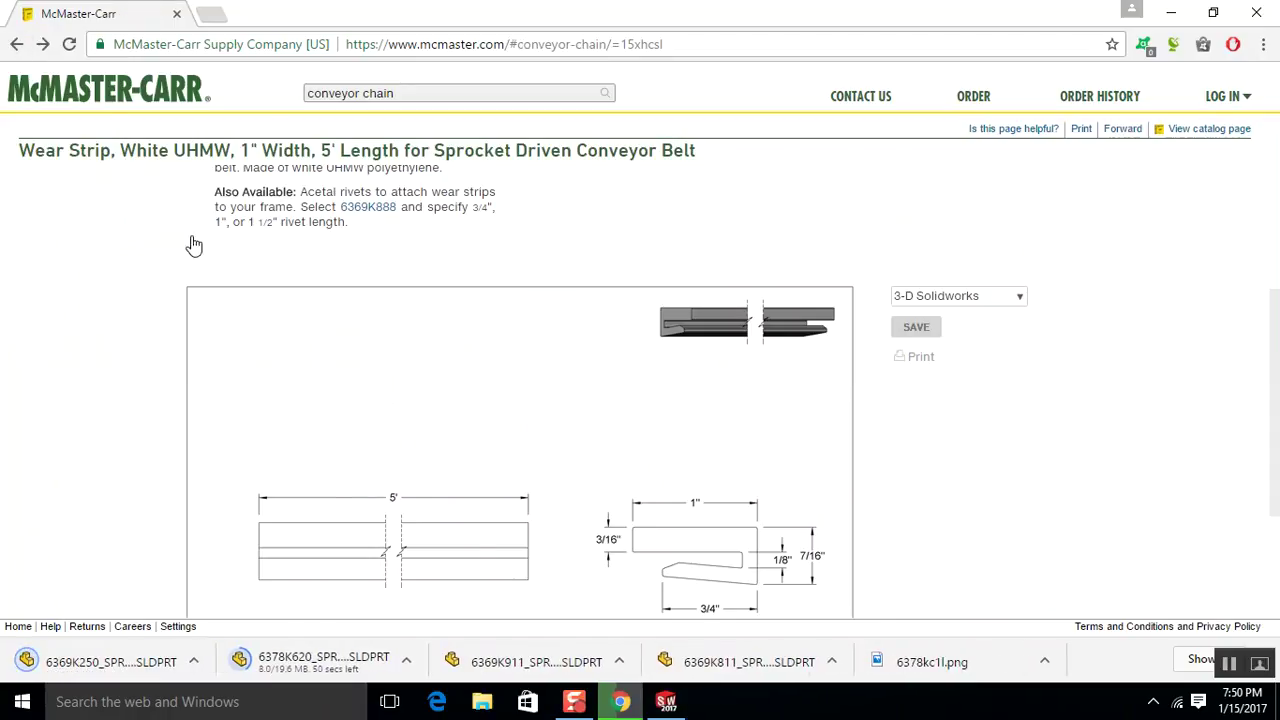
scroll(386, 377, down, 4)
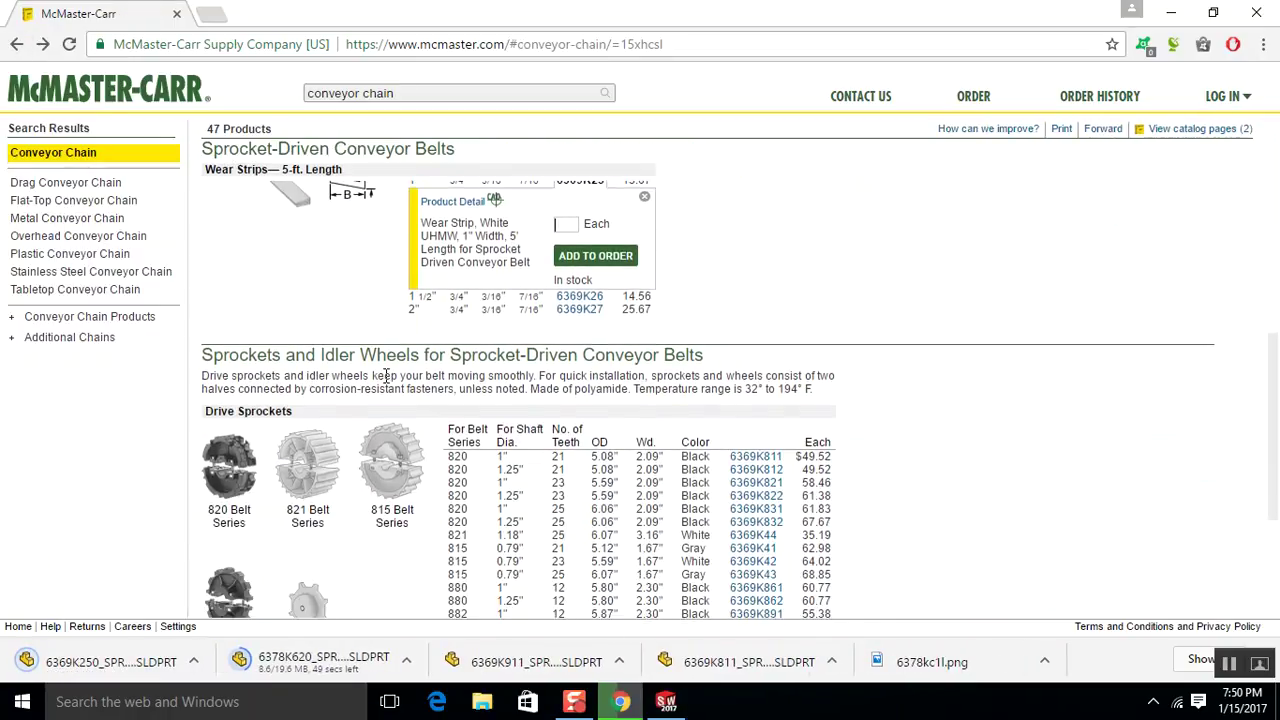
scroll(386, 377, down, 1)
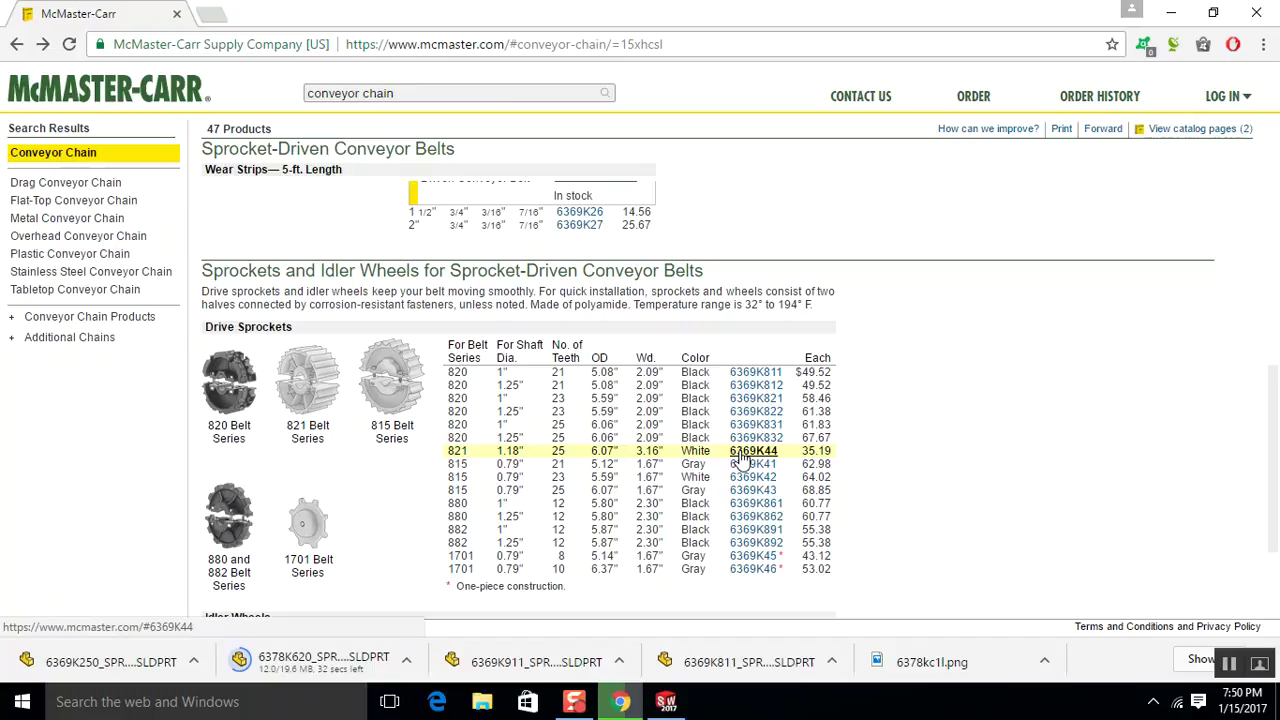
Save the 3-D SOLIDWORKS model of 25-tooth Series 821 sprocket 6369K44, then return to the listing.
click(743, 455)
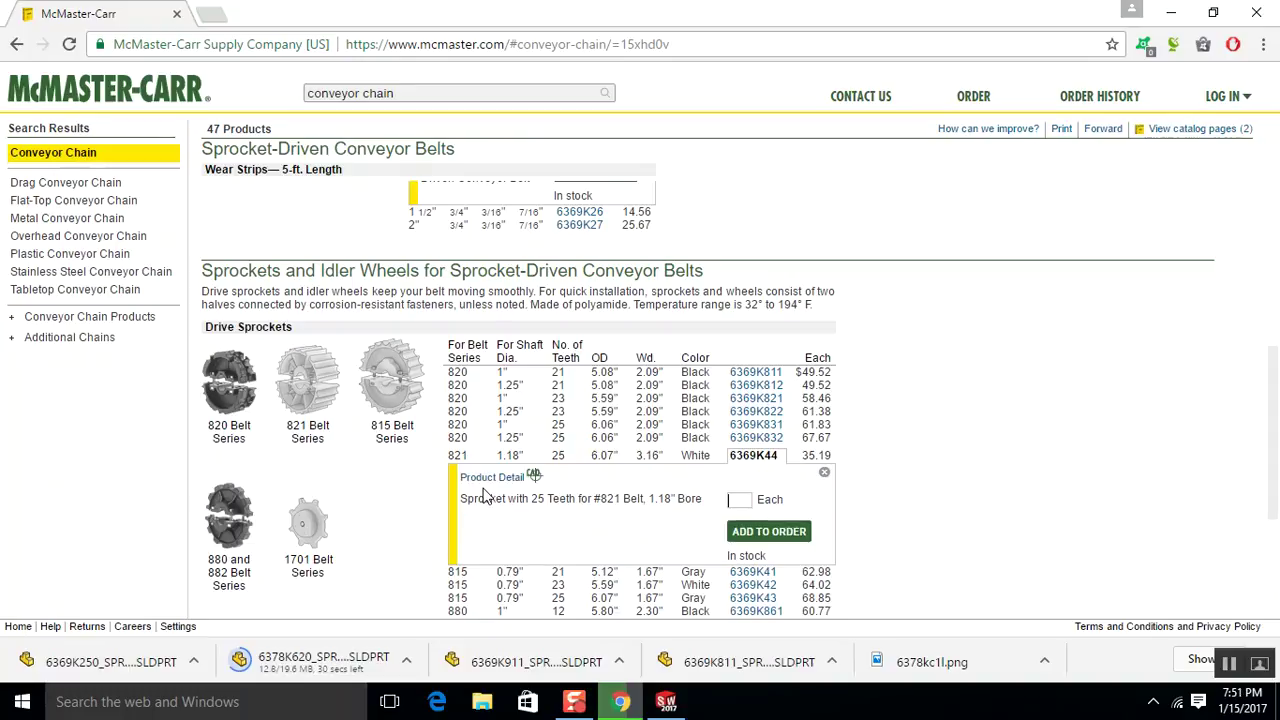
click(492, 478)
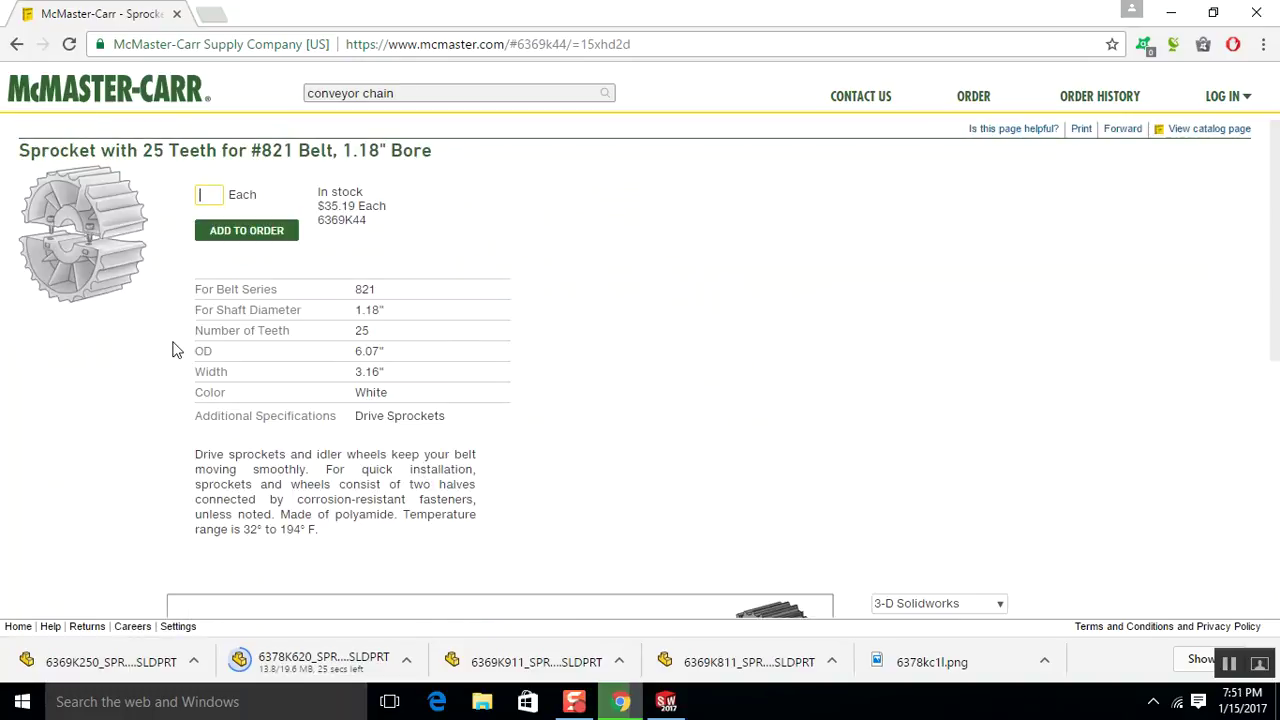
scroll(898, 544, down, 2)
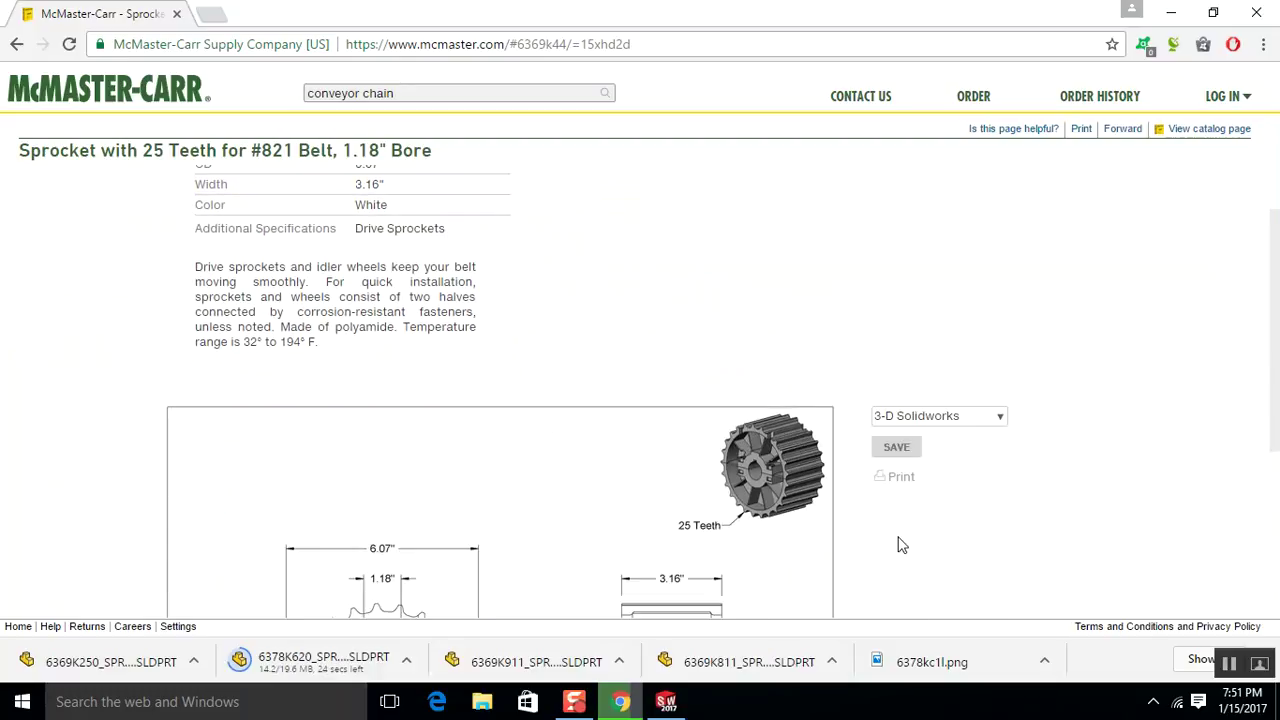
click(904, 453)
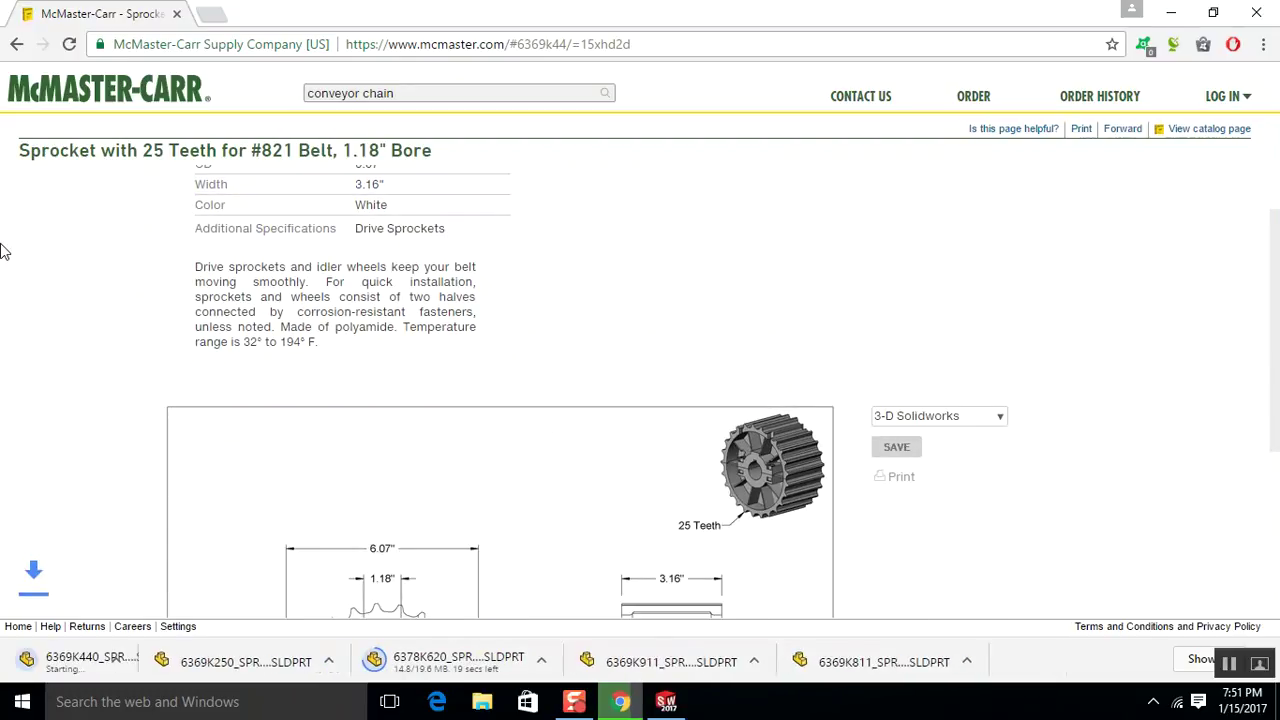
click(18, 46)
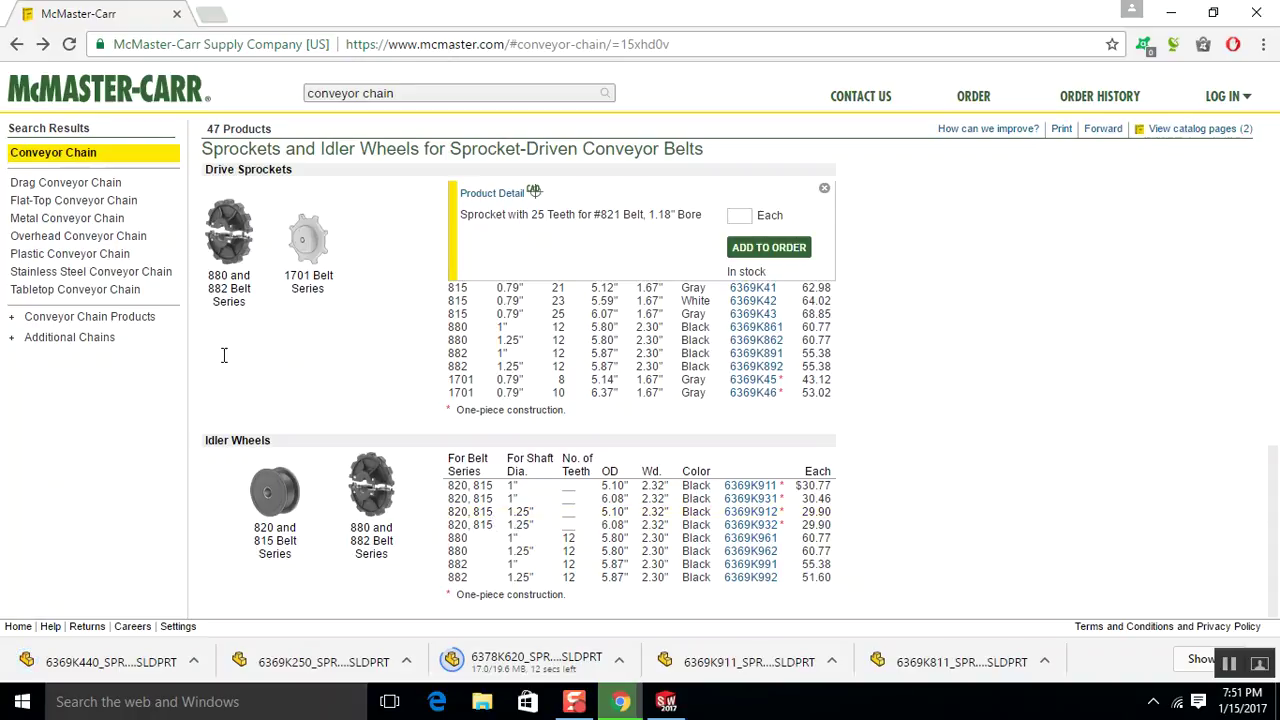
Close the open product details for sprocket 6369K44 and belt 6378K62.
click(824, 189)
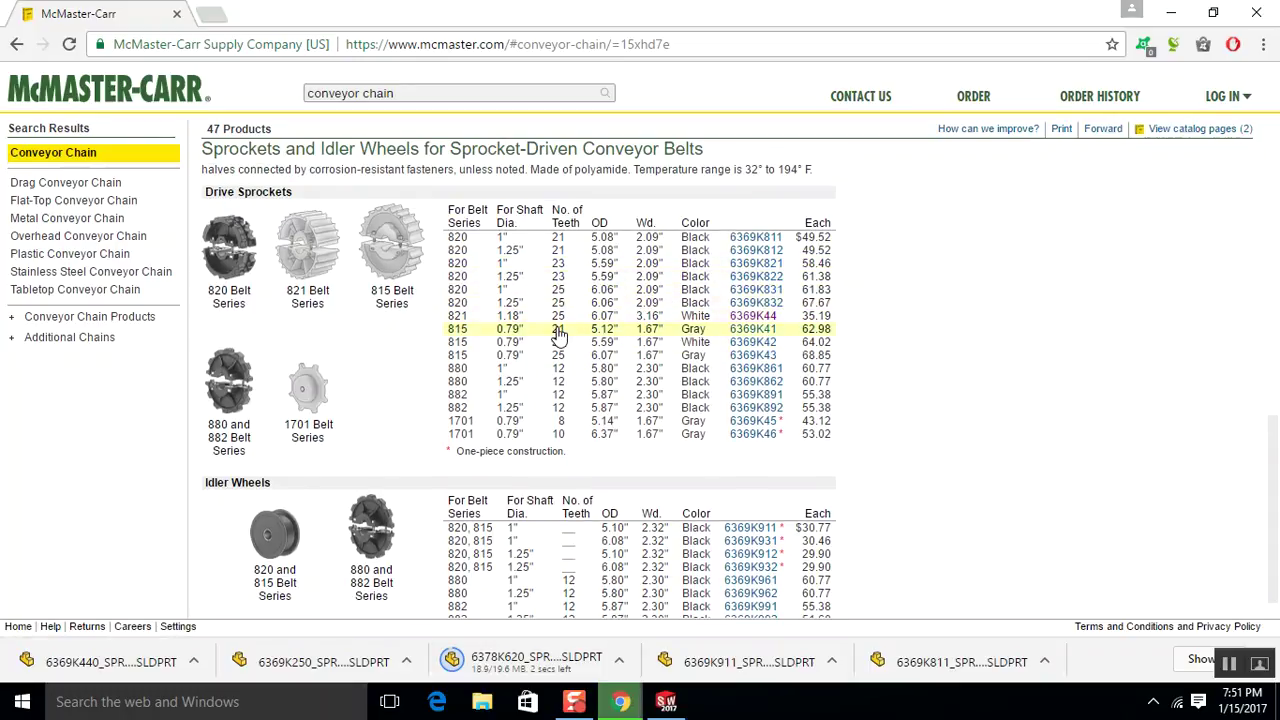
scroll(553, 345, down, 1)
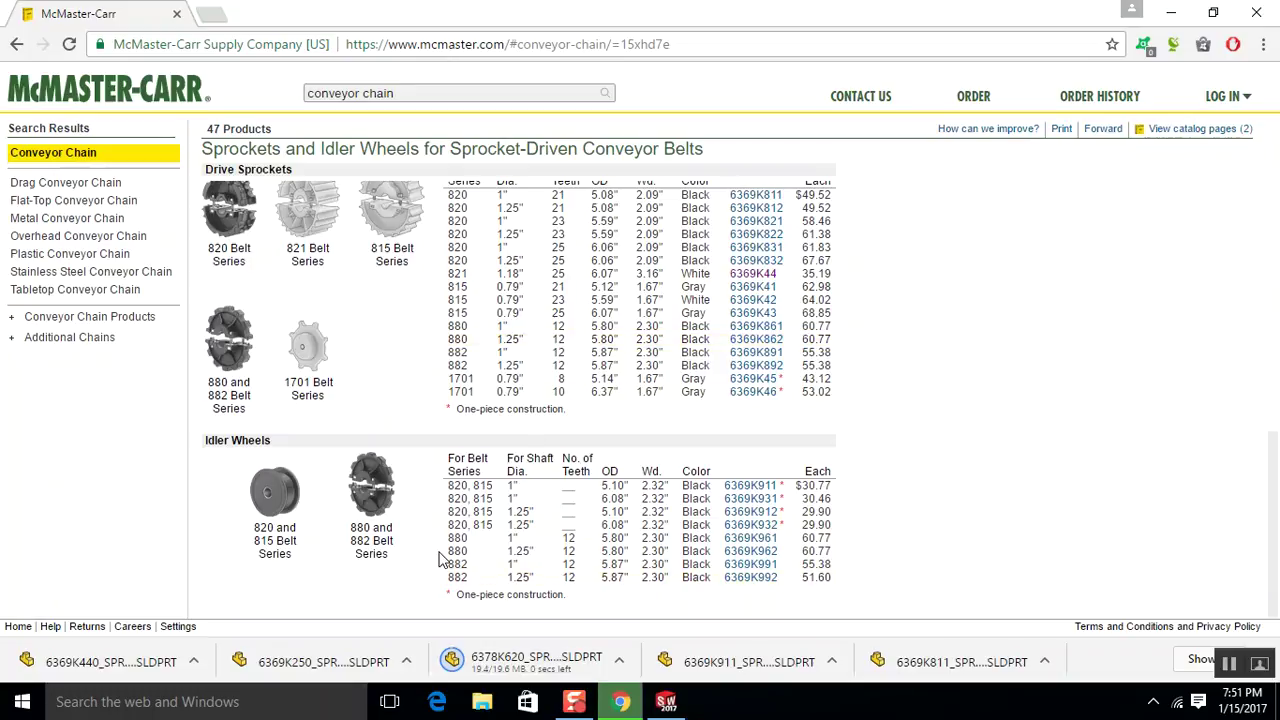
scroll(440, 558, up, 1)
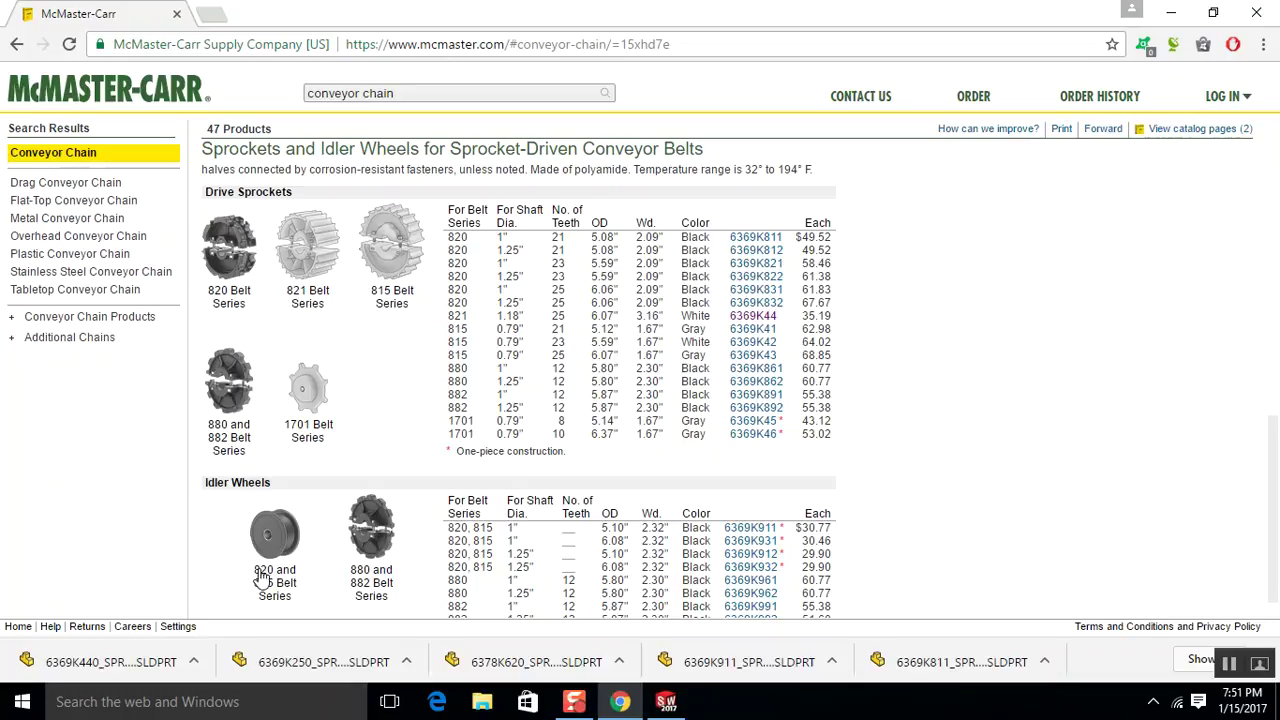
mouse_move(276, 568)
mouse_move(322, 248)
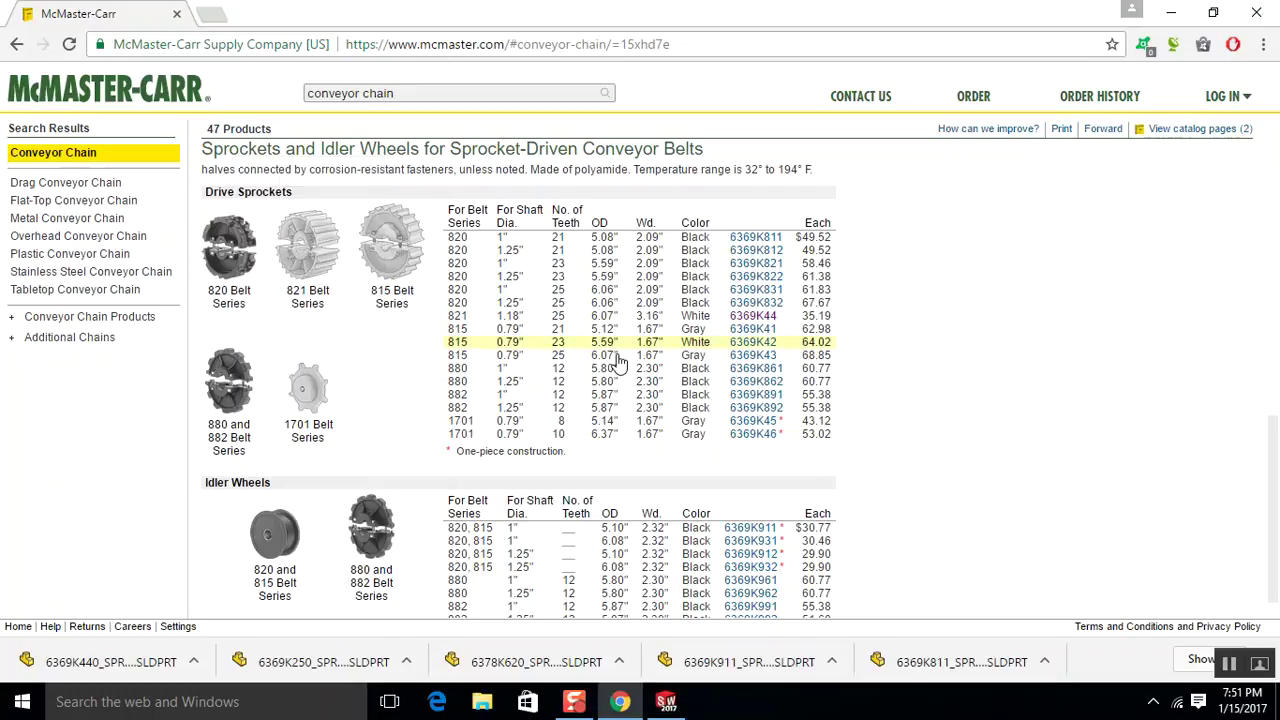
scroll(450, 388, up, 2)
scroll(450, 388, up, 1)
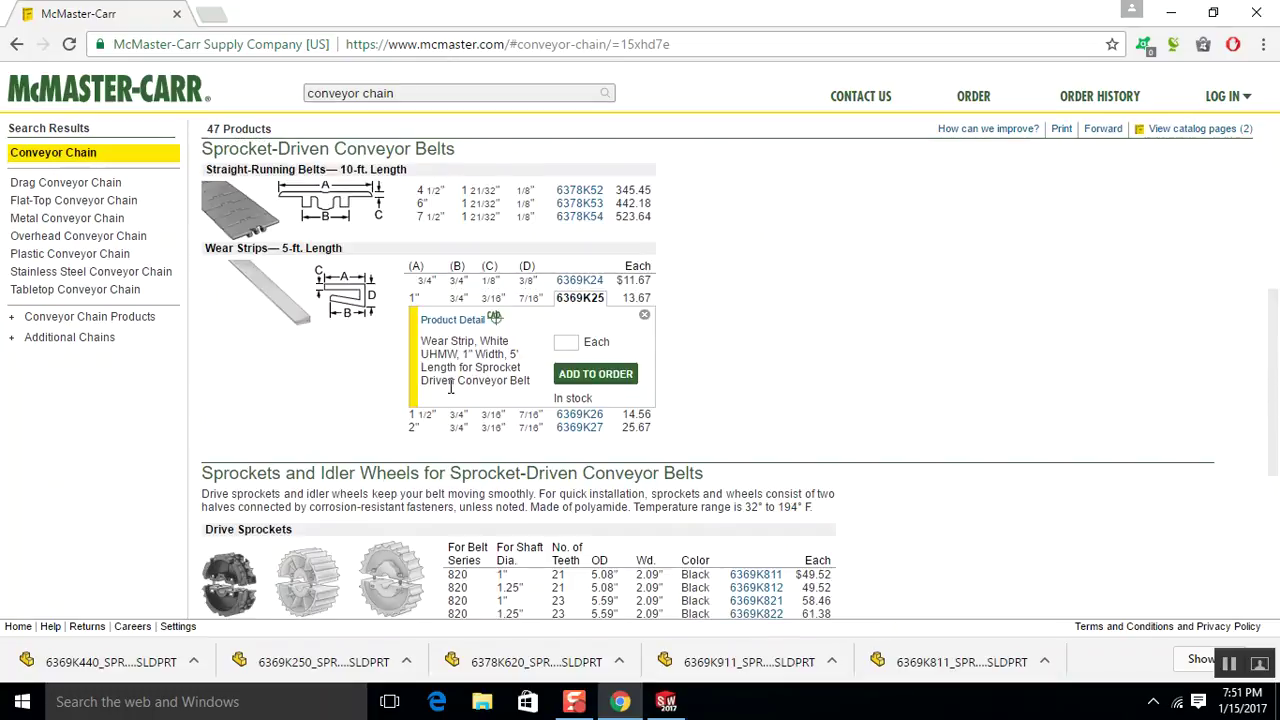
scroll(762, 315, up, 1)
scroll(762, 317, up, 1)
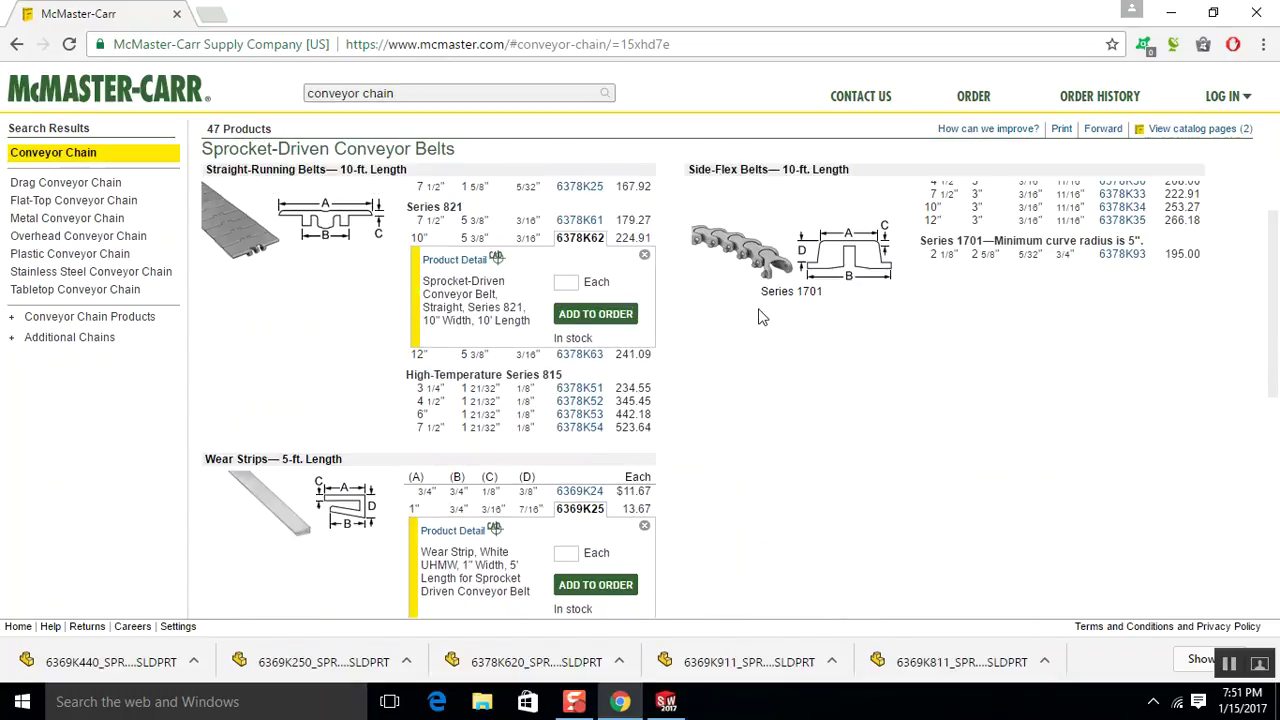
click(644, 255)
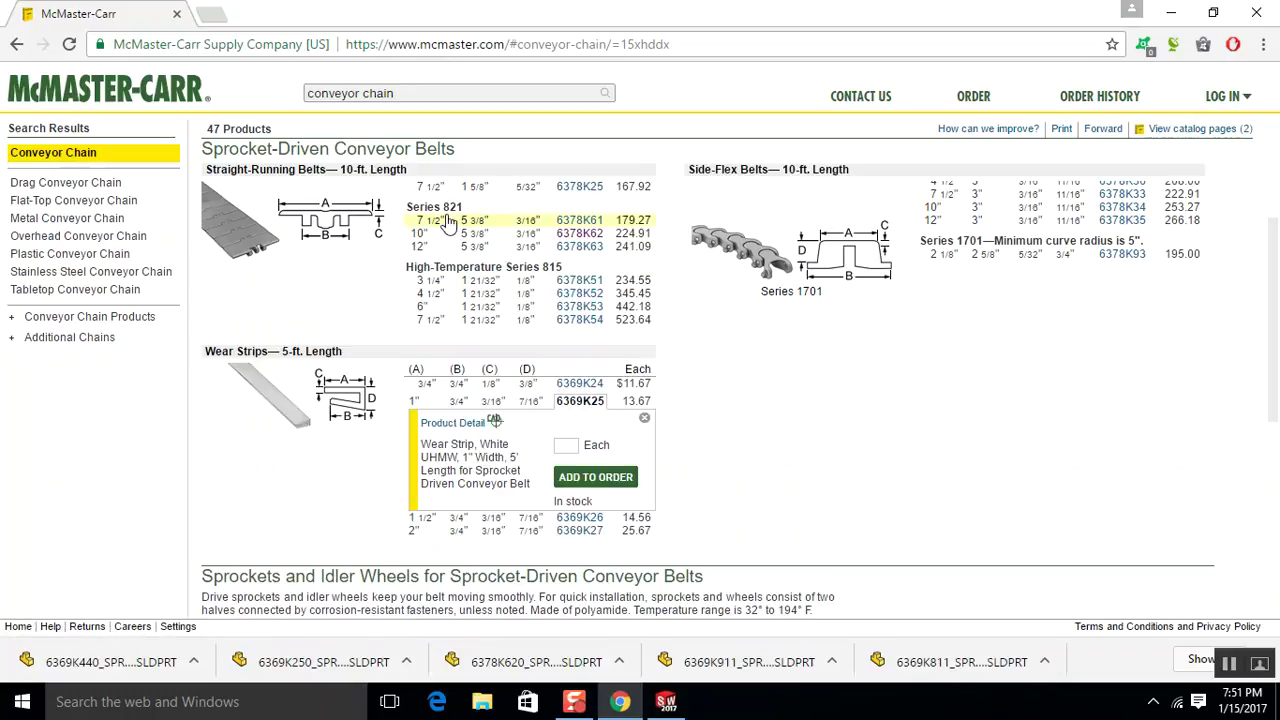
Scroll between the belt, wear strip and sprocket tables to compare their sizes.
scroll(410, 362, up, 2)
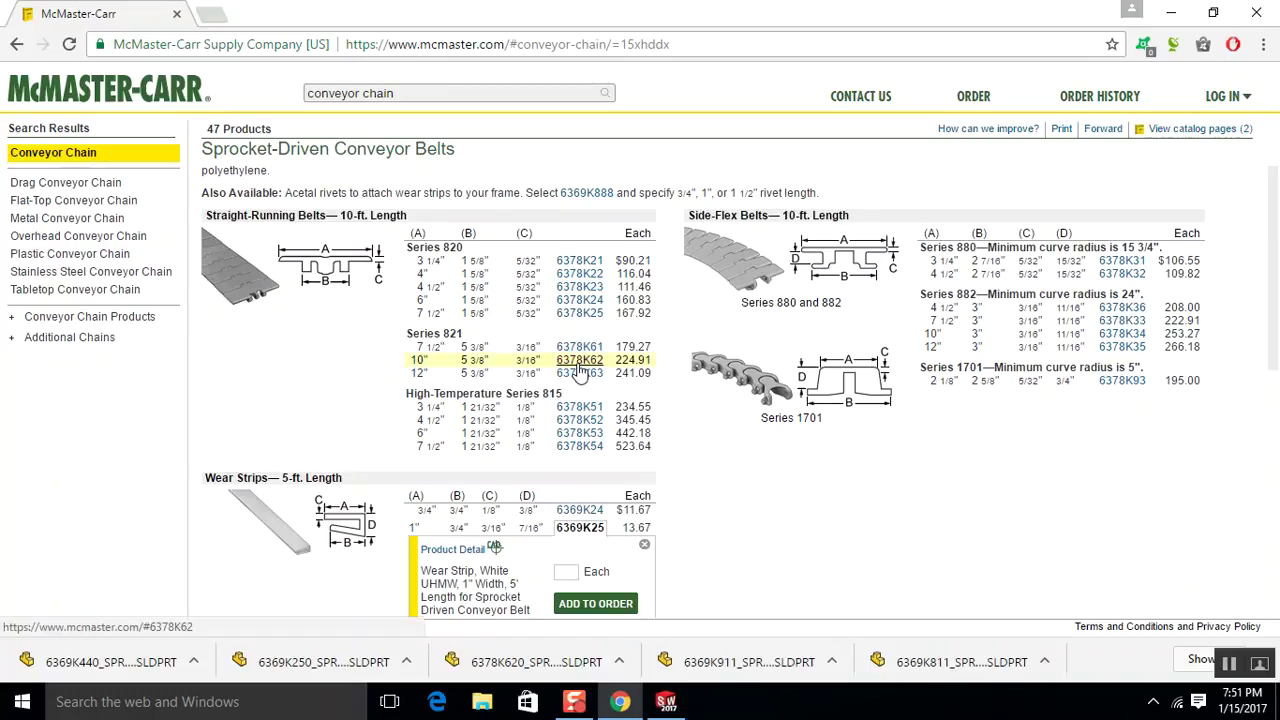
scroll(578, 370, down, 2)
scroll(577, 365, down, 1)
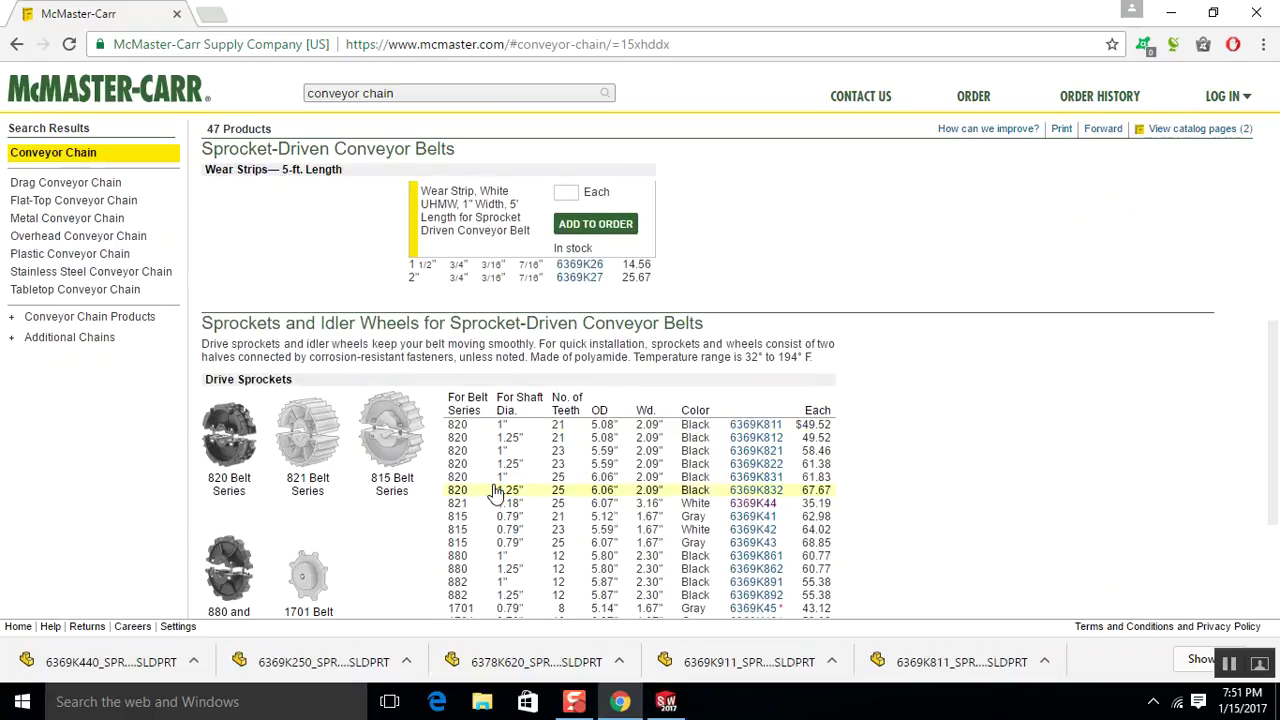
scroll(505, 475, down, 1)
scroll(505, 470, down, 2)
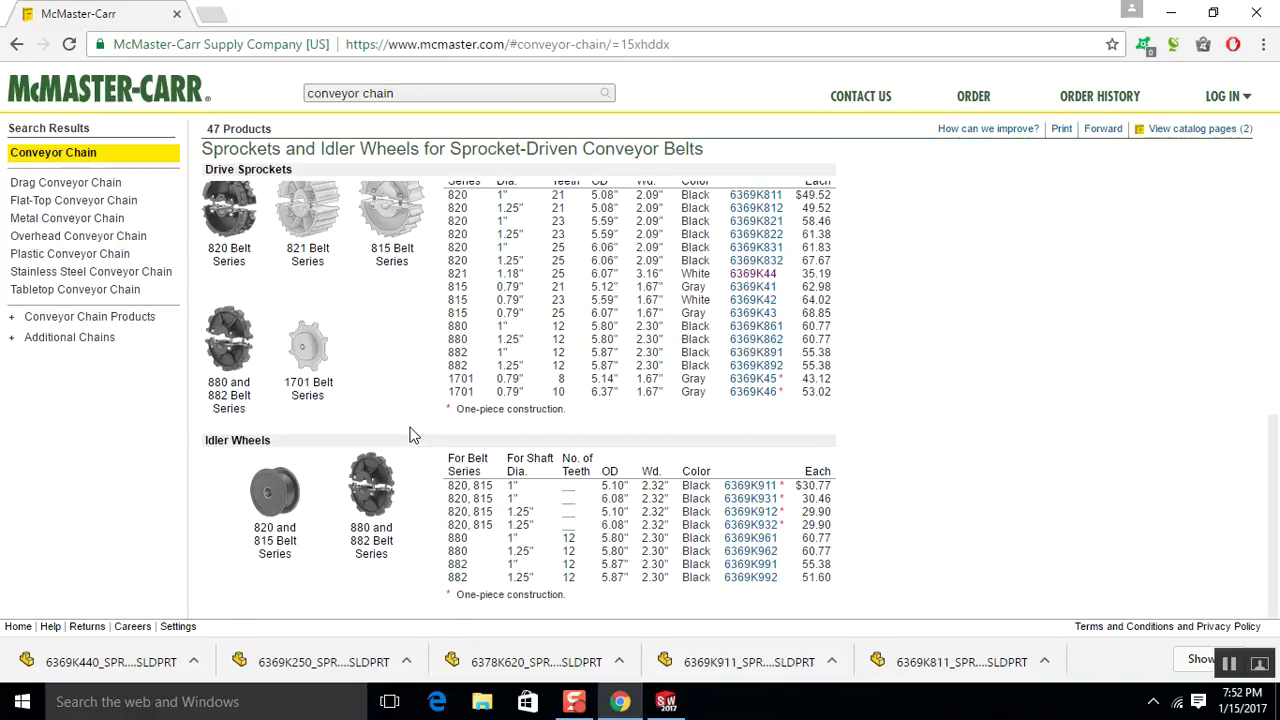
scroll(410, 435, up, 1)
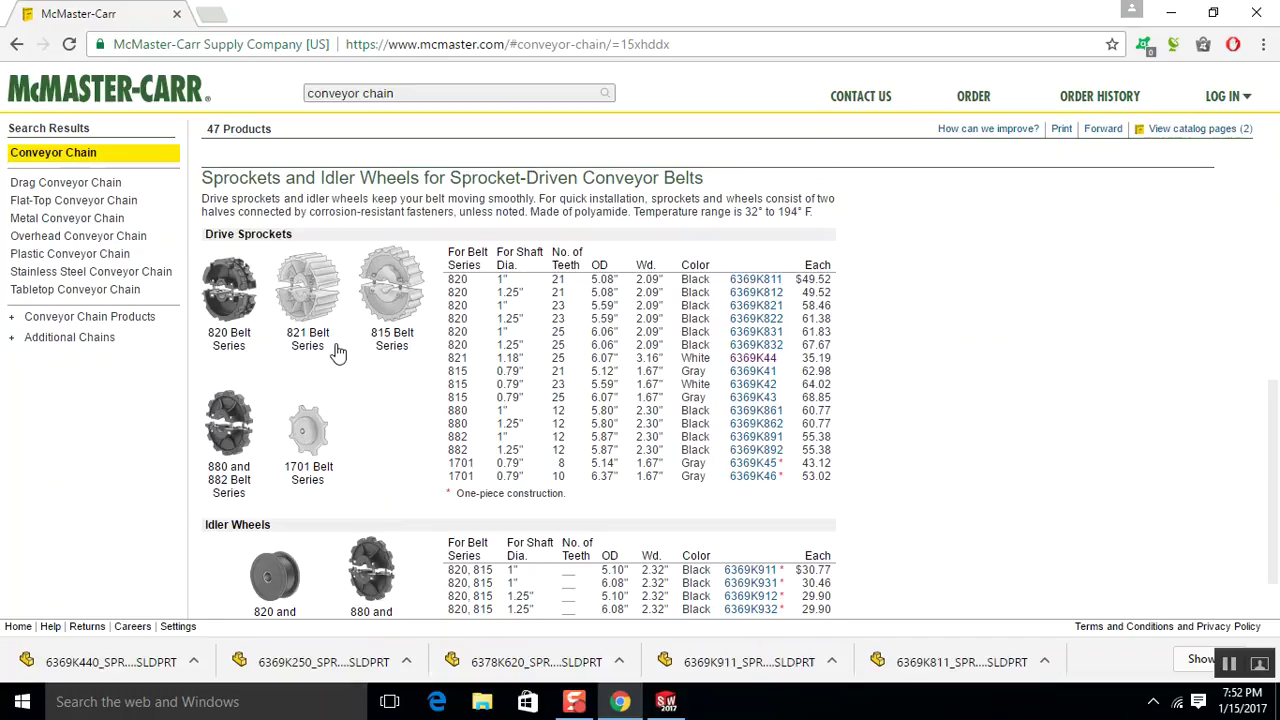
scroll(350, 443, down, 1)
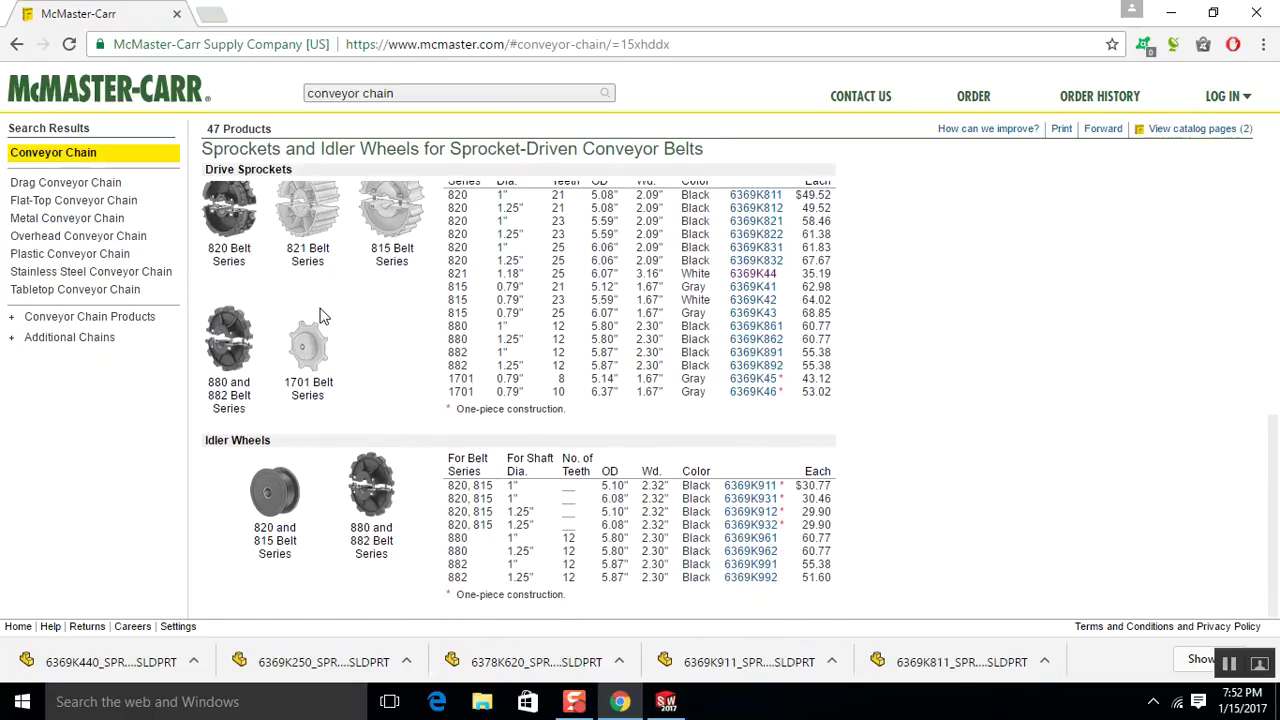
scroll(326, 313, up, 1)
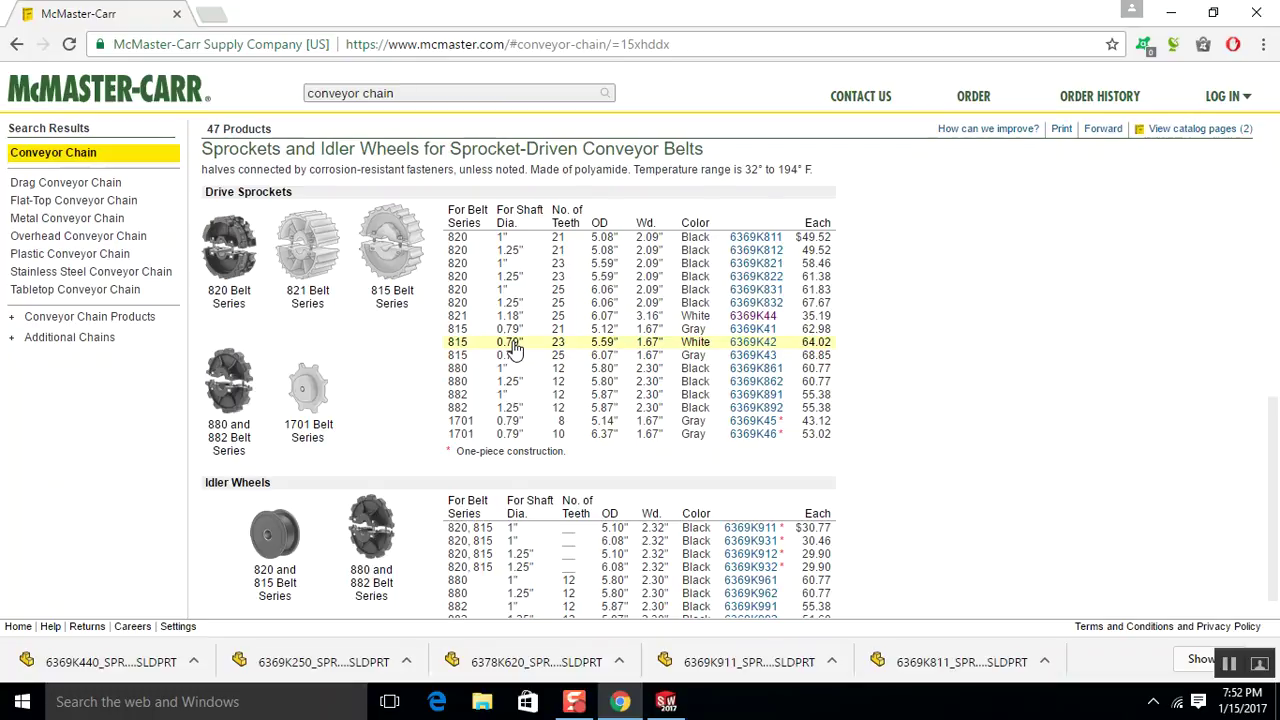
scroll(512, 345, up, 5)
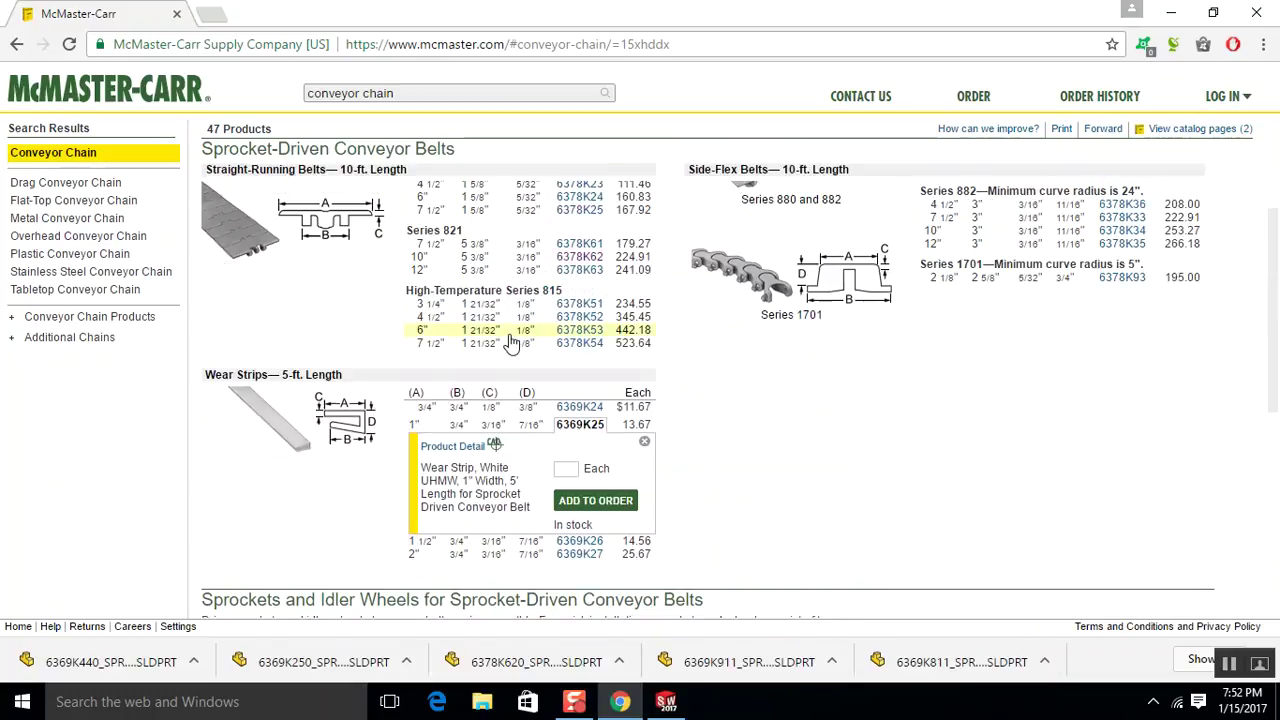
scroll(510, 342, up, 2)
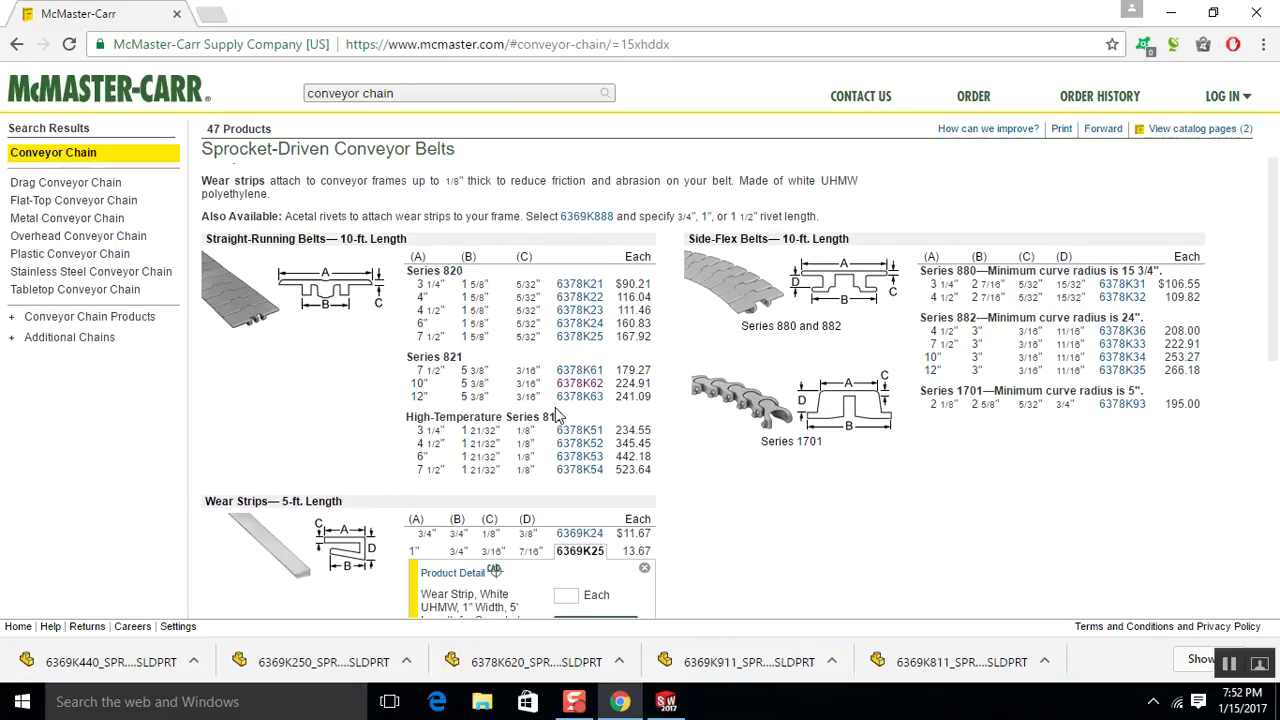
scroll(526, 395, down, 1)
scroll(526, 395, down, 6)
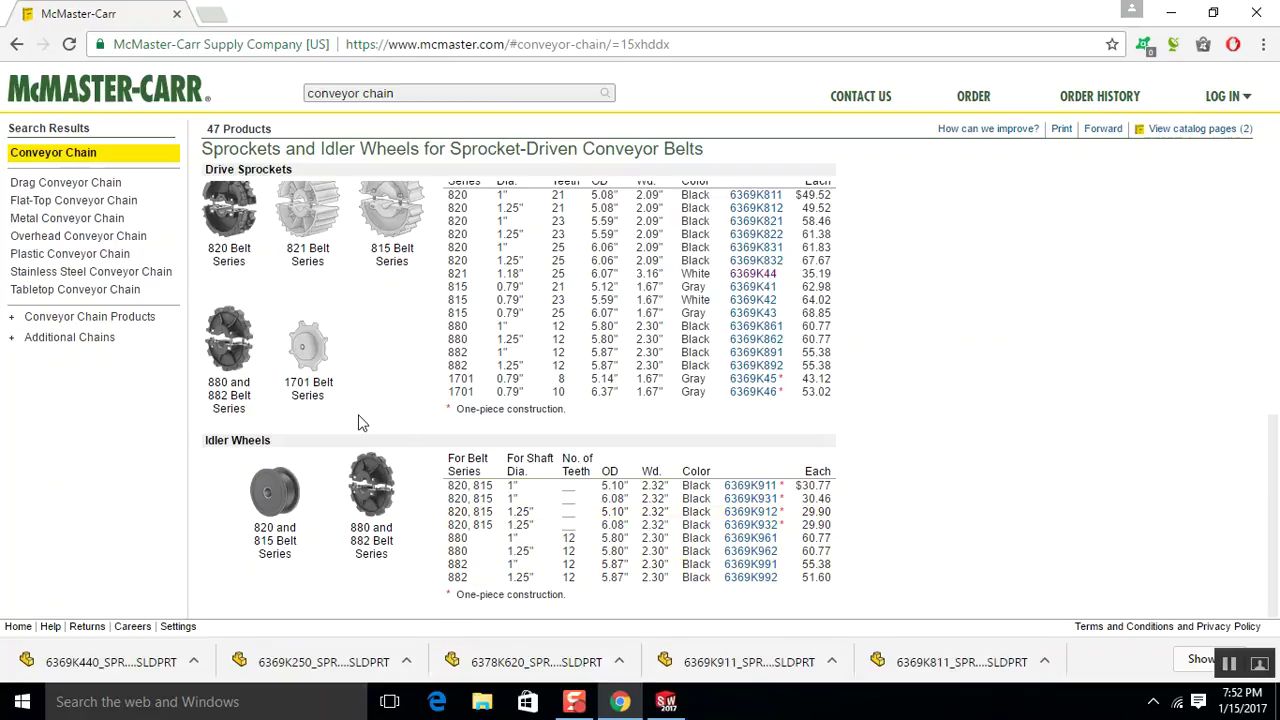
scroll(362, 423, up, 1)
scroll(362, 423, up, 2)
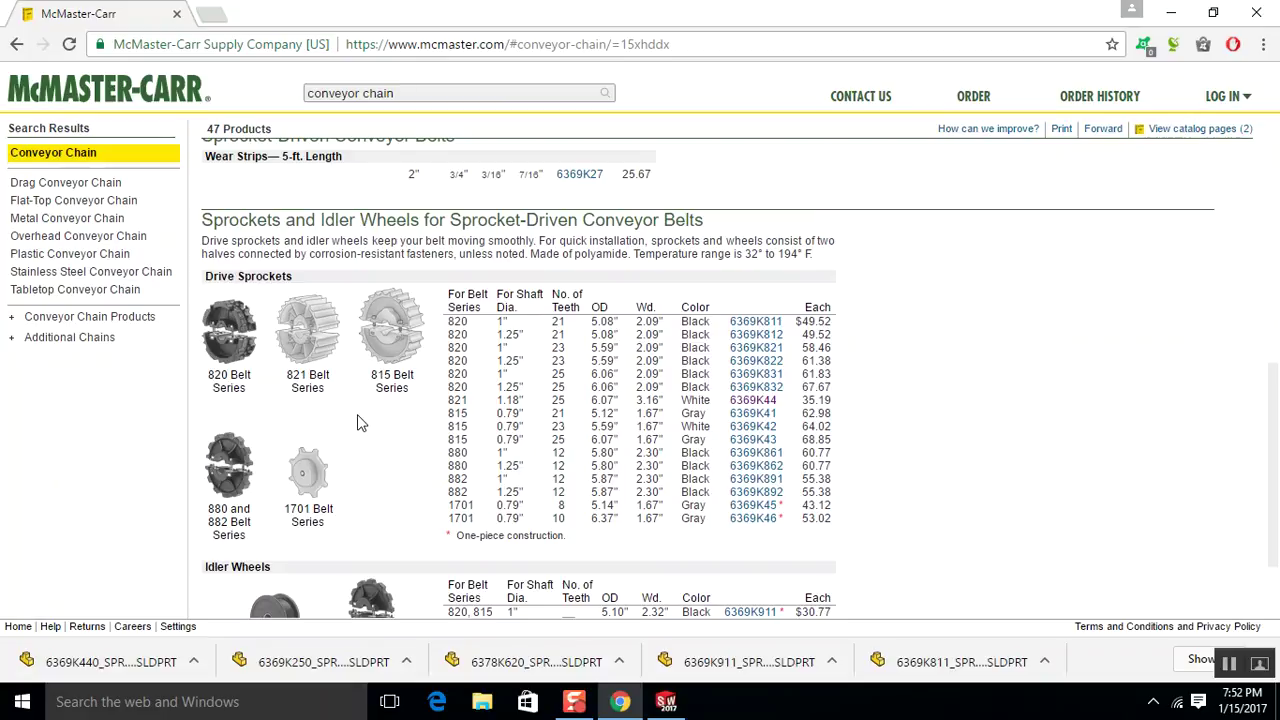
scroll(360, 423, up, 9)
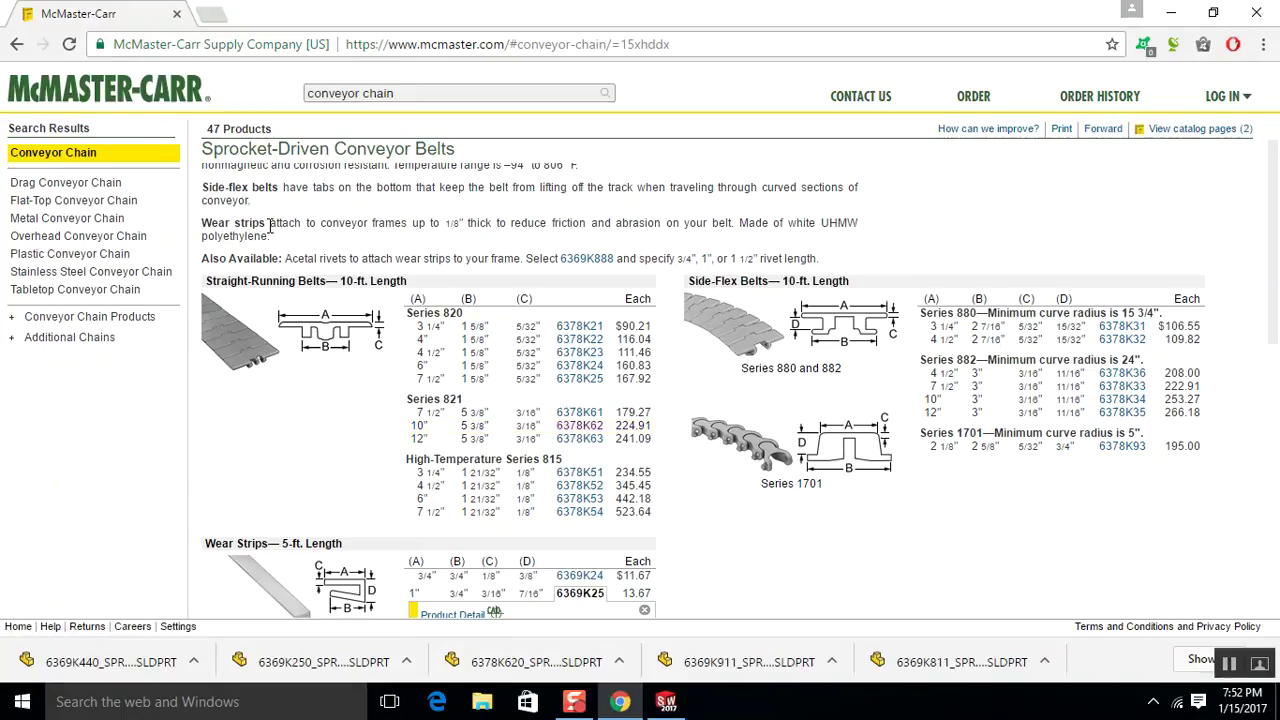
scroll(297, 222, up, 1)
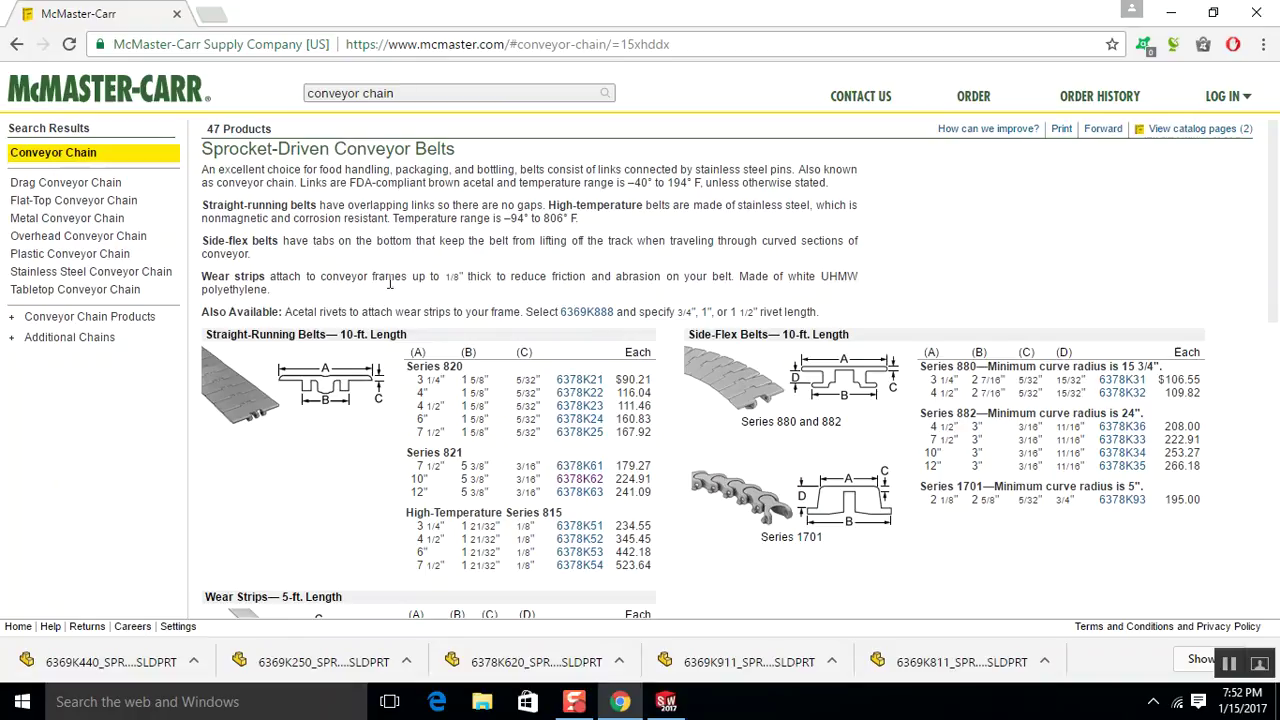
scroll(360, 292, down, 5)
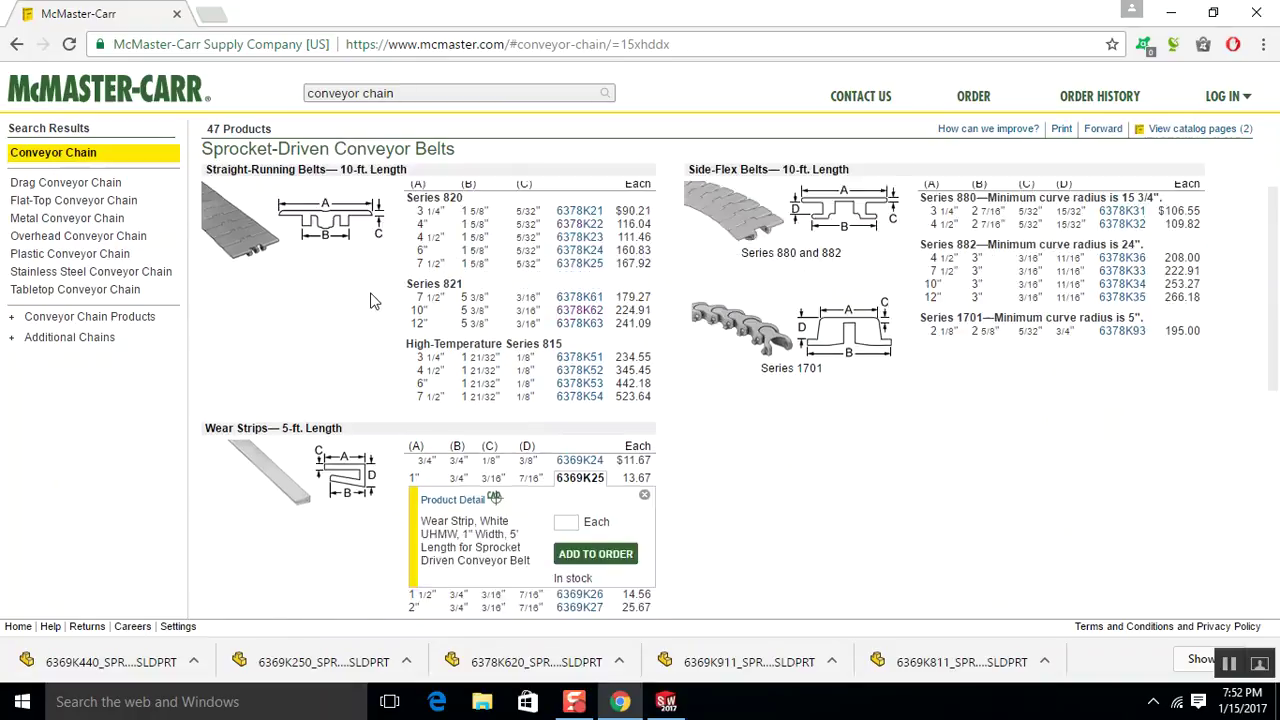
scroll(370, 482, down, 5)
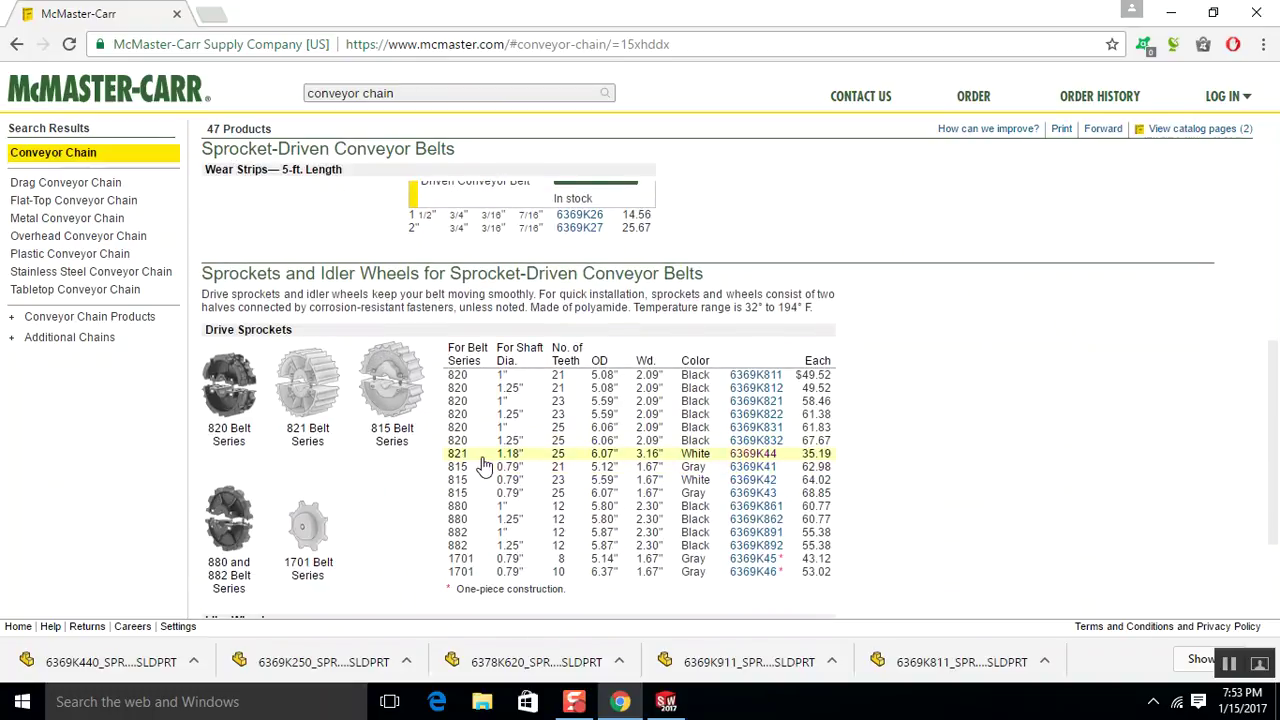
scroll(484, 466, up, 10)
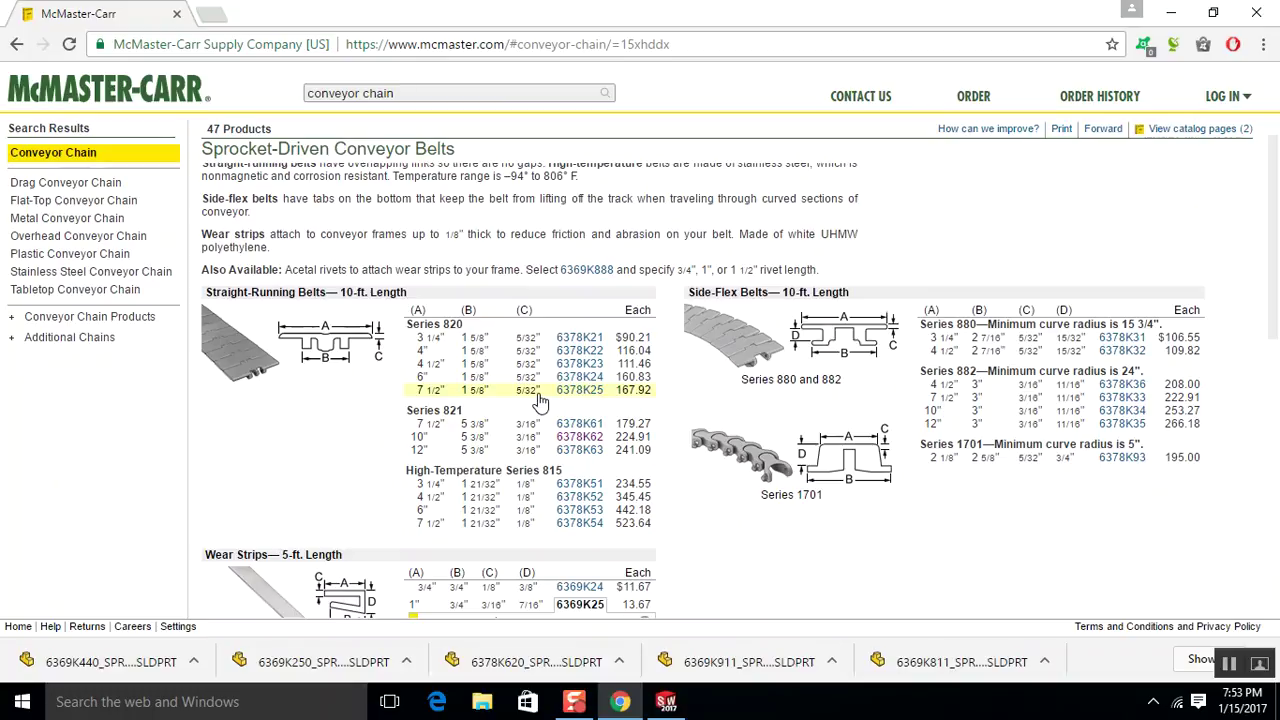
scroll(540, 400, down, 1)
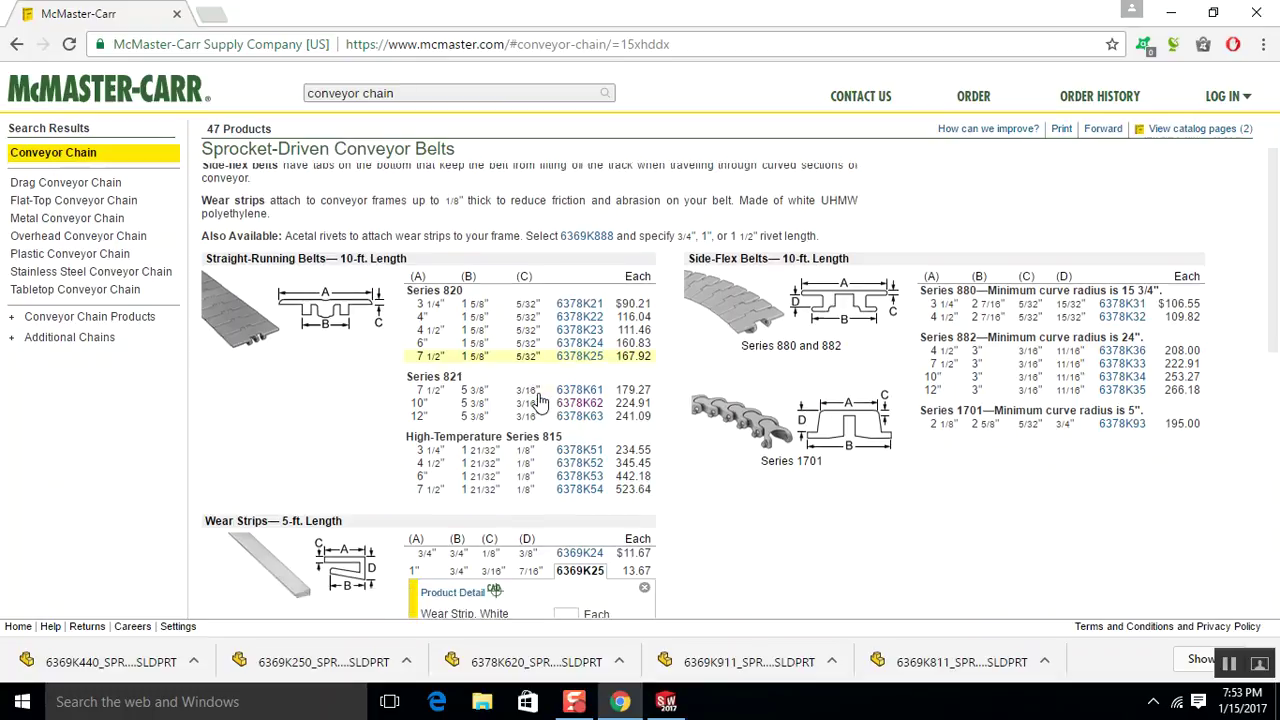
scroll(540, 400, up, 1)
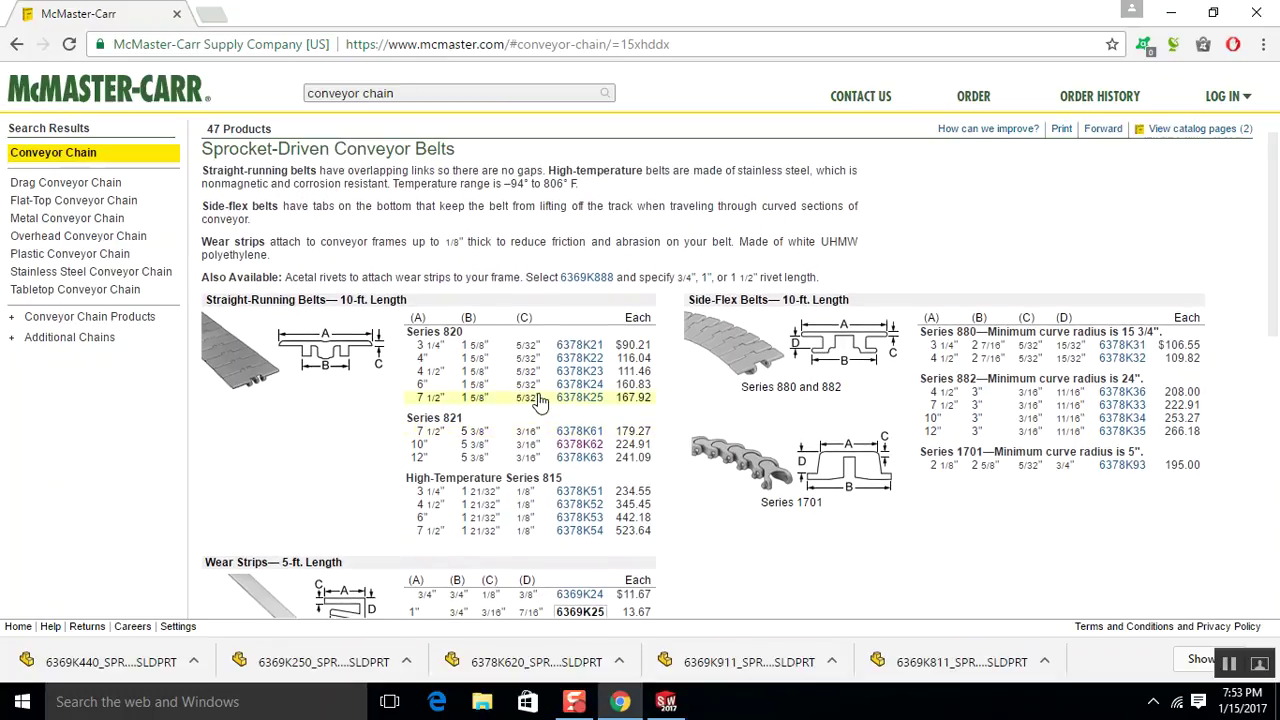
scroll(540, 400, down, 1)
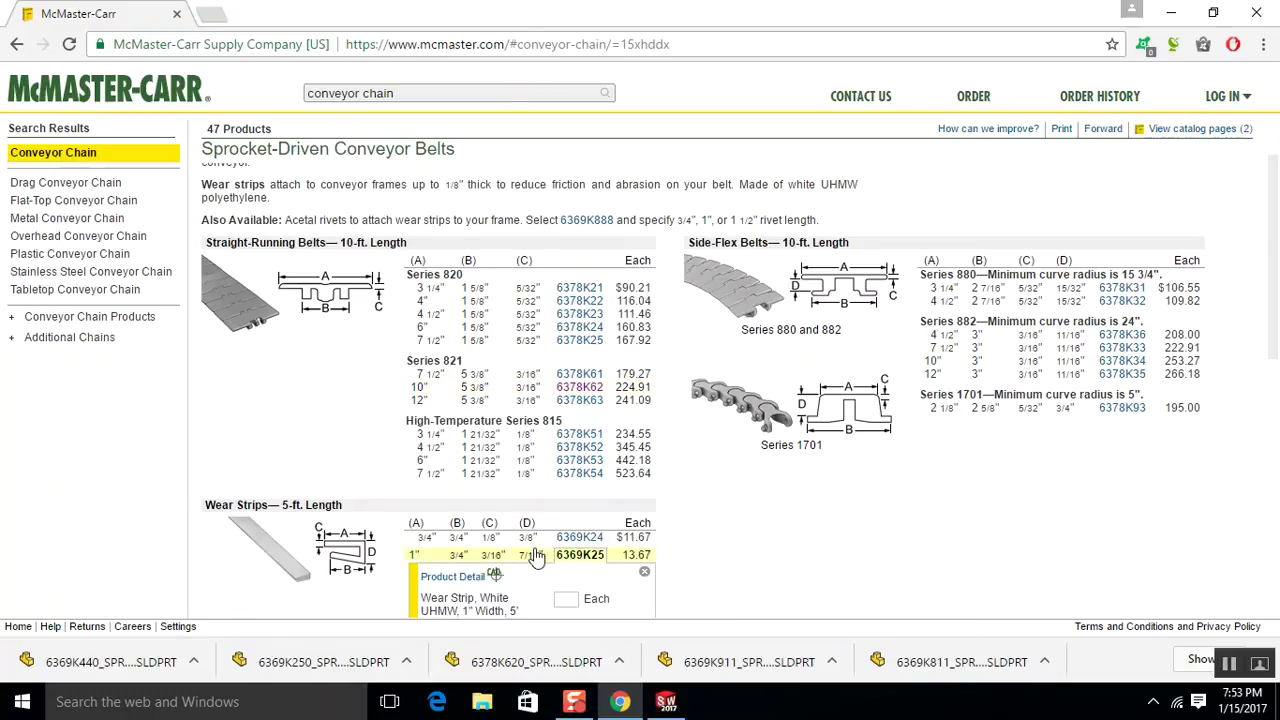
click(481, 701)
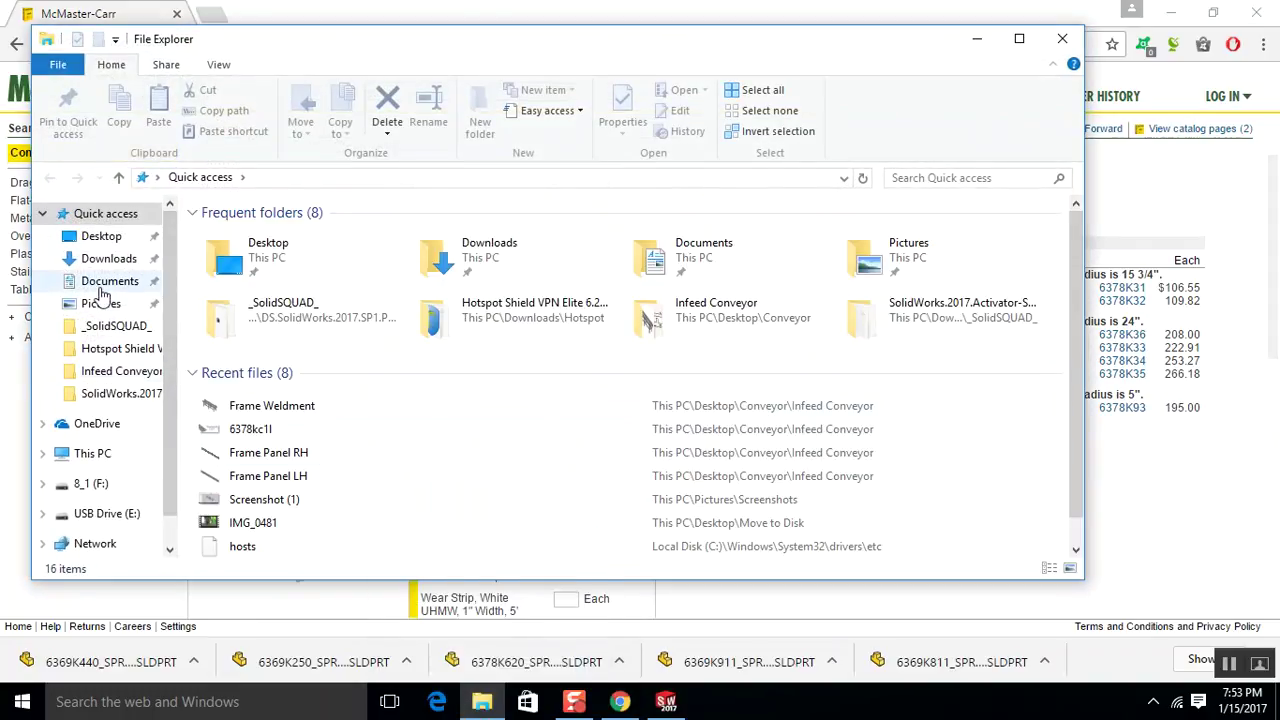
Permanently delete all three downloaded SOLIDWORKS part files from Downloads, then close File Explorer.
click(109, 259)
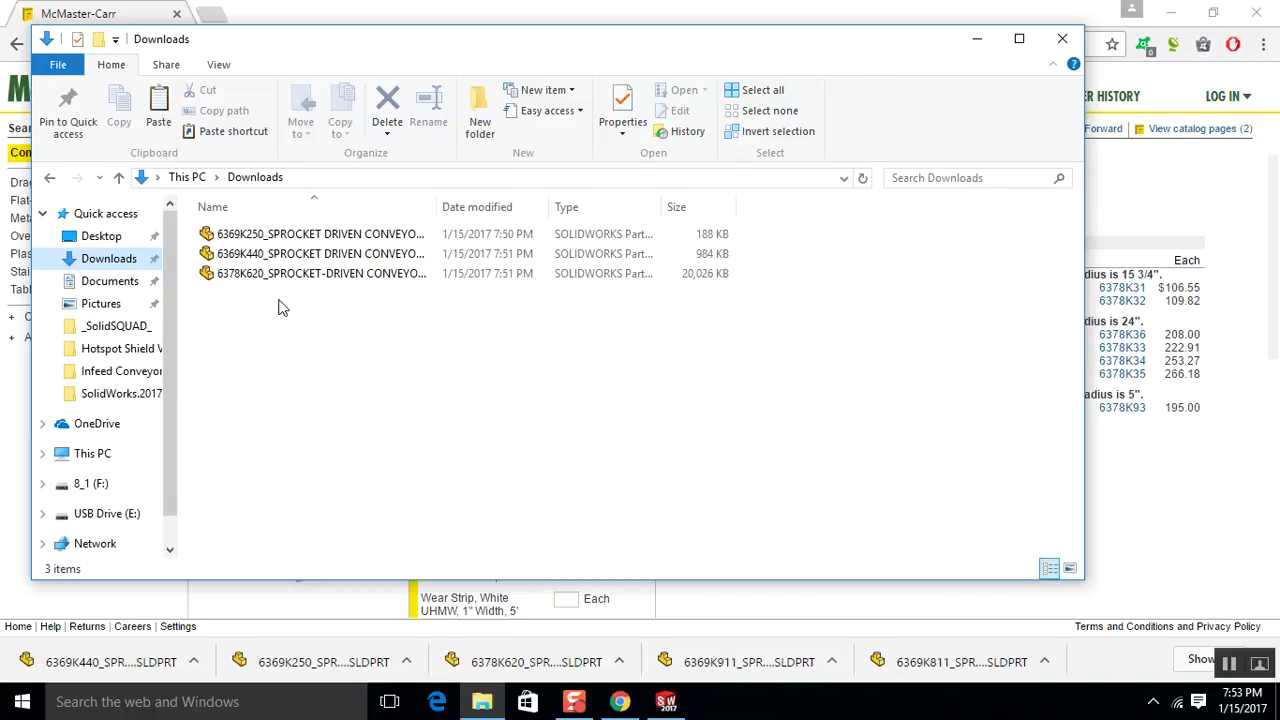
drag(350, 352, 305, 207)
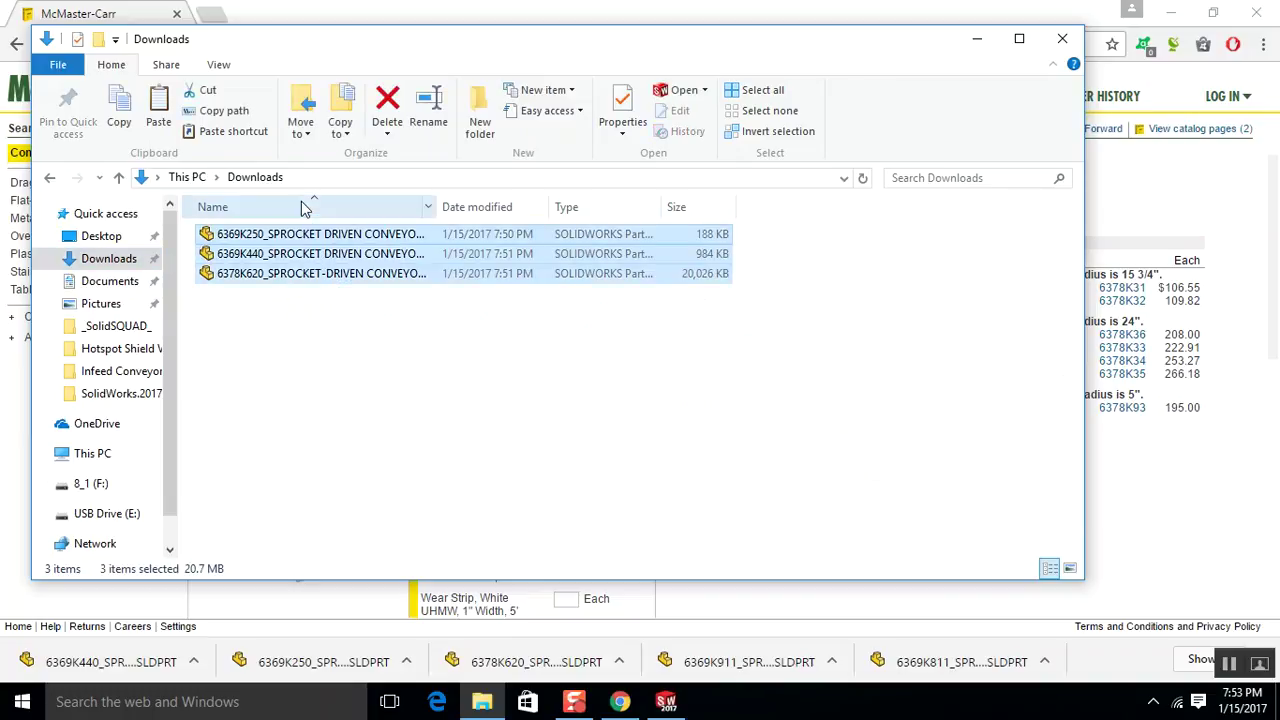
key(shift+Delete)
key(Return)
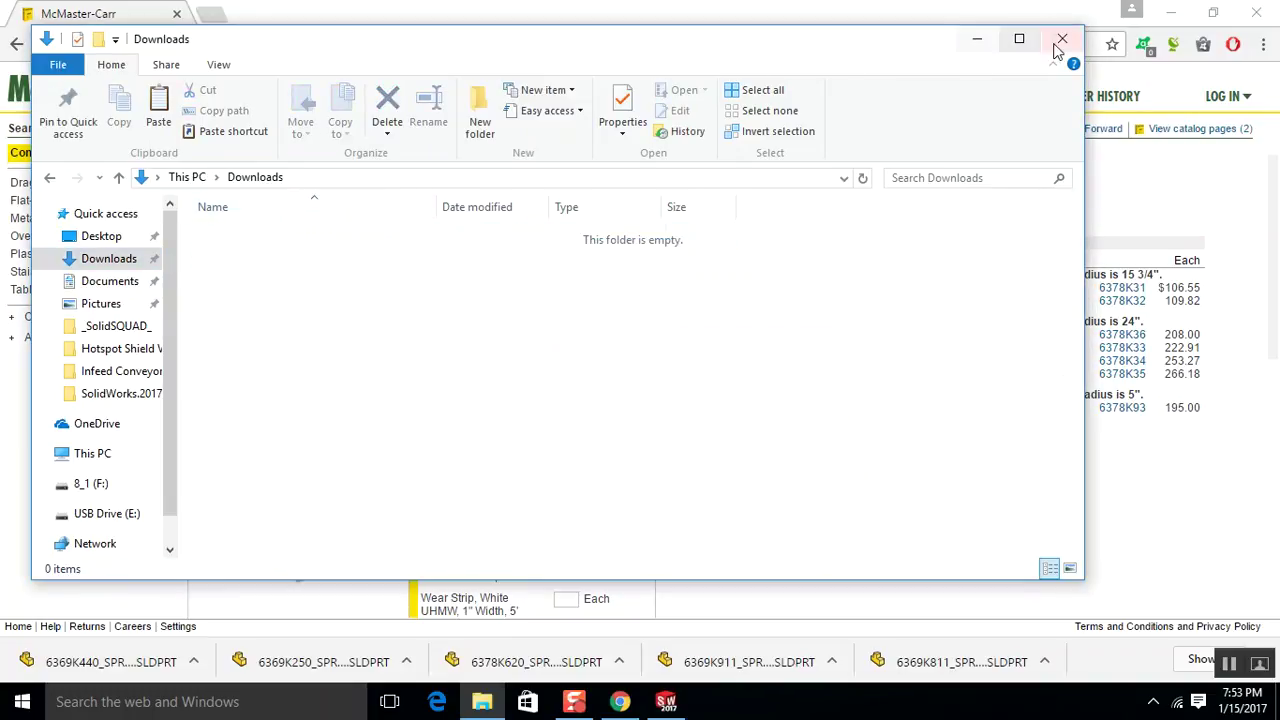
click(1061, 40)
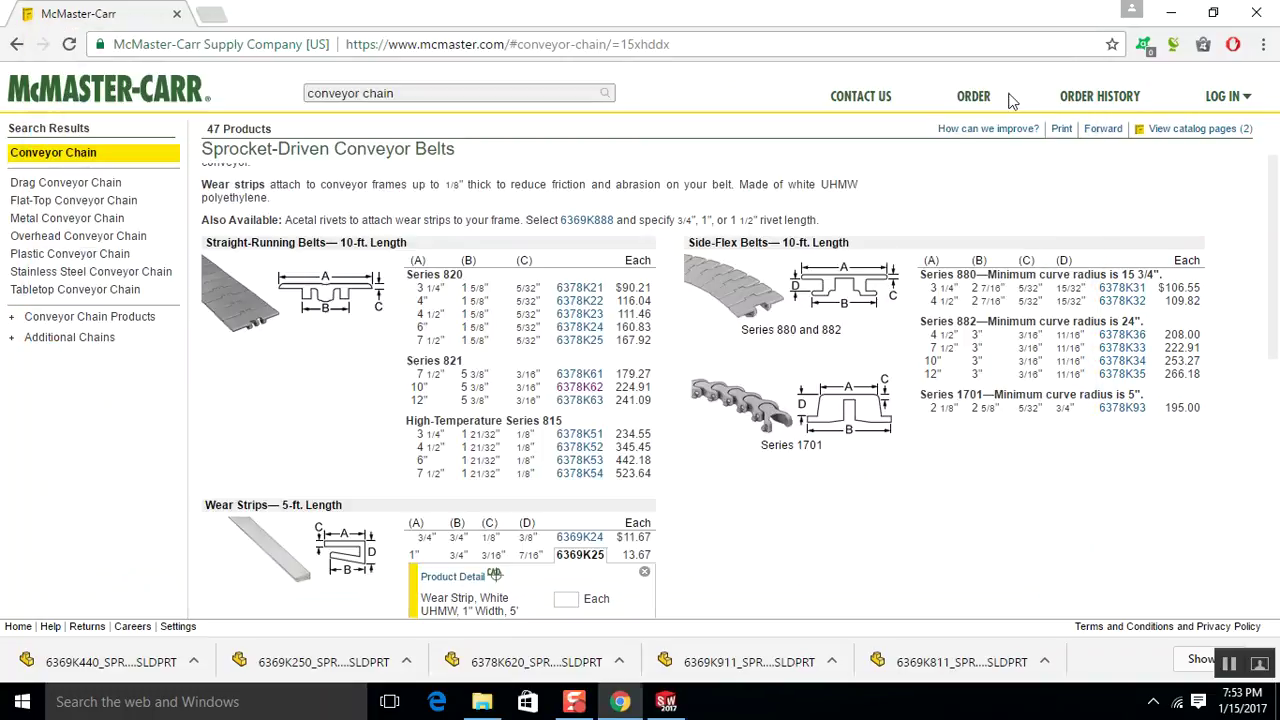
Download the SolidWorks model of the 7-1/2" Series 820 belt 6378K25, then return to the list.
click(578, 341)
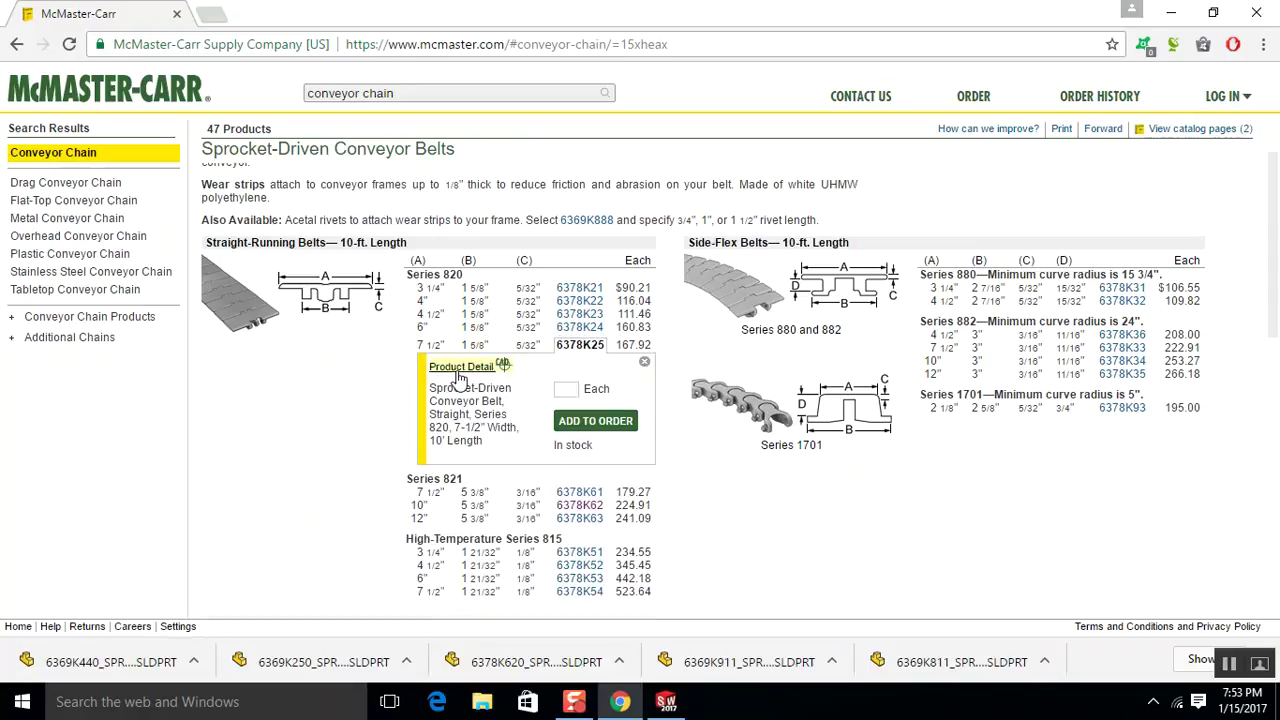
click(459, 378)
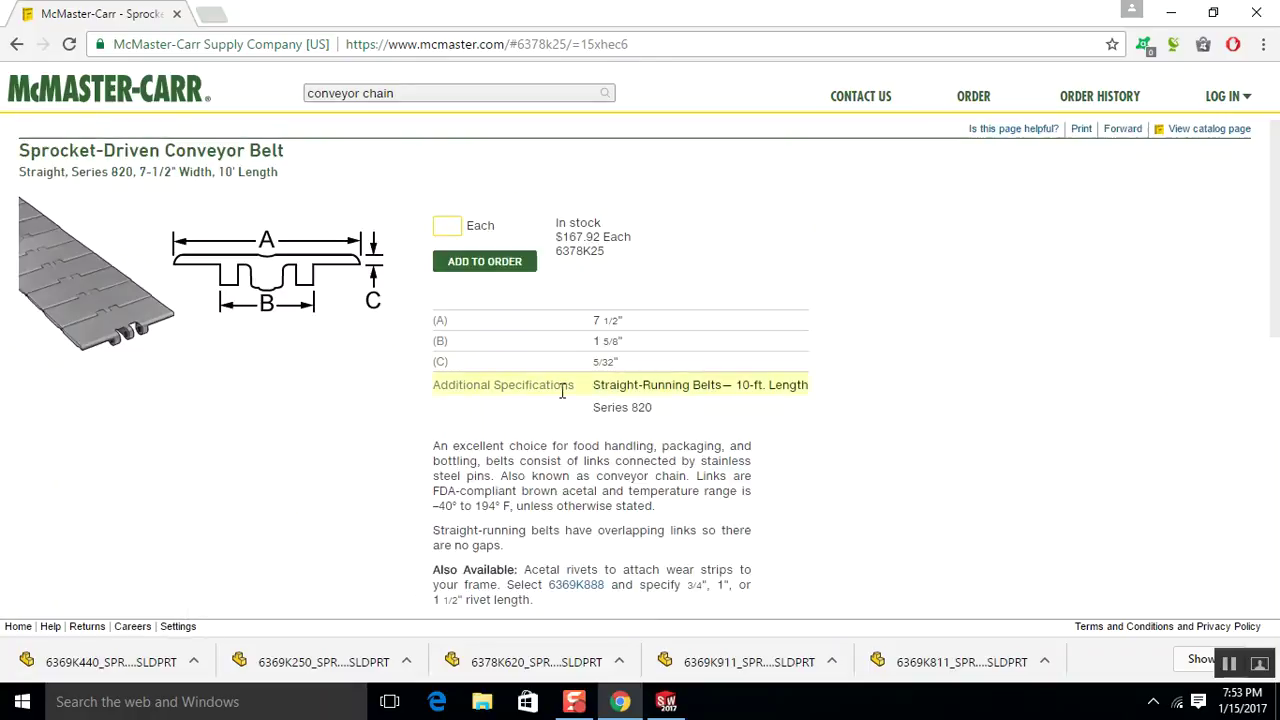
scroll(771, 480, down, 5)
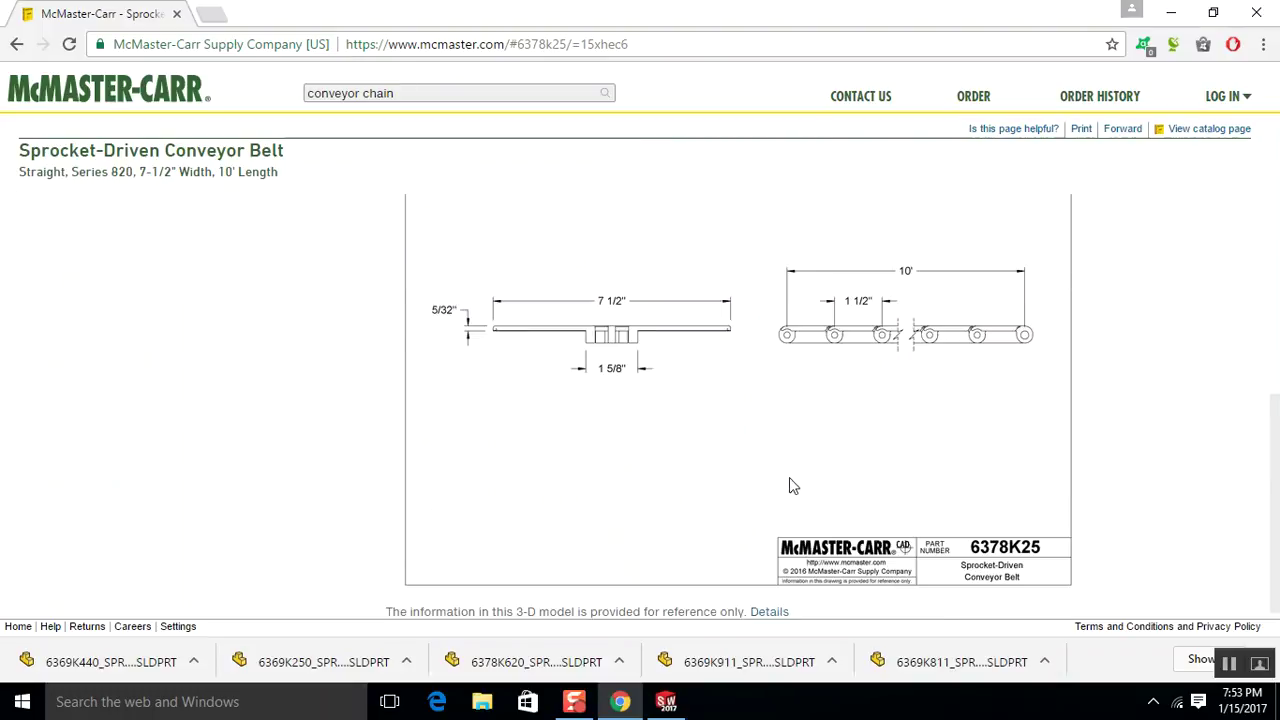
scroll(927, 357, up, 2)
scroll(910, 370, up, 4)
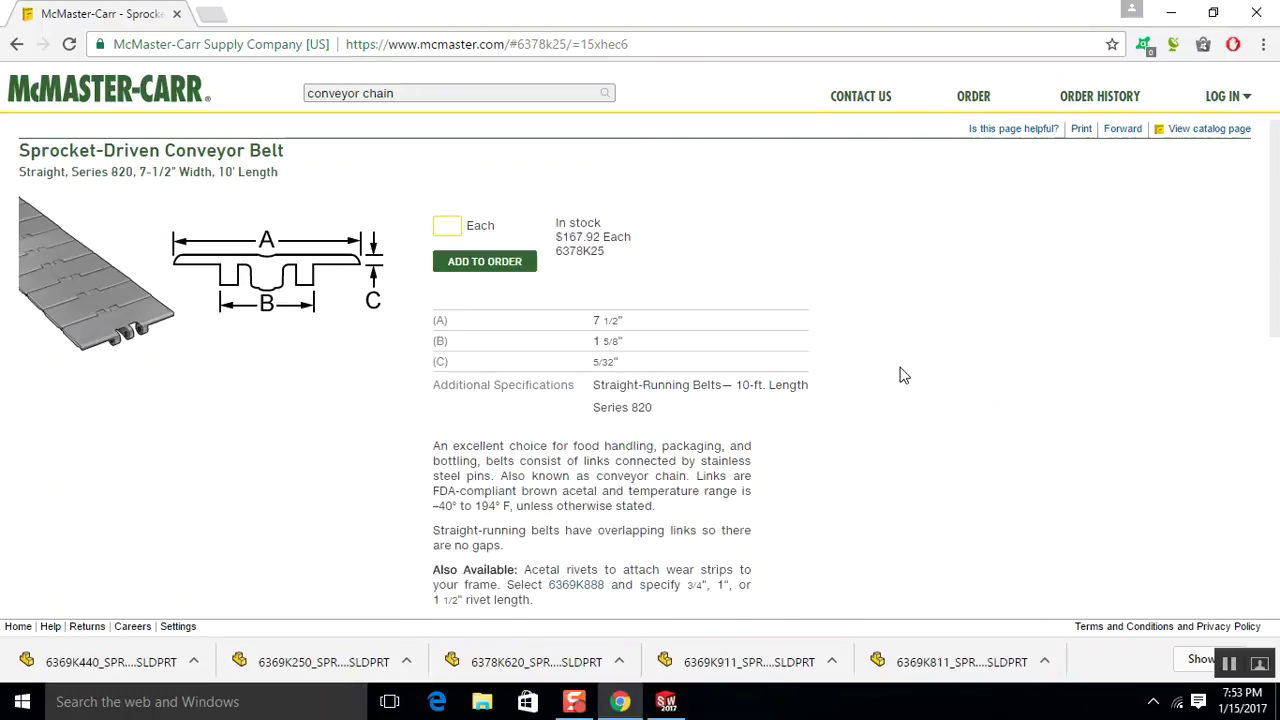
scroll(905, 375, down, 8)
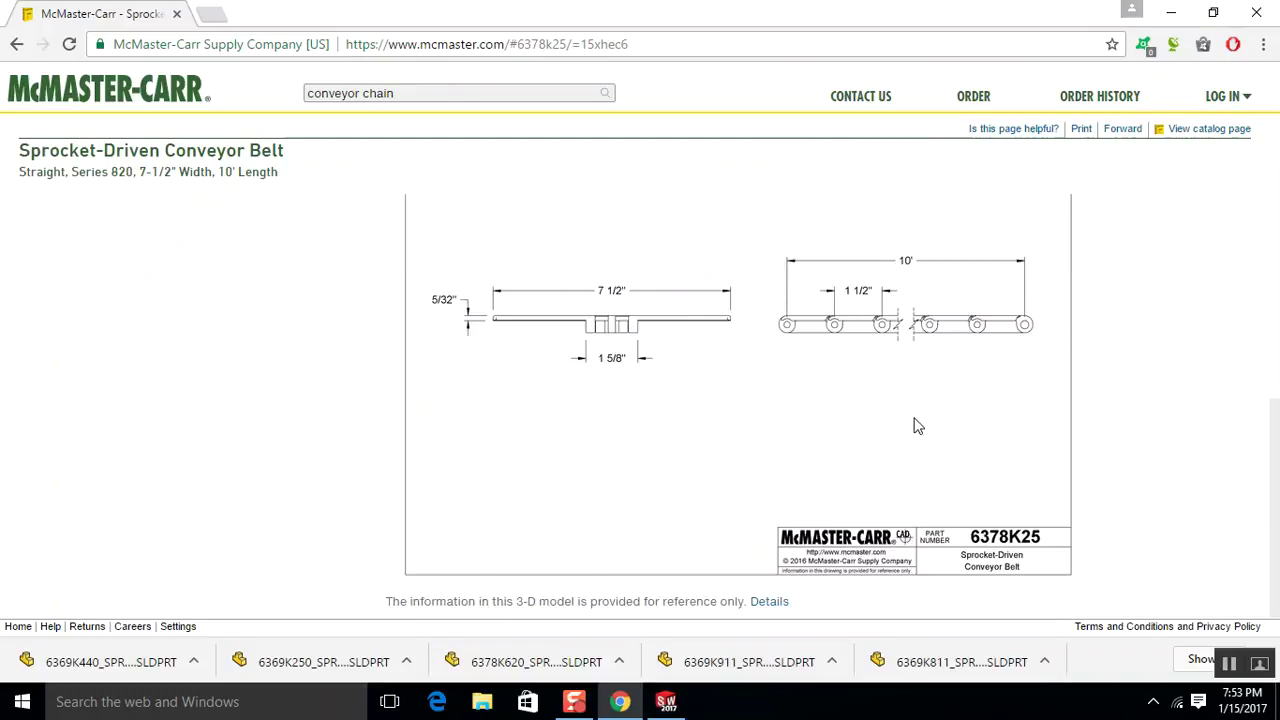
scroll(911, 422, up, 4)
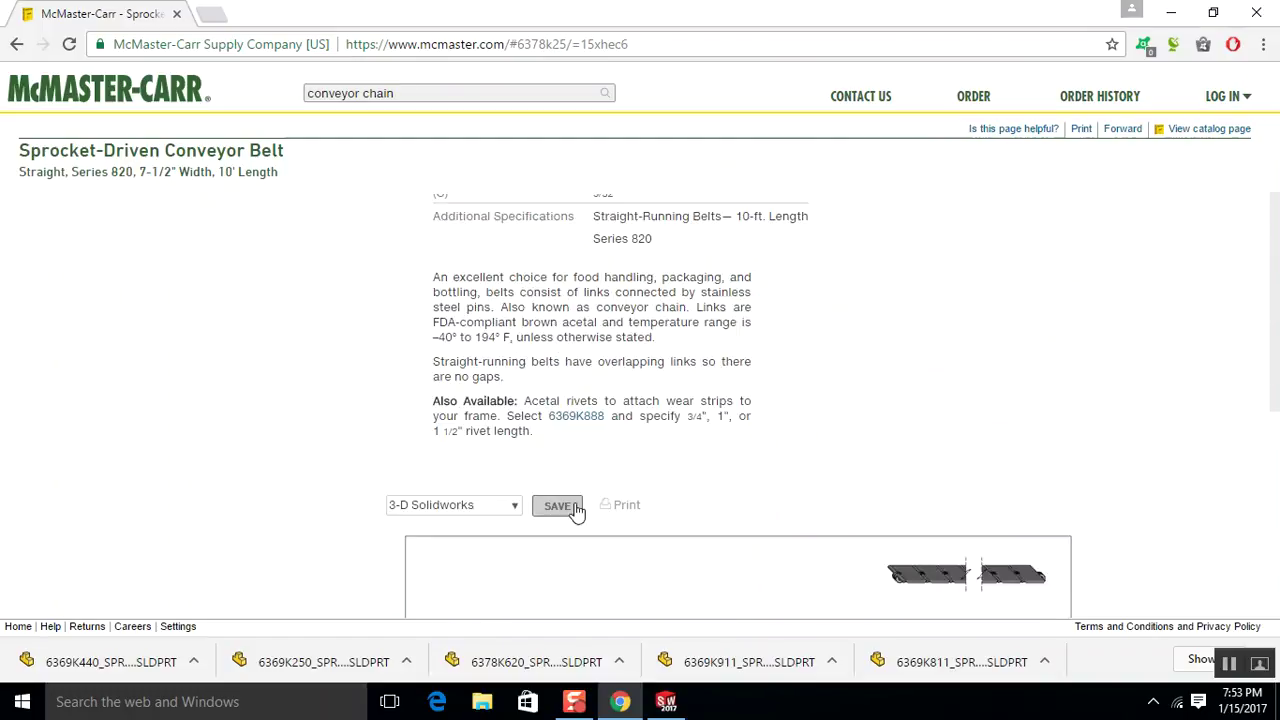
click(576, 511)
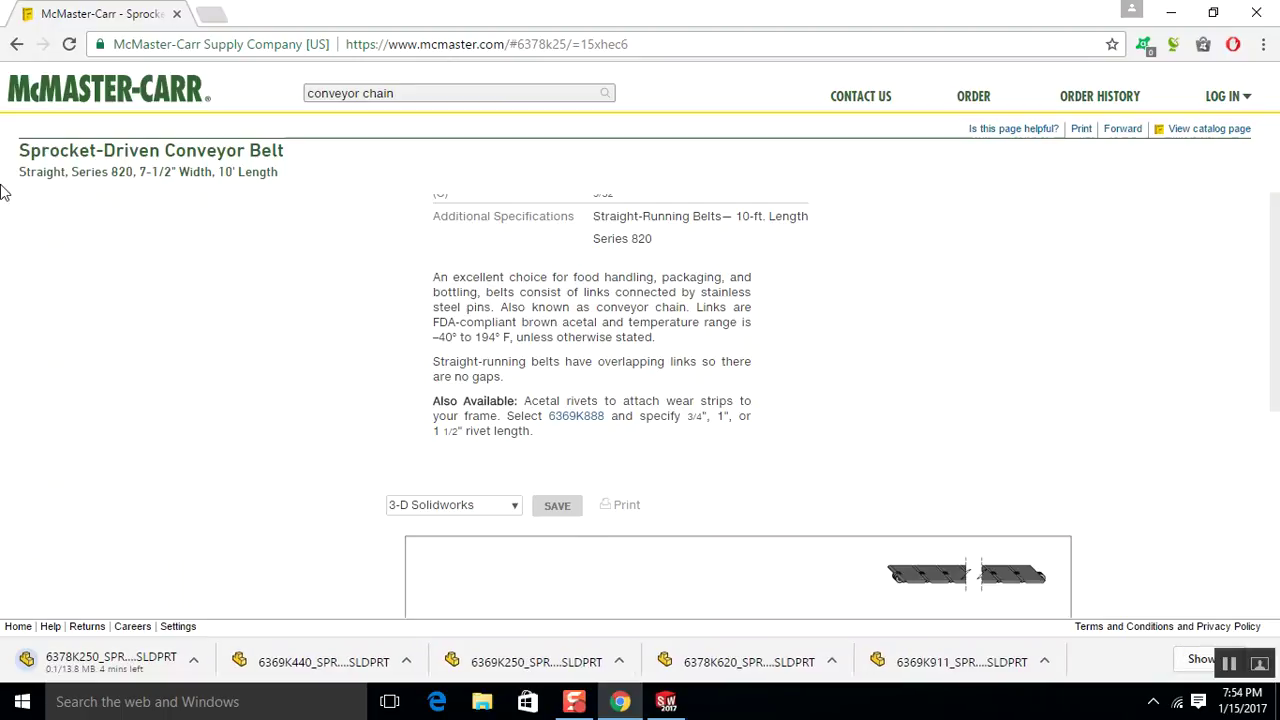
click(14, 45)
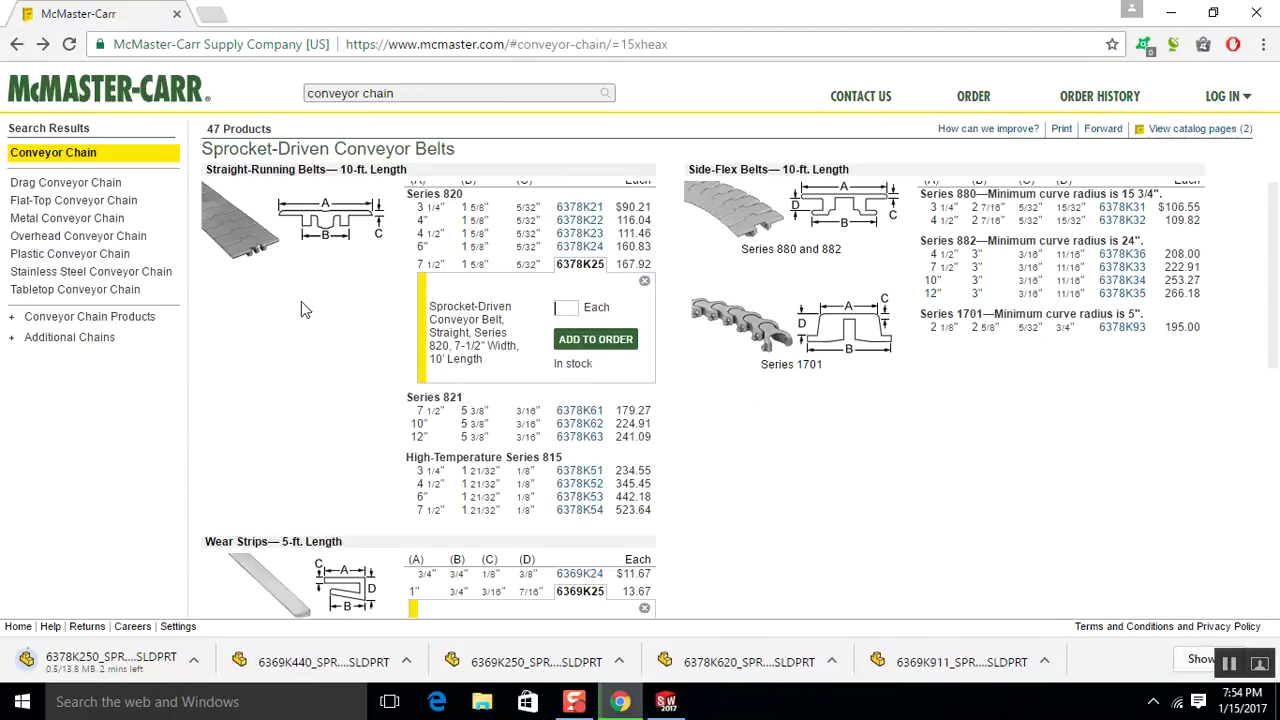
Close the stale wear strip details, get the 1" wear strip 6369K25 SolidWorks model, and return.
scroll(452, 403, down, 3)
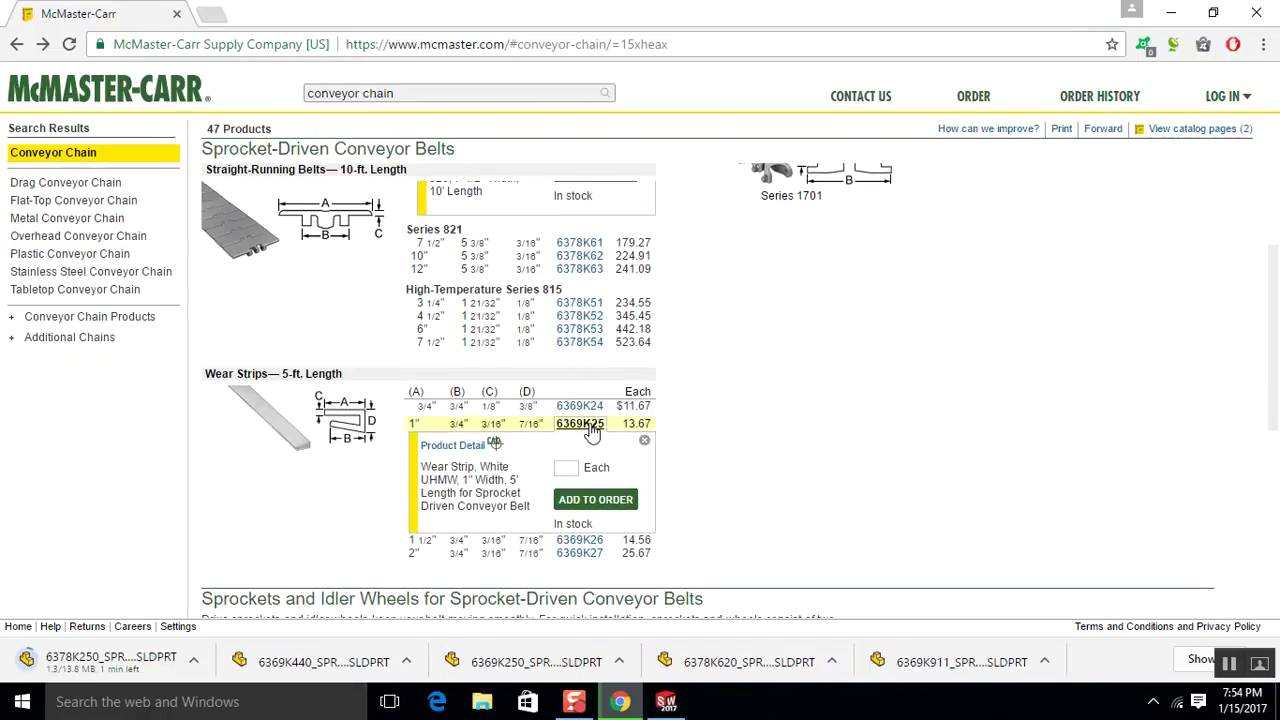
click(643, 443)
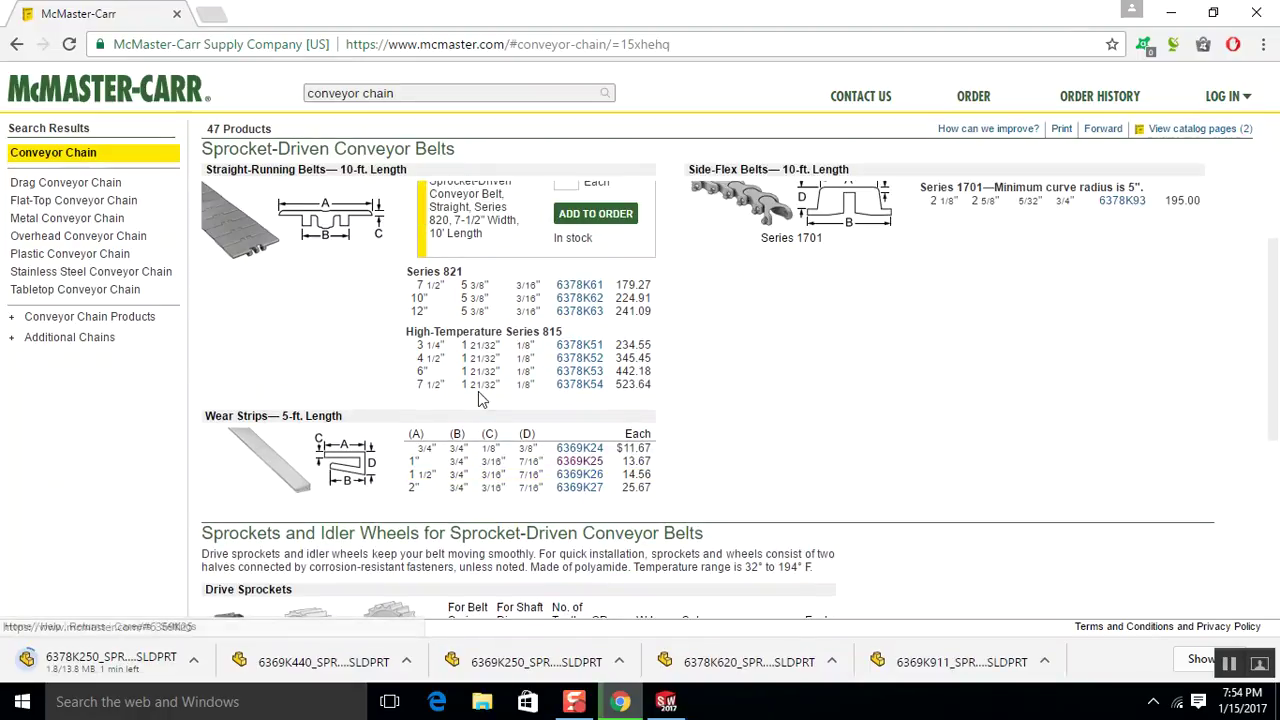
click(577, 462)
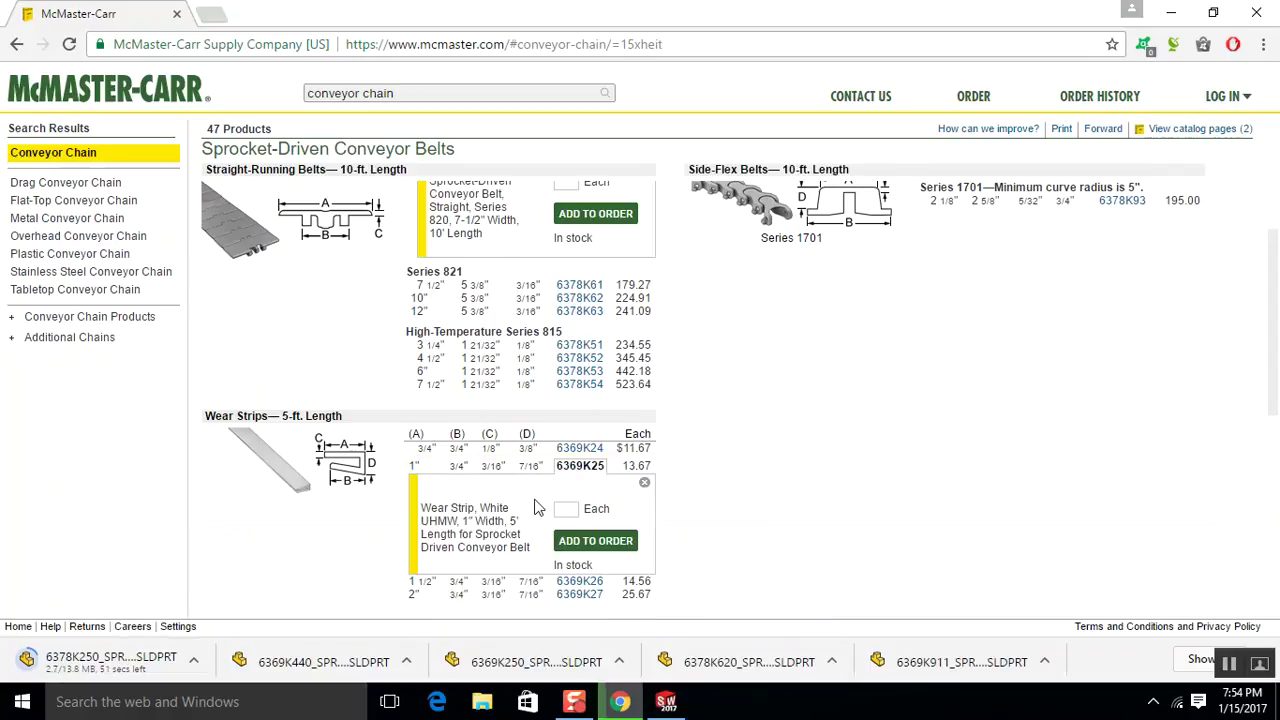
click(452, 489)
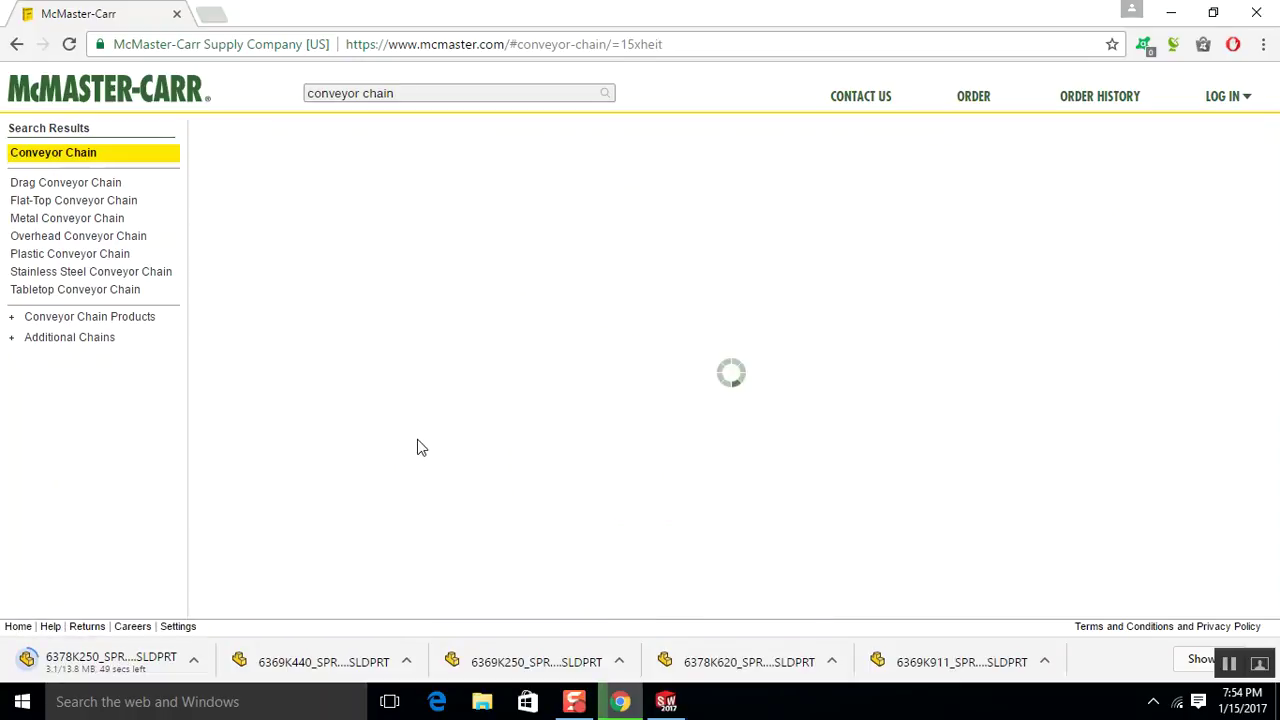
scroll(400, 385, down, 4)
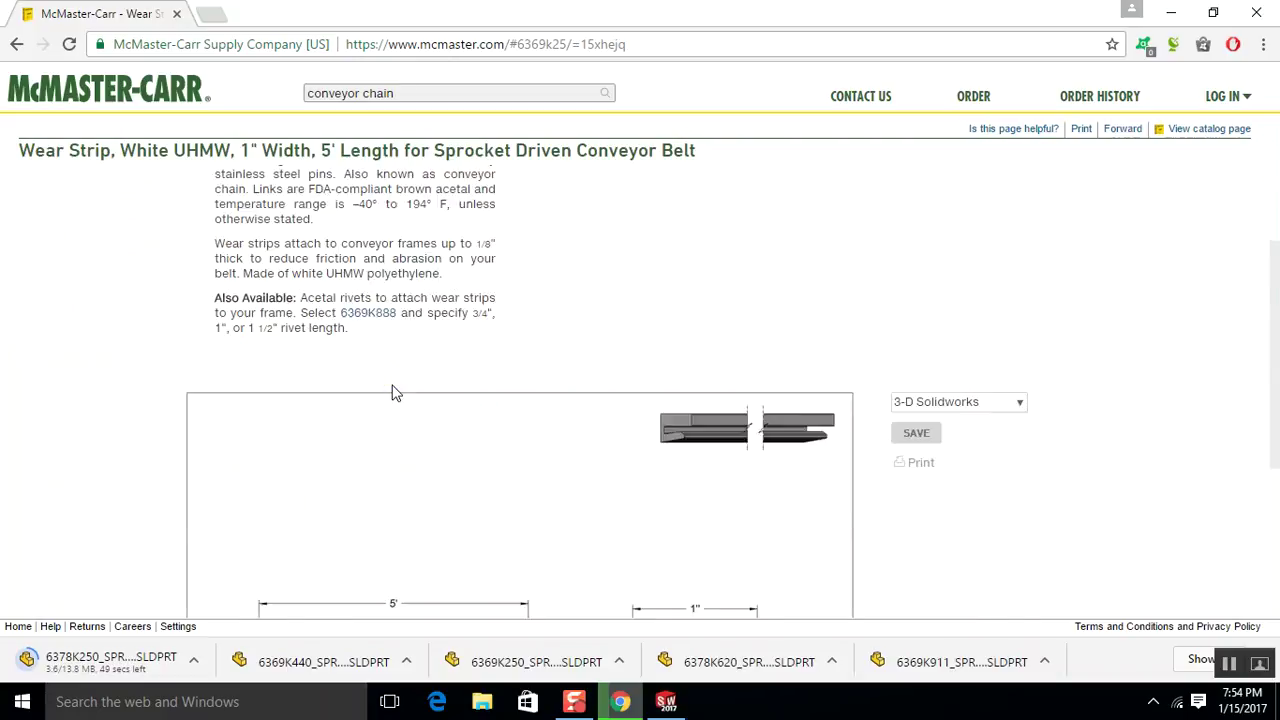
click(16, 46)
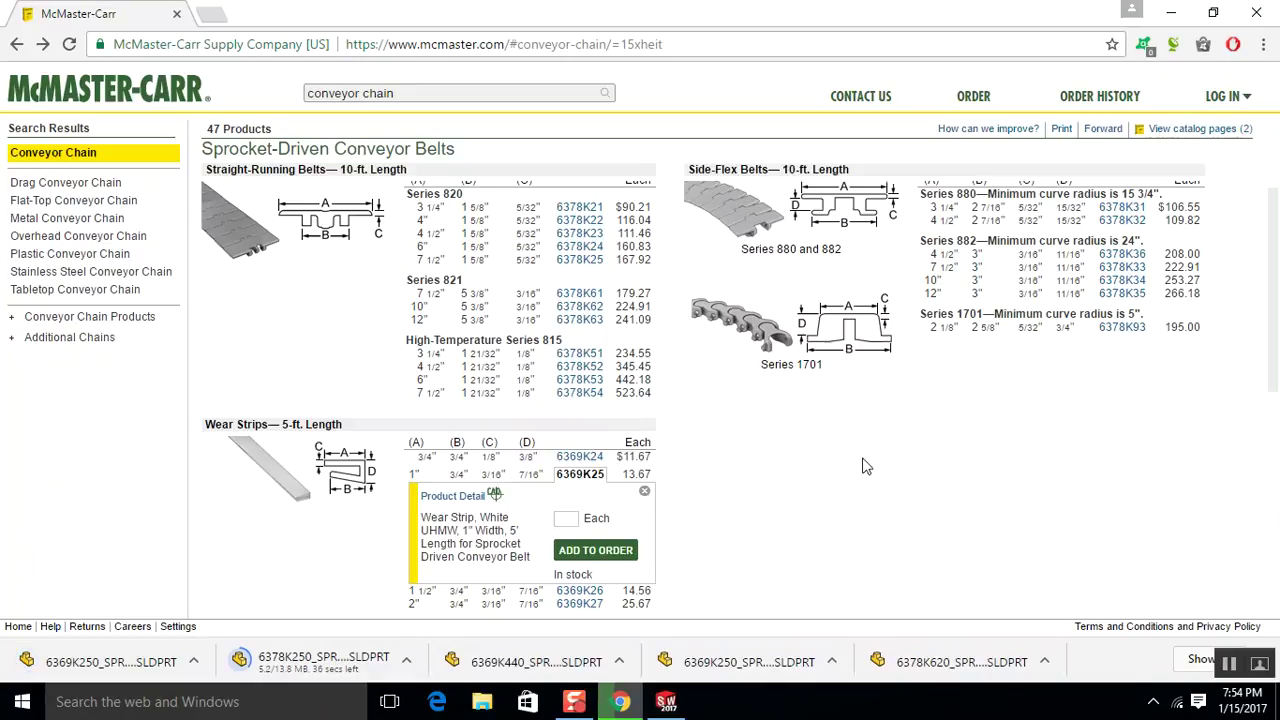
scroll(627, 406, down, 2)
scroll(627, 406, down, 2)
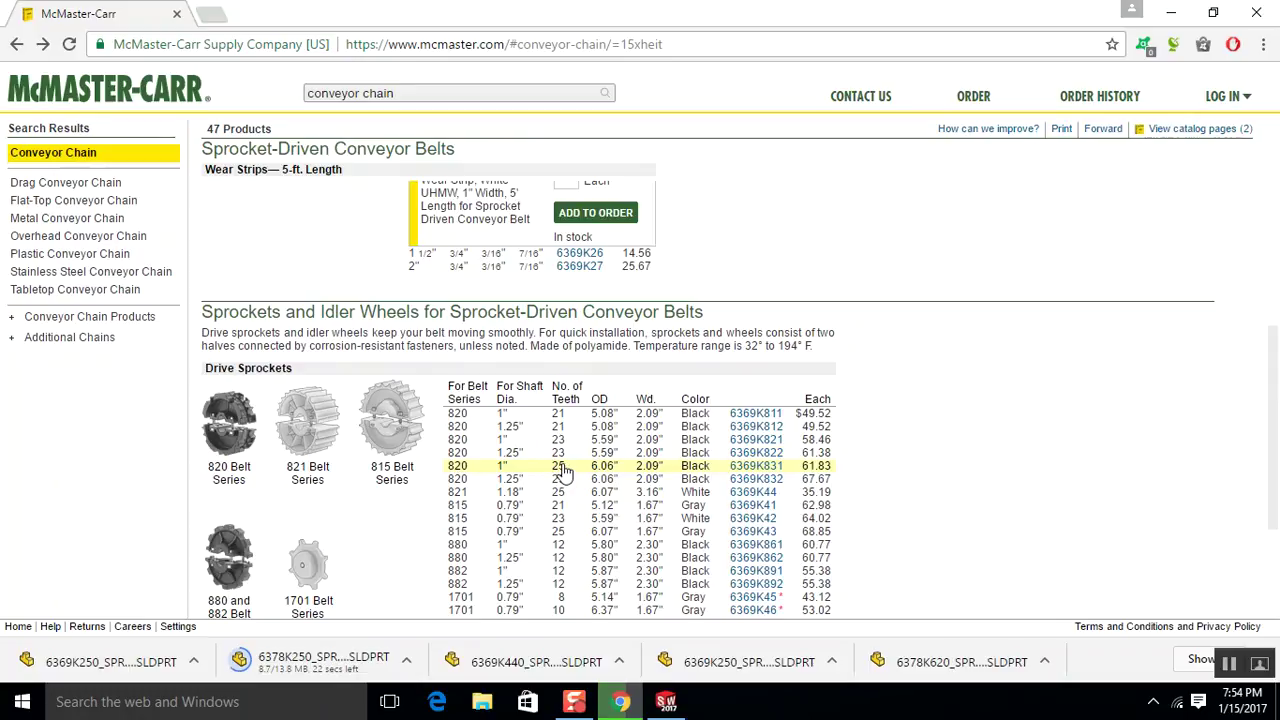
Download the SolidWorks model of 25-tooth 820-series sprocket 6369K831, then return to the list.
click(758, 467)
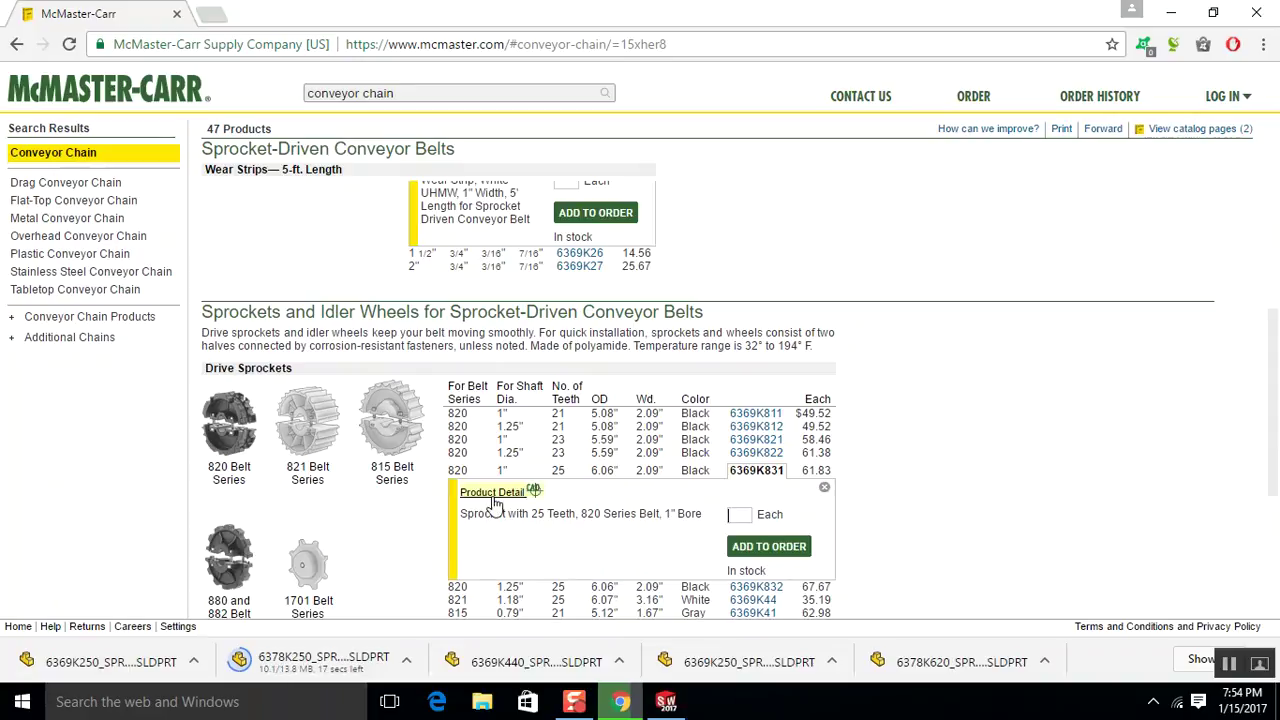
click(470, 493)
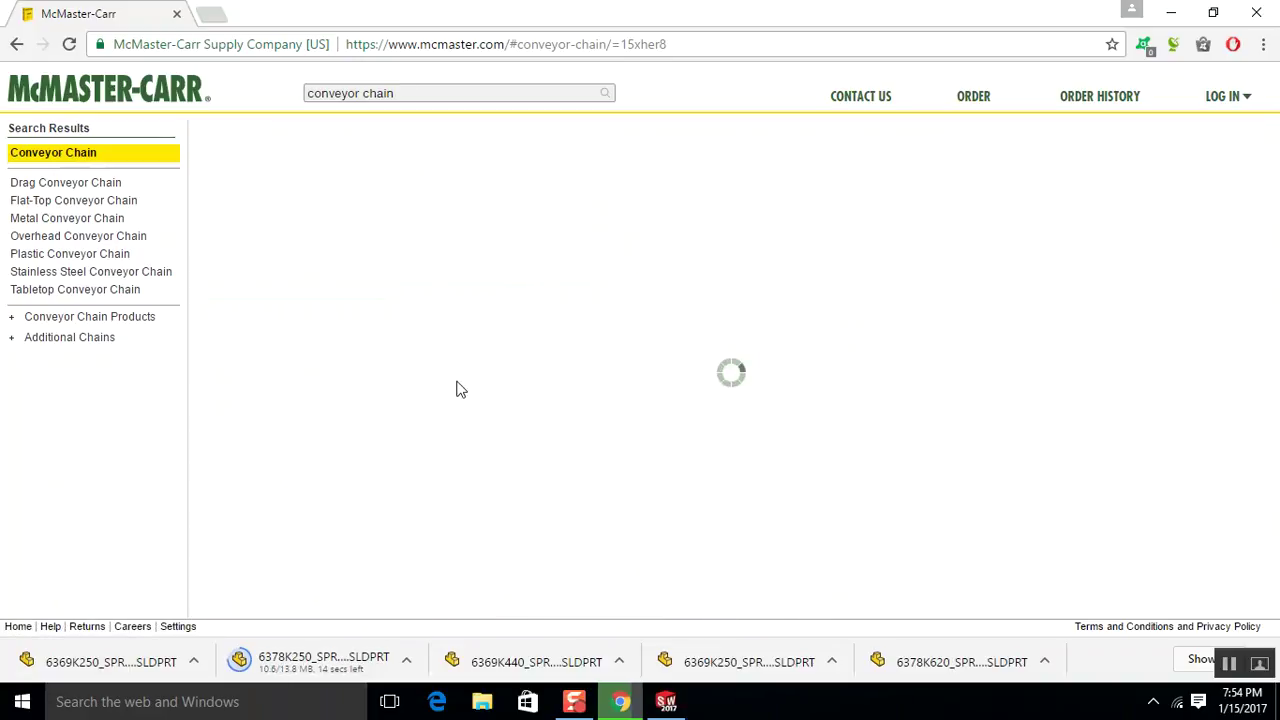
scroll(757, 432, down, 3)
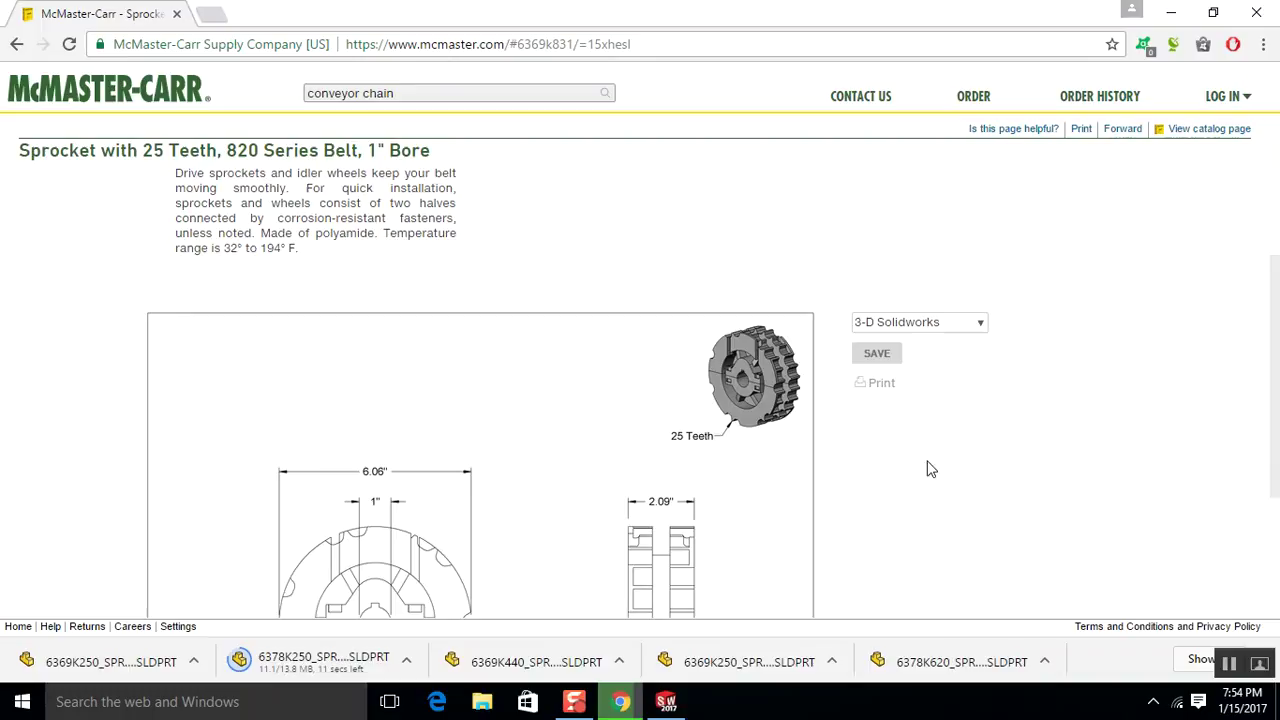
click(877, 354)
click(16, 45)
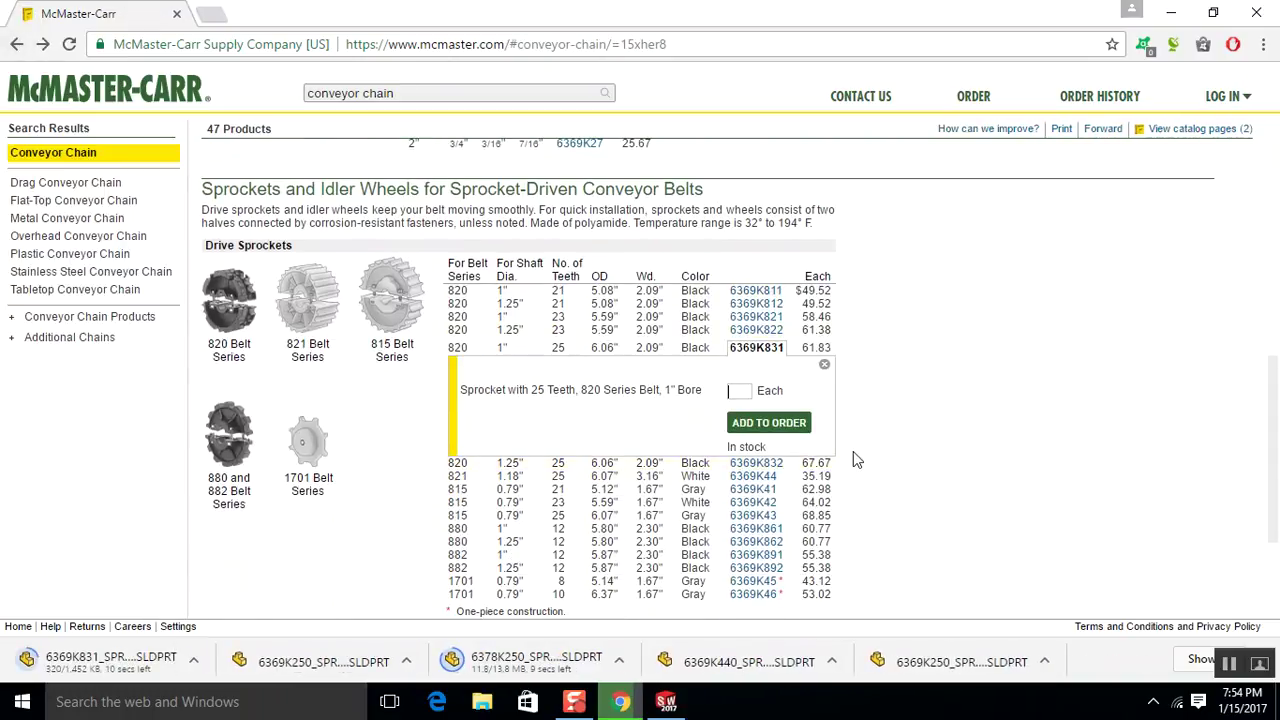
Download the SolidWorks model of the 1" bore idler wheel 6369K931.
scroll(853, 459, down, 1)
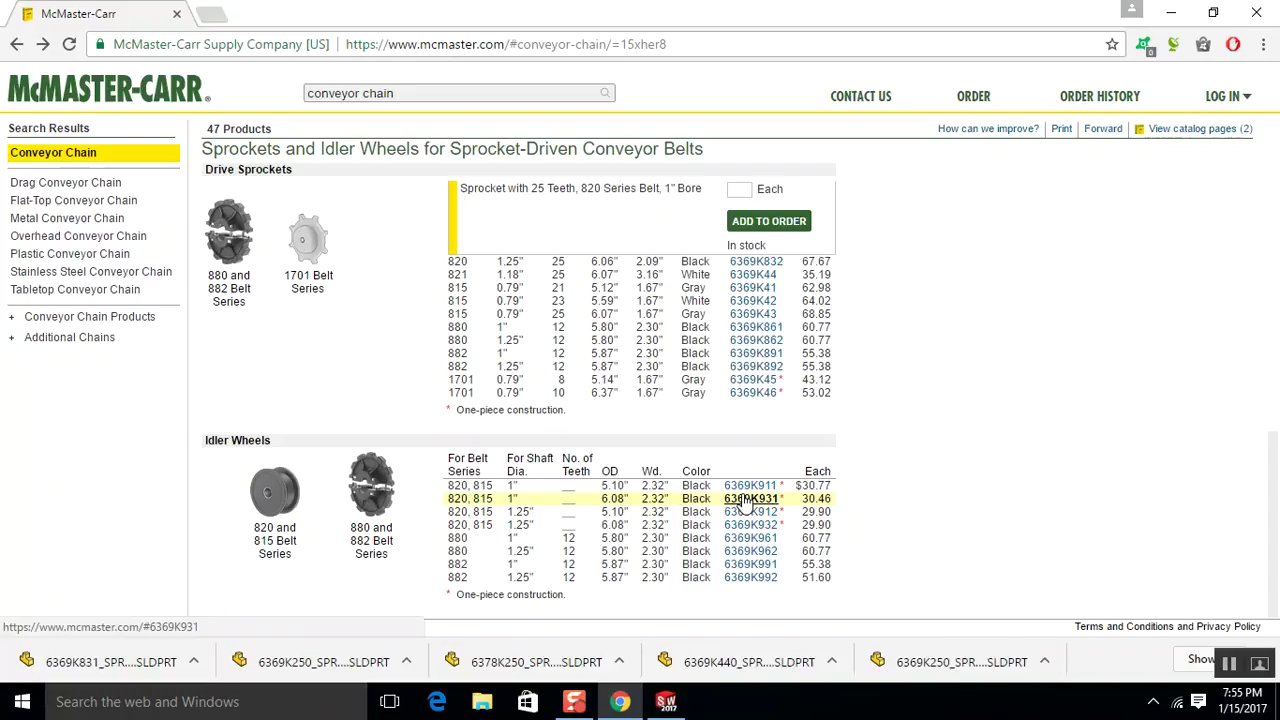
click(748, 500)
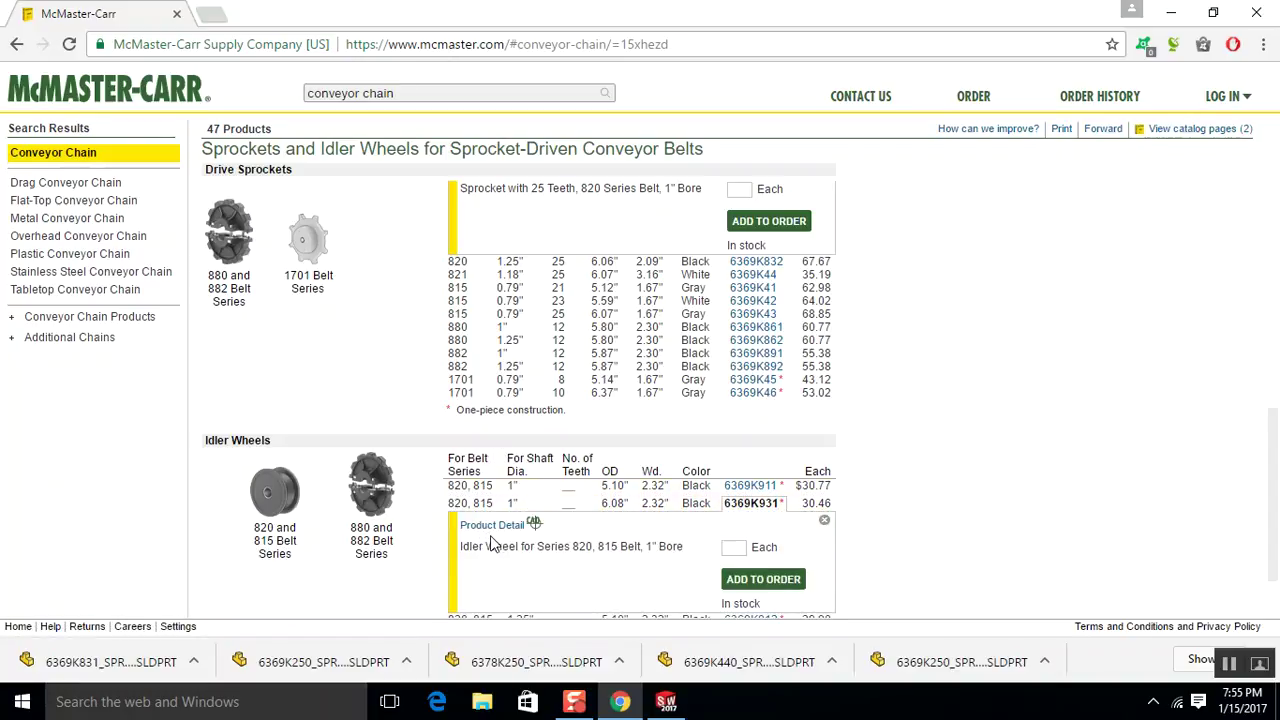
click(490, 526)
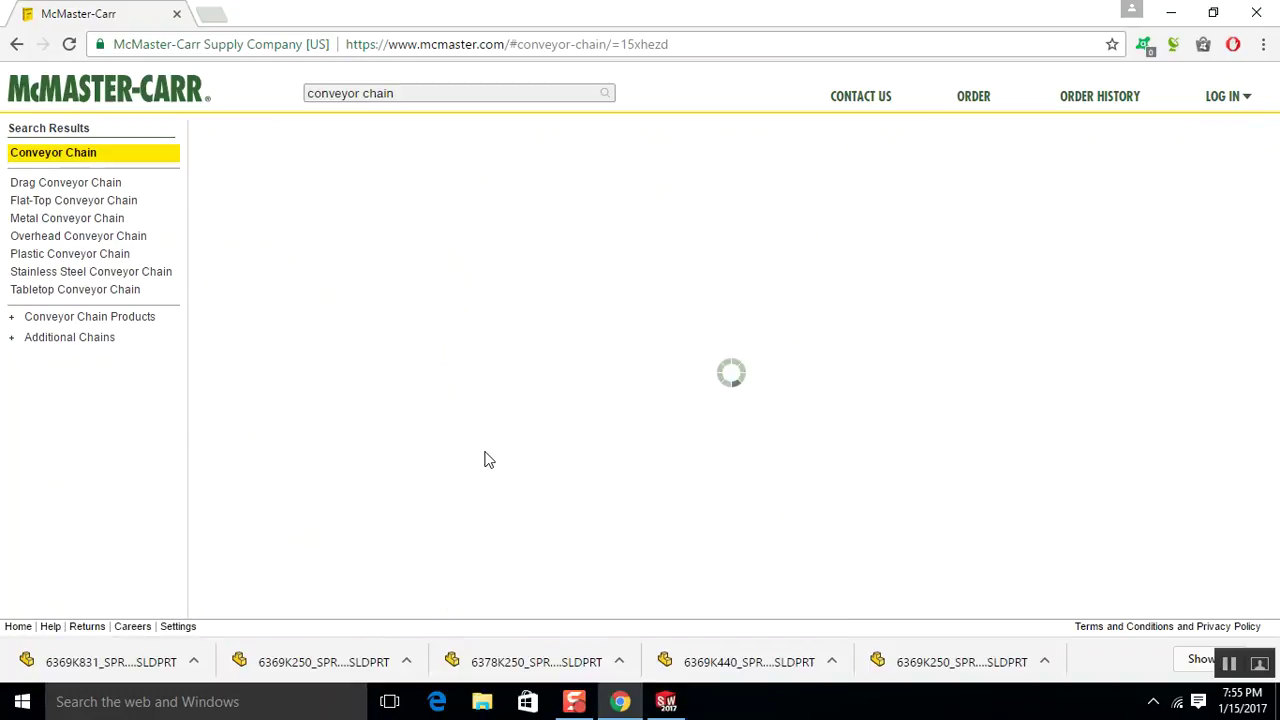
scroll(837, 477, down, 3)
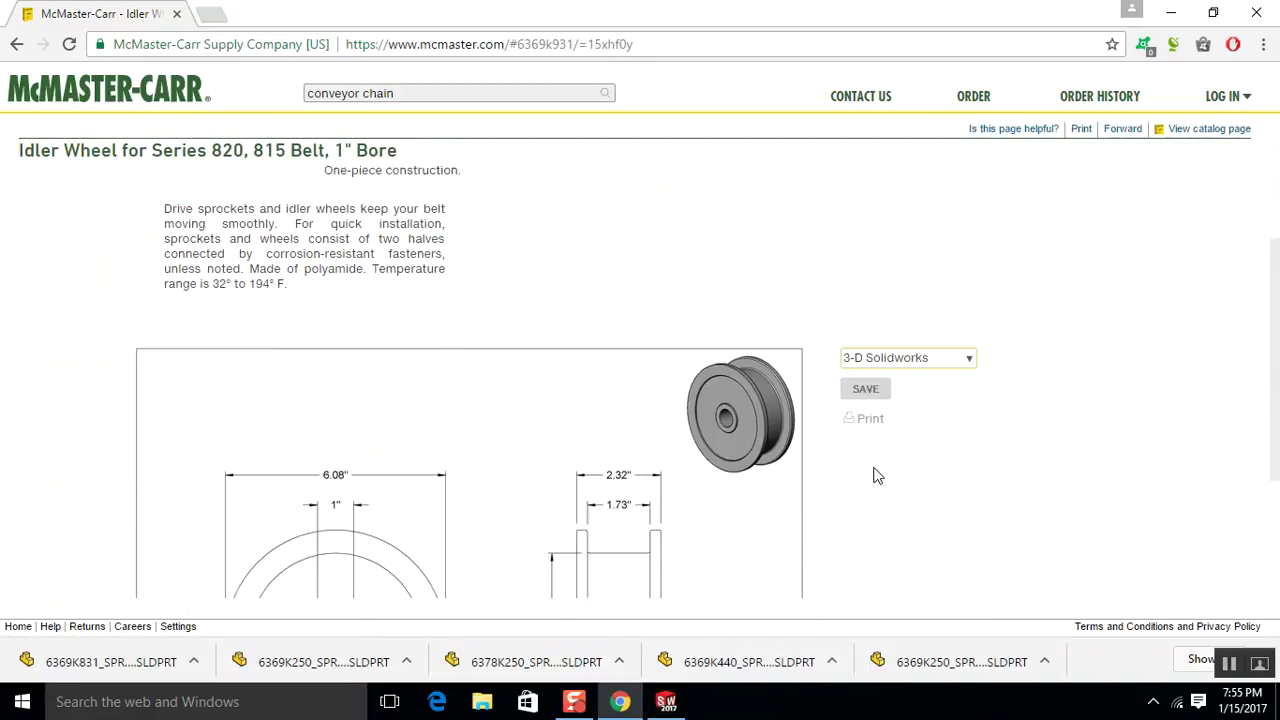
click(866, 356)
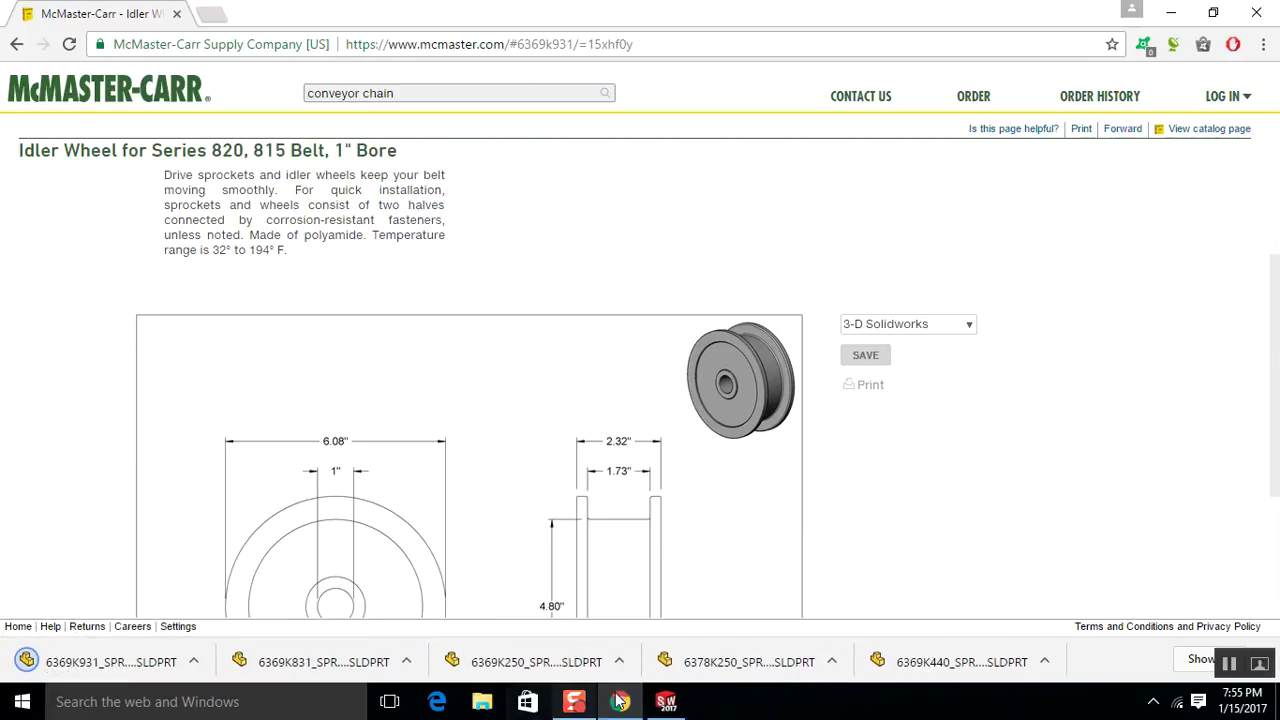
click(666, 701)
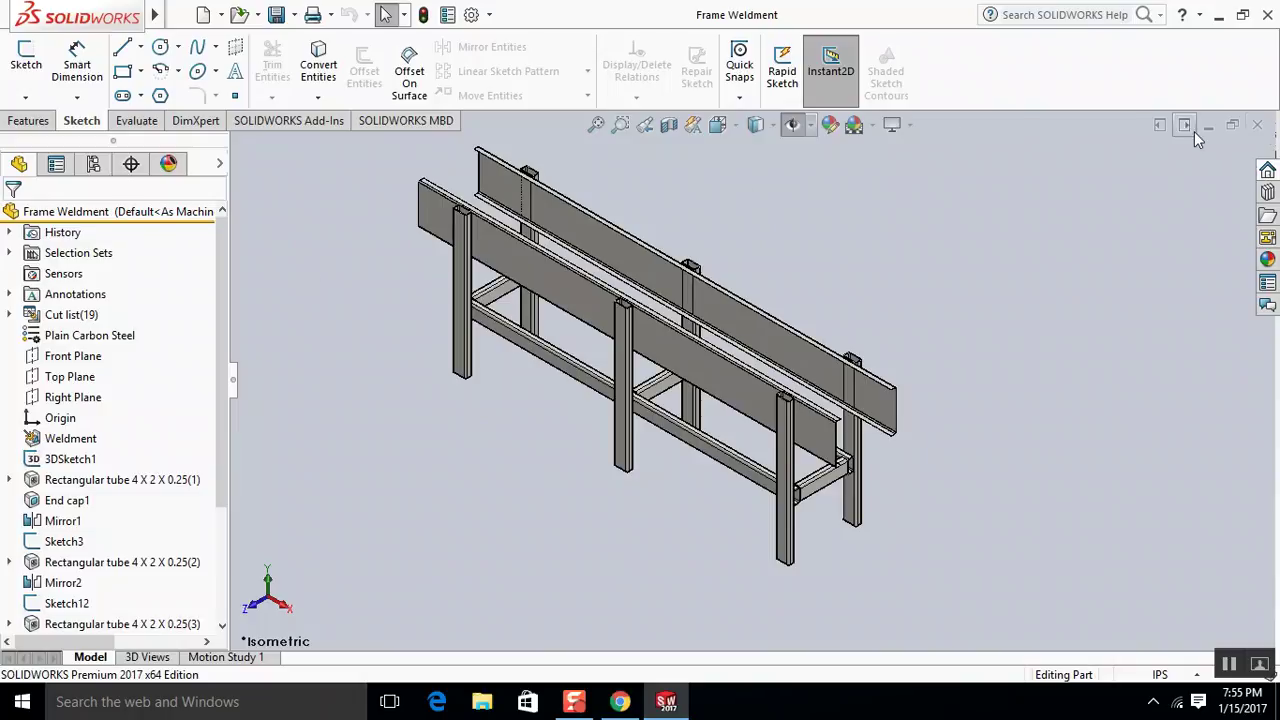
Close Frame Weldment, create new assembly Assem1, and choose Frame Weldment as its first component.
click(1261, 127)
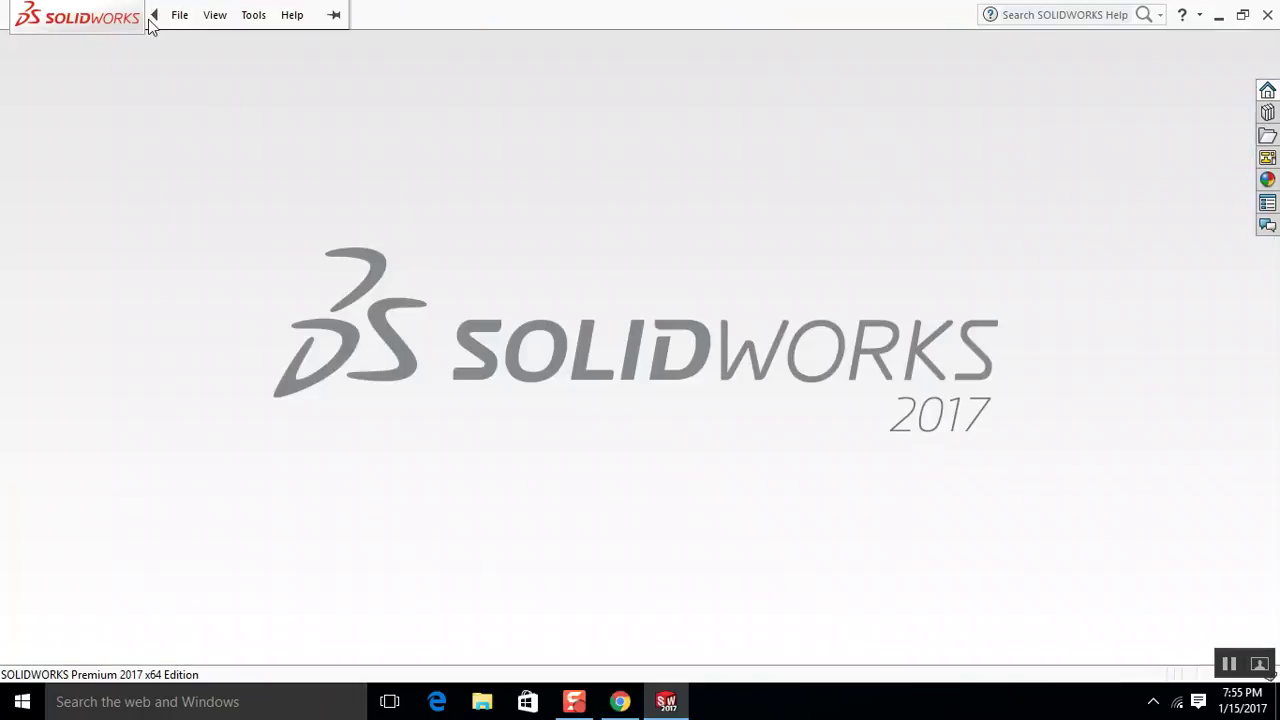
click(184, 17)
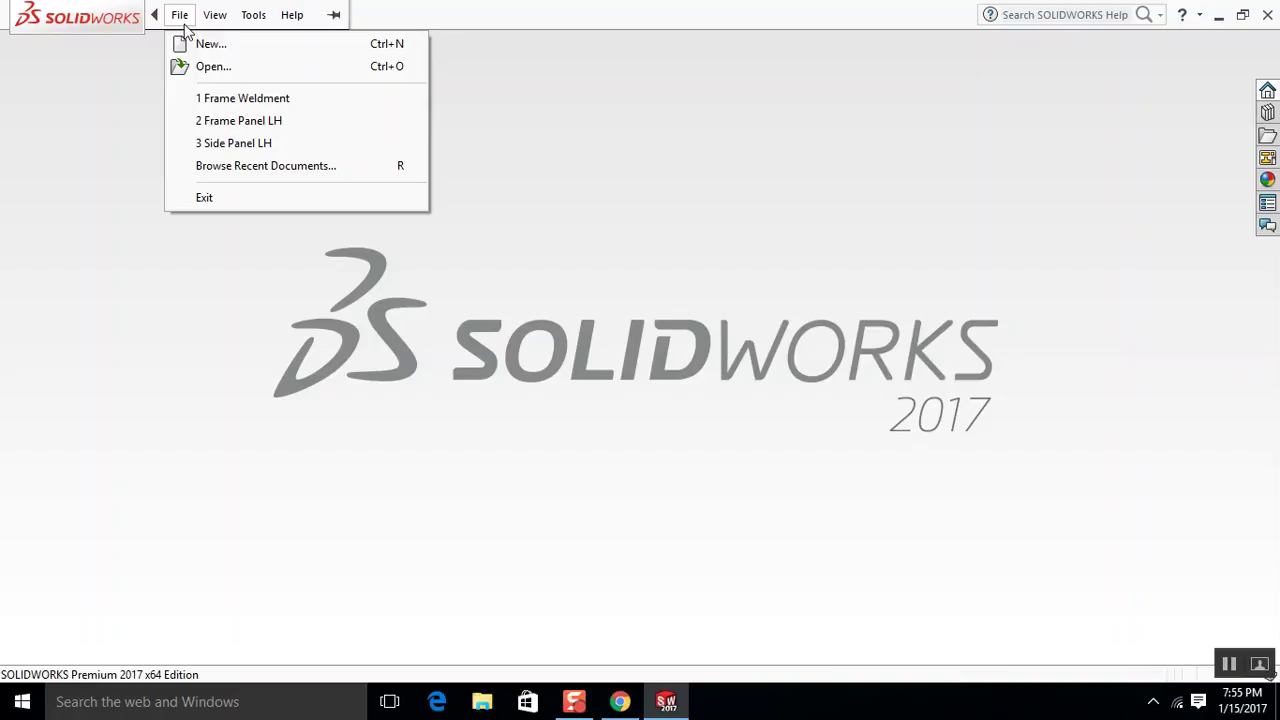
click(186, 43)
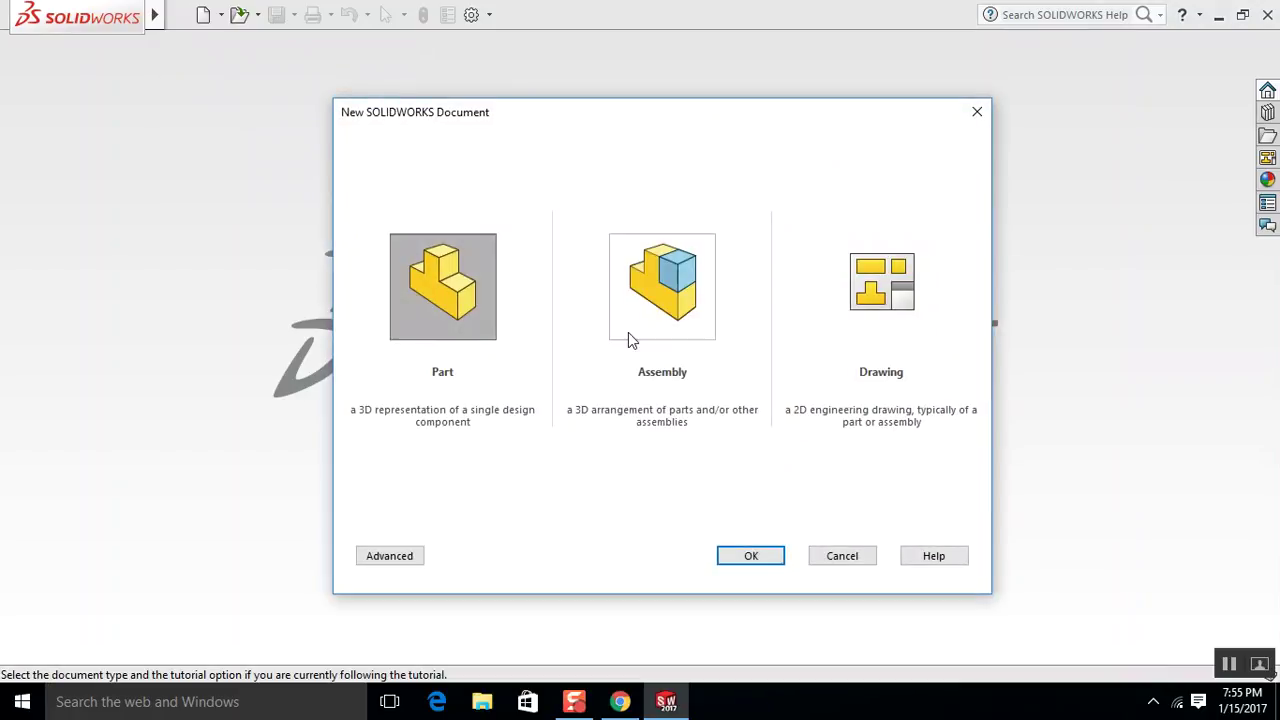
click(690, 300)
click(764, 560)
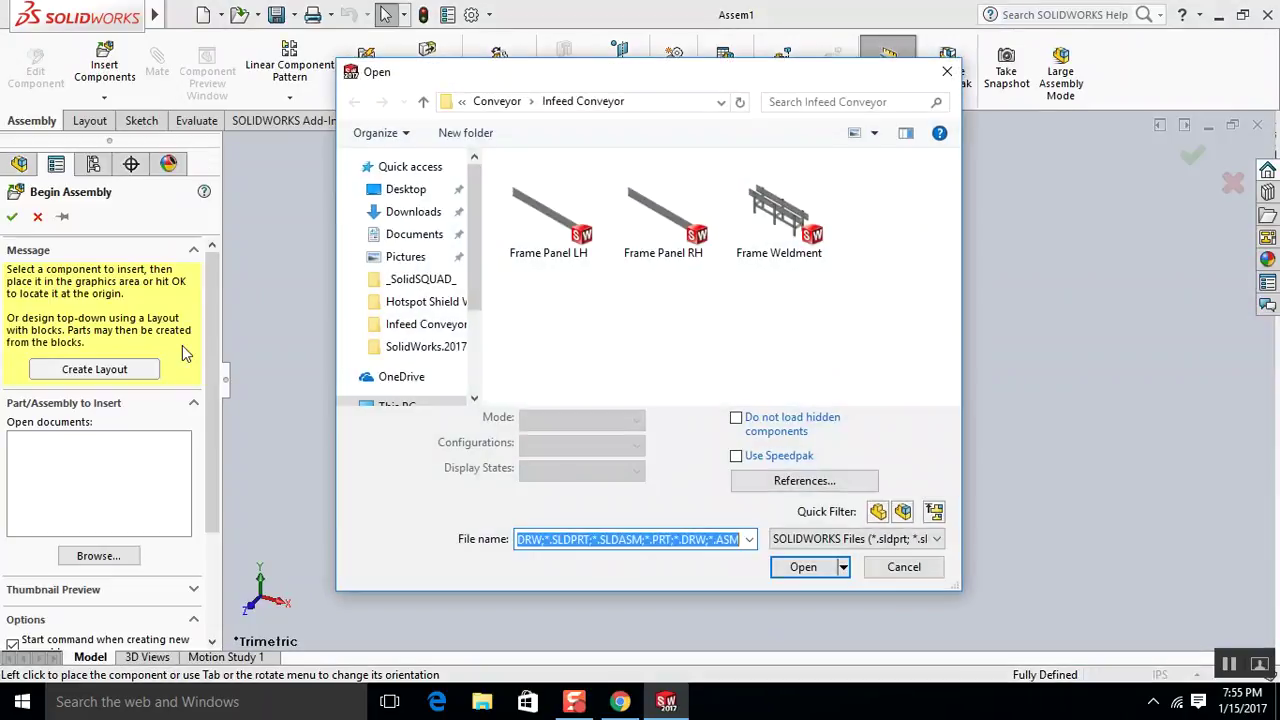
click(780, 220)
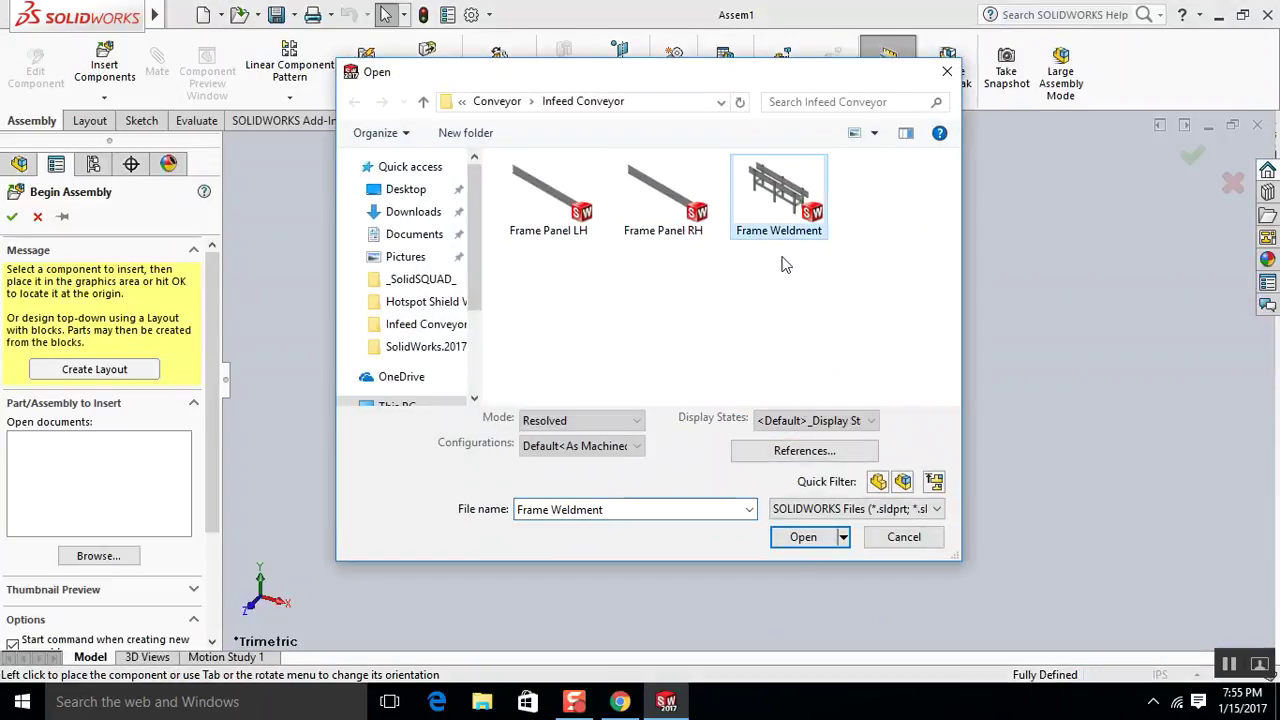
Place Frame Weldment as the assembly's first component, then hide all reference item types.
click(810, 534)
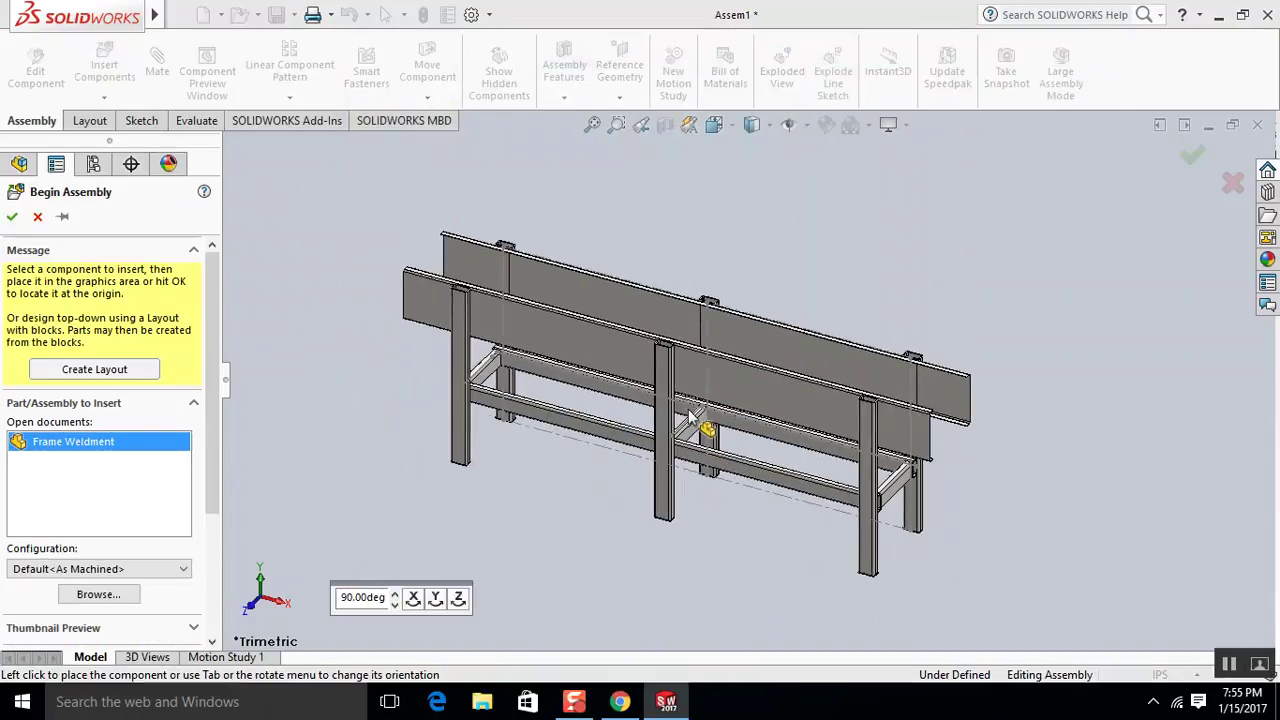
click(694, 428)
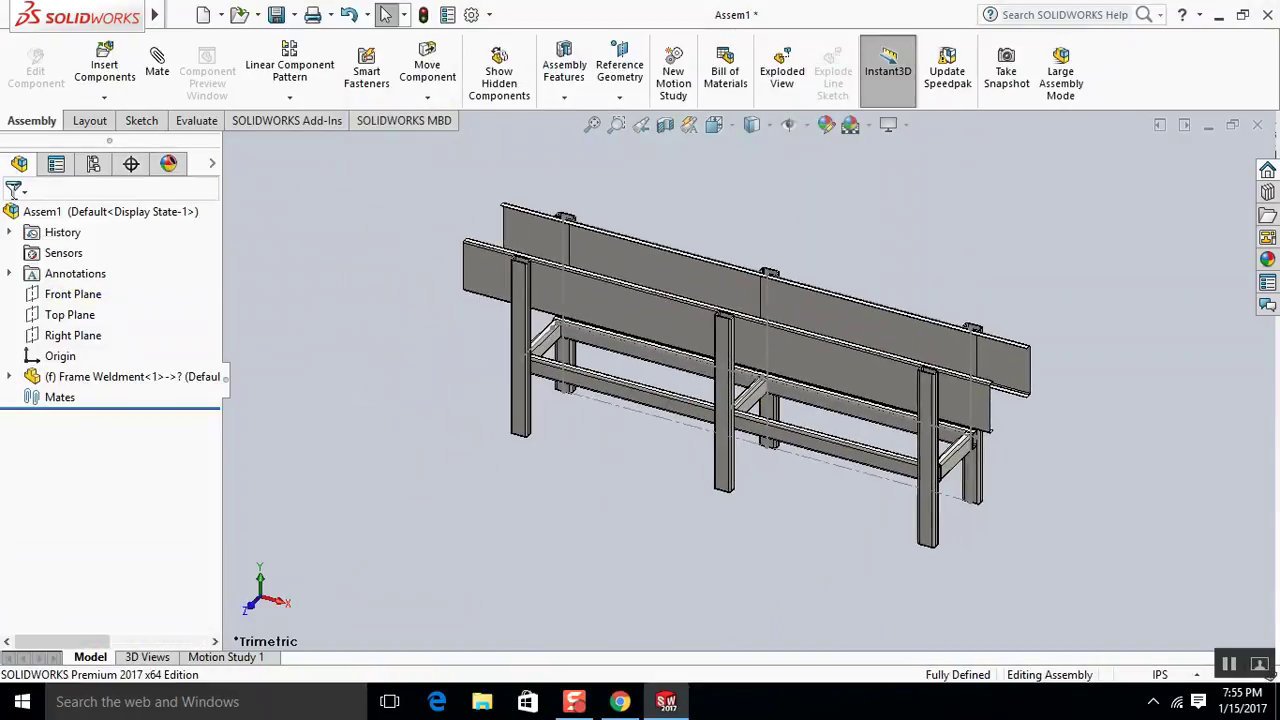
mouse_move(248, 25)
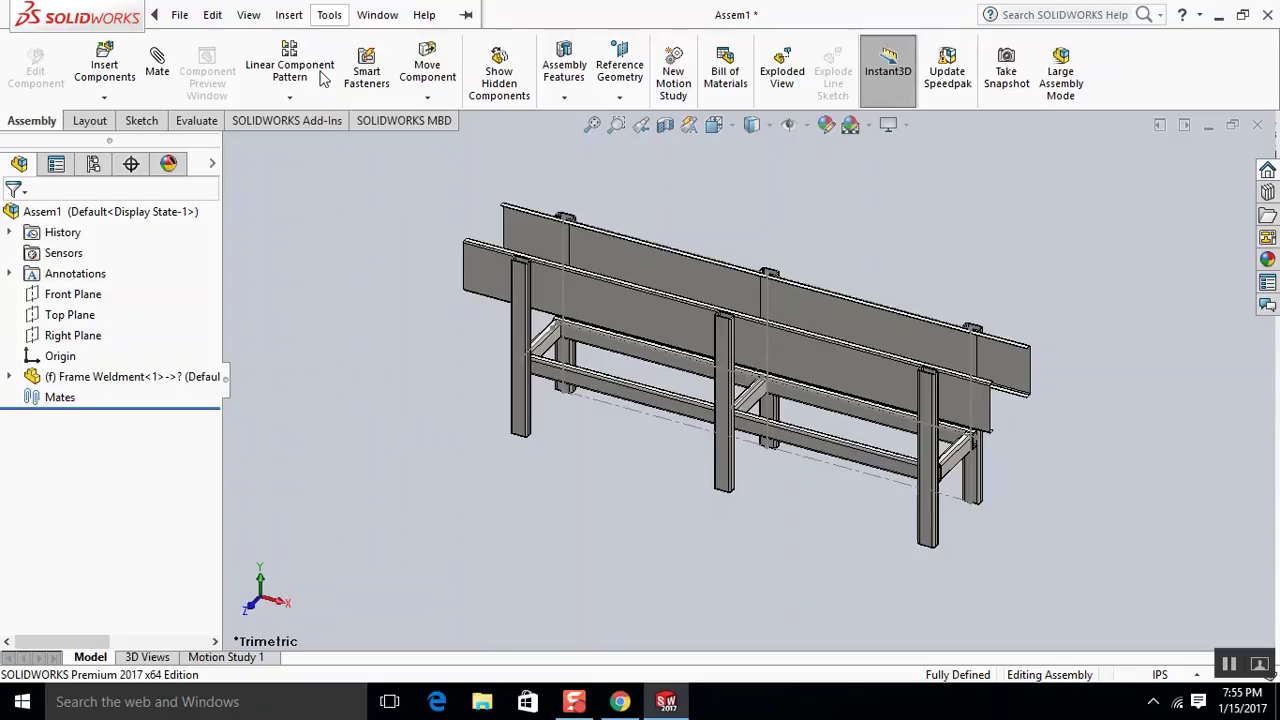
mouse_move(160, 16)
click(289, 15)
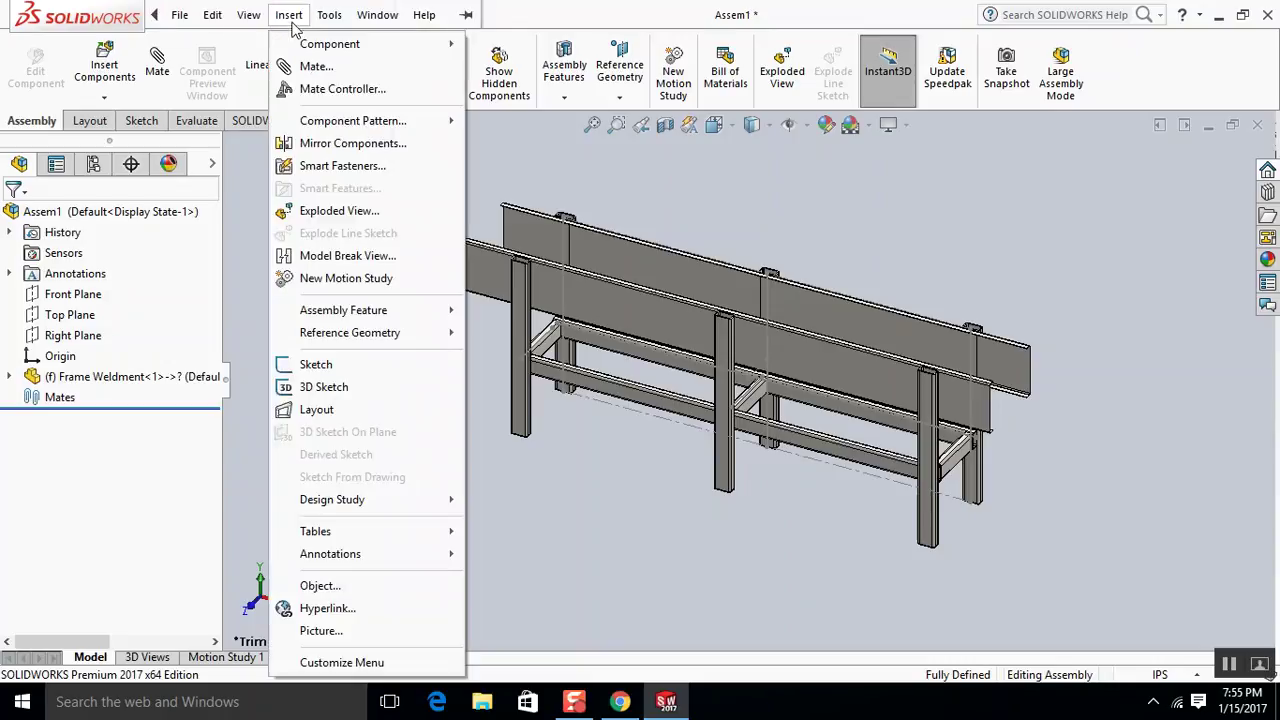
mouse_move(248, 15)
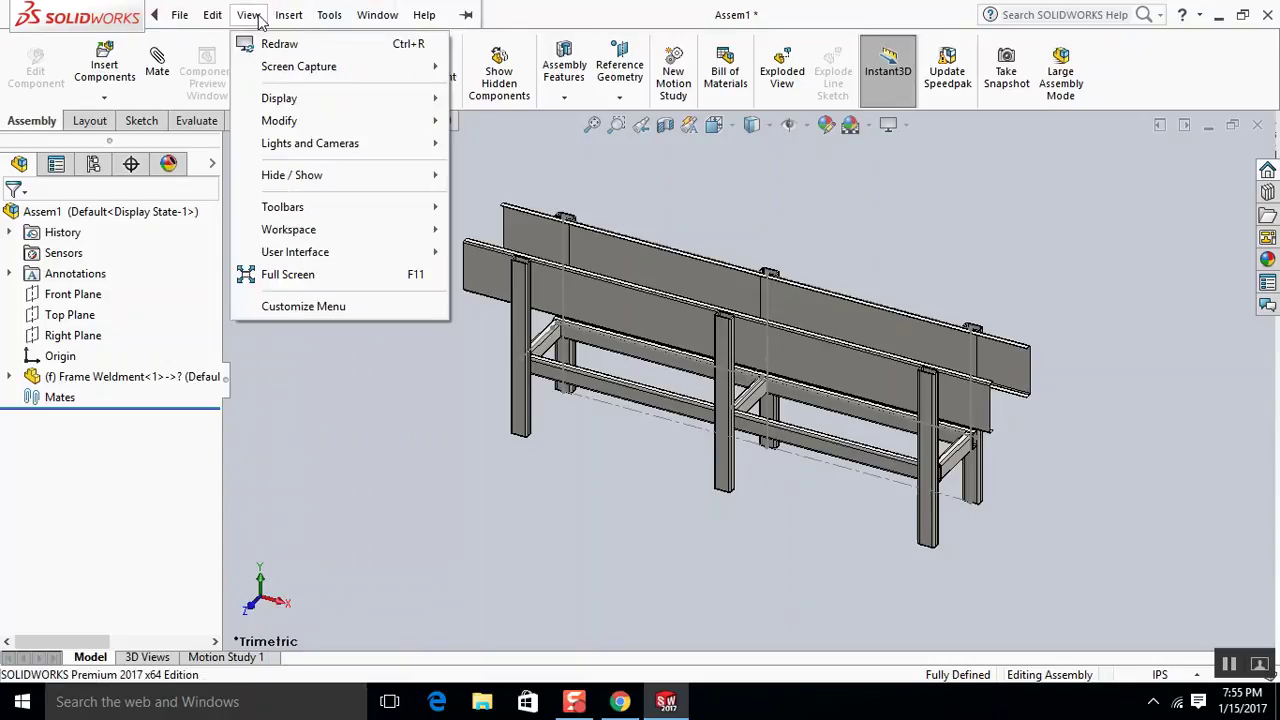
mouse_move(307, 203)
mouse_move(322, 176)
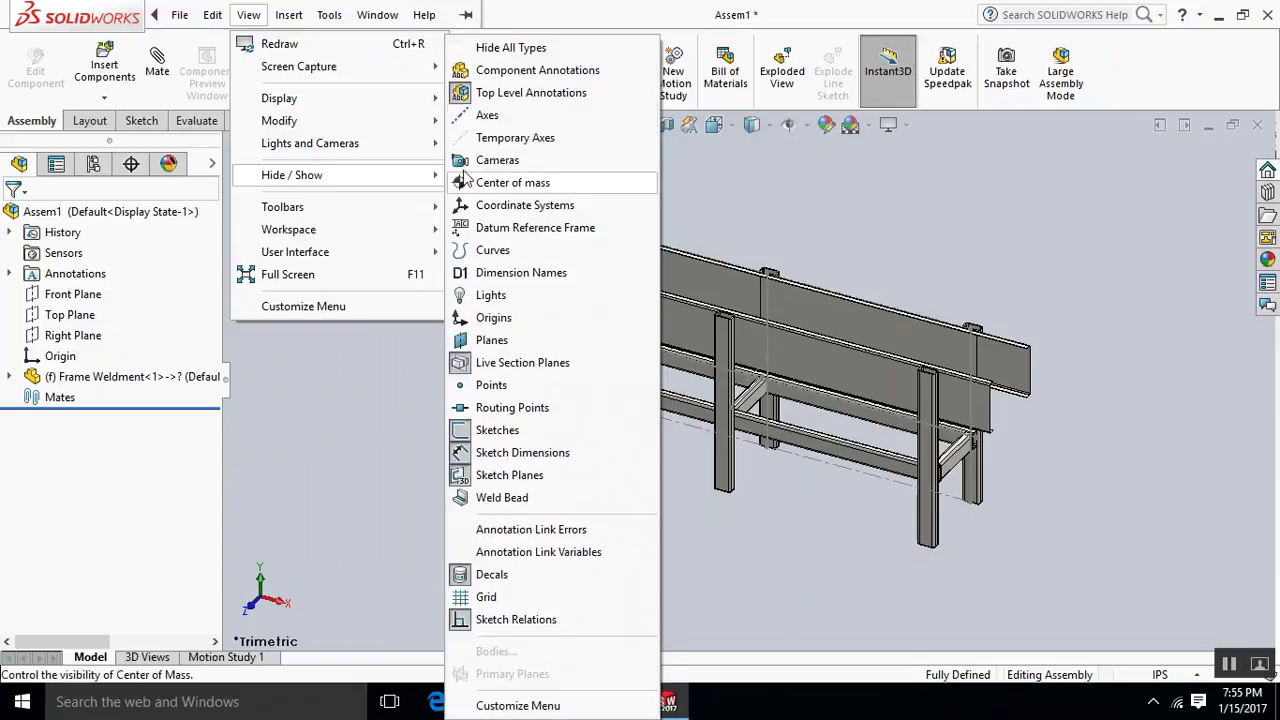
click(520, 55)
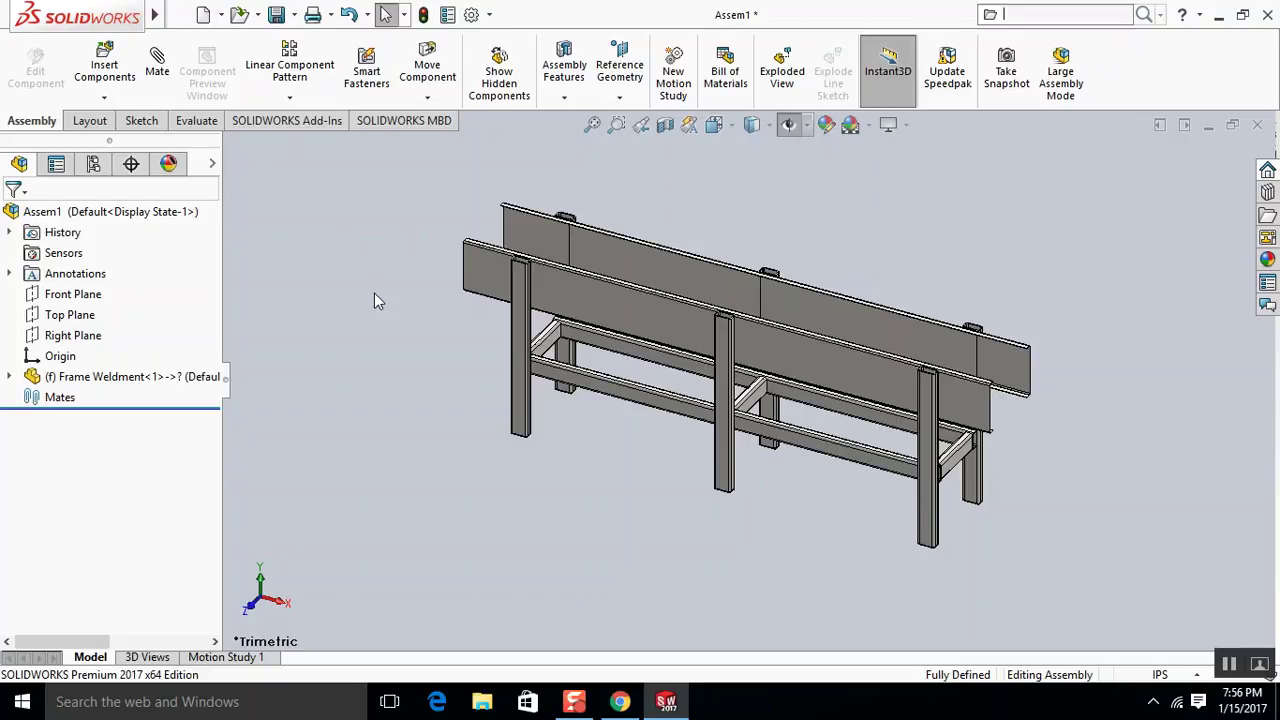
Open Tools > Customize to show File commands and their keyboard shortcuts.
mouse_move(160, 20)
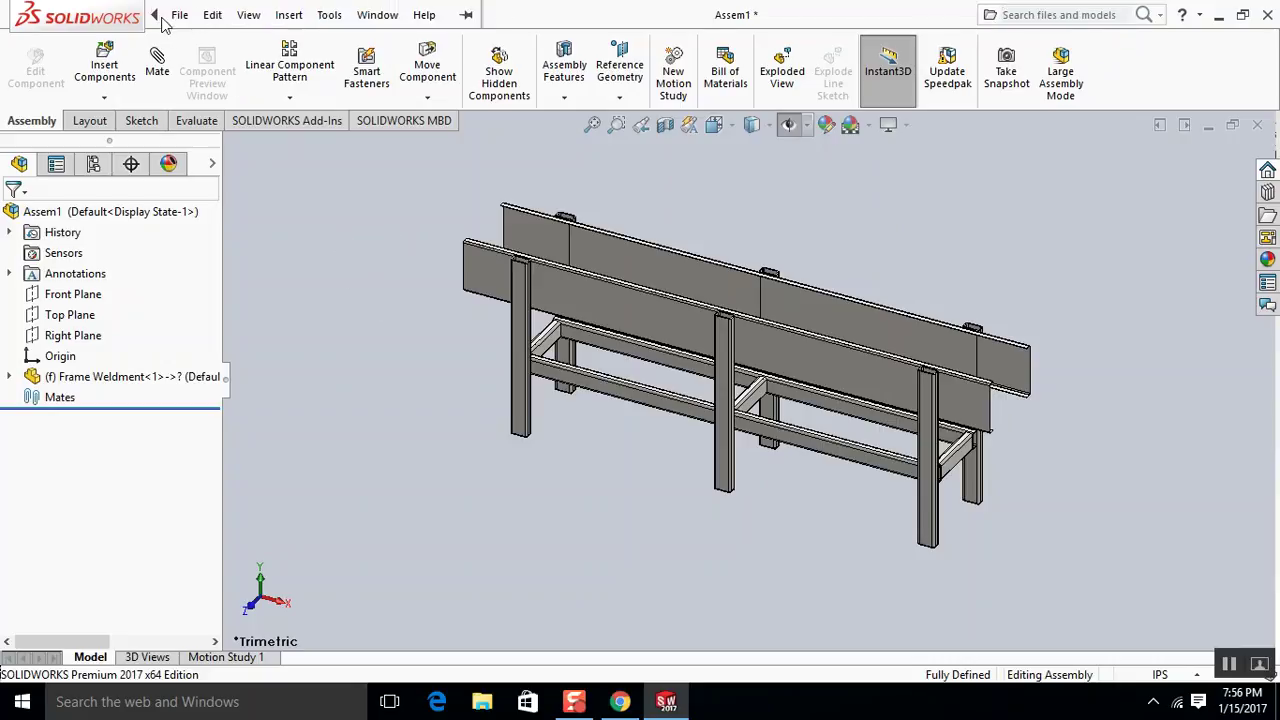
click(262, 20)
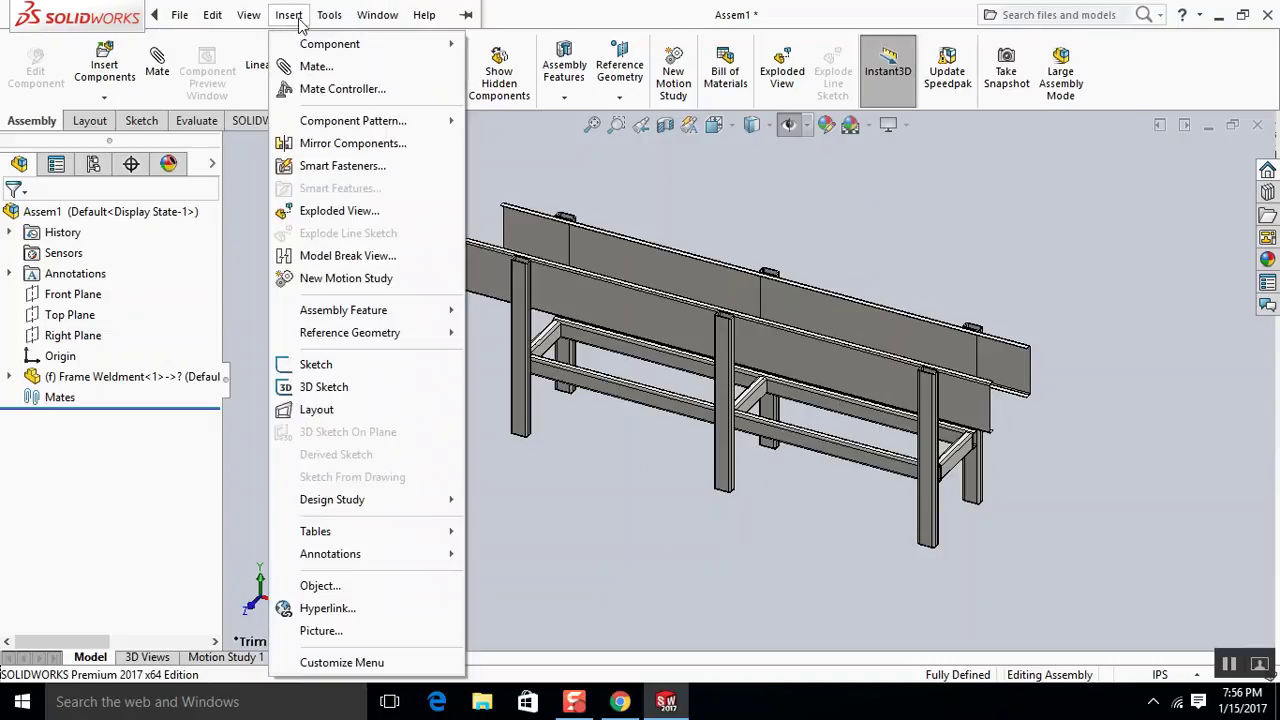
mouse_move(329, 14)
mouse_move(460, 612)
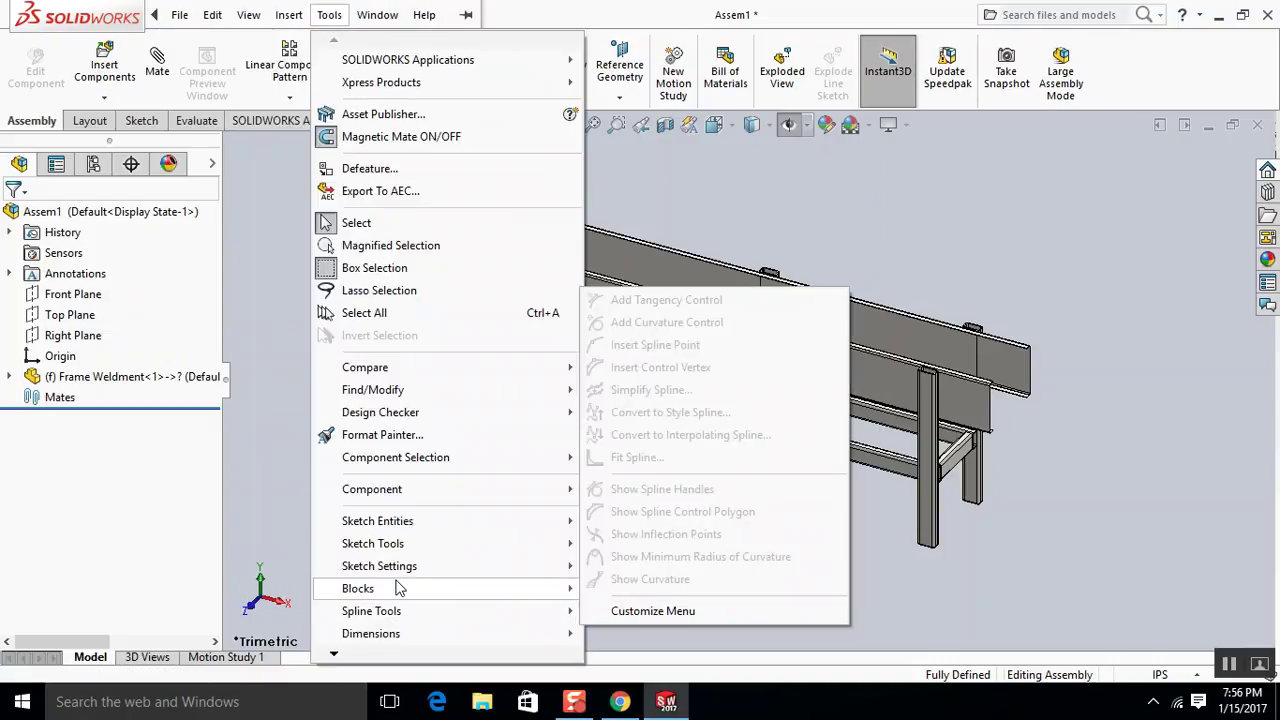
mouse_move(387, 652)
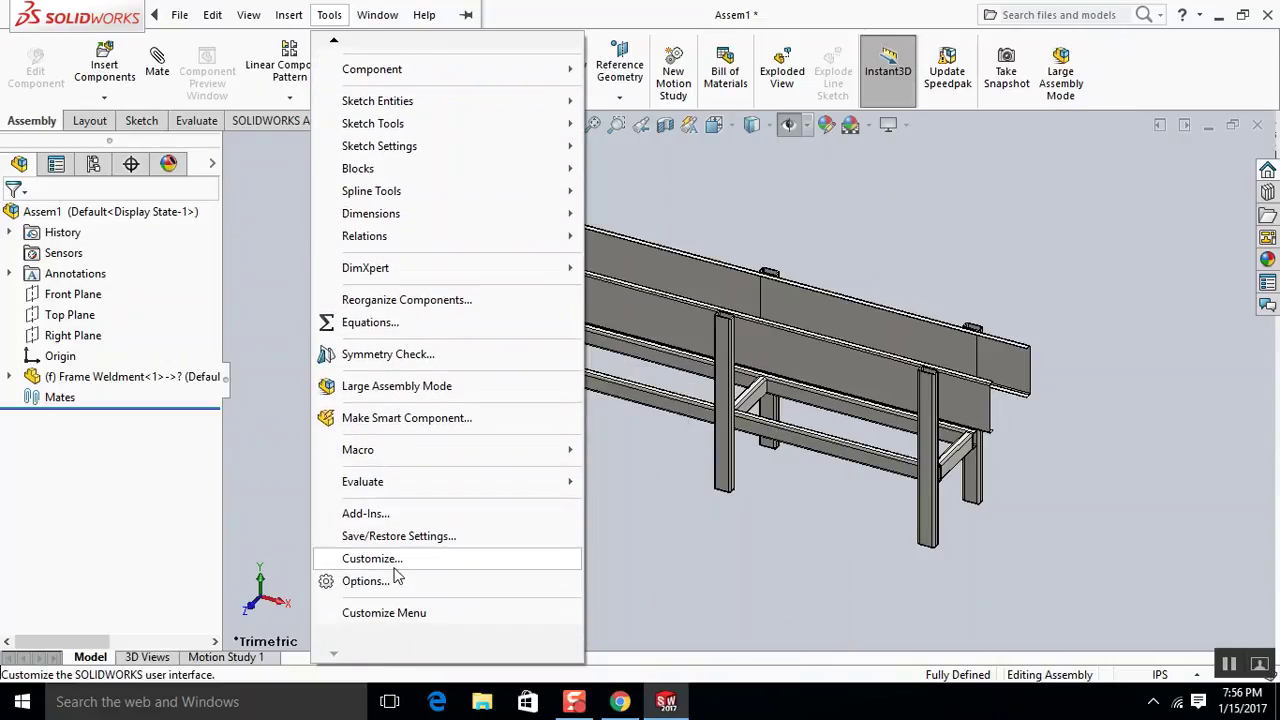
click(392, 560)
Search keyboard commands for 'insert part' and try I and Ctrl+I on New Part, declining both.
click(610, 90)
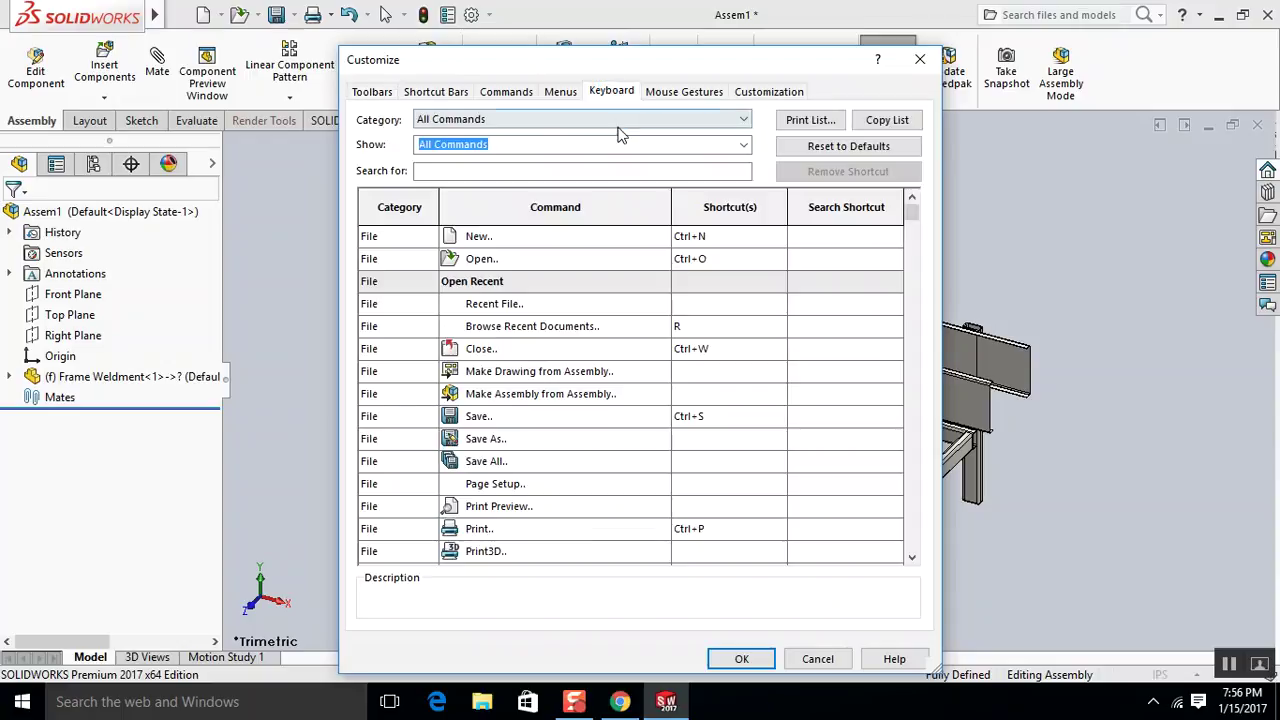
click(594, 171)
text(ins)
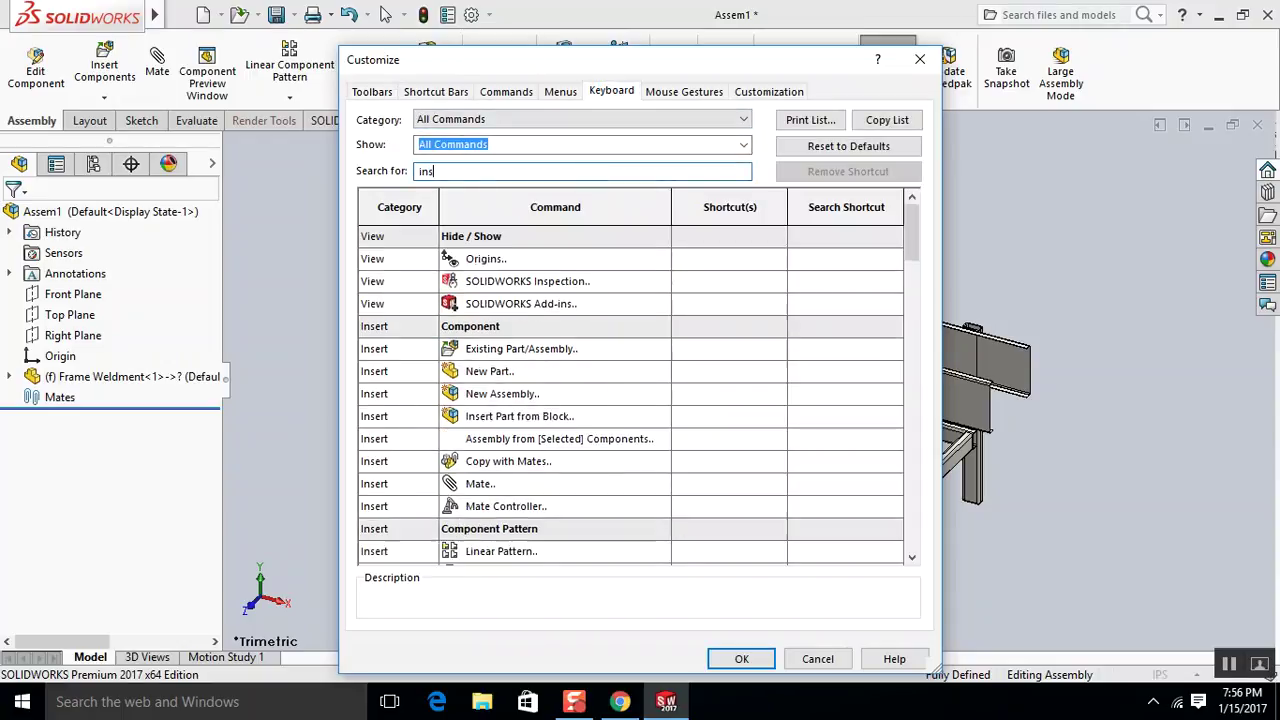
text(ert part)
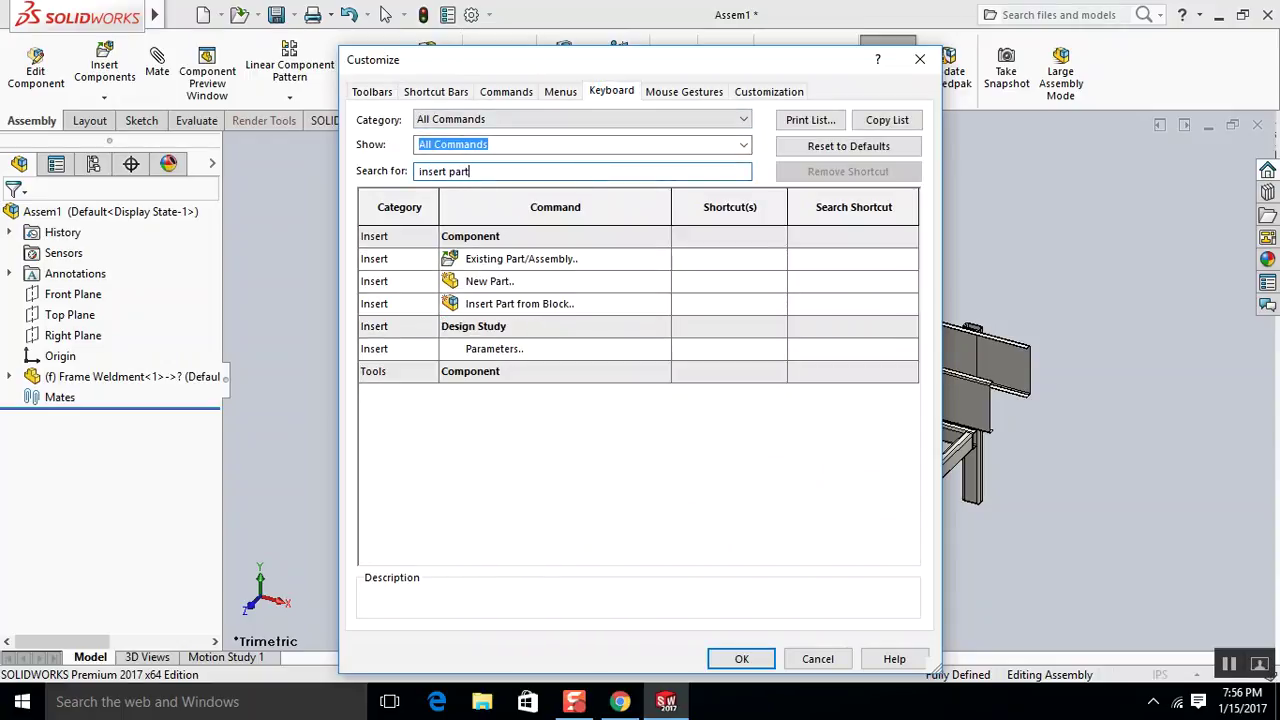
click(746, 290)
key(i)
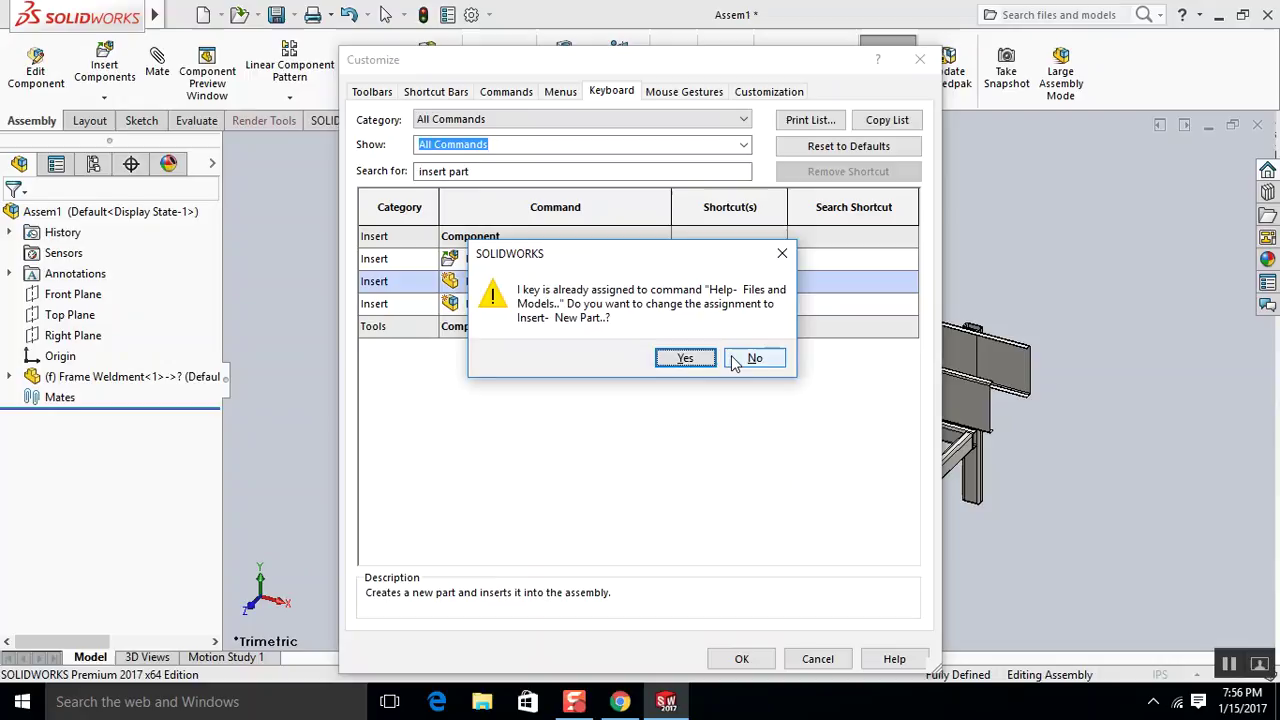
click(752, 358)
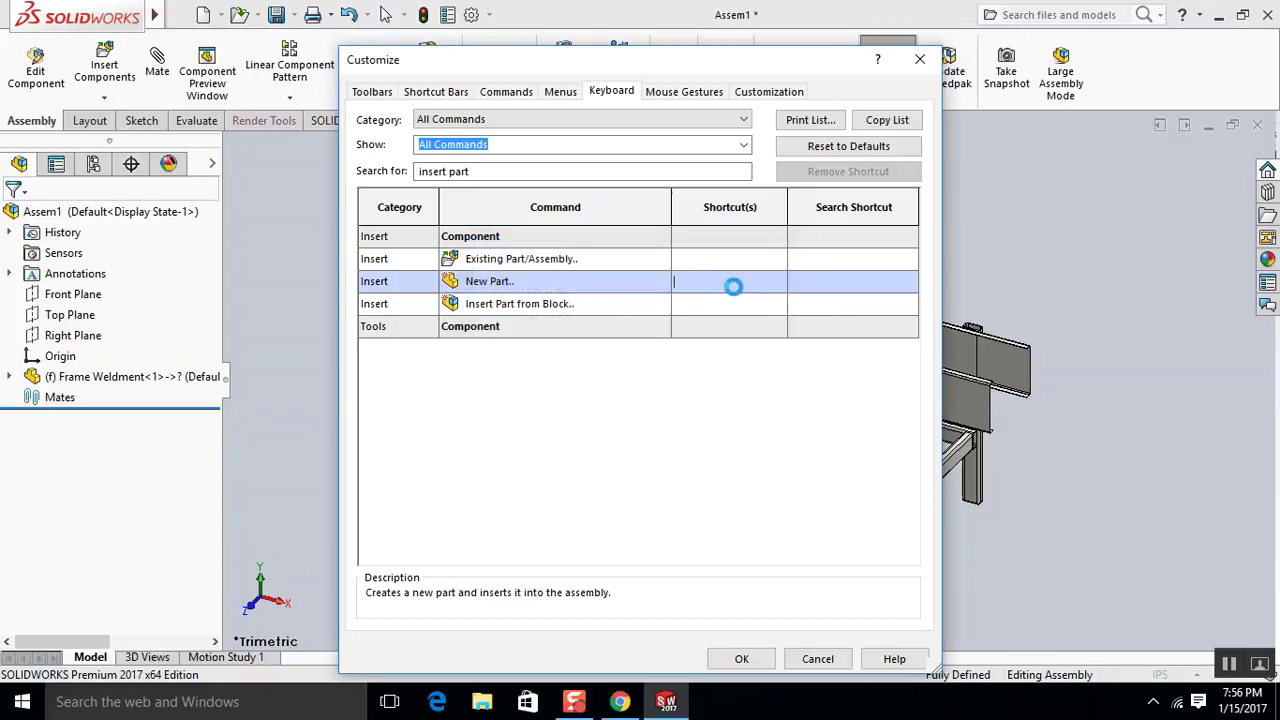
key(ctrl+i)
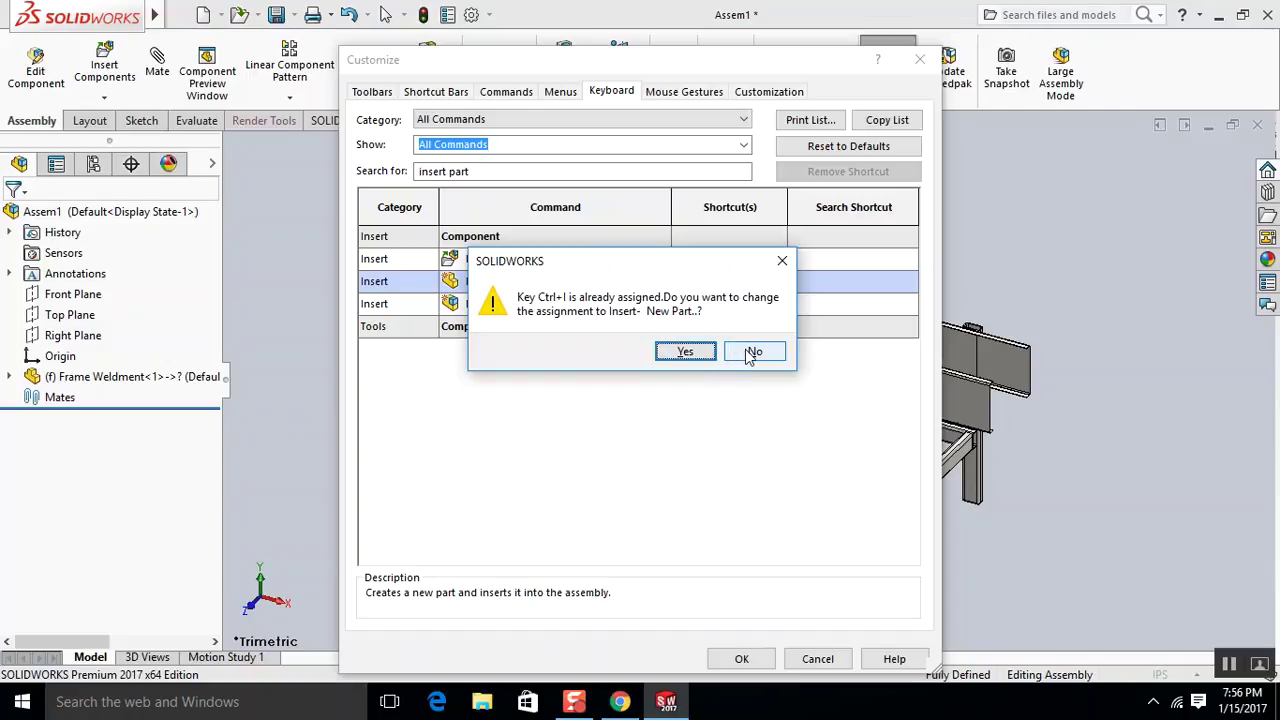
click(753, 353)
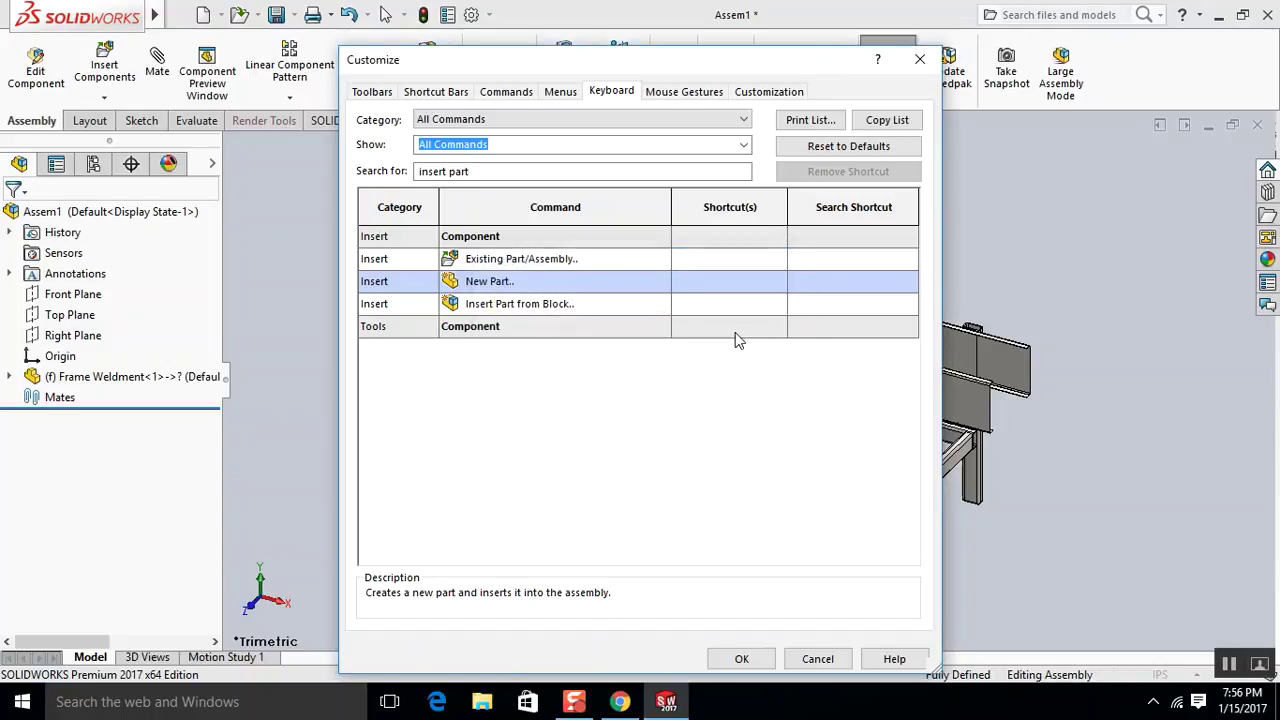
Give Existing Part/Assembly the I shortcut, accept the reassignment, and press I to insert.
click(708, 260)
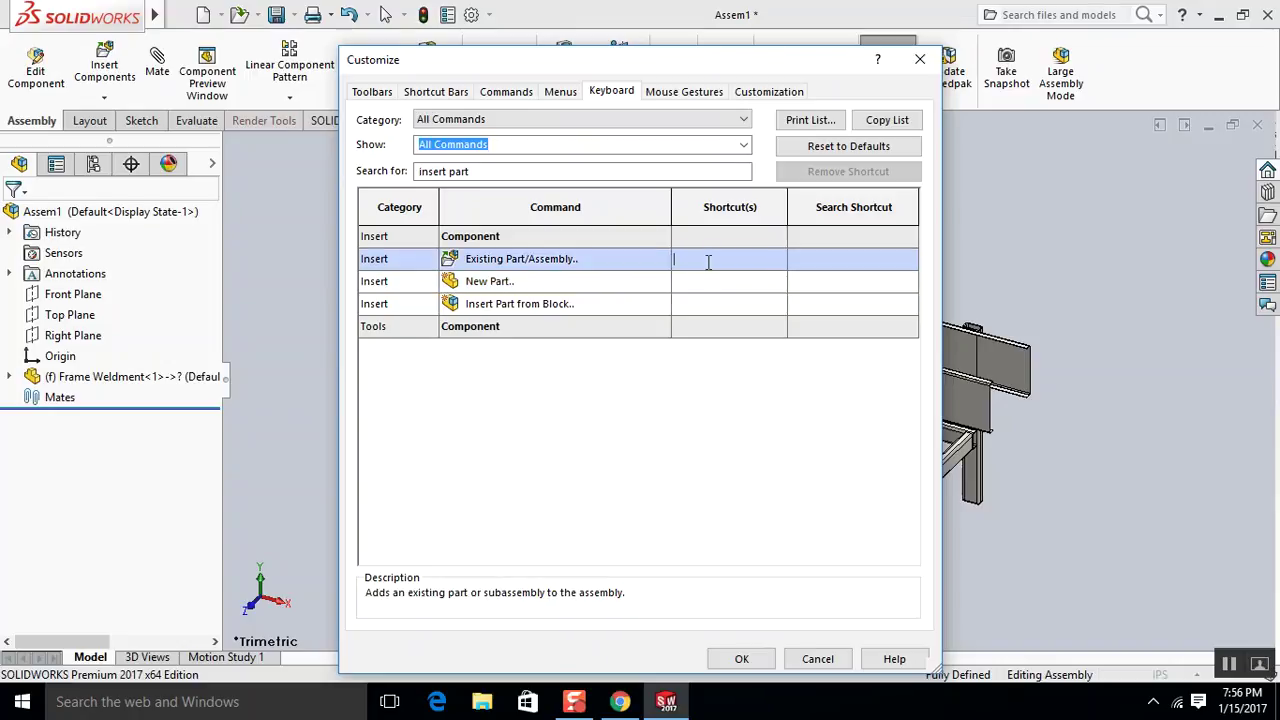
key(ctrl+i)
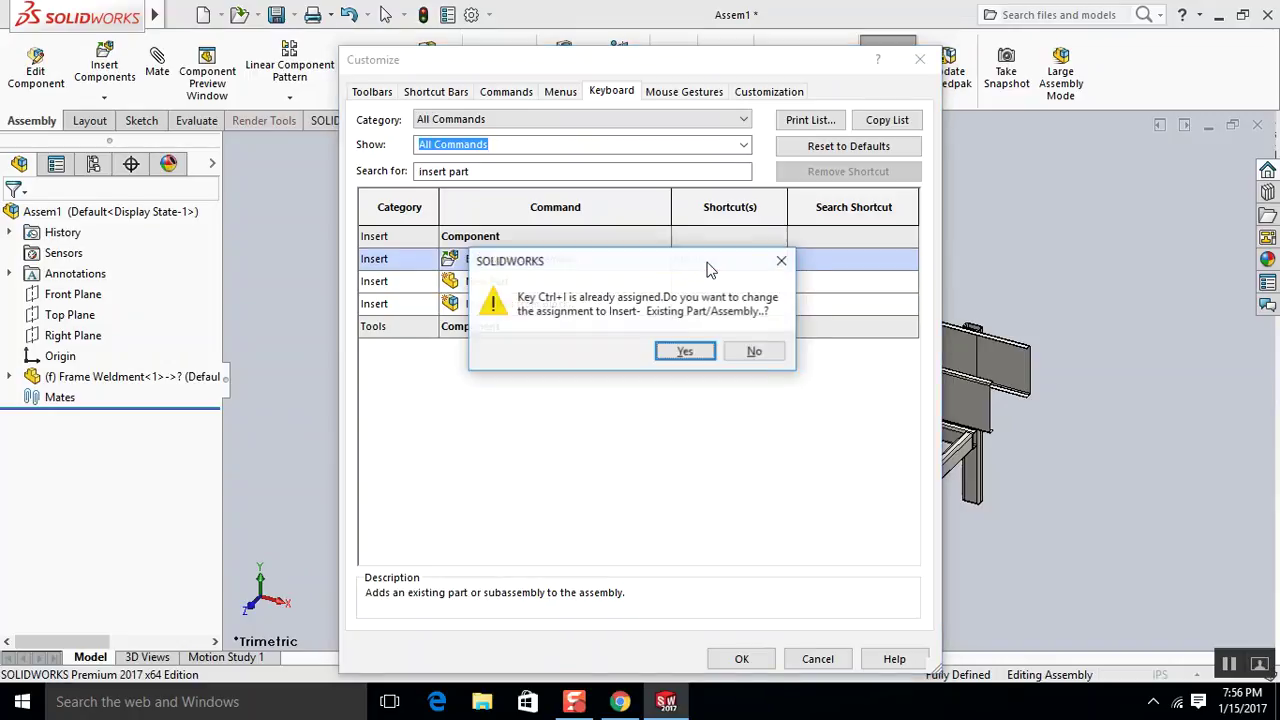
click(750, 353)
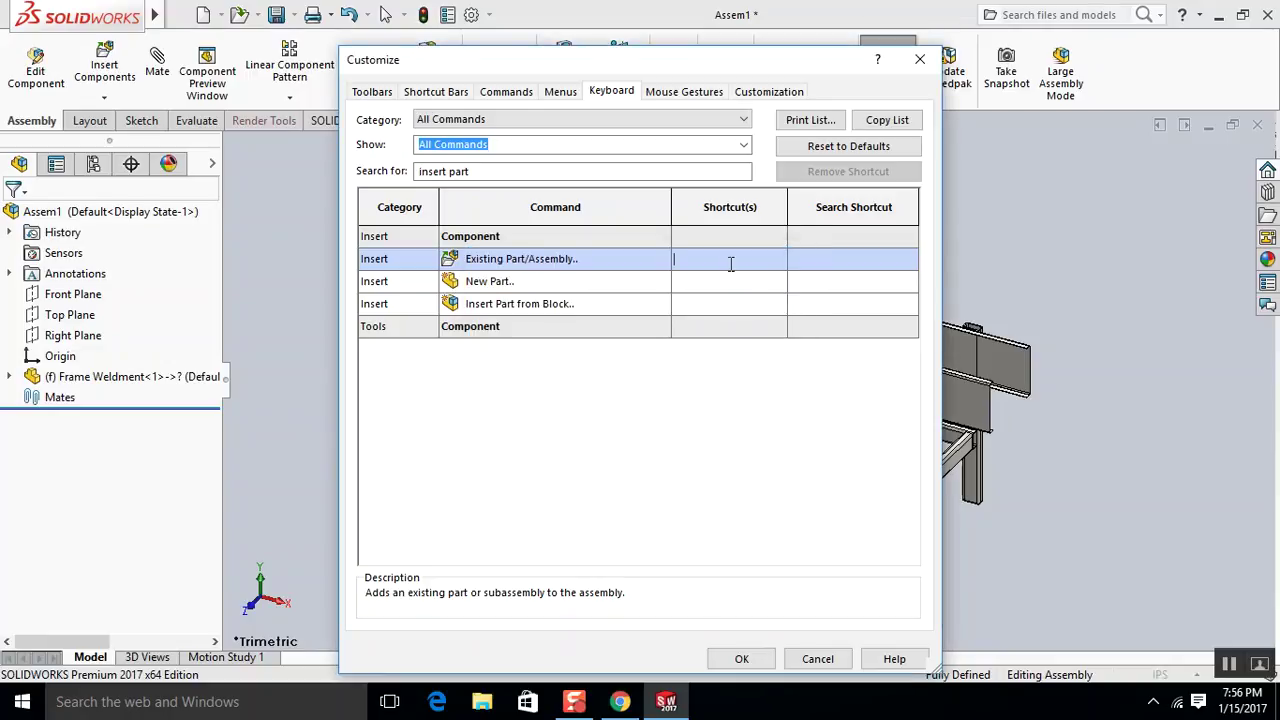
key(i)
click(755, 357)
key(i)
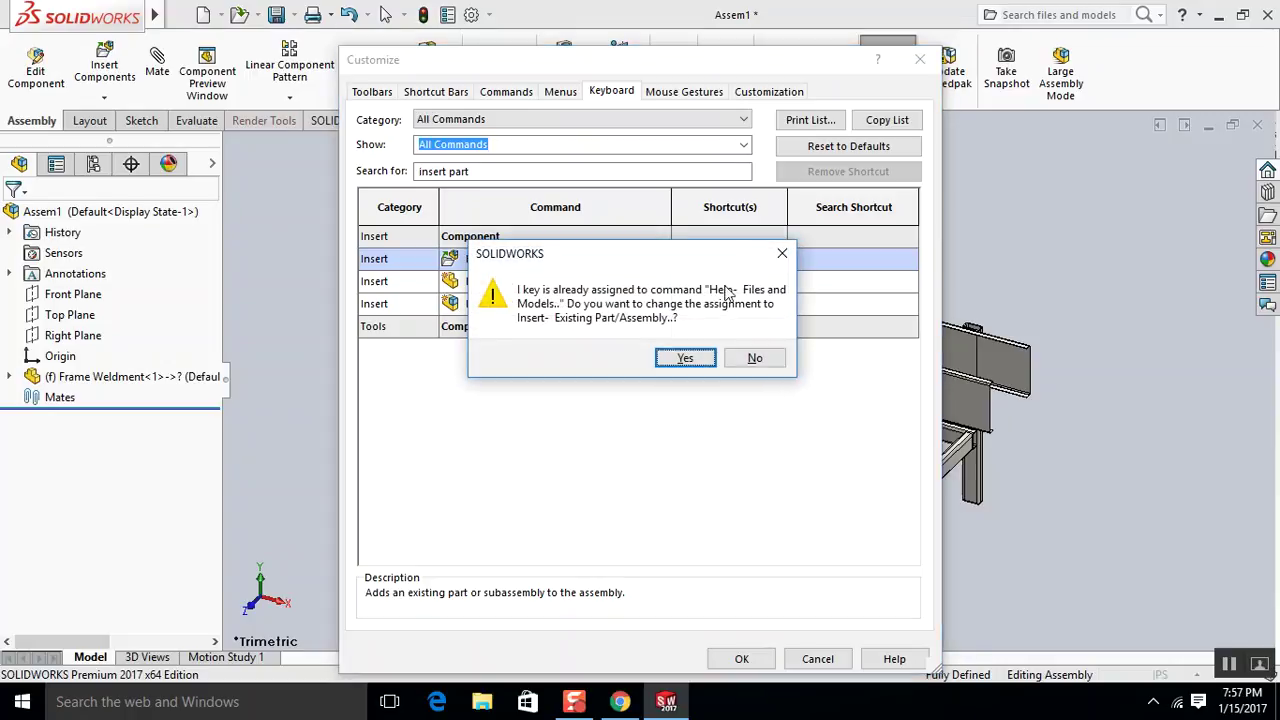
click(750, 359)
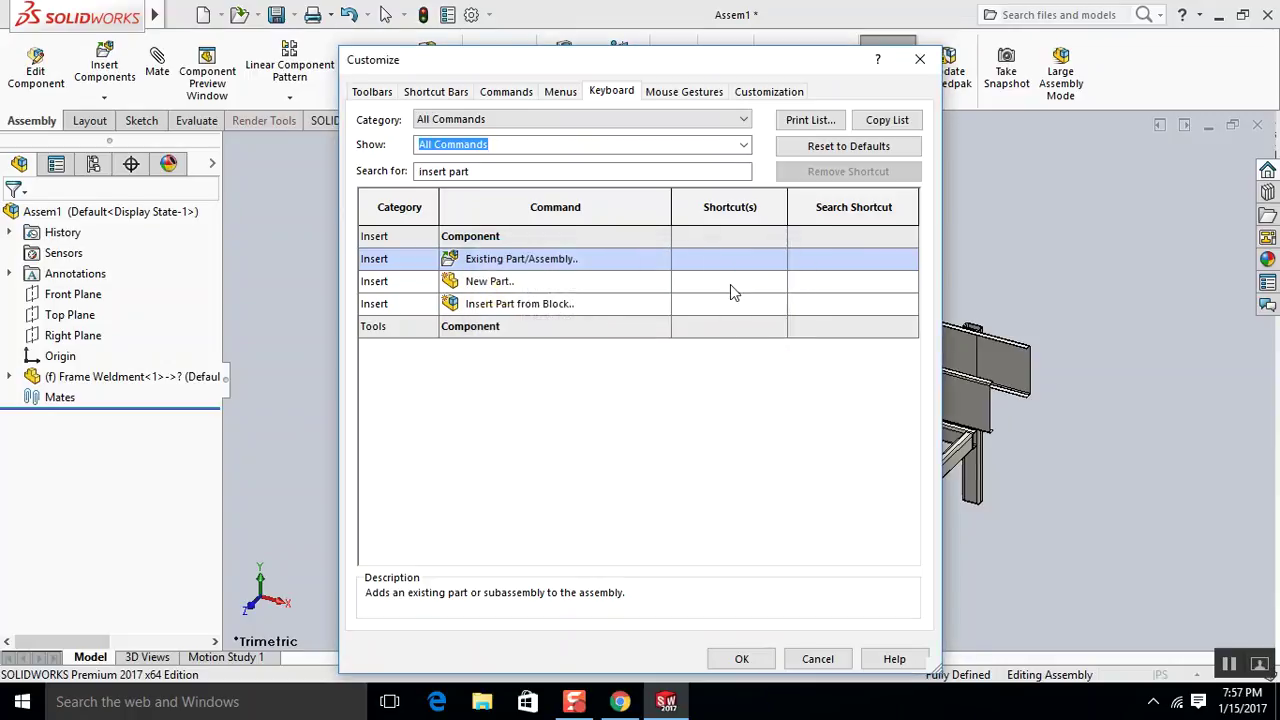
key(ctrl+i)
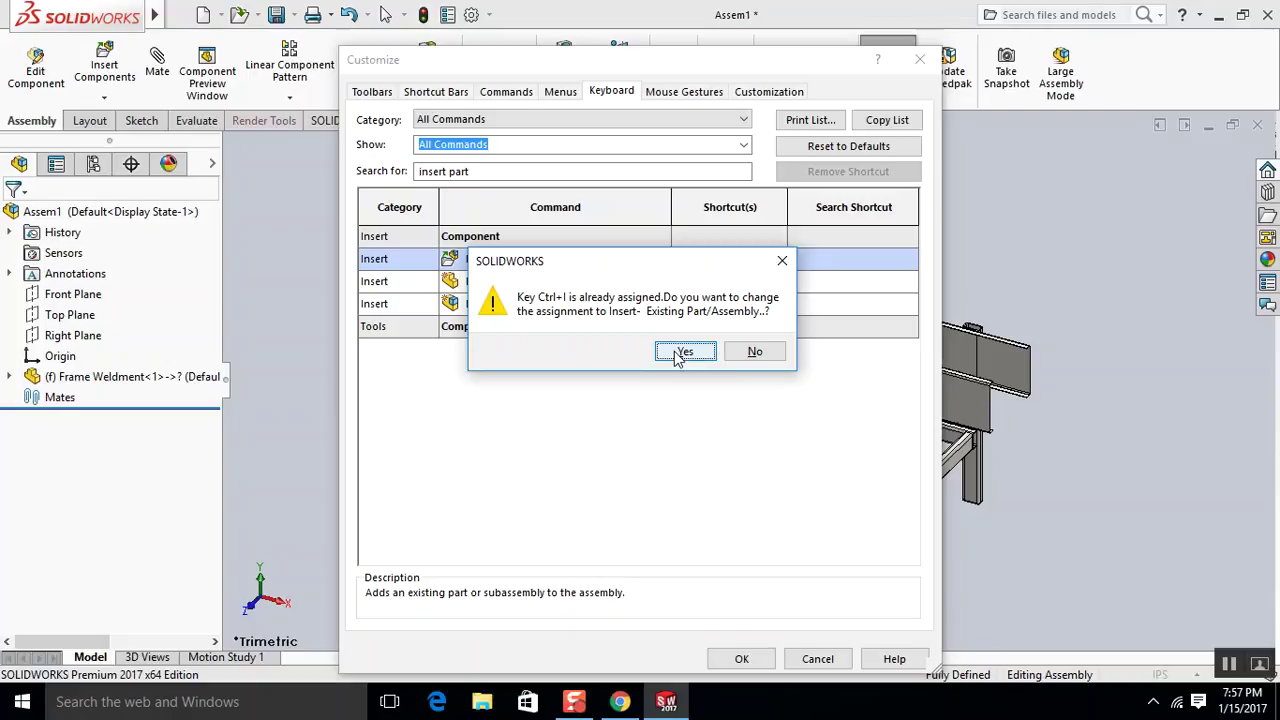
click(746, 354)
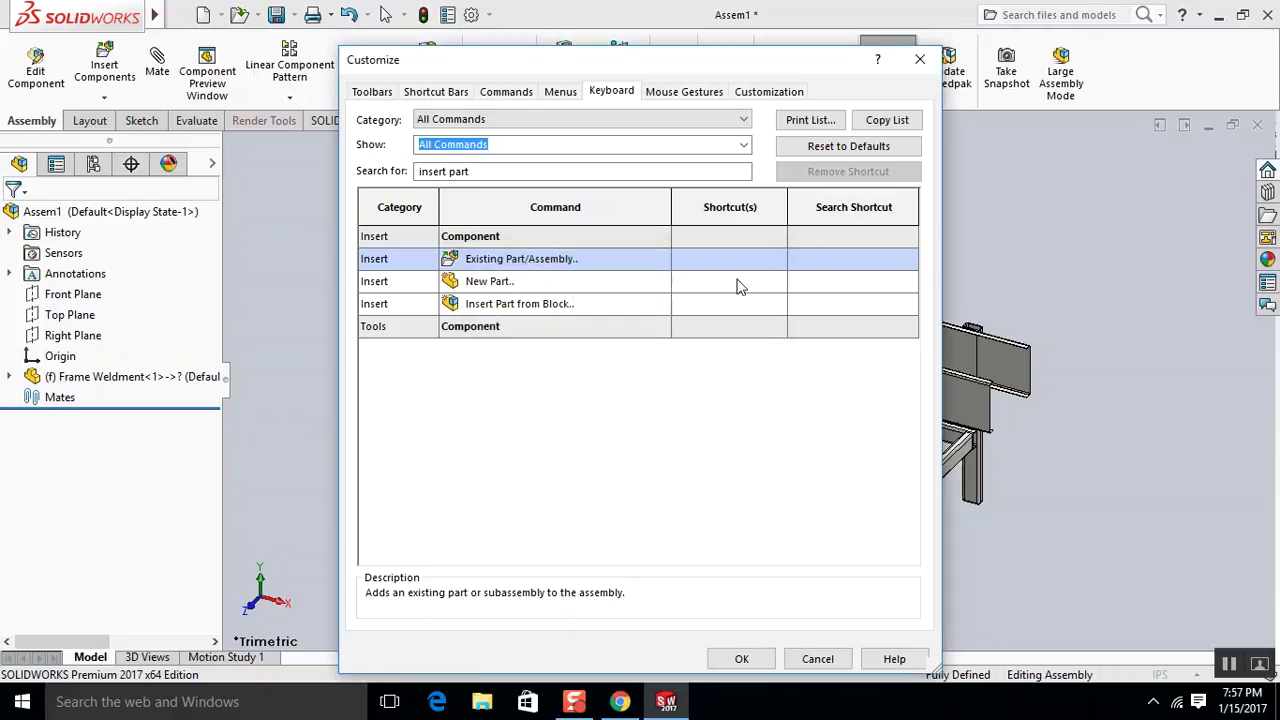
key(i)
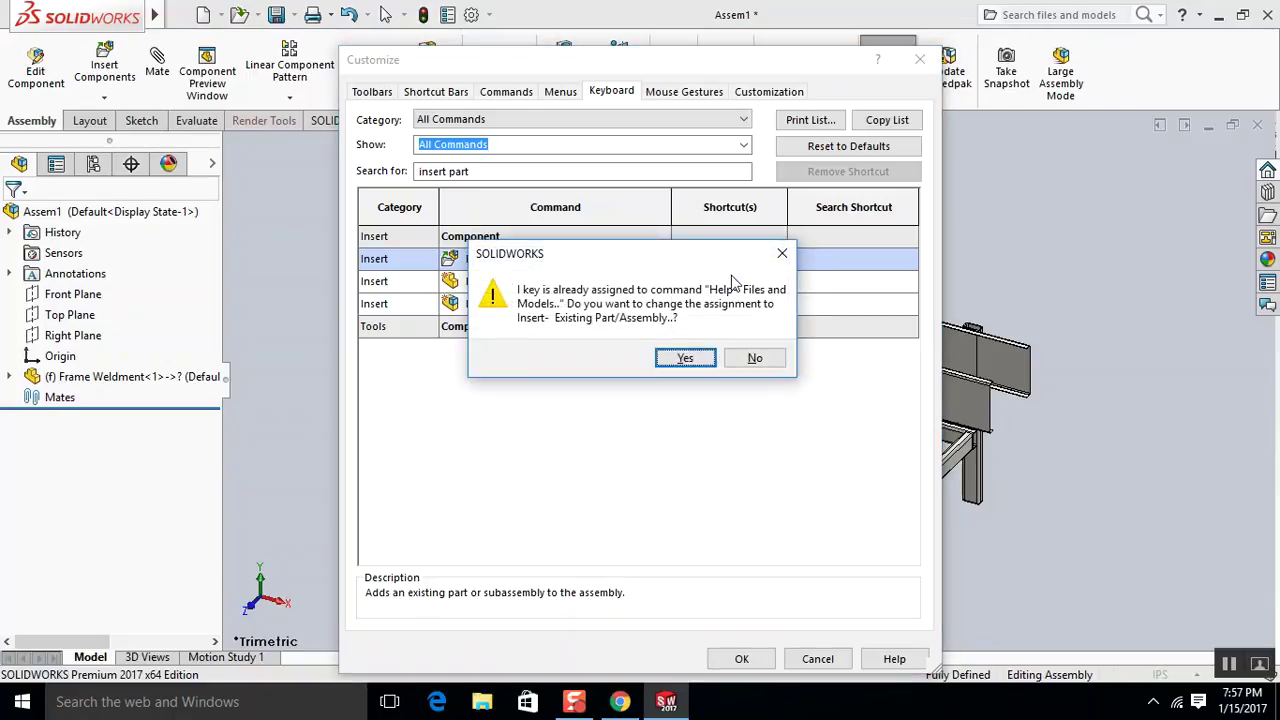
click(686, 358)
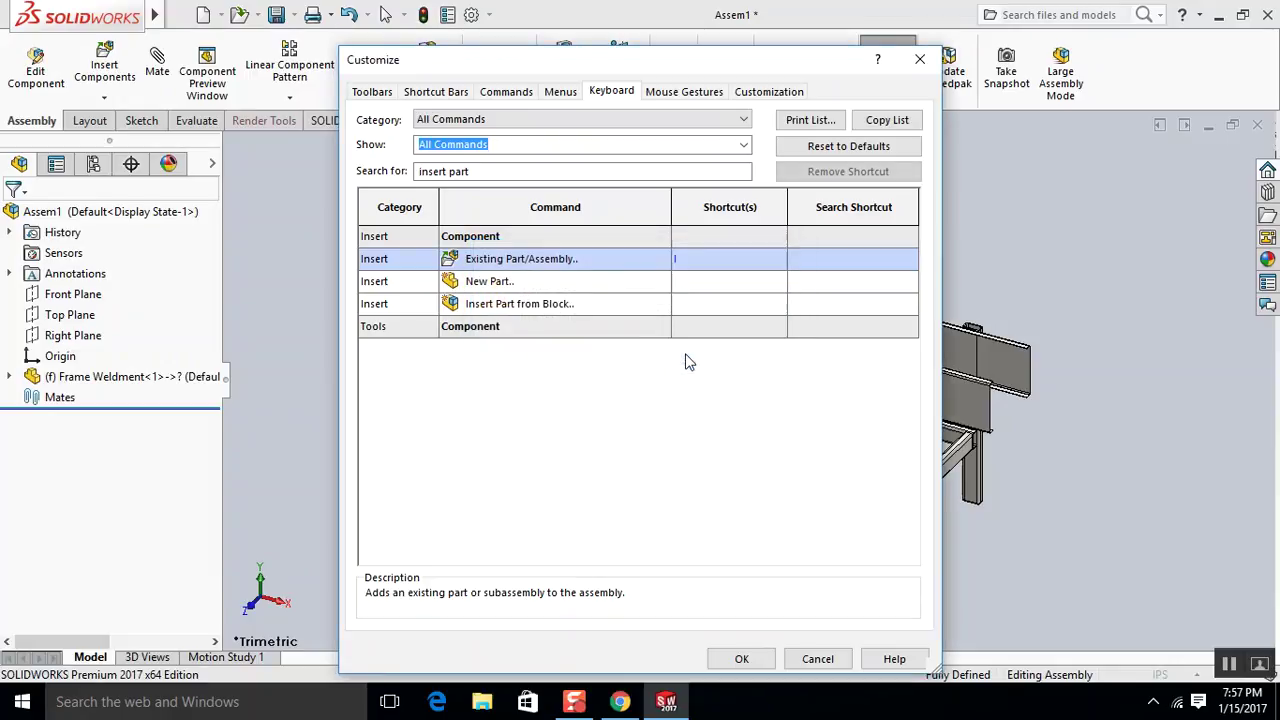
click(745, 658)
key(i)
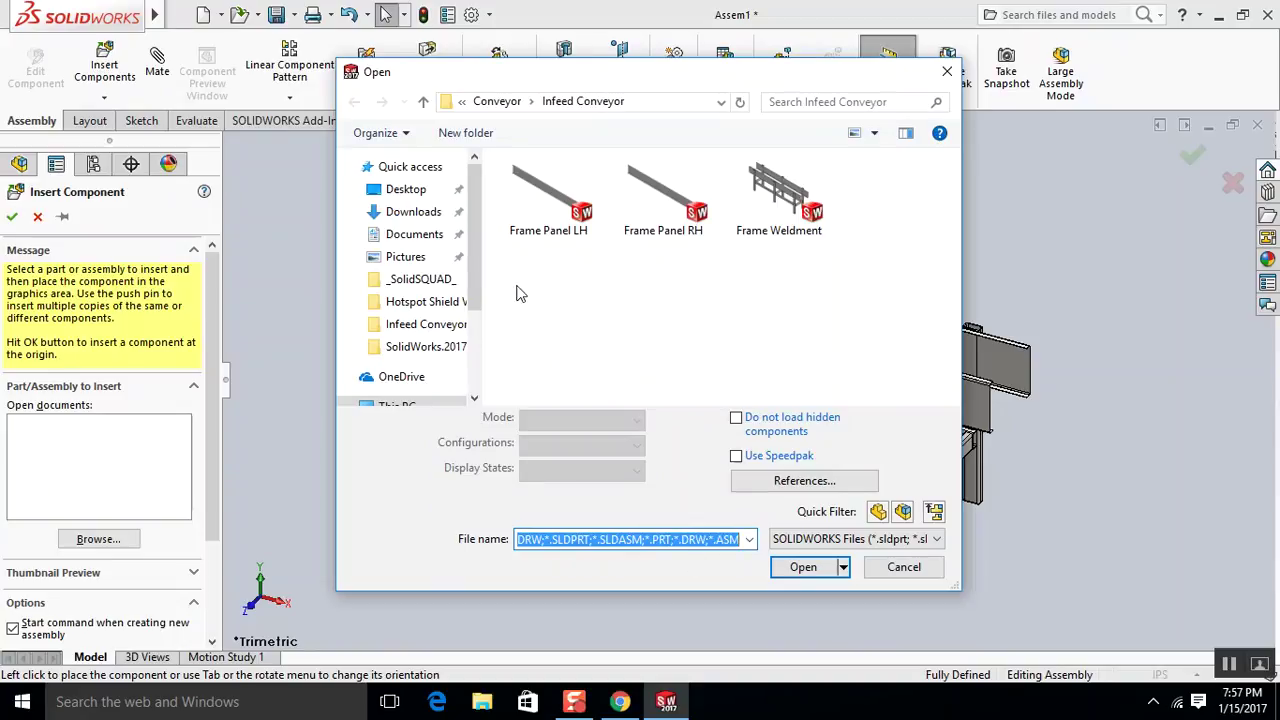
Cancel the Open dialog and select the four downloaded part files in Downloads.
click(832, 567)
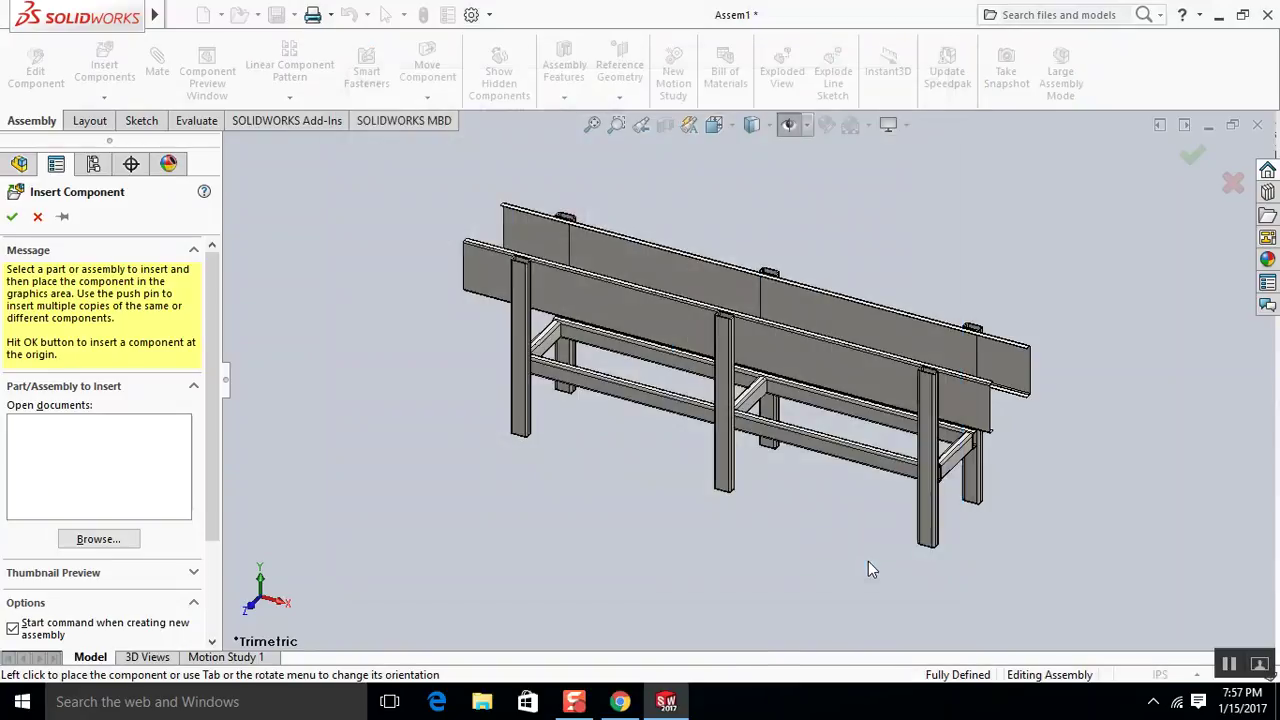
key(super+e)
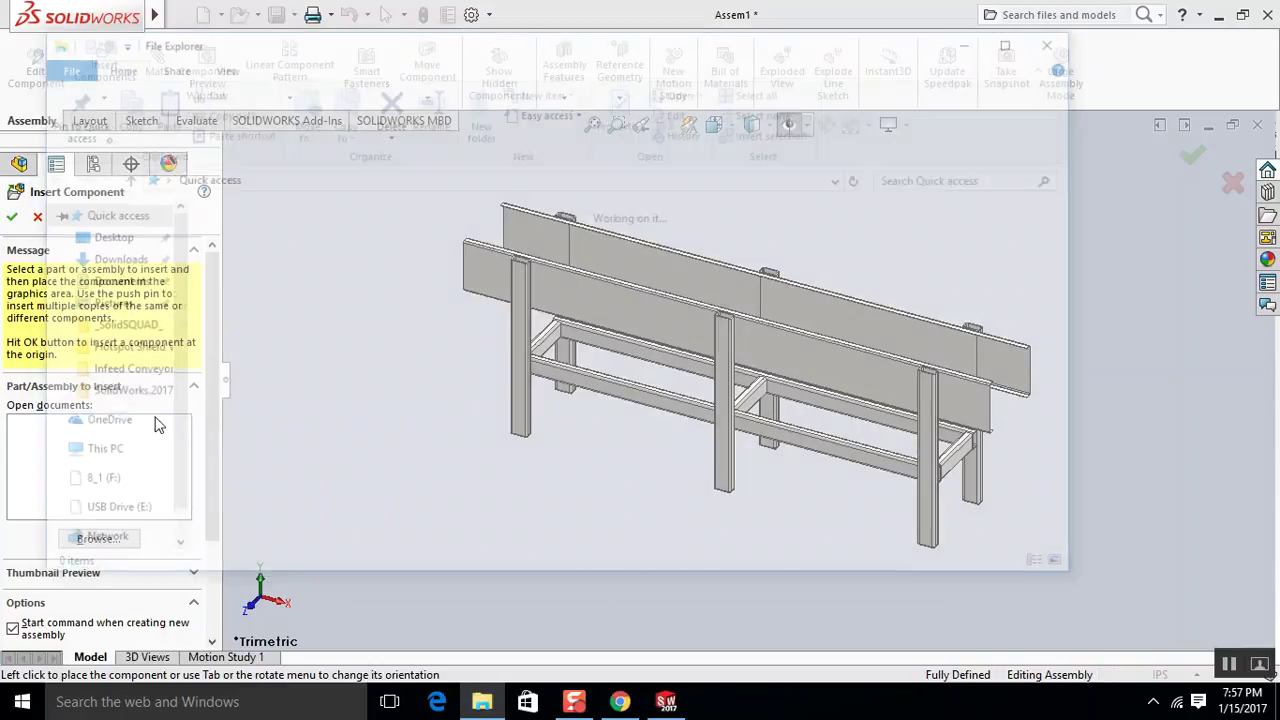
click(140, 259)
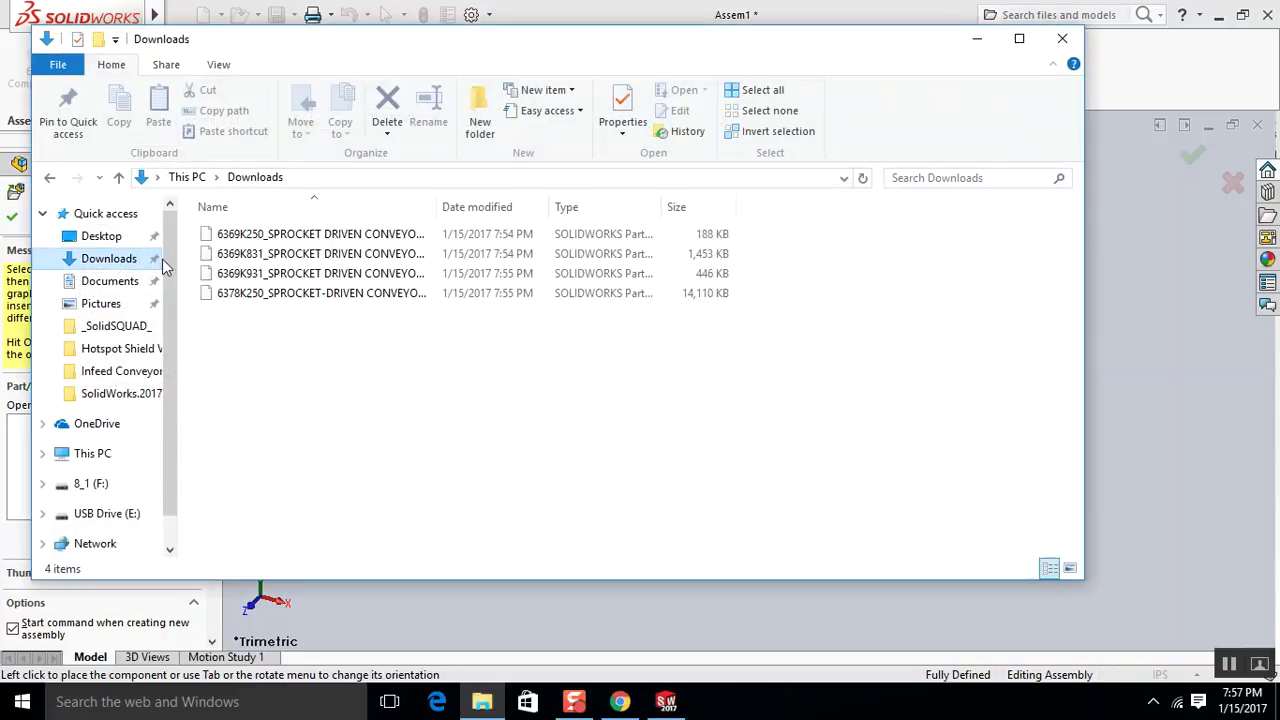
drag(330, 352, 309, 208)
Close File Explorer and minimize SOLIDWORKS and the browser to reveal the desktop.
click(1062, 38)
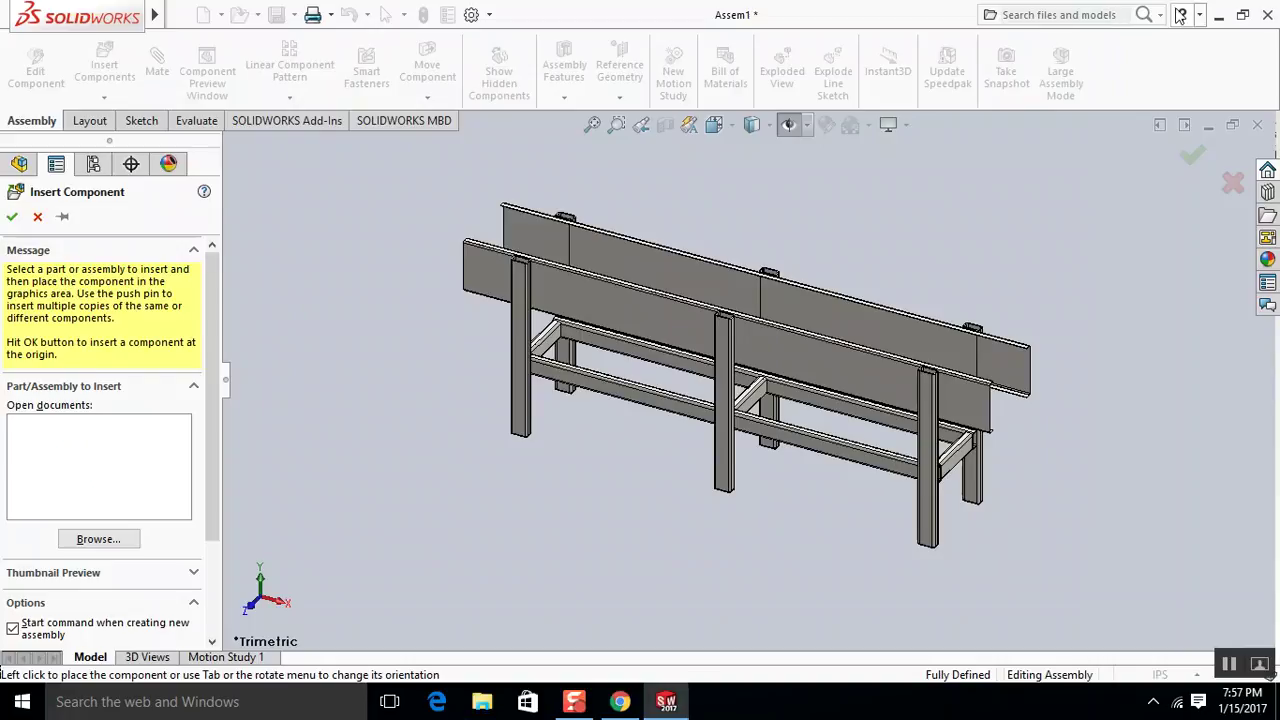
click(1228, 20)
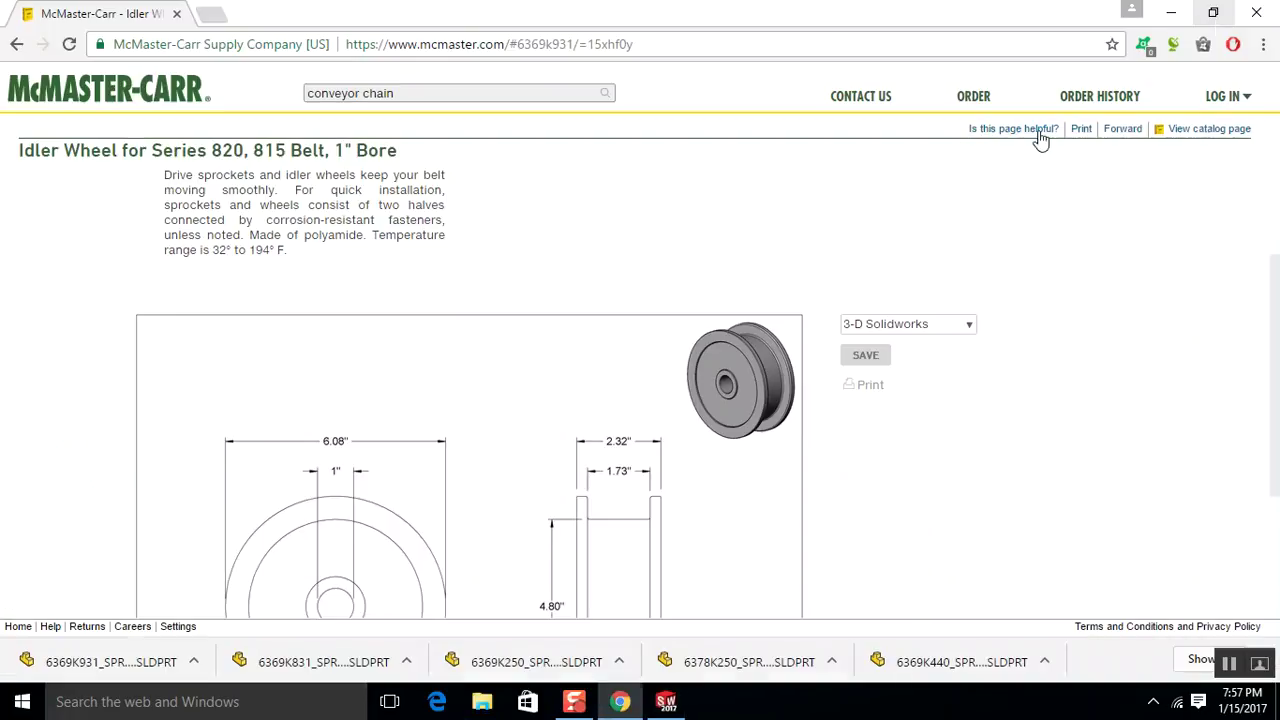
click(1168, 12)
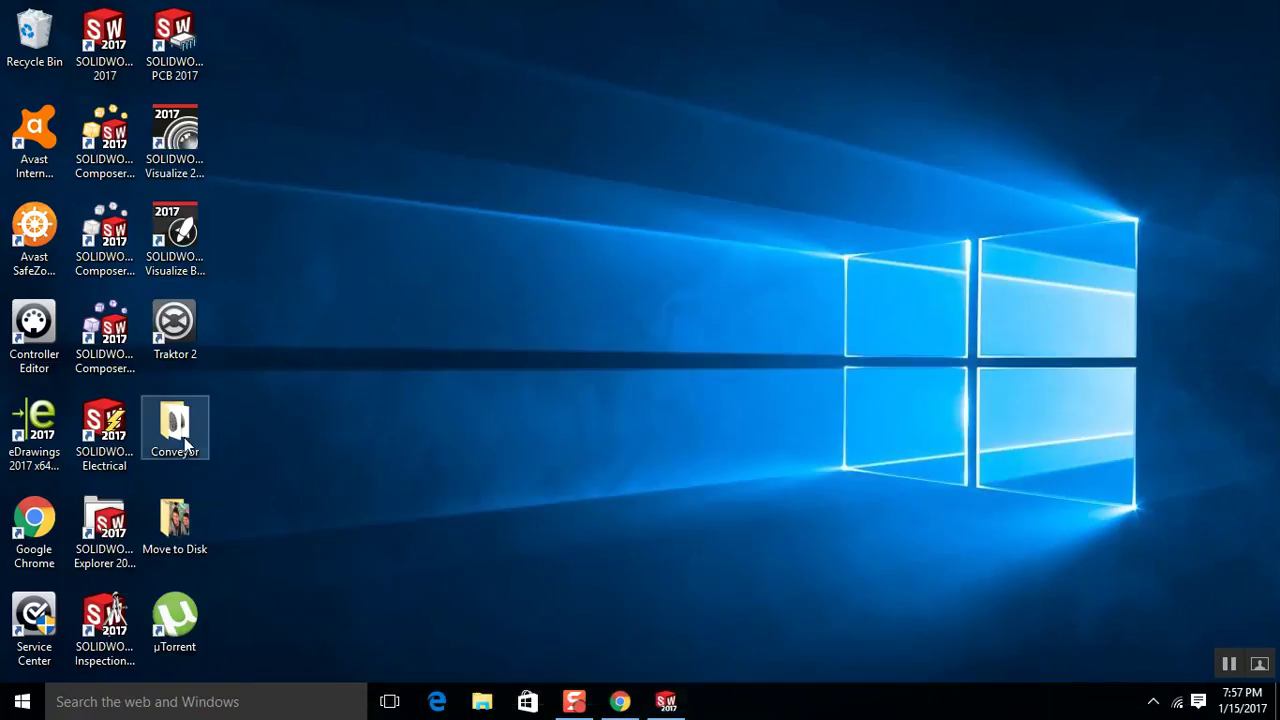
Create a new folder named Purchased Parts inside Conveyor > Infeed Conveyor.
double_click(184, 437)
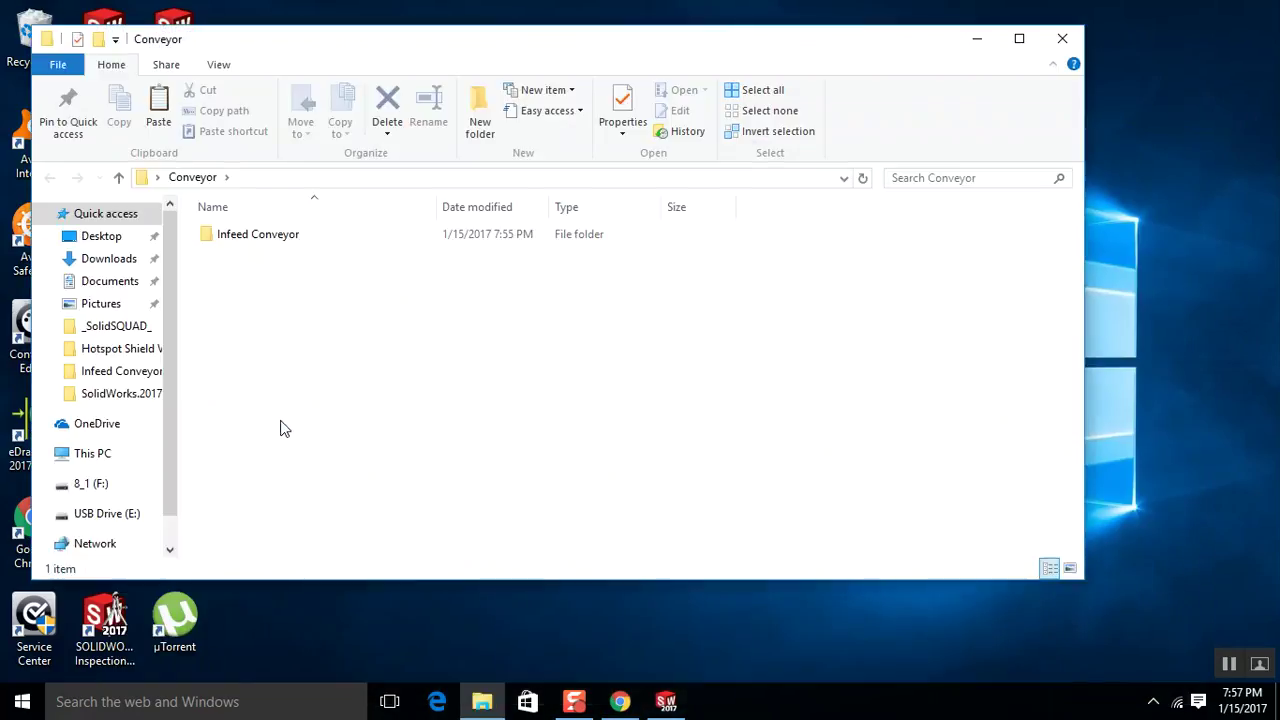
double_click(271, 237)
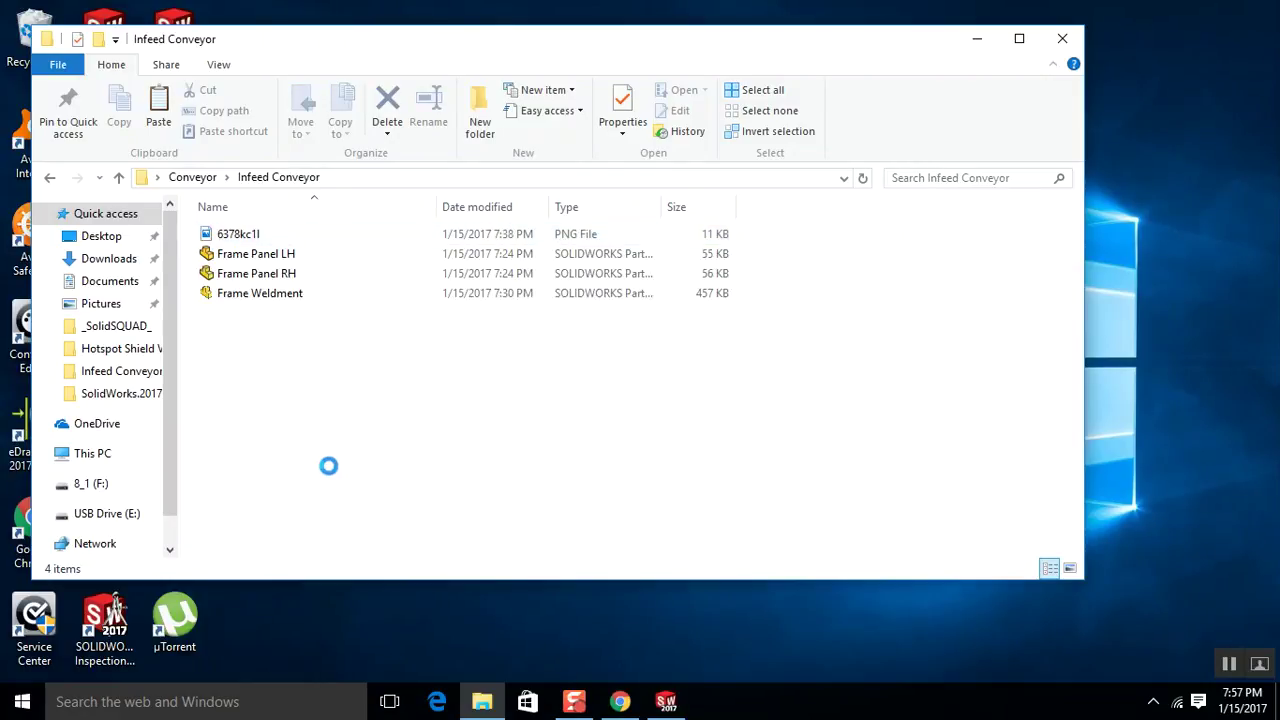
right_click(308, 369)
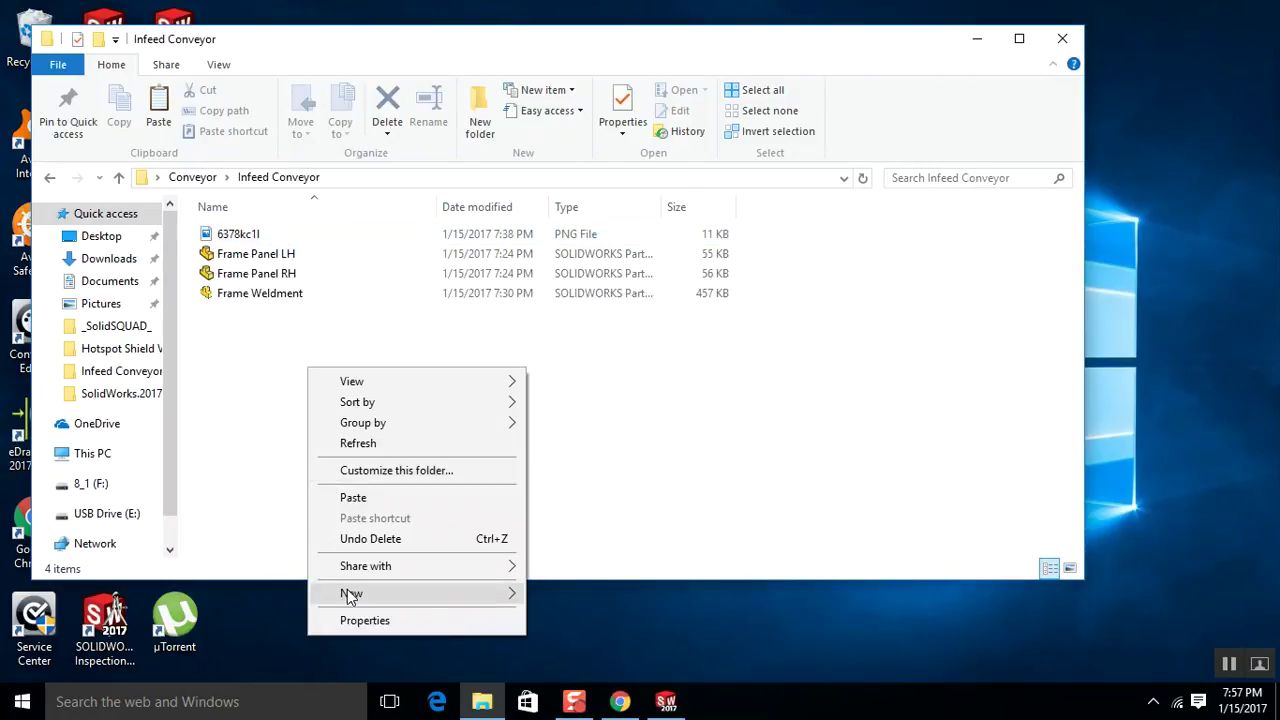
mouse_move(345, 593)
click(632, 443)
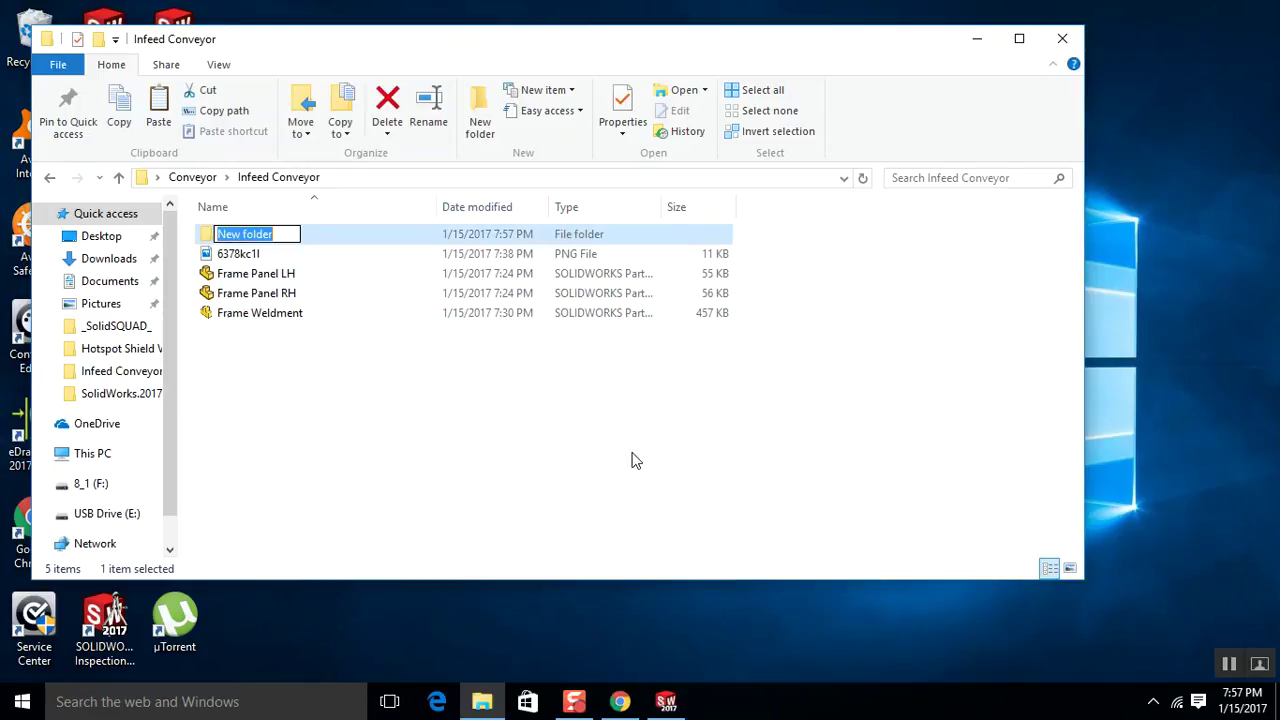
text(Pura)
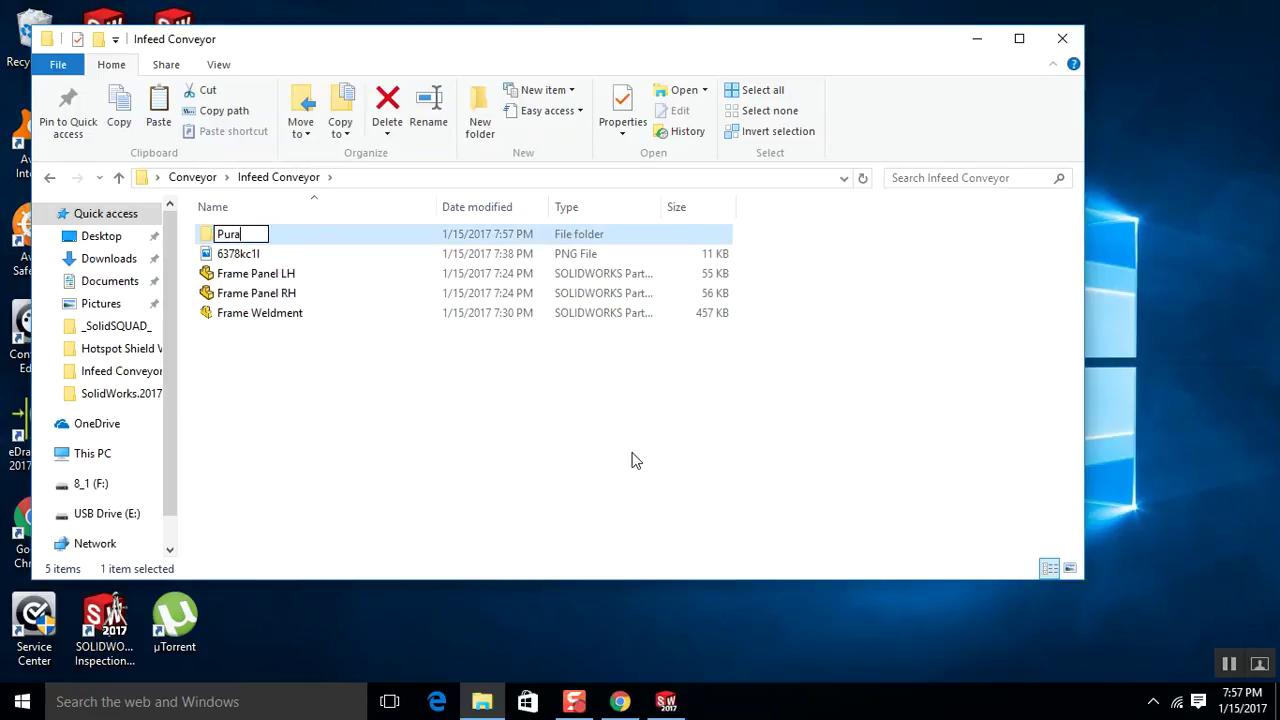
key(BackSpace)
text(chased Parts)
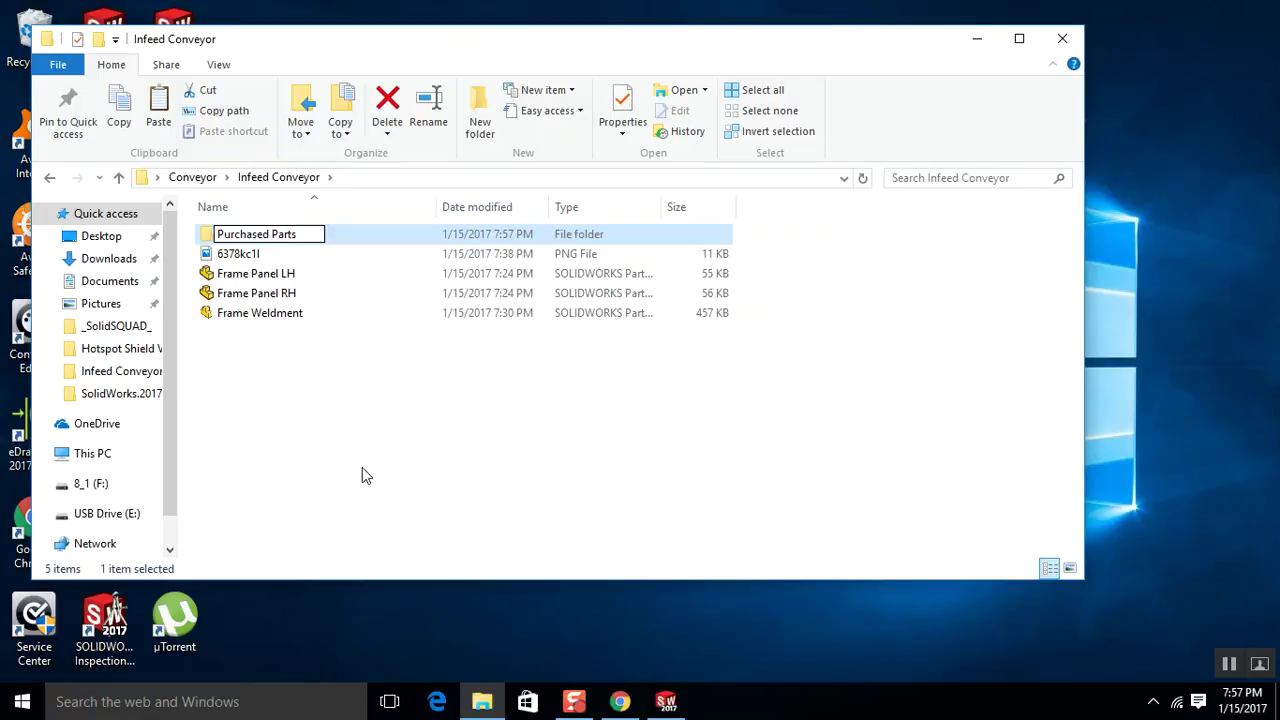
click(362, 467)
Paste the four conveyor parts into Purchased Parts and permanently delete the 6378kc1l image.
click(267, 239)
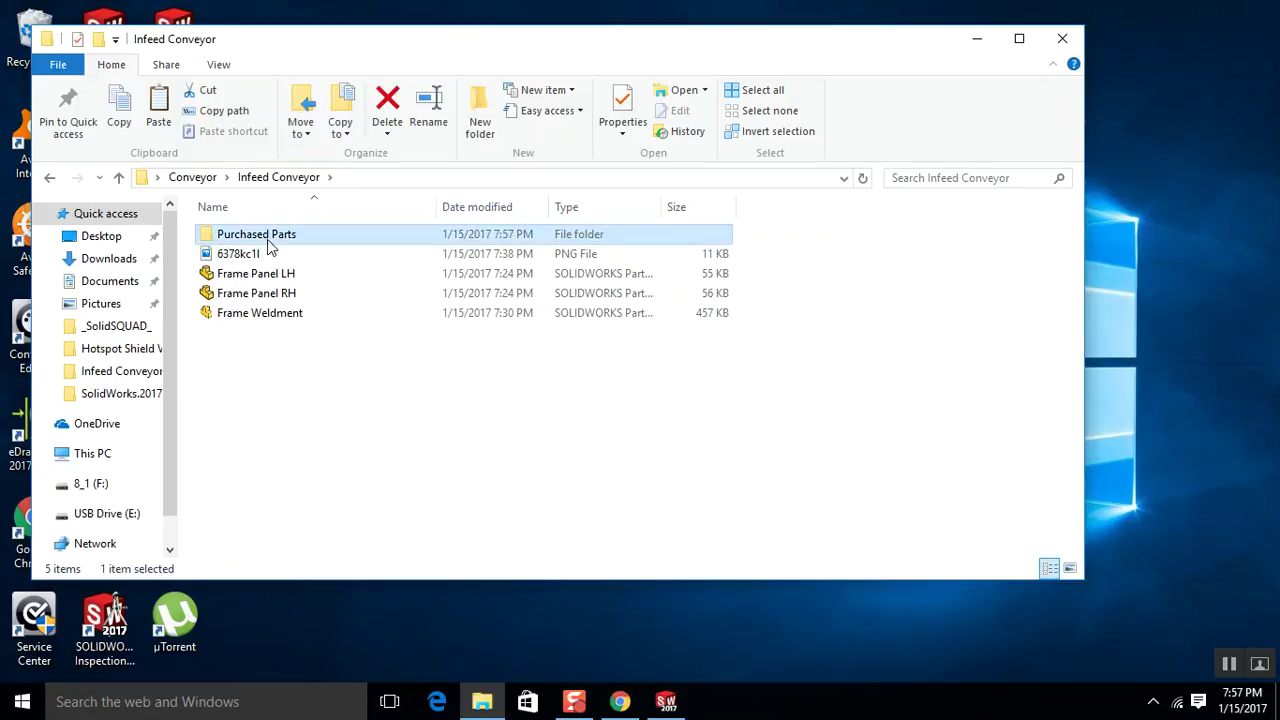
double_click(267, 239)
key(ctrl+v)
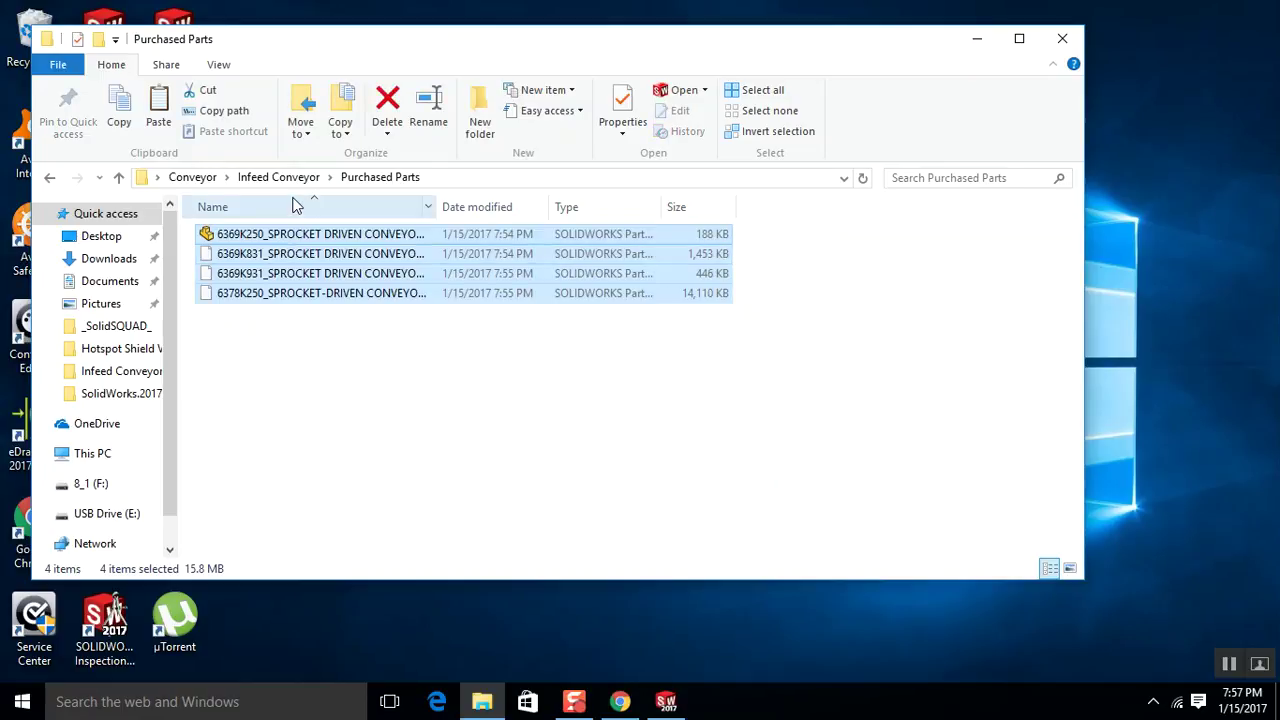
click(292, 178)
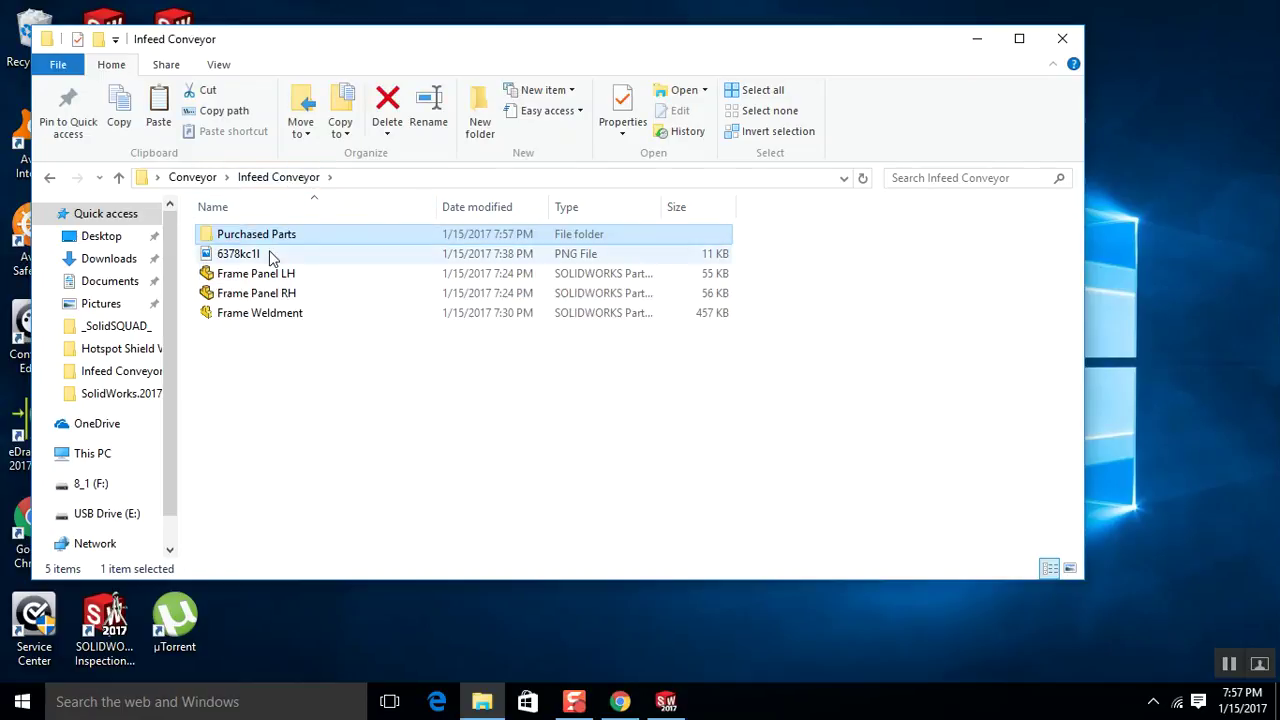
click(268, 256)
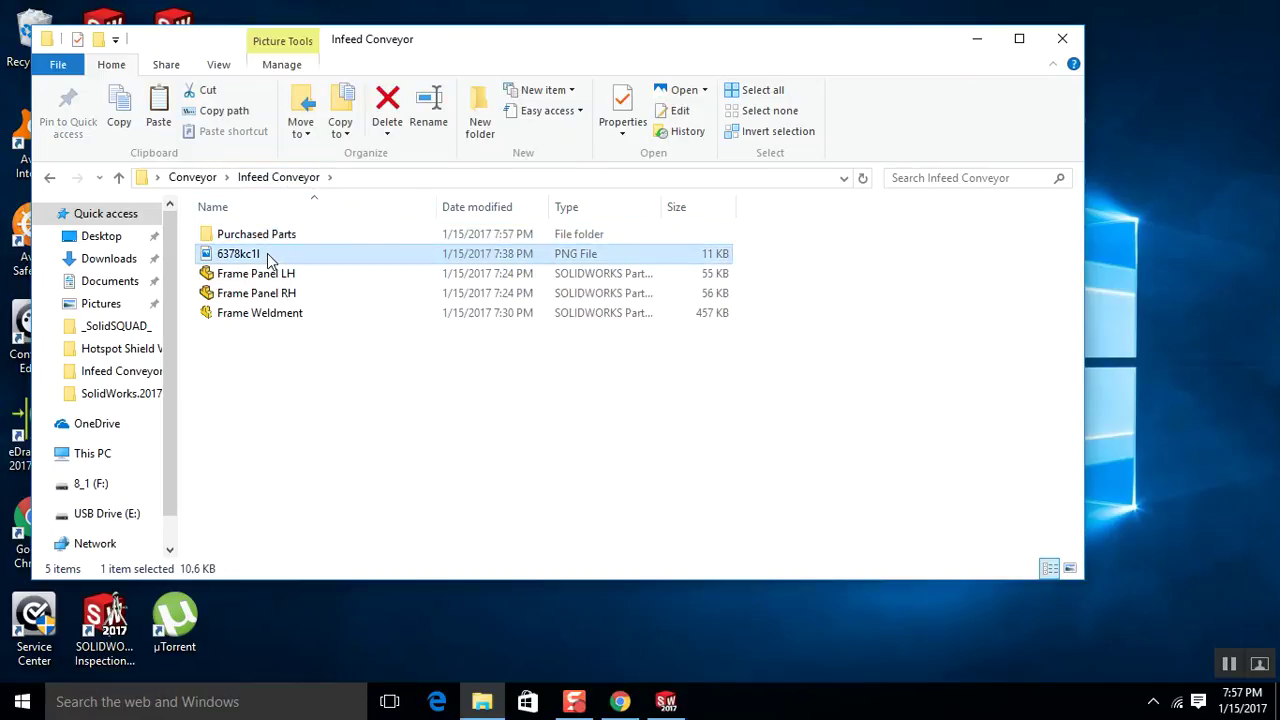
key(shift+Delete)
key(Return)
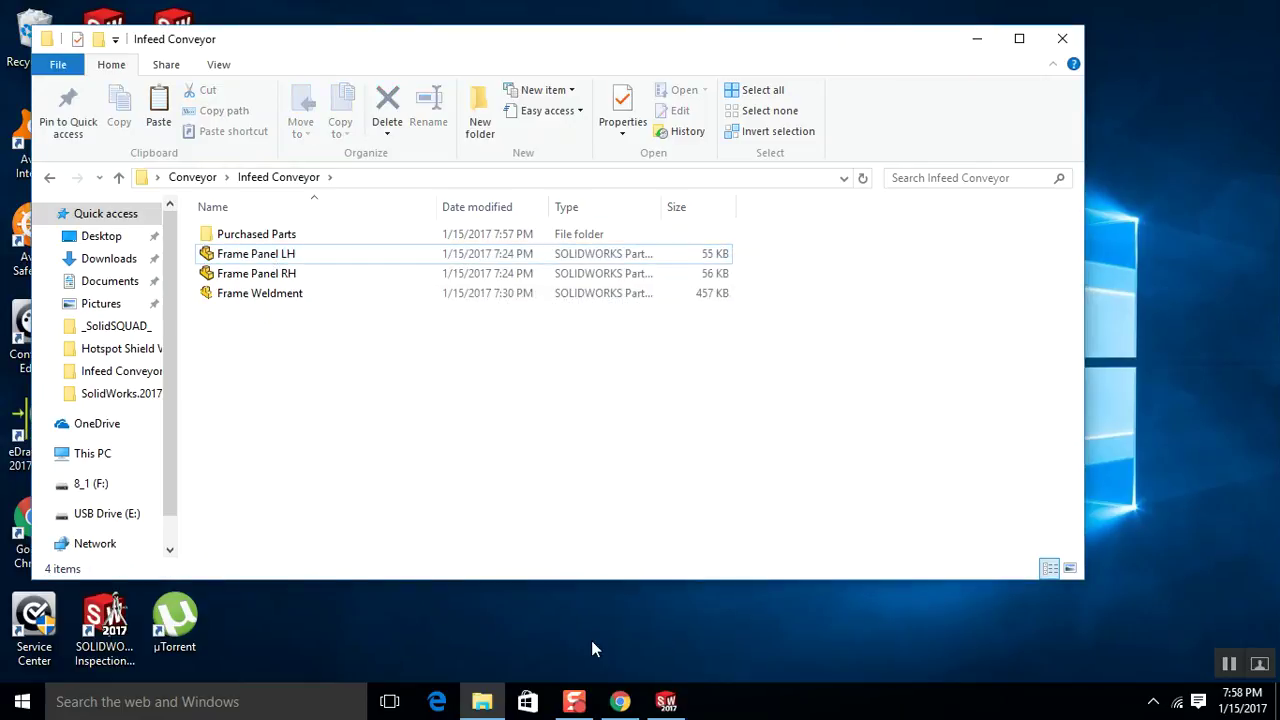
click(666, 701)
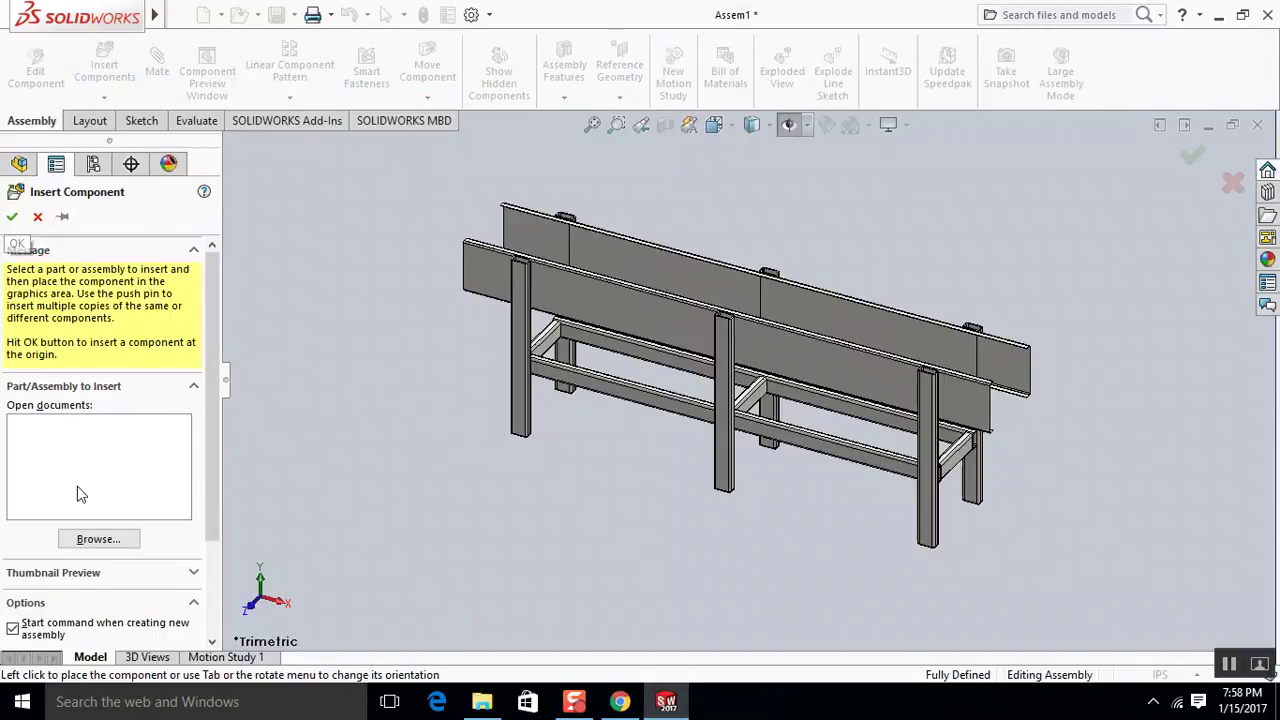
Insert the 6369K250 sprocket-driven conveyor part from Purchased Parts and place it beside the frame.
click(98, 539)
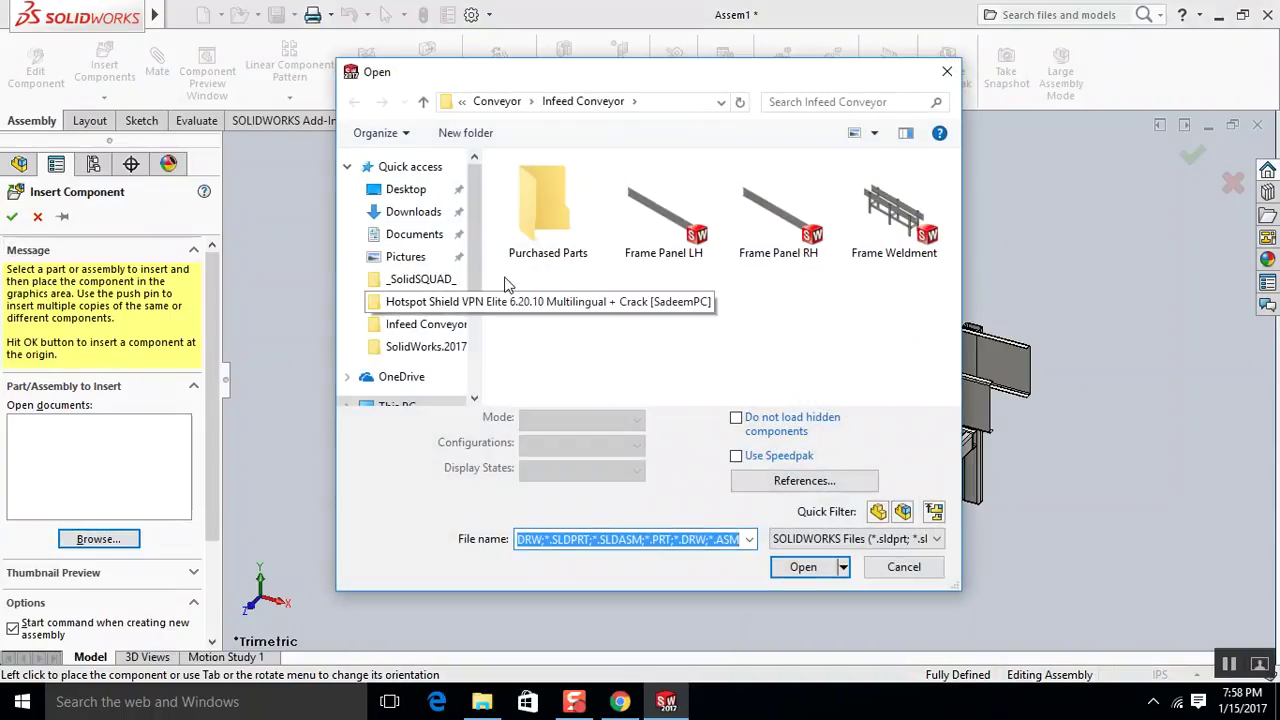
double_click(545, 210)
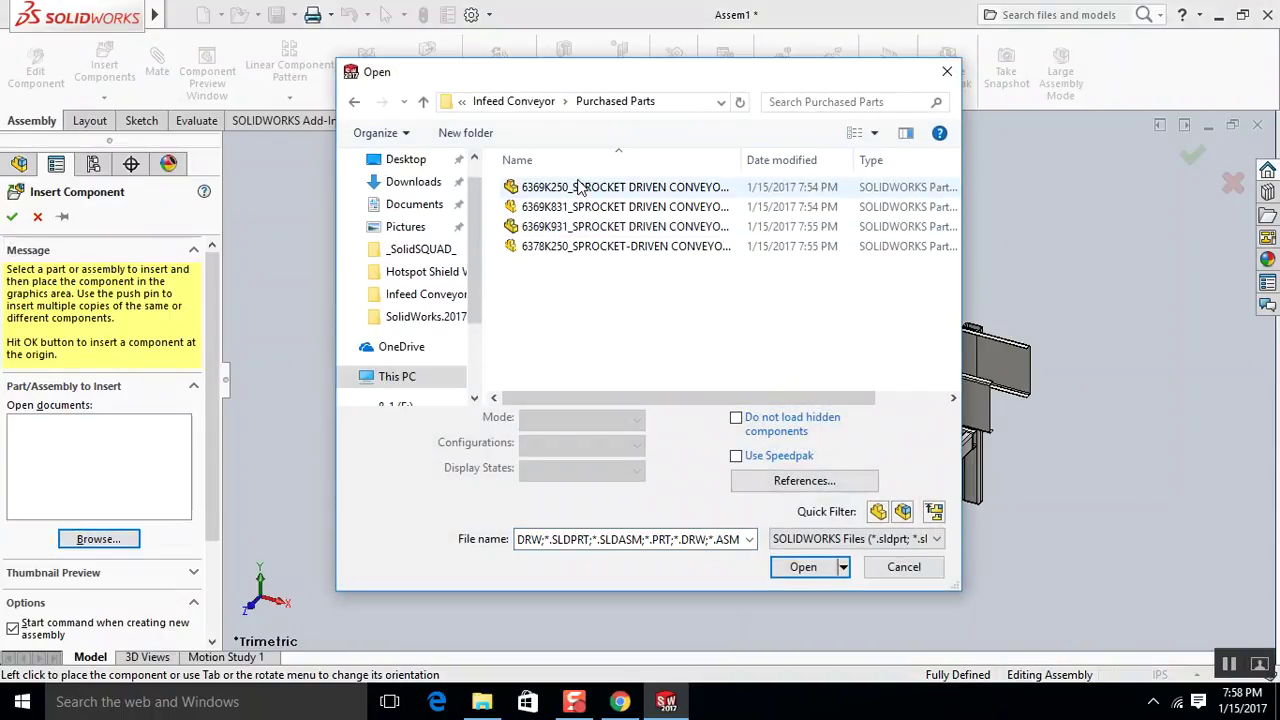
click(580, 188)
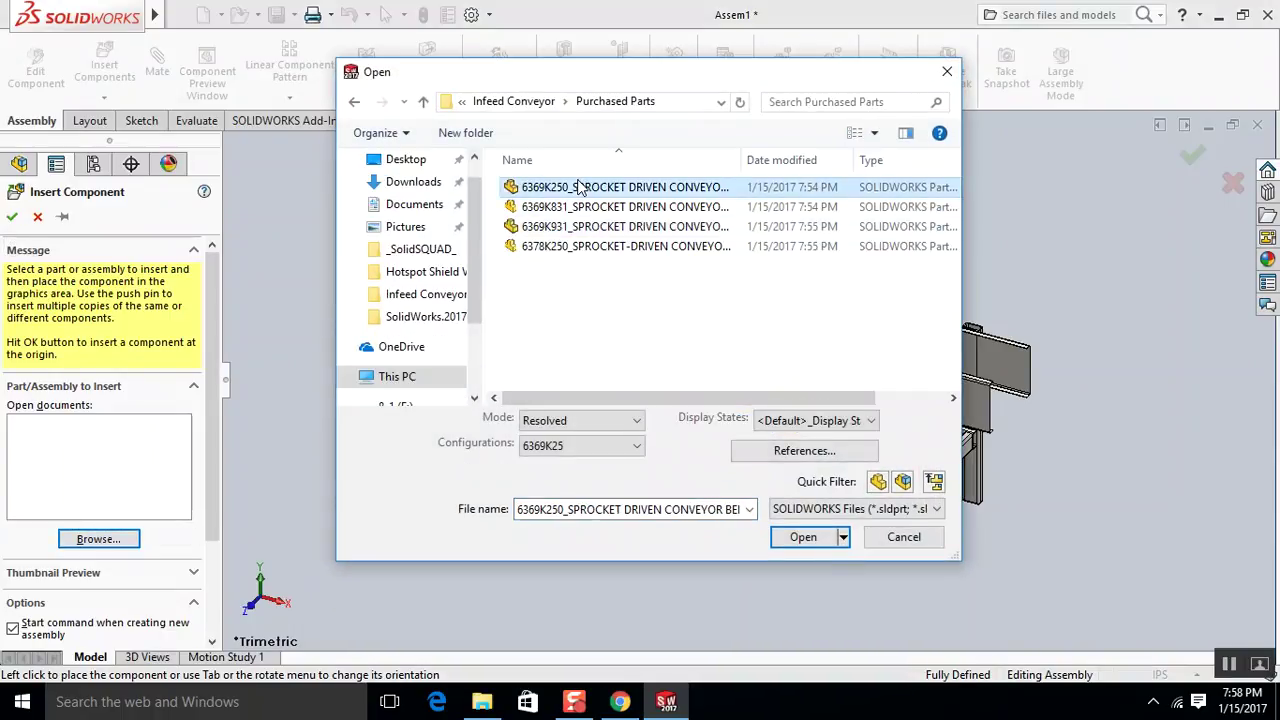
click(805, 538)
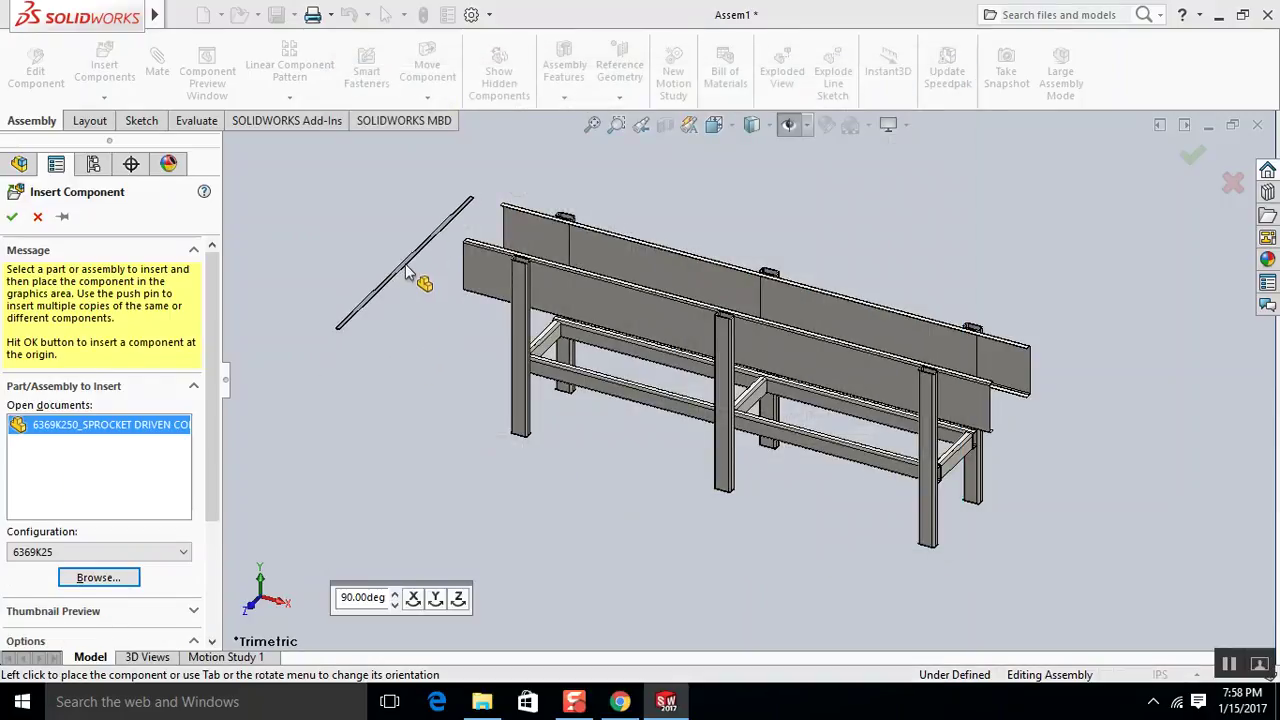
click(426, 253)
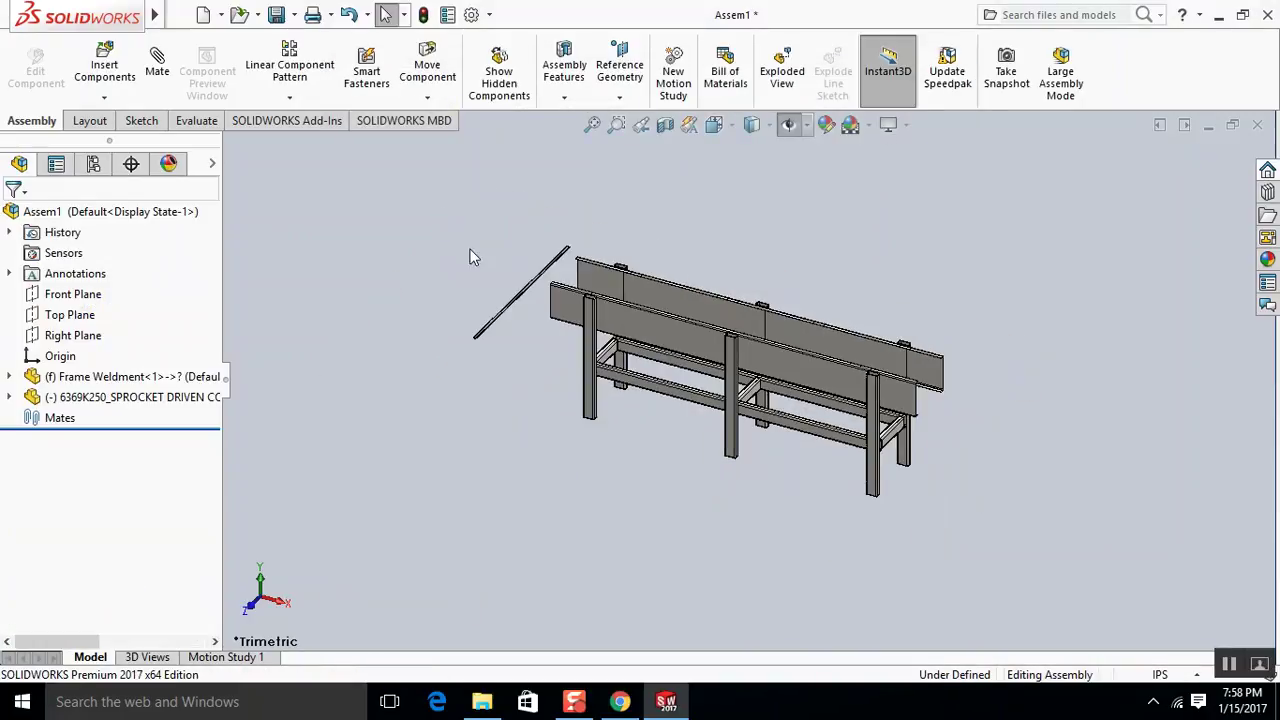
scroll(500, 280, down, 5)
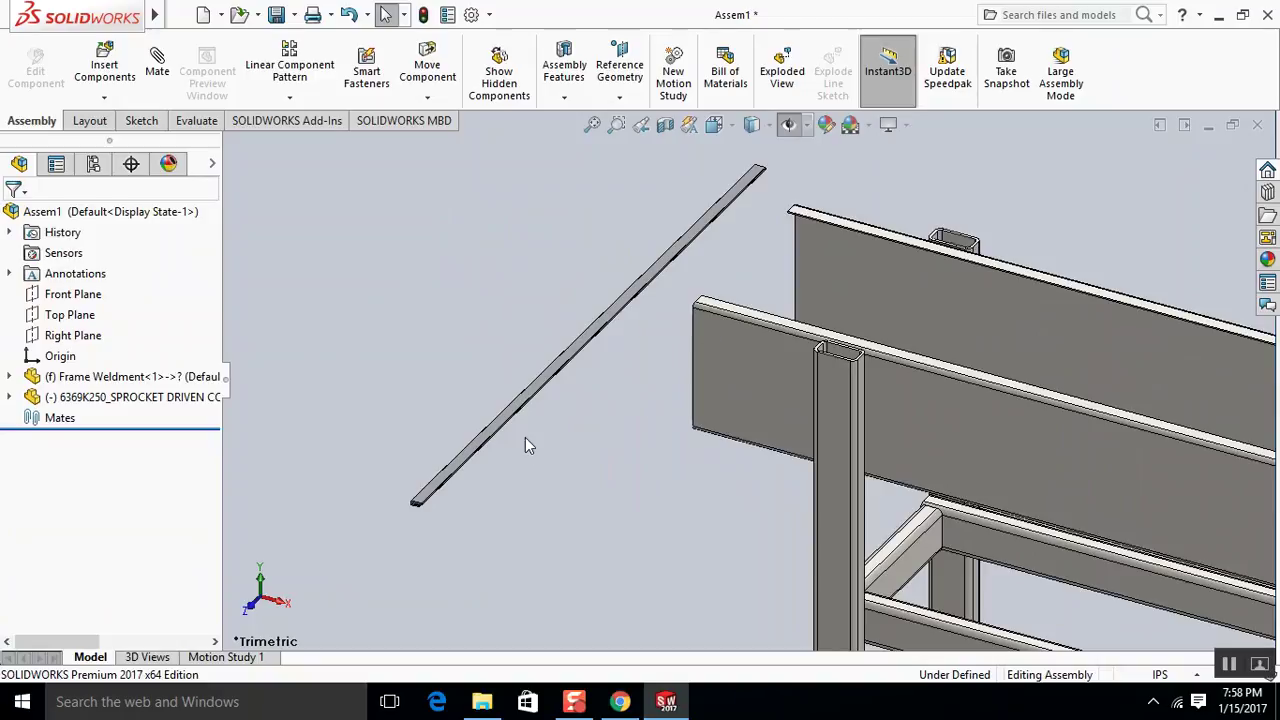
scroll(508, 455, down, 3)
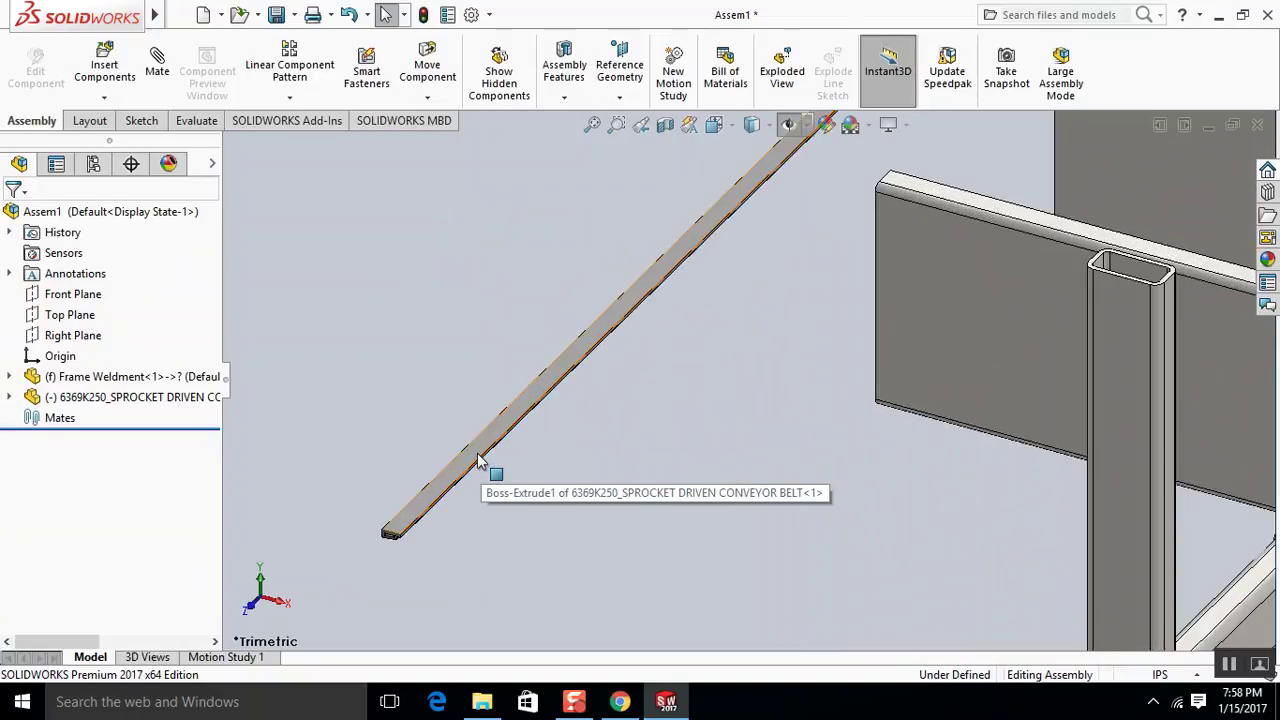
middle_drag(440, 495, 692, 395)
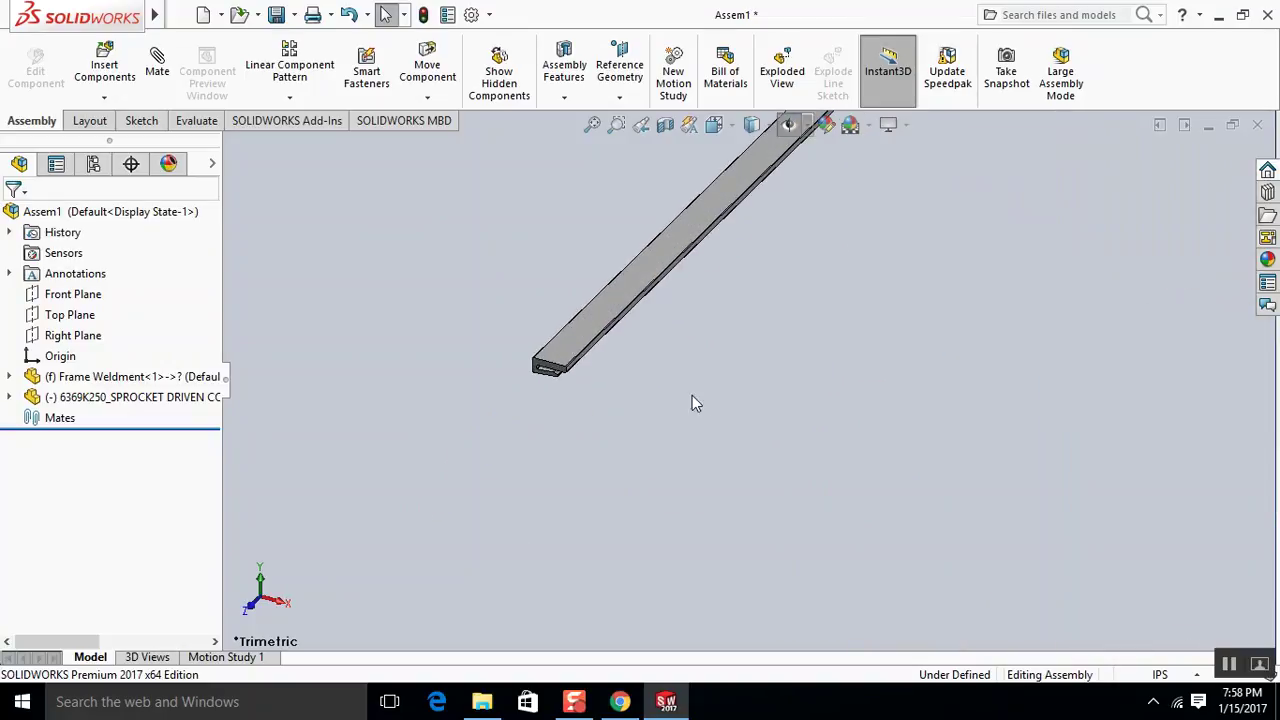
middle_drag(643, 340, 630, 388)
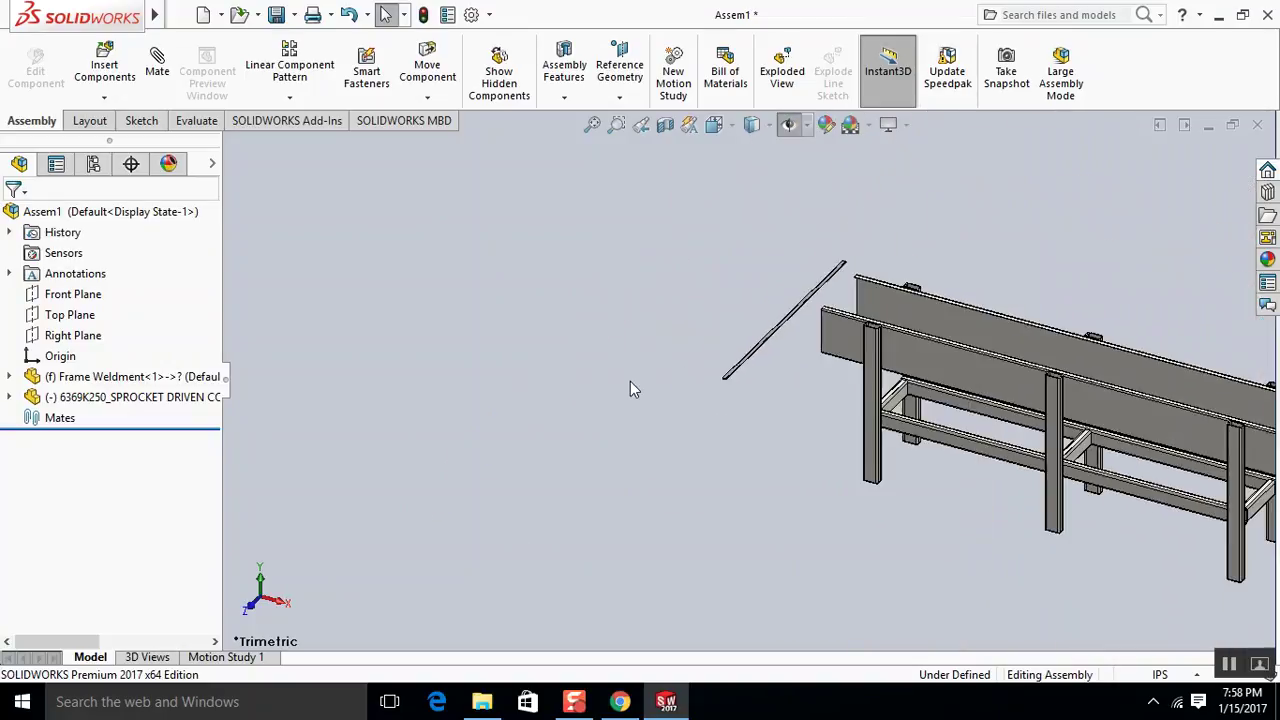
scroll(957, 360, up, 3)
scroll(655, 350, down, 6)
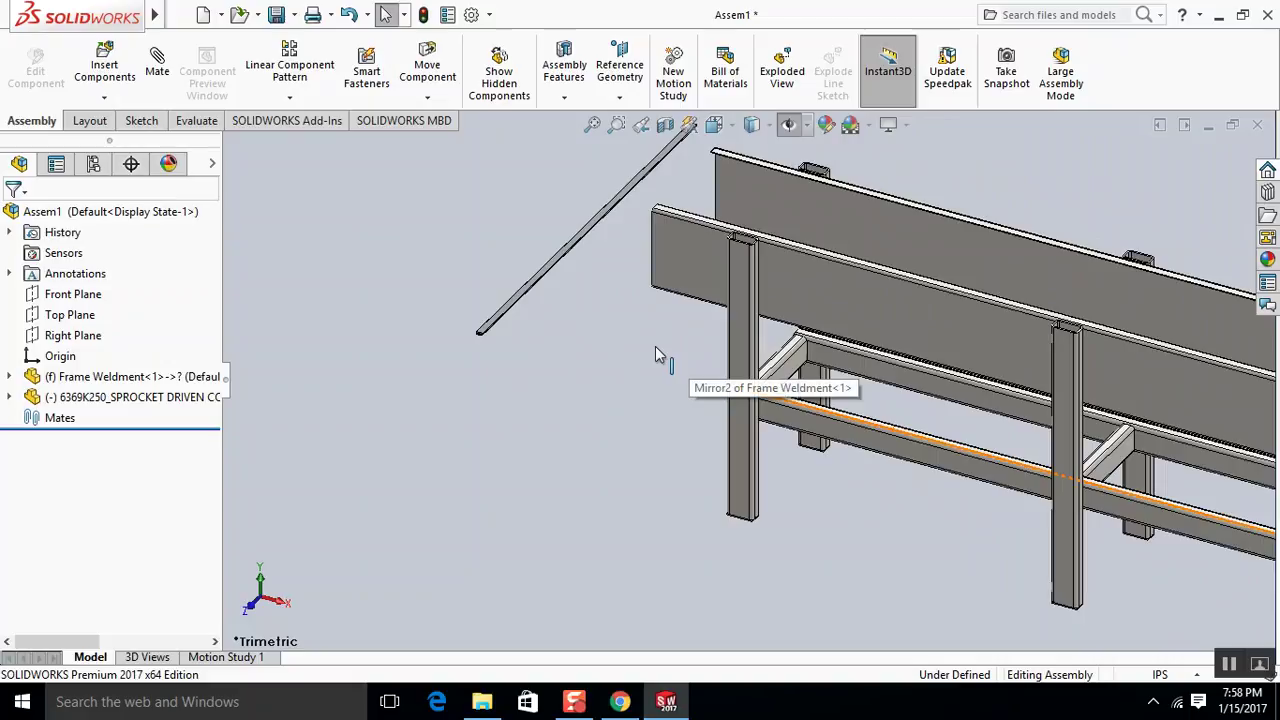
key(m)
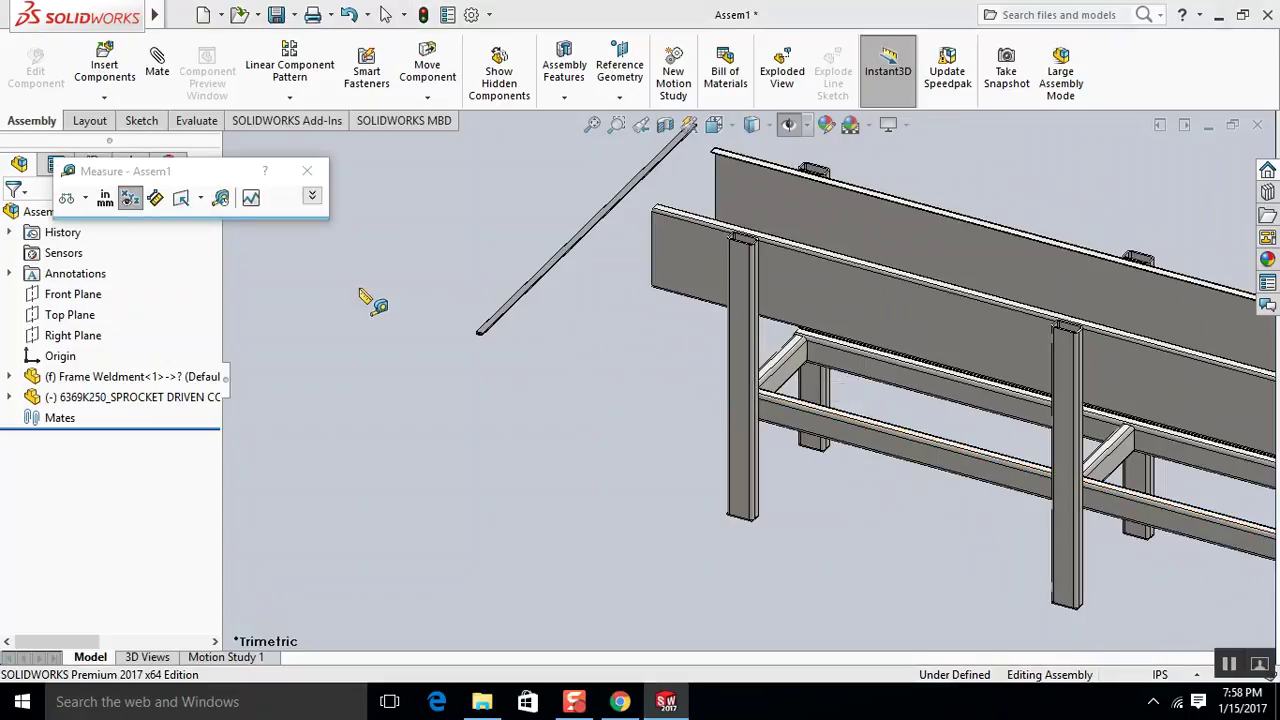
key(Escape)
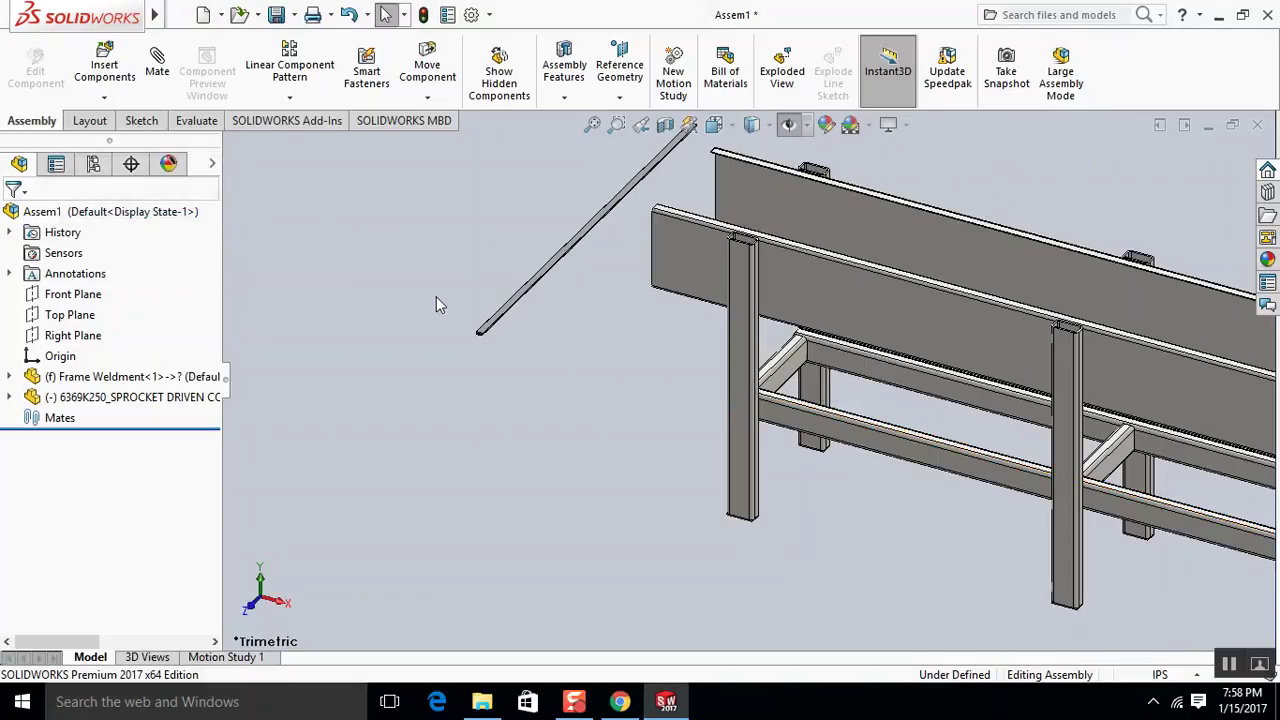
middle_drag(517, 331, 648, 370)
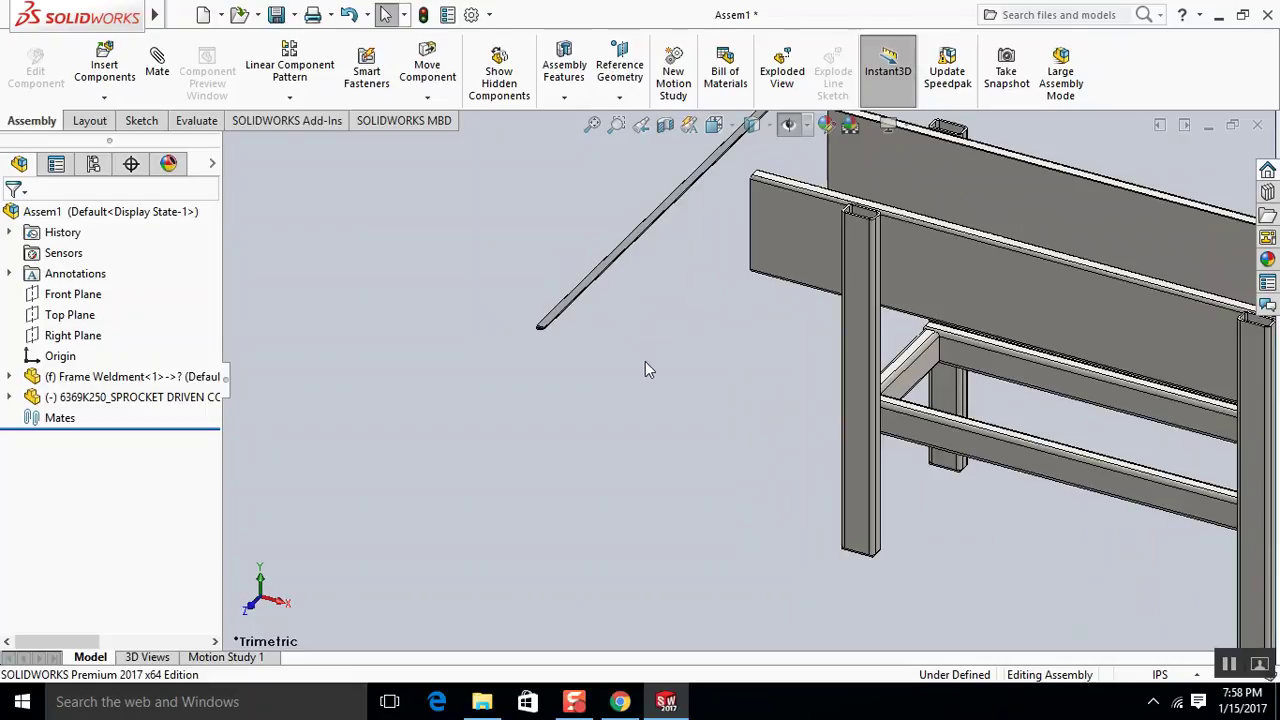
mouse_move(100, 14)
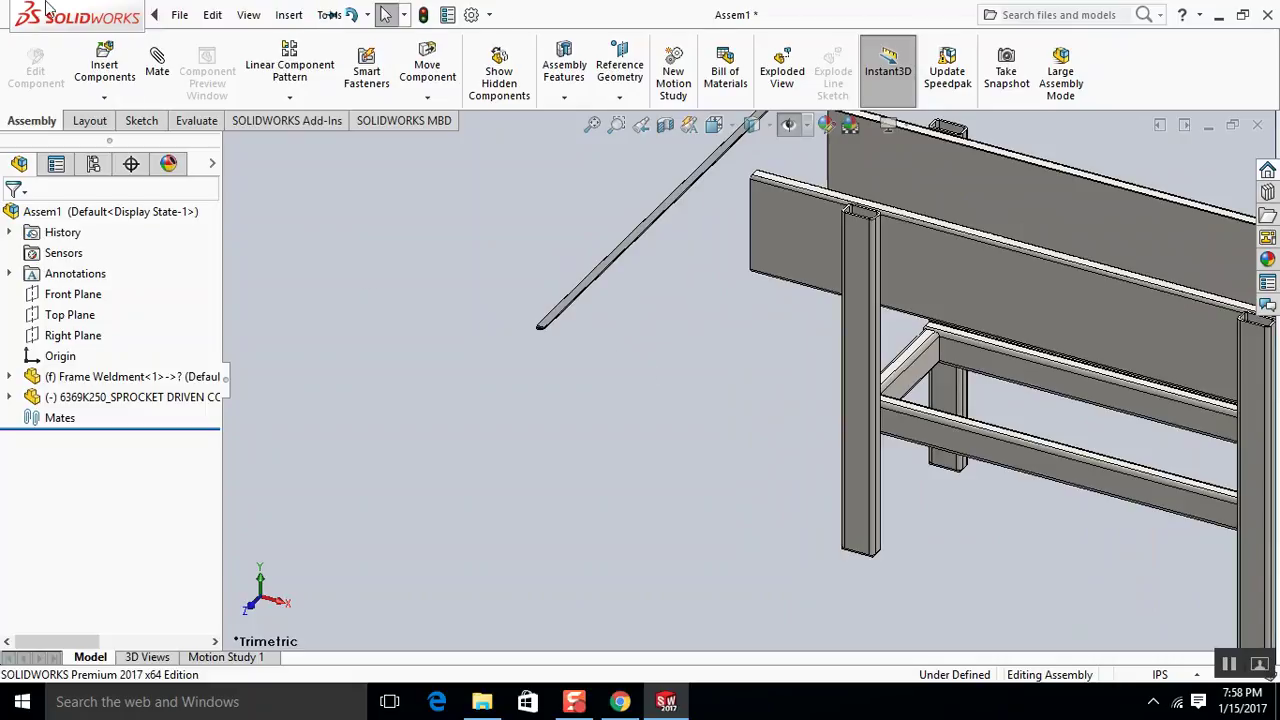
click(180, 14)
Assign Ctrl+M to the Mate command after declining M, accepting the reassignment.
mouse_move(329, 14)
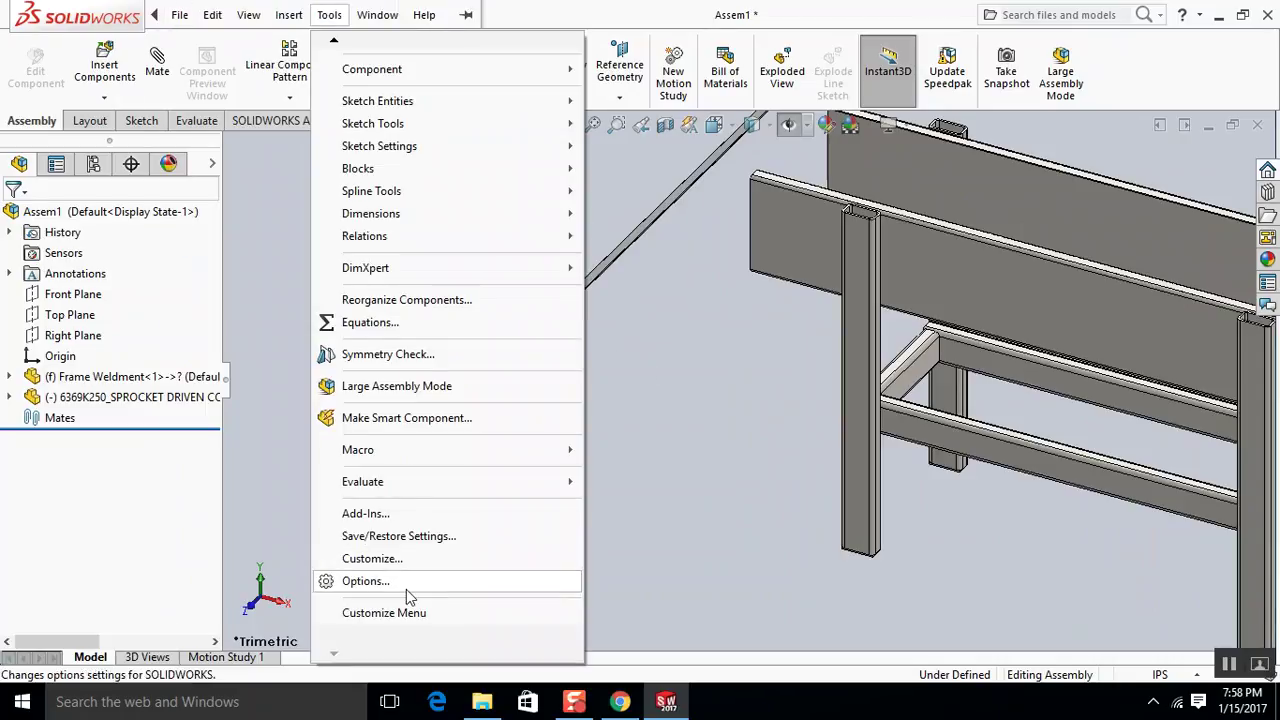
click(372, 559)
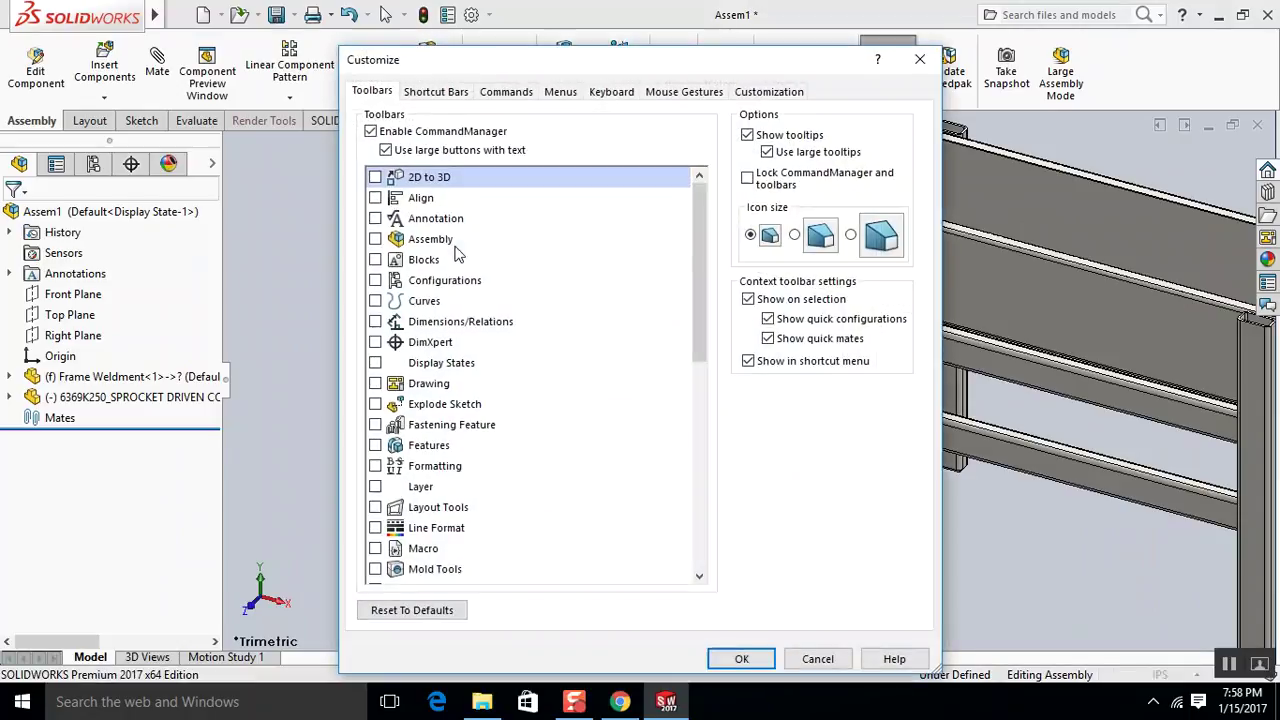
click(611, 91)
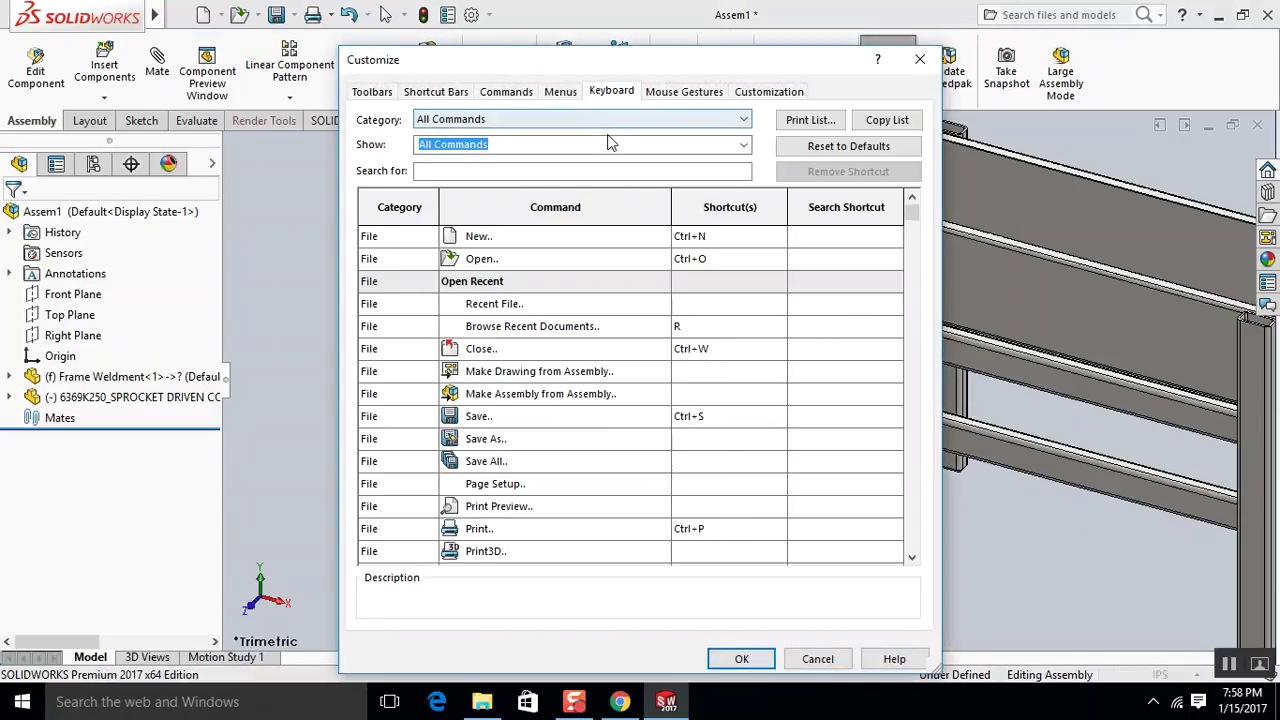
click(565, 174)
text(mate)
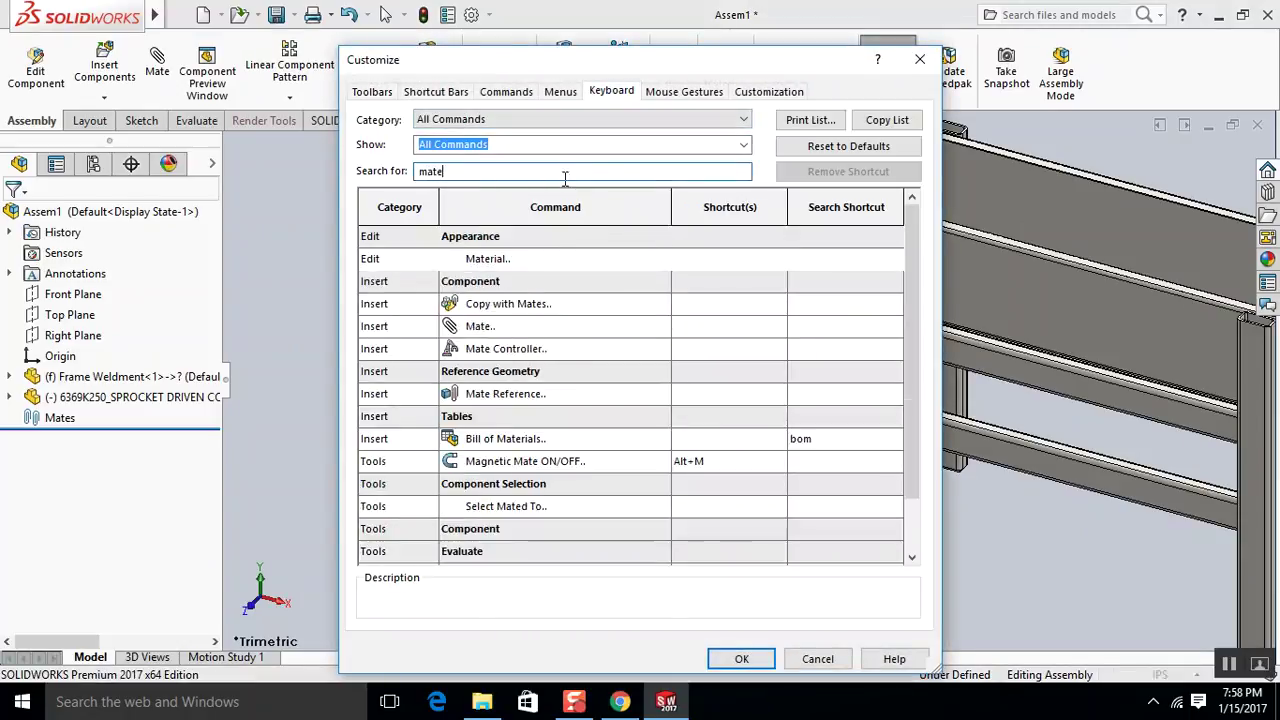
click(729, 324)
key(m)
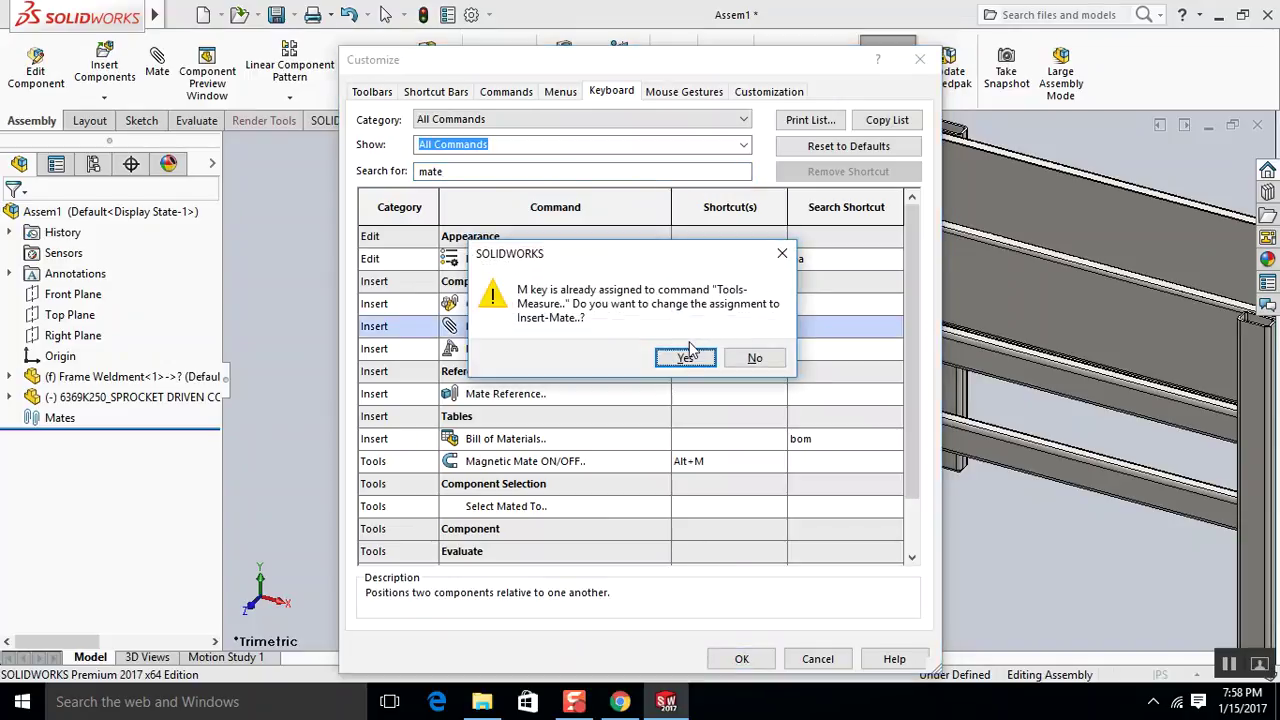
click(752, 358)
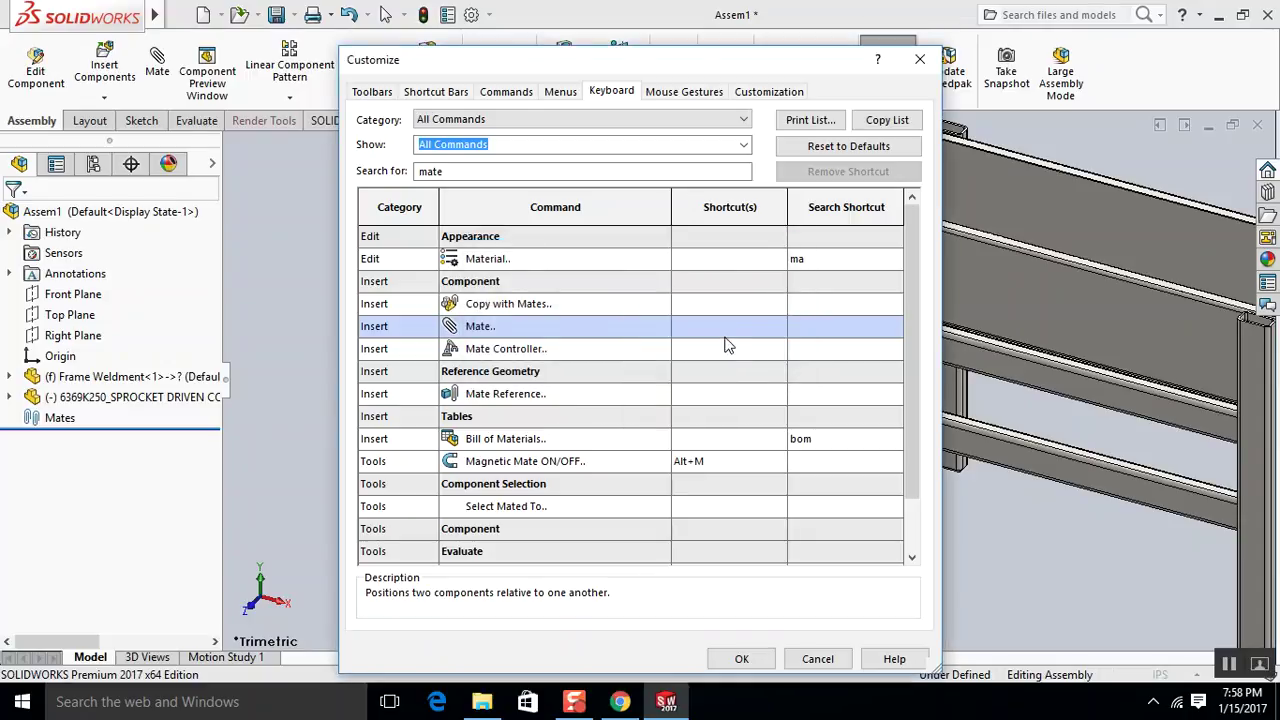
key(ctrl+m)
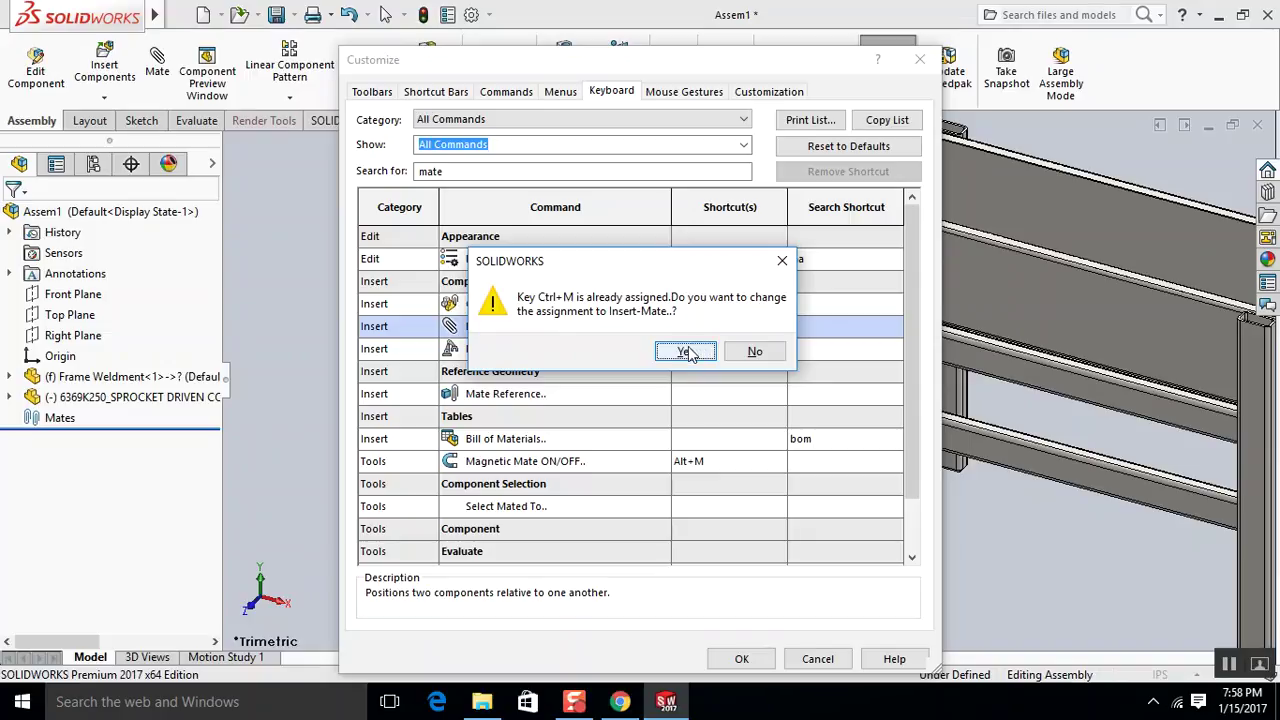
click(685, 352)
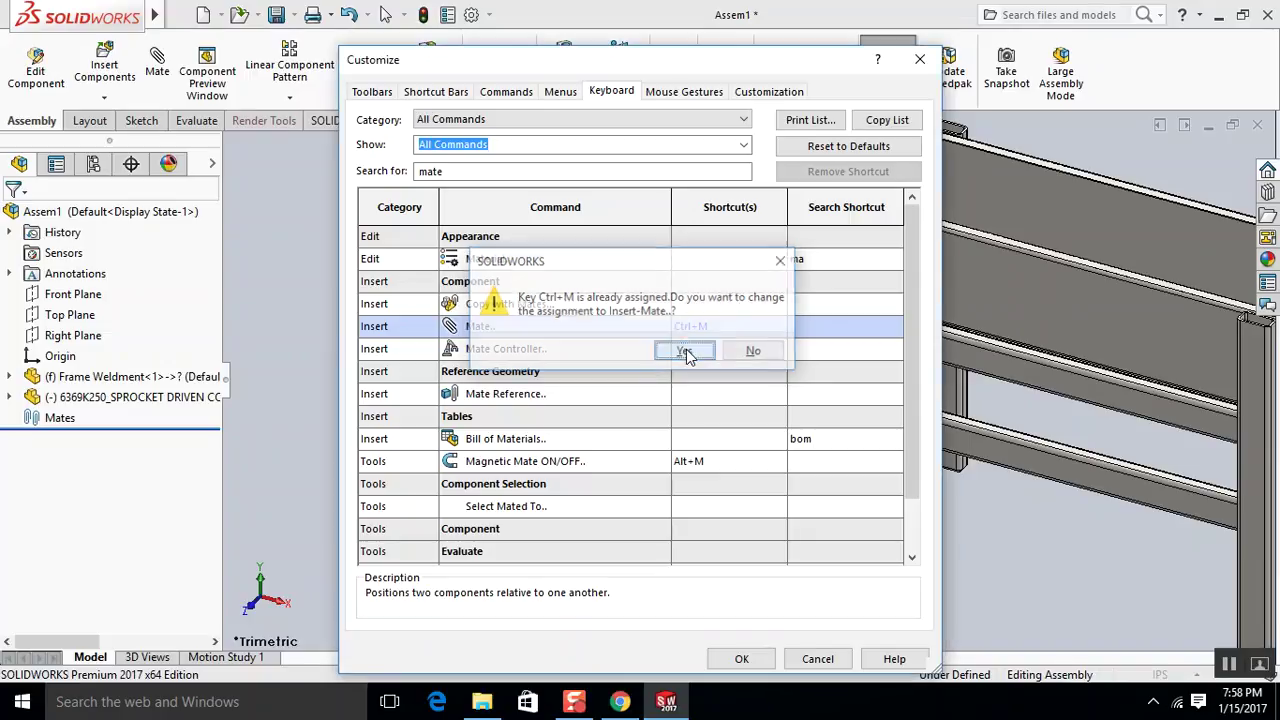
click(745, 656)
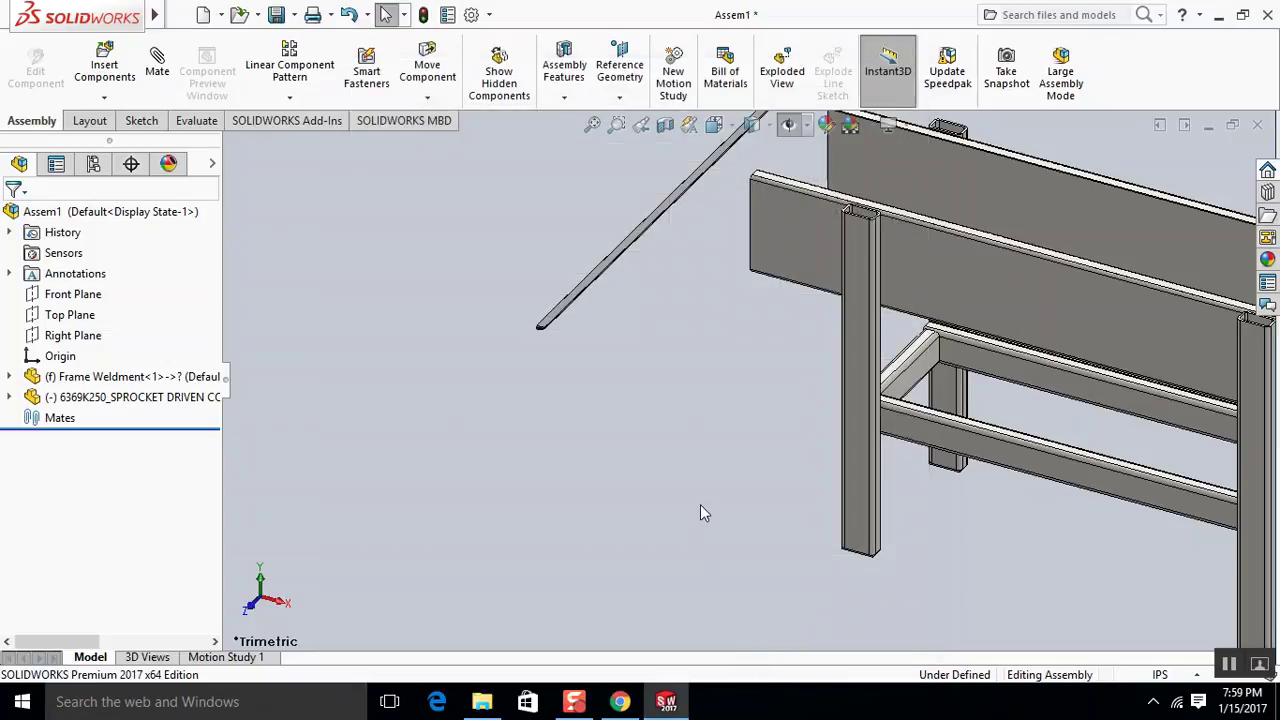
Mate the 6369K250 wear strip's face coincident with the Frame Weldment's top face.
key(ctrl+m)
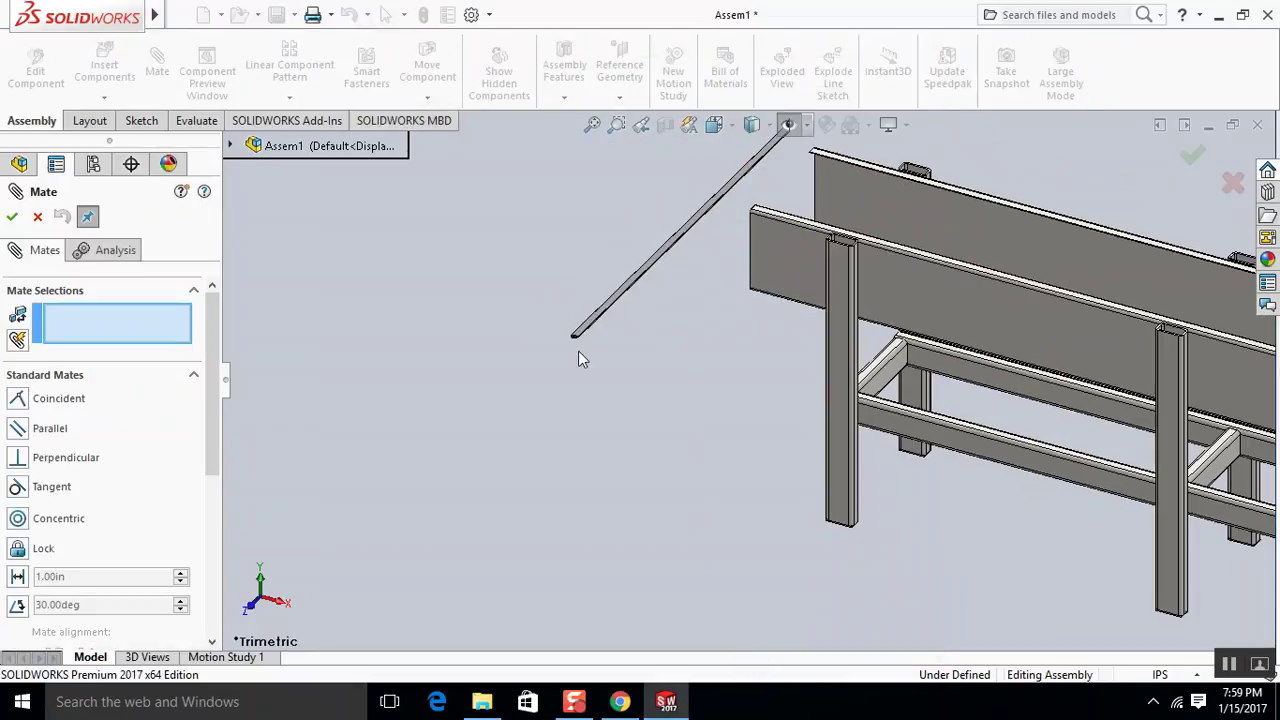
scroll(566, 364, down, 5)
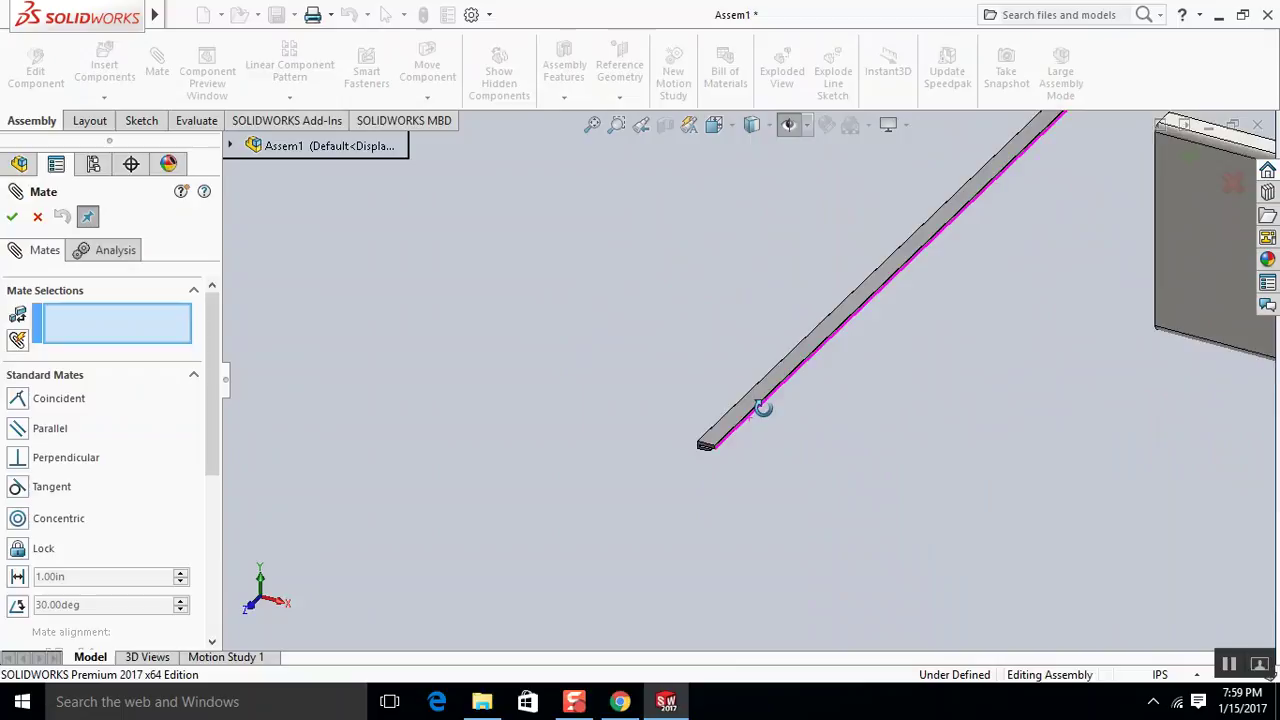
mouse_move(762, 407)
middle_down()
mouse_move(789, 271)
mouse_move(774, 386)
mouse_move(760, 400)
middle_up()
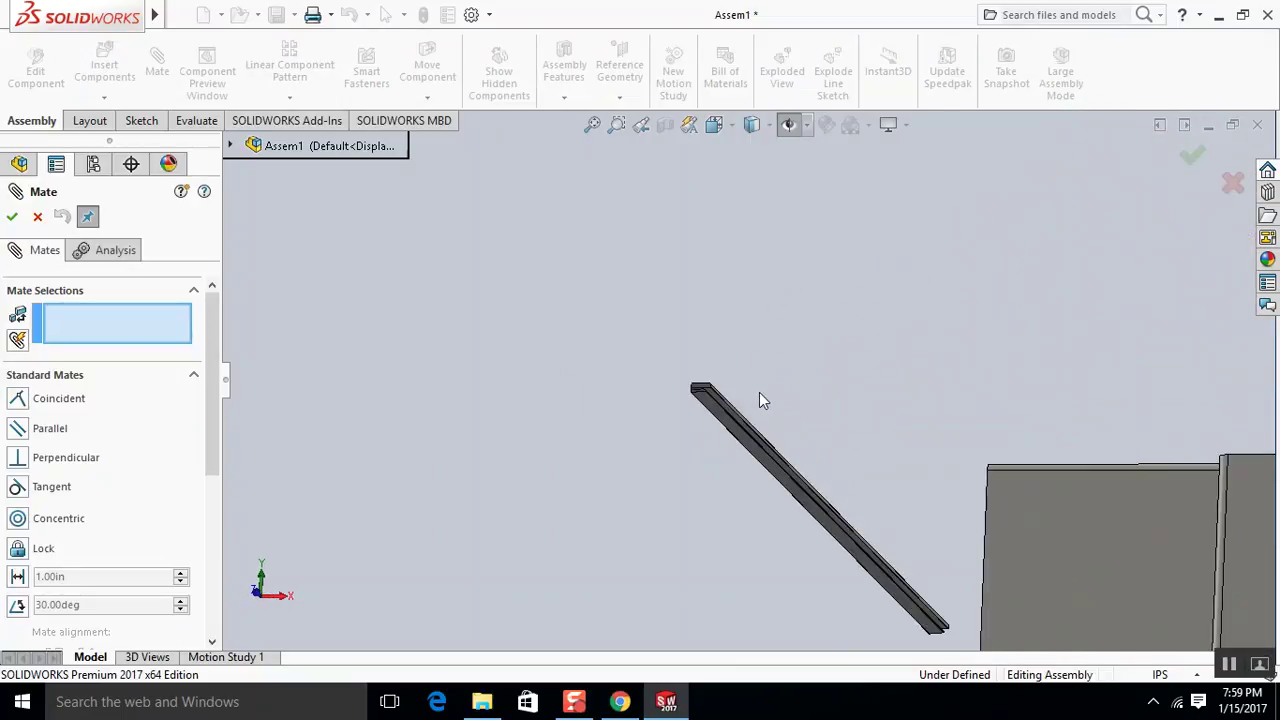
scroll(745, 402, down, 4)
click(670, 369)
scroll(686, 352, up, 3)
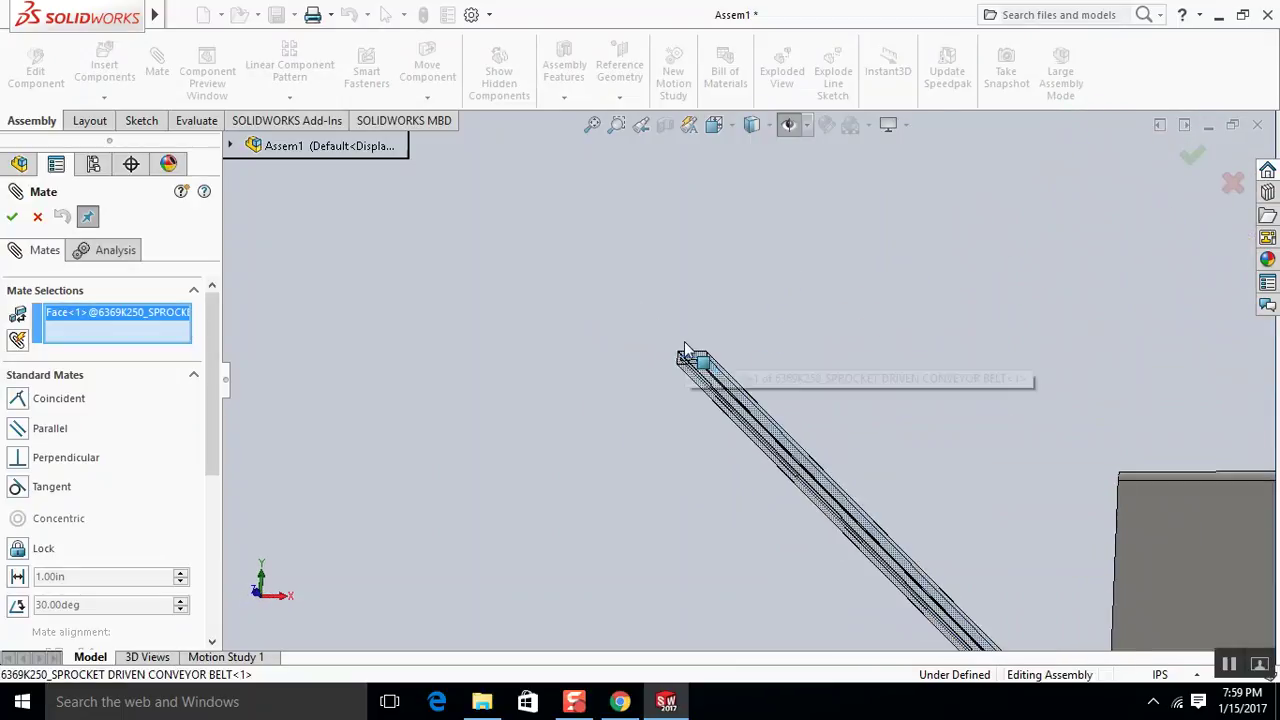
middle_drag(686, 352, 908, 392)
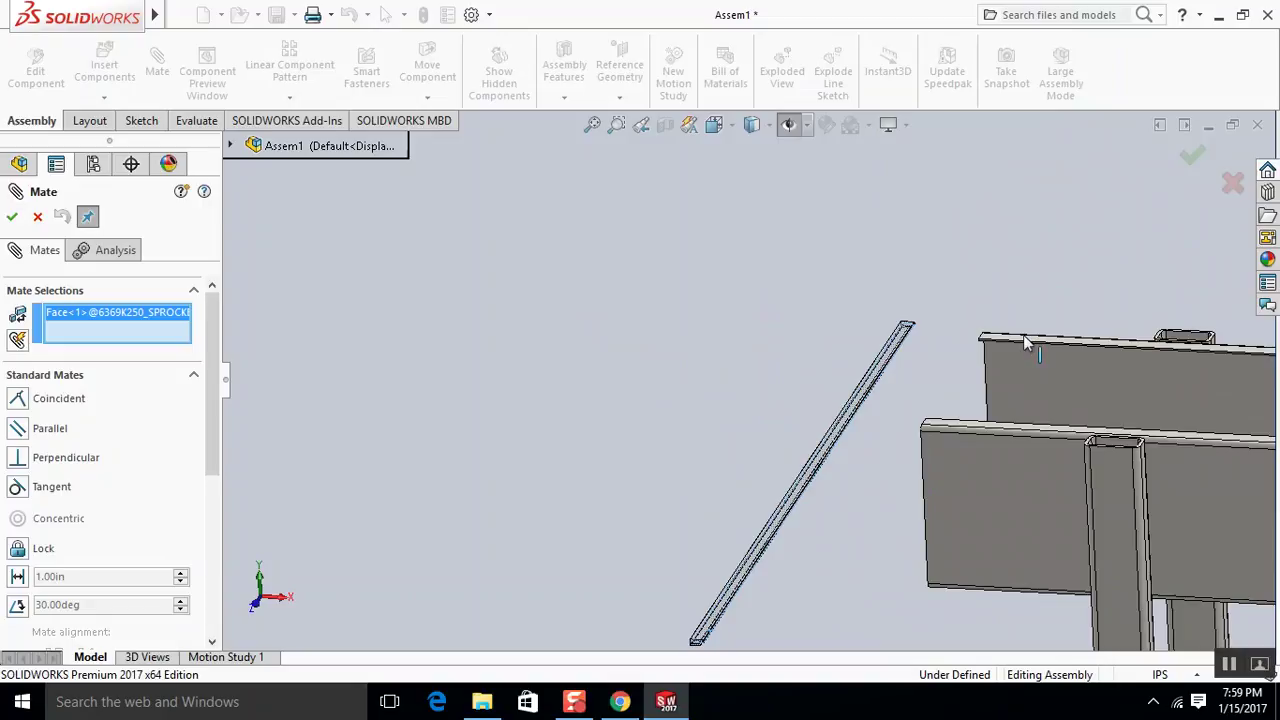
scroll(1025, 347, down, 2)
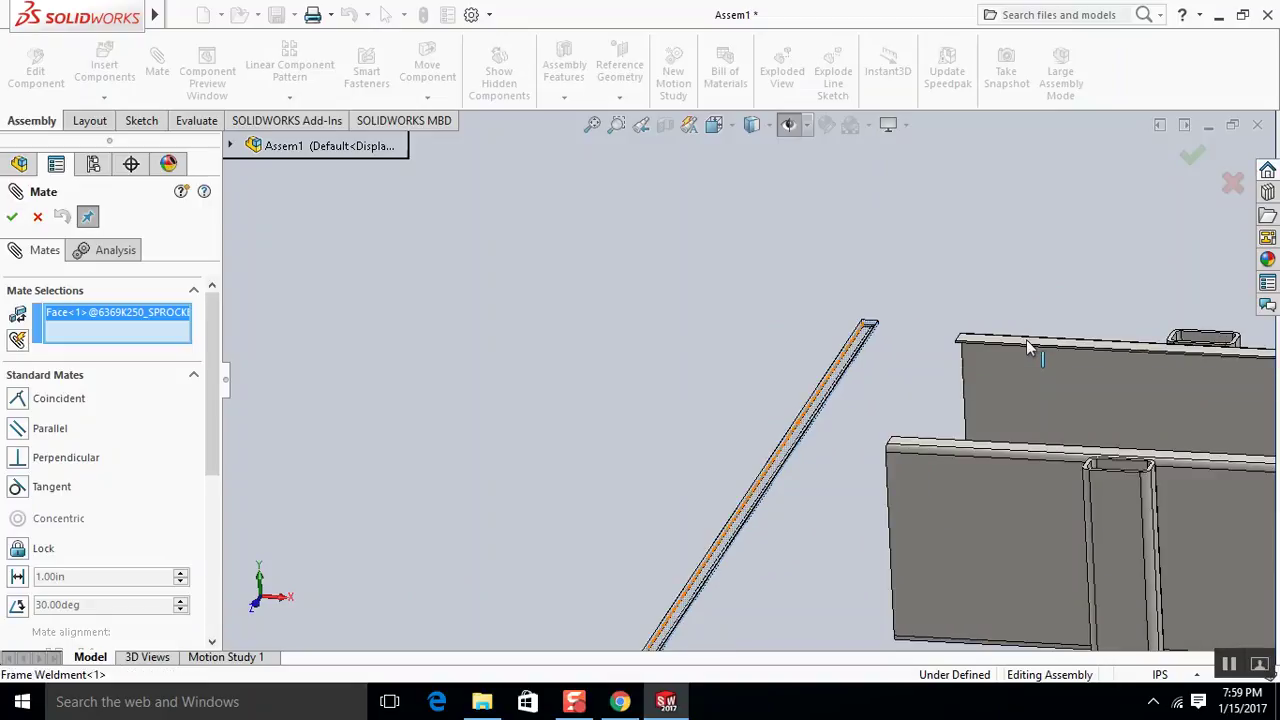
click(1023, 345)
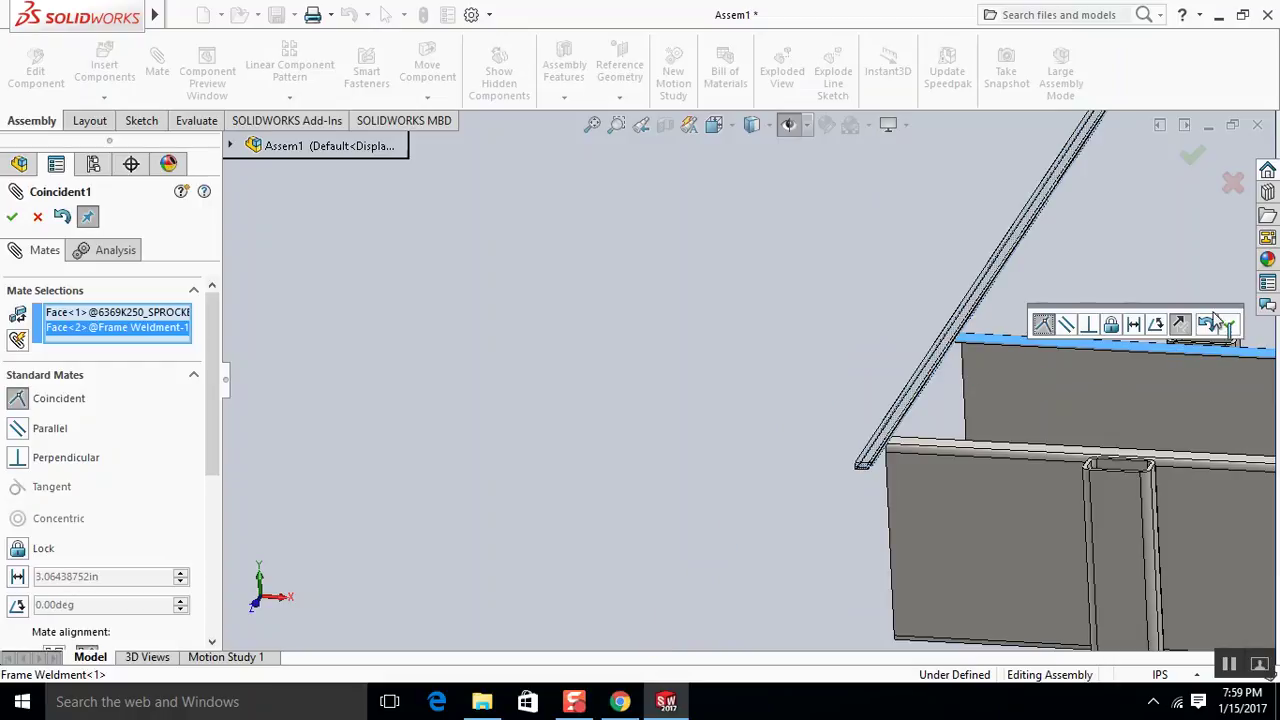
click(1227, 326)
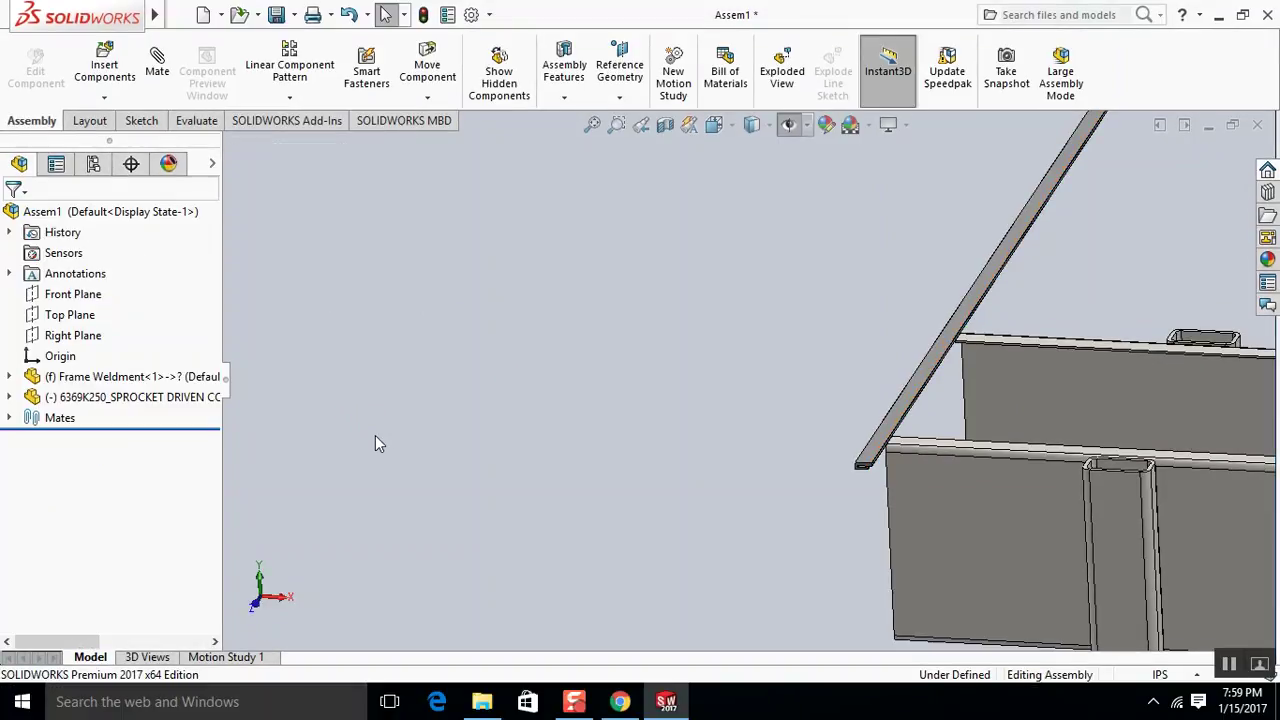
scroll(826, 428, down, 2)
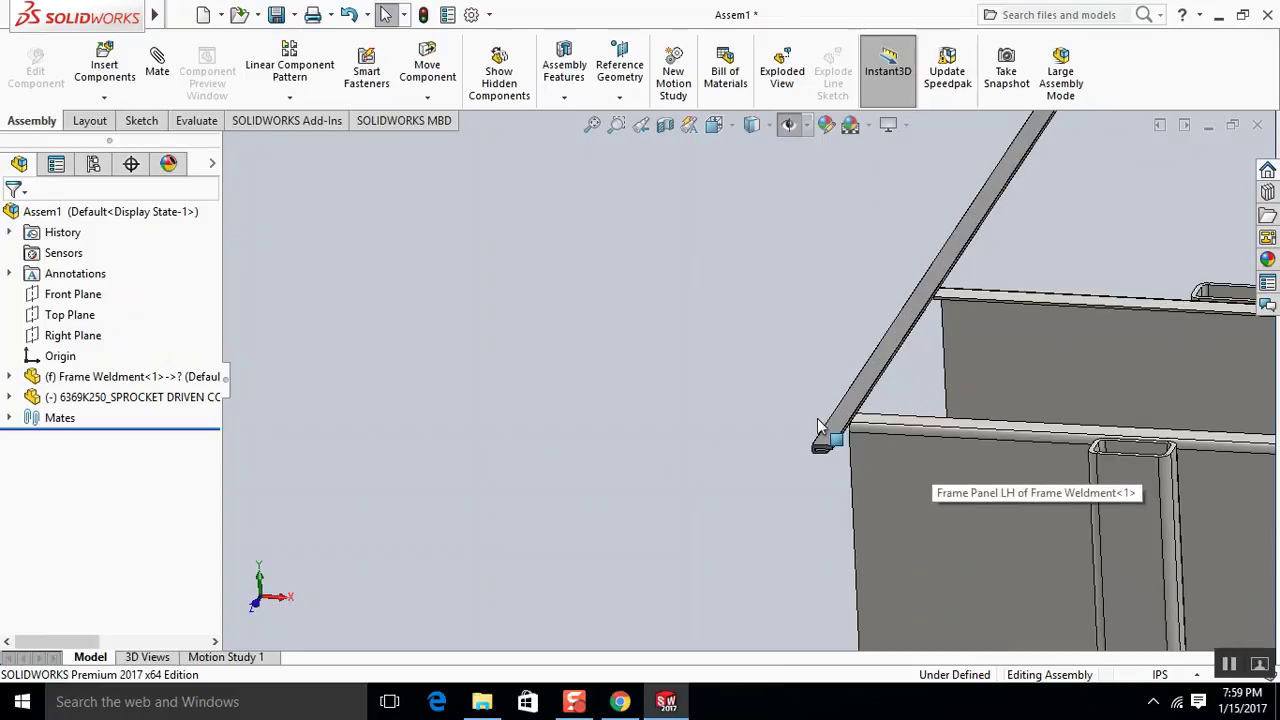
Mate the belt's inner end face coincident with the Frame Panel RH face, then close Mate.
key(Return)
scroll(800, 415, down, 5)
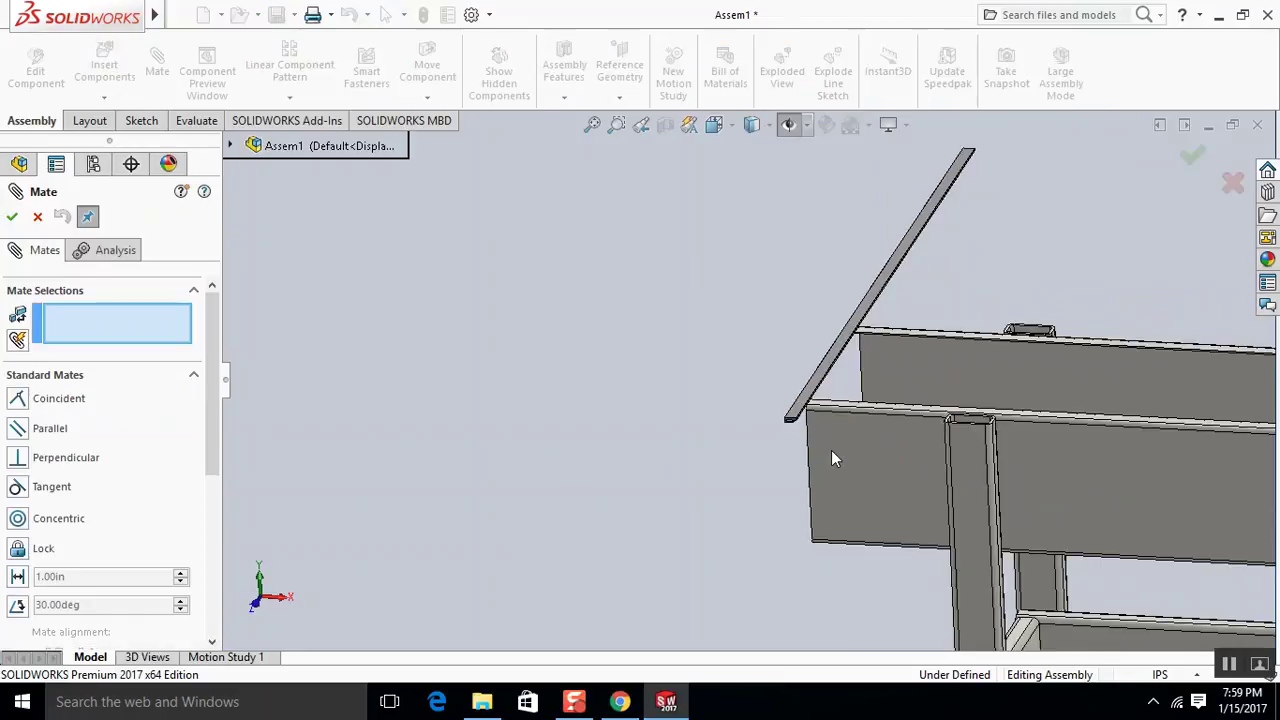
scroll(742, 388, down, 5)
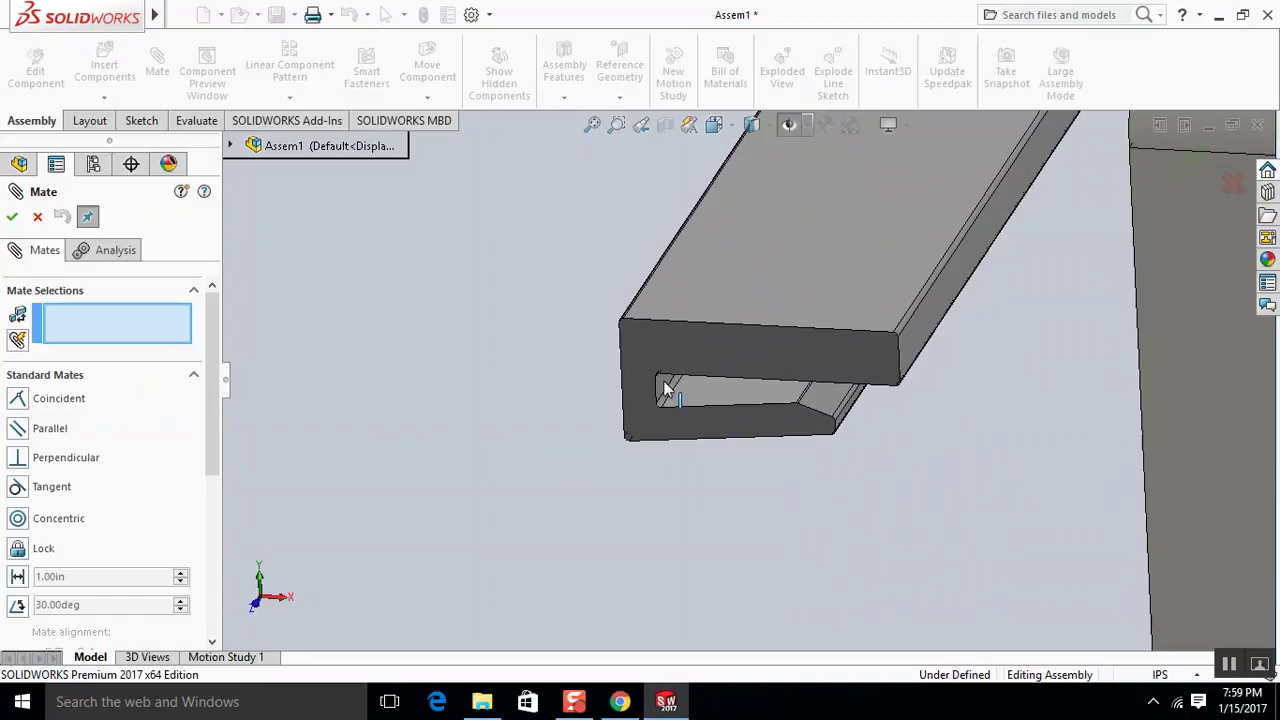
click(665, 388)
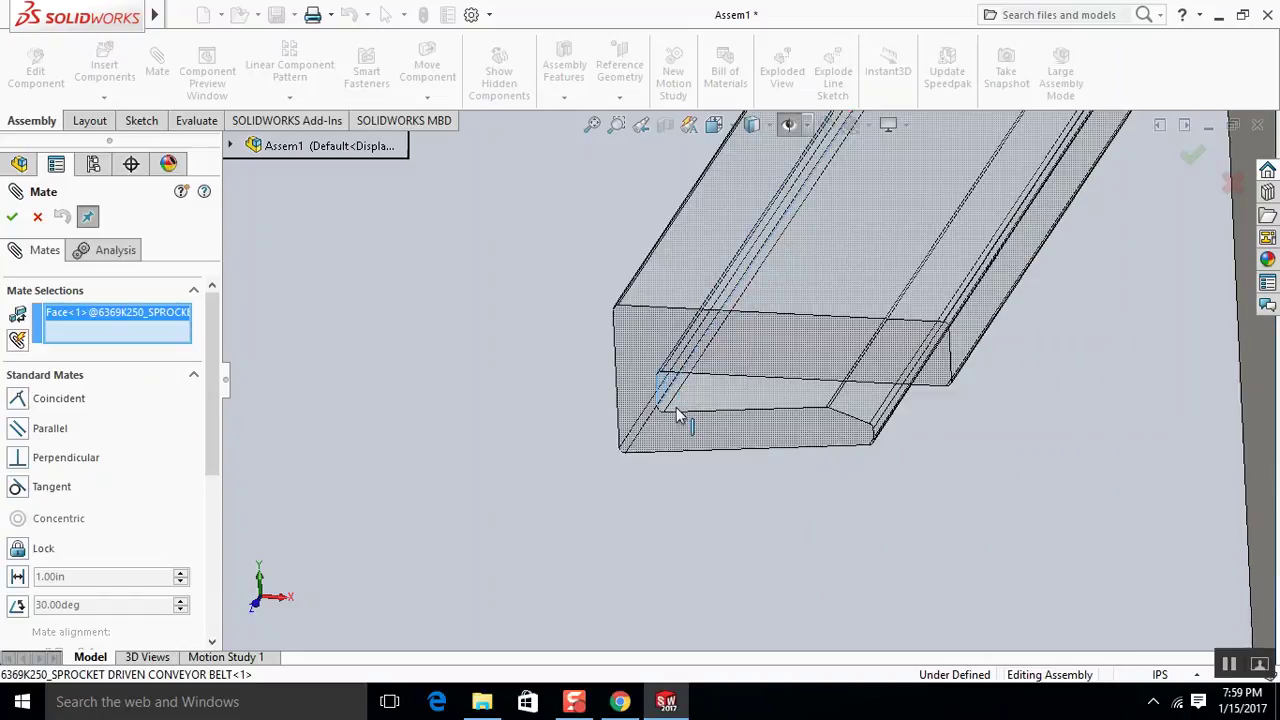
scroll(687, 410, up, 2)
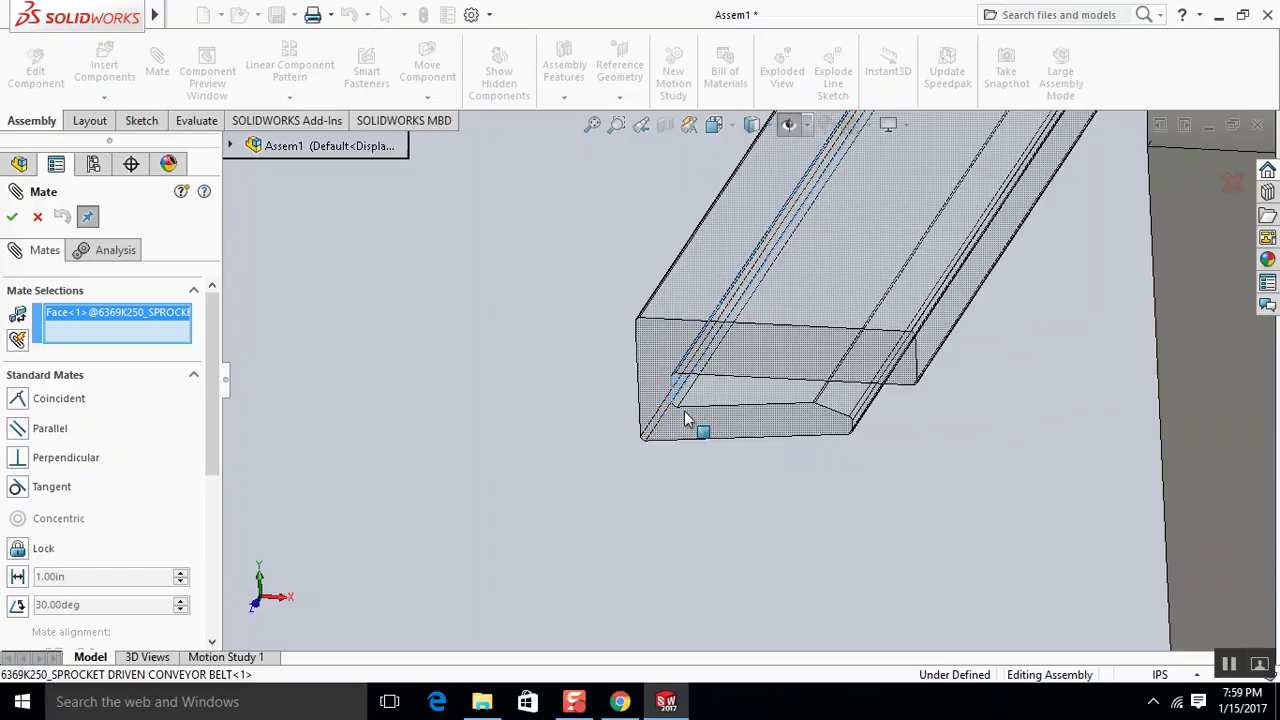
scroll(687, 420, down, 1)
scroll(494, 447, up, 4)
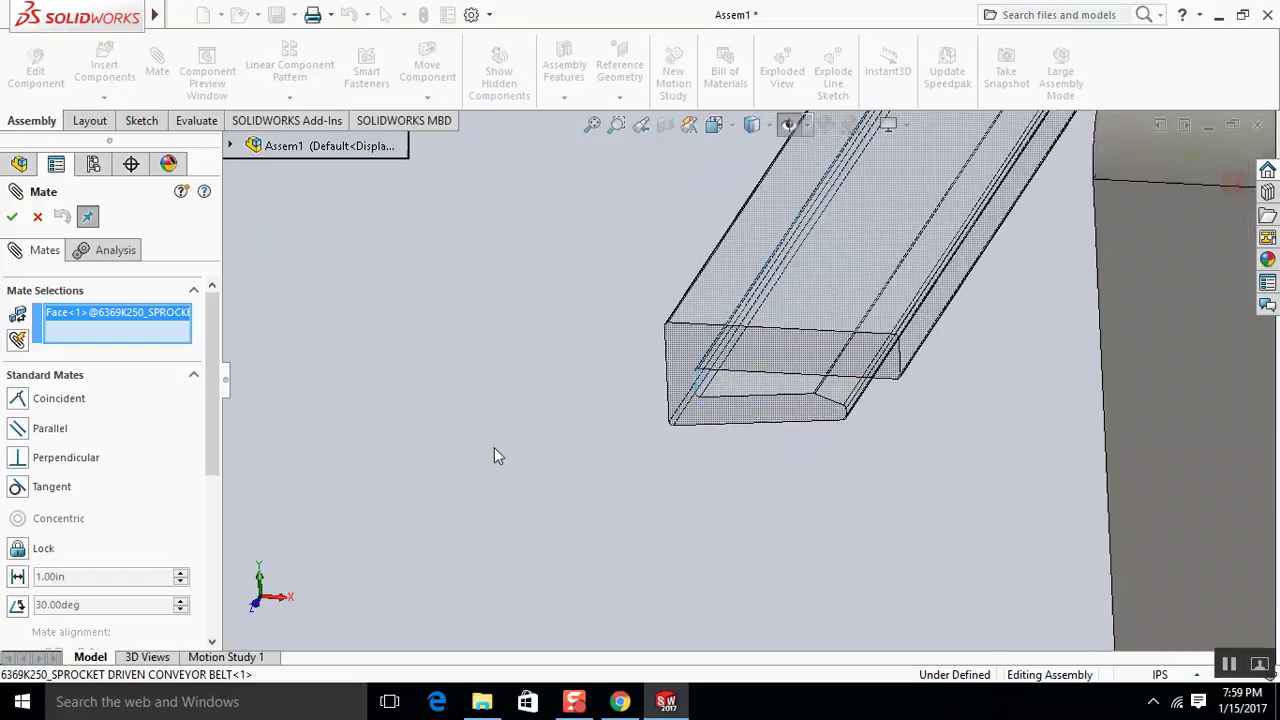
scroll(780, 378, up, 3)
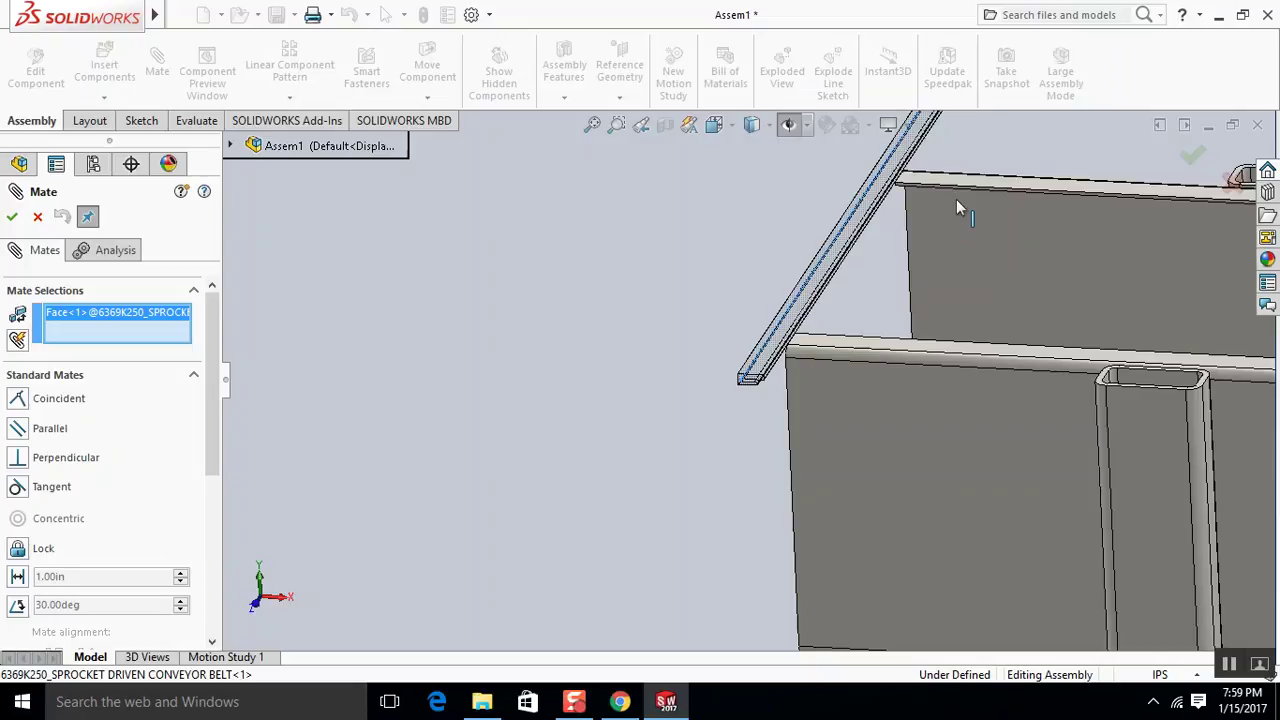
scroll(965, 188, down, 6)
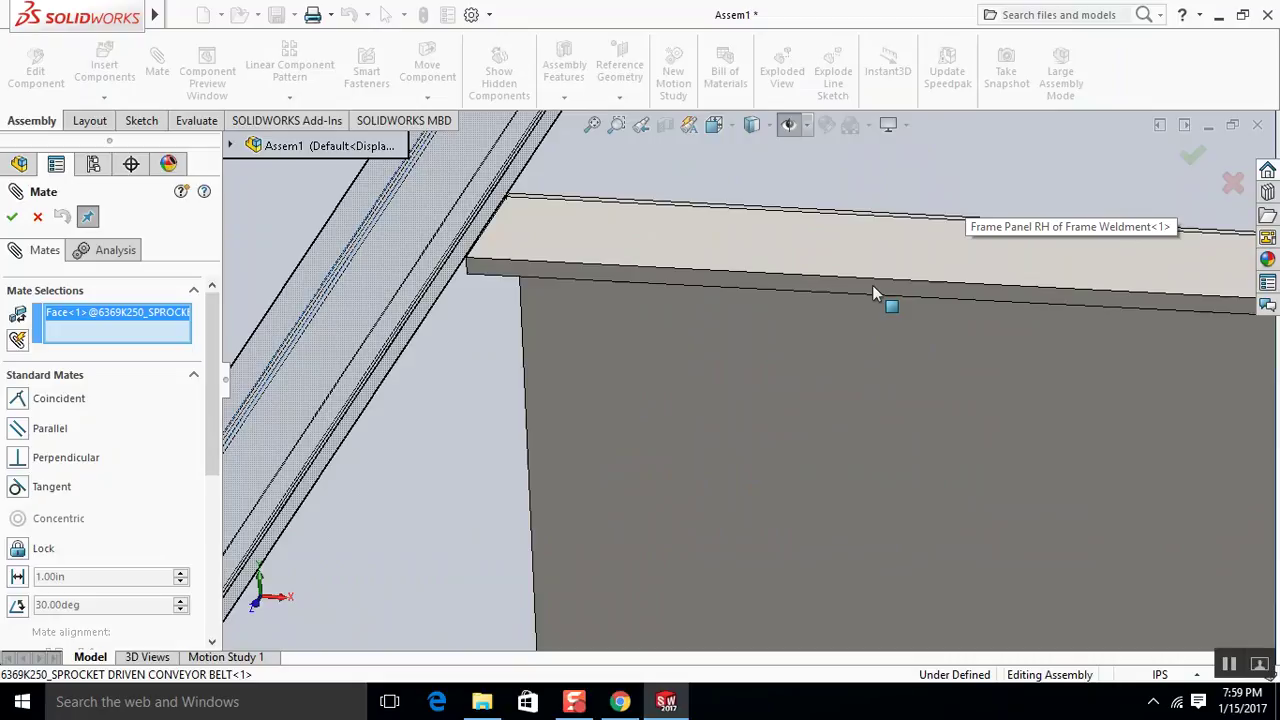
click(871, 290)
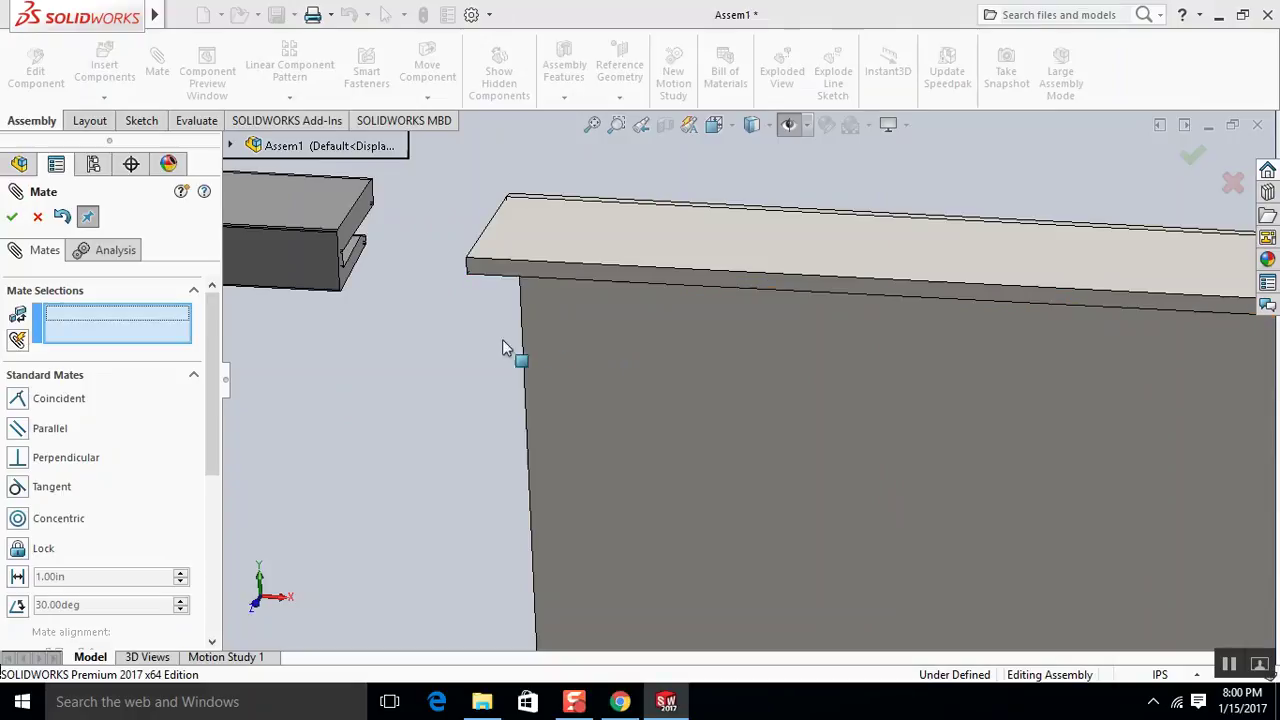
key(Up)
key(Up)
key(Up)
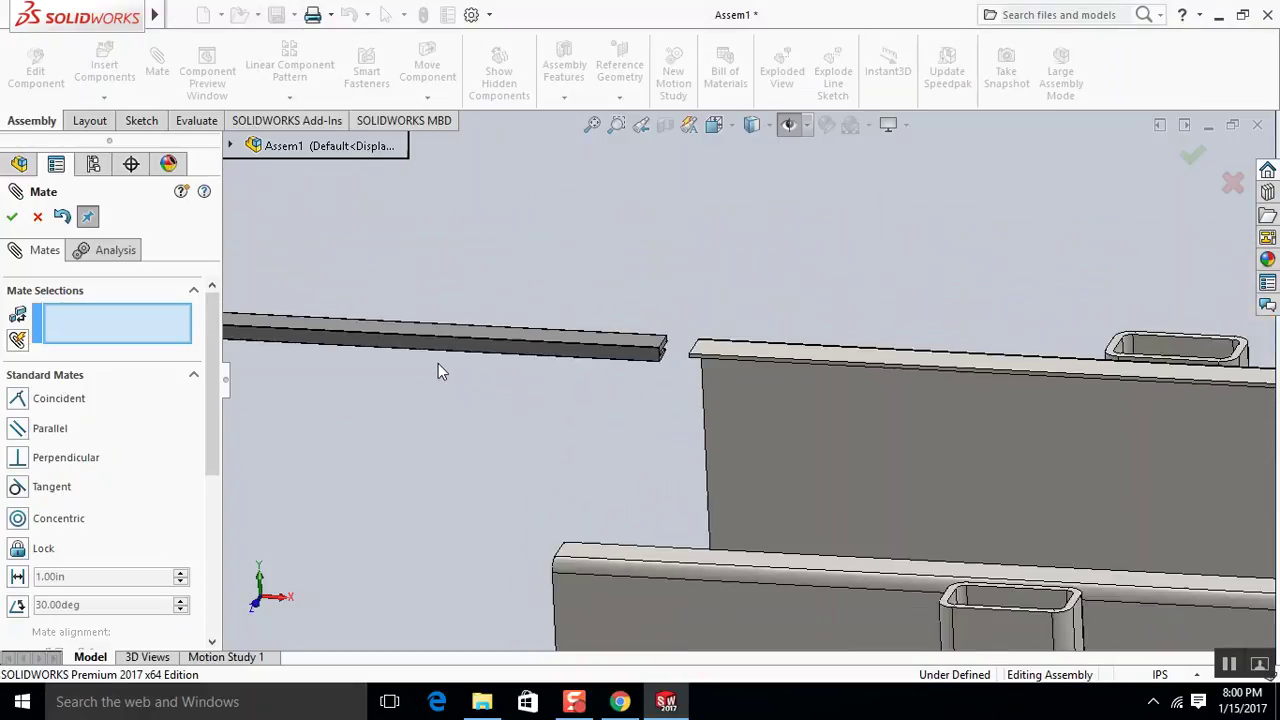
middle_drag(438, 364, 529, 405)
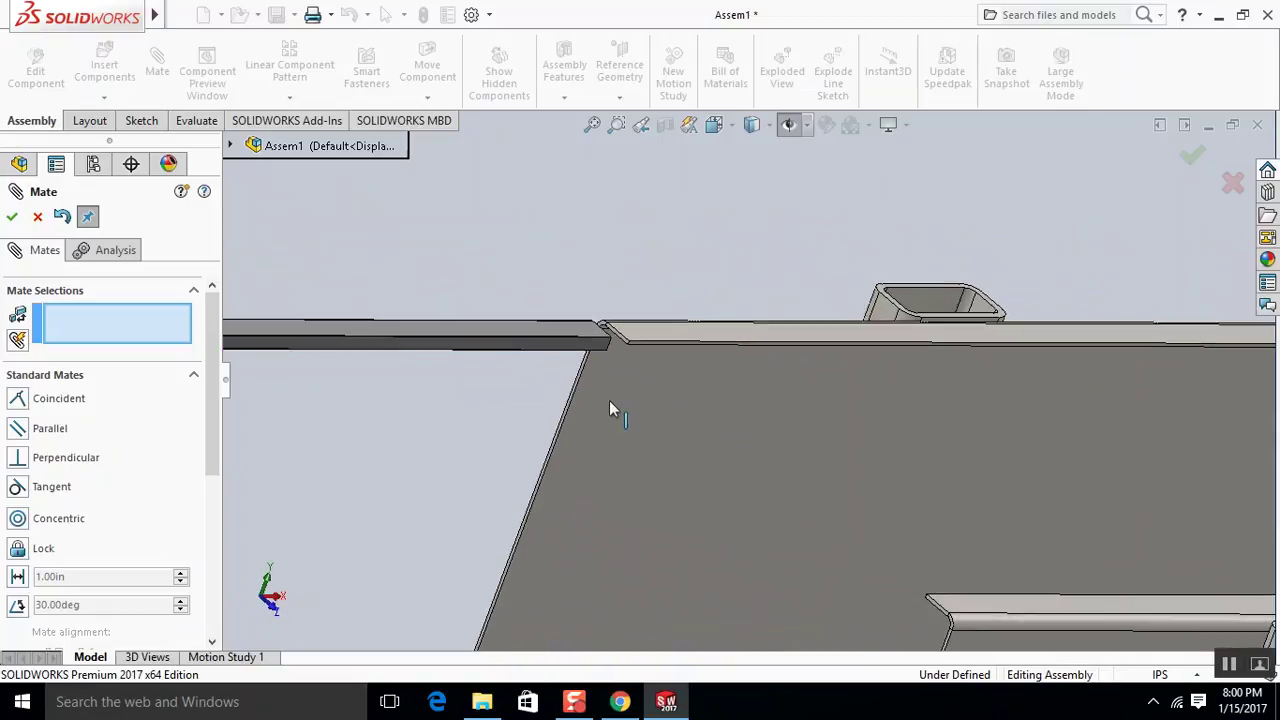
click(12, 218)
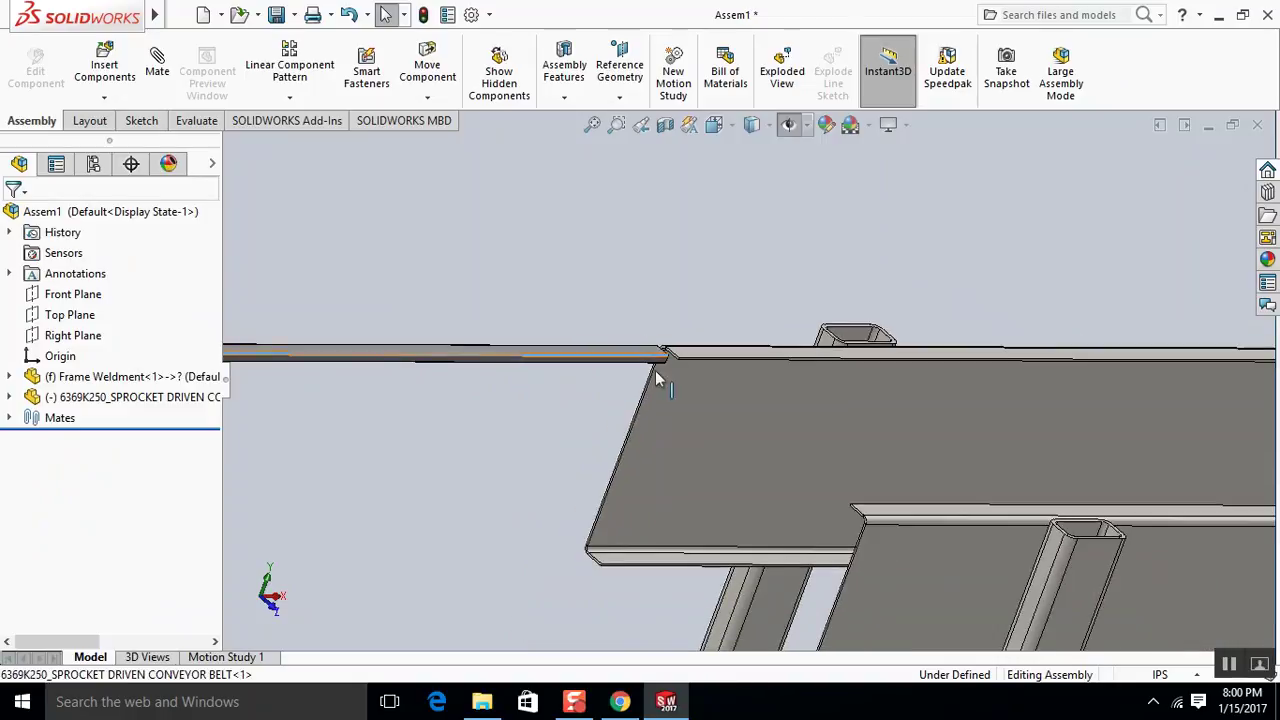
Drag the conveyor belt along the frame panel into line and inspect its fit.
click(657, 376)
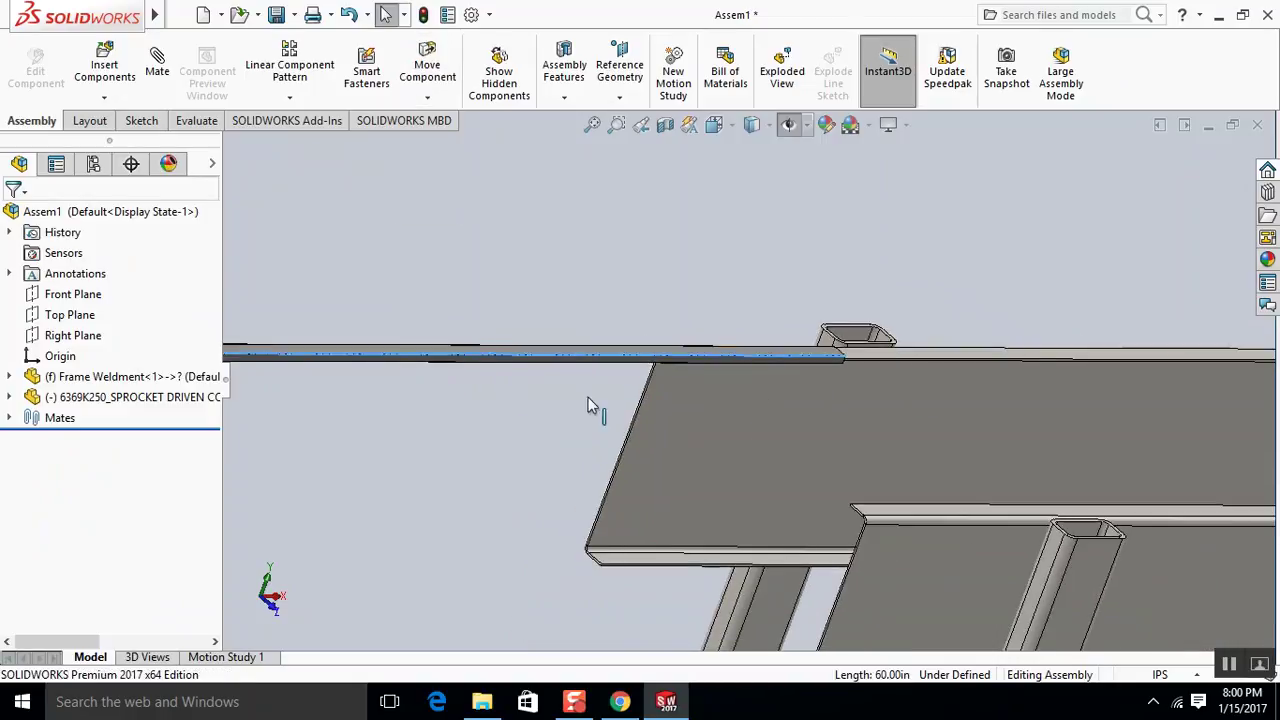
drag(589, 405, 949, 363)
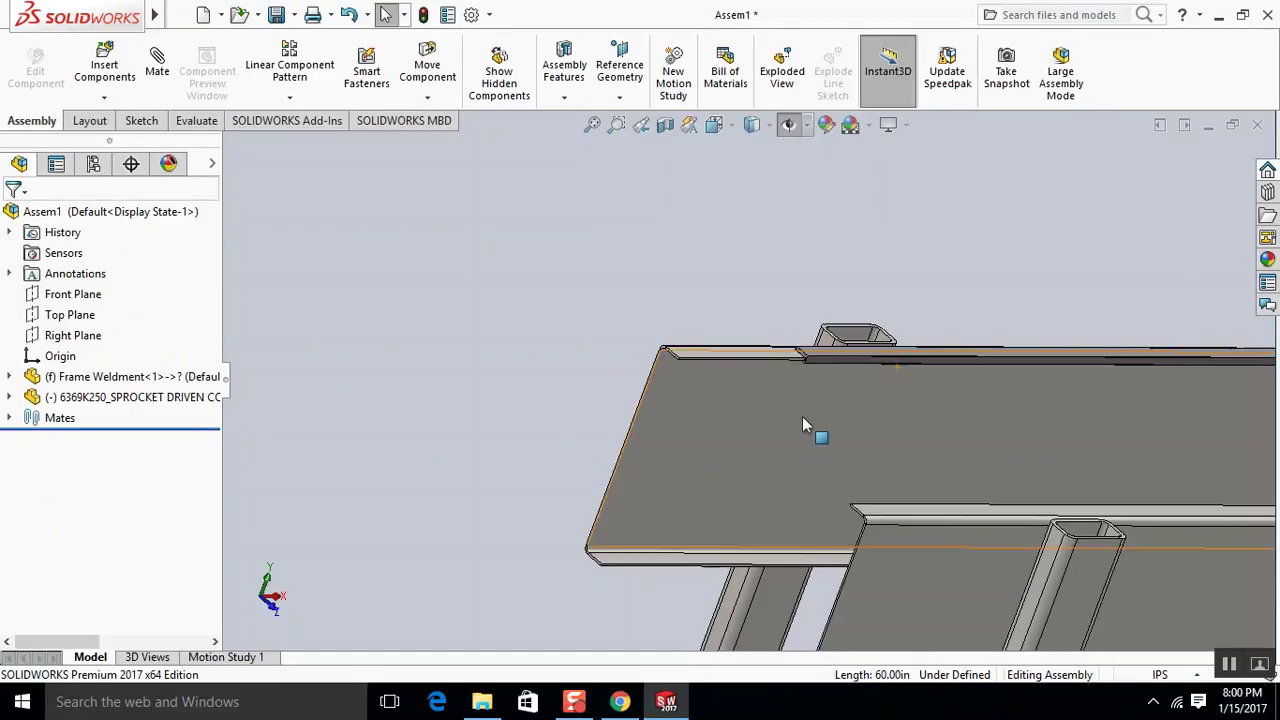
key(ctrl+z)
key(ctrl+z)
key(ctrl+z)
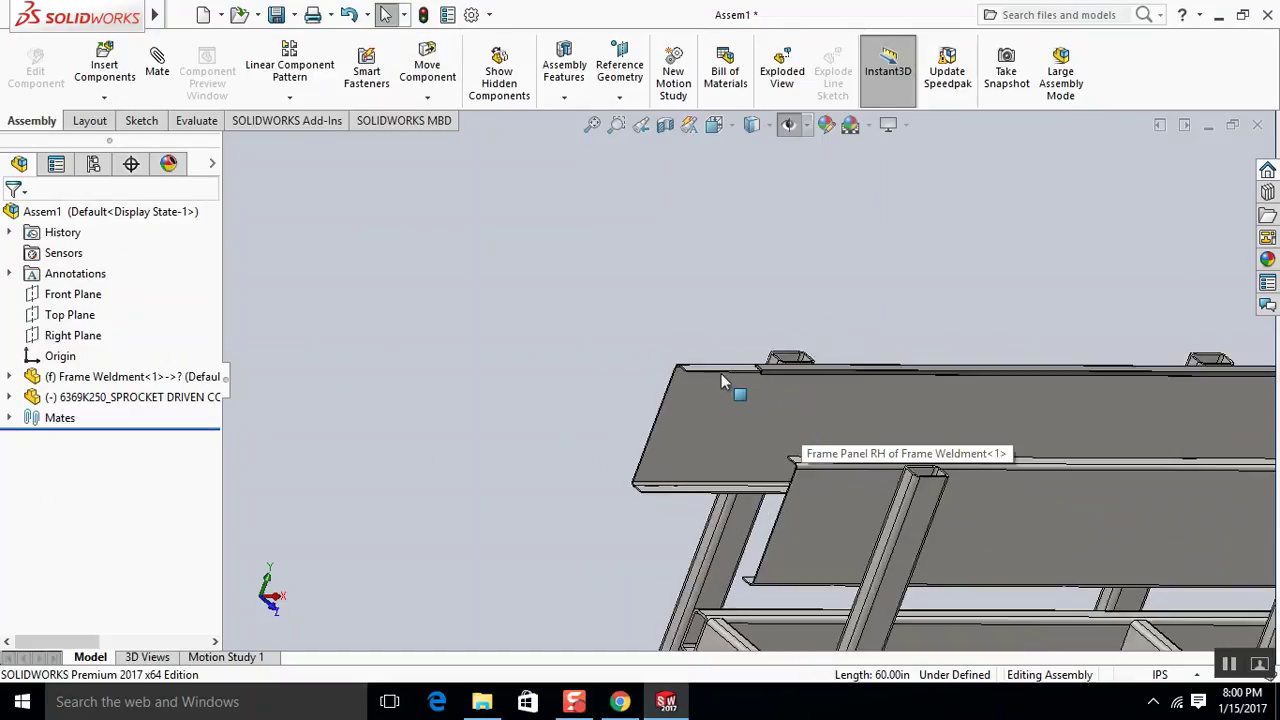
scroll(722, 378, down, 4)
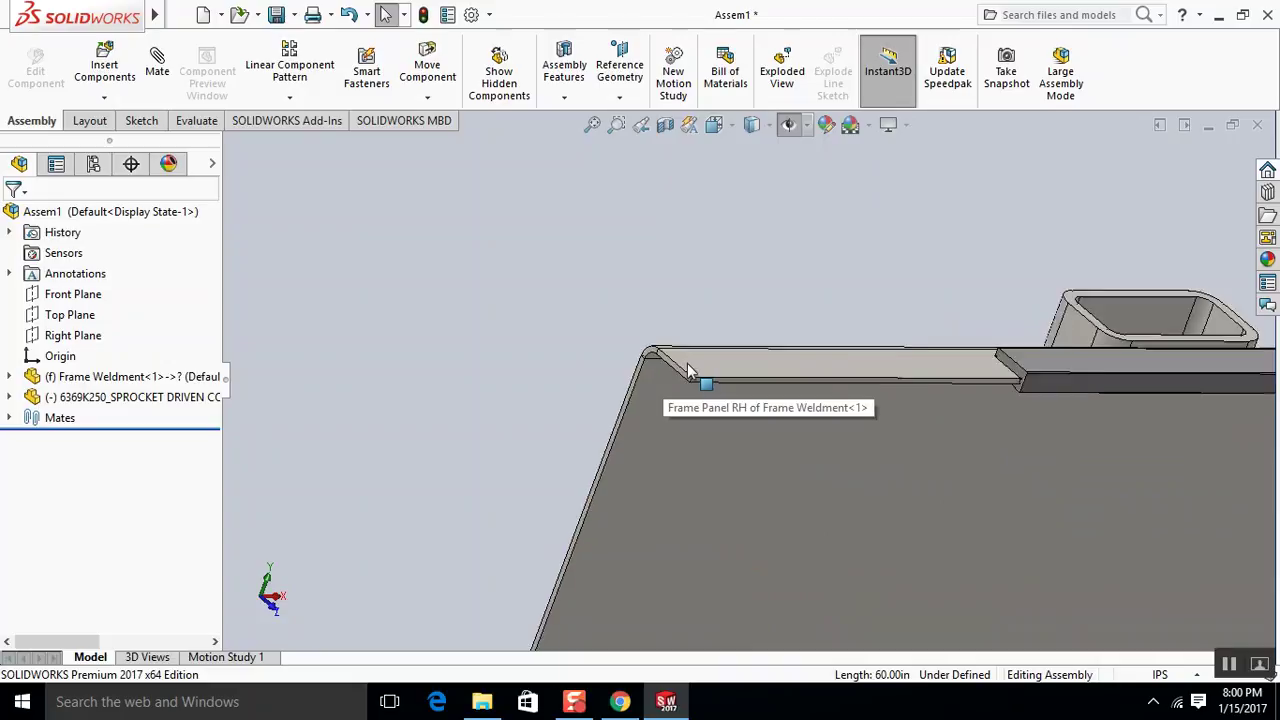
scroll(688, 372, down, 1)
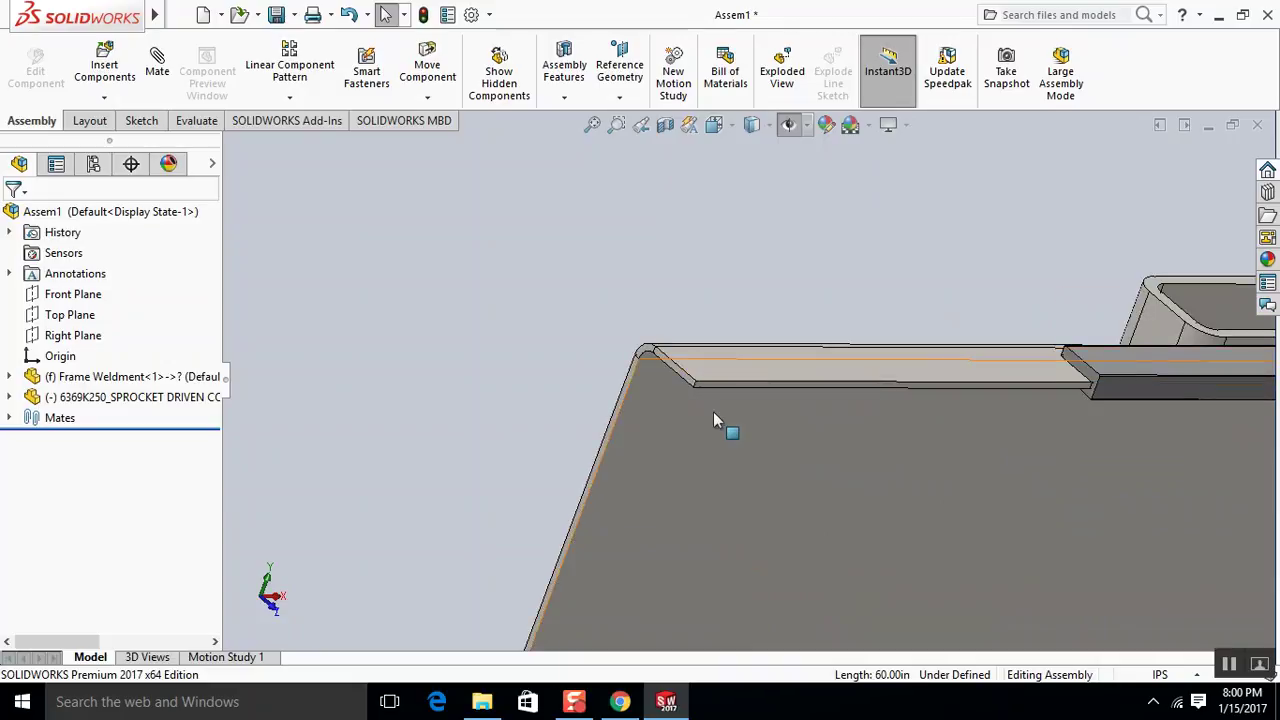
scroll(715, 420, up, 3)
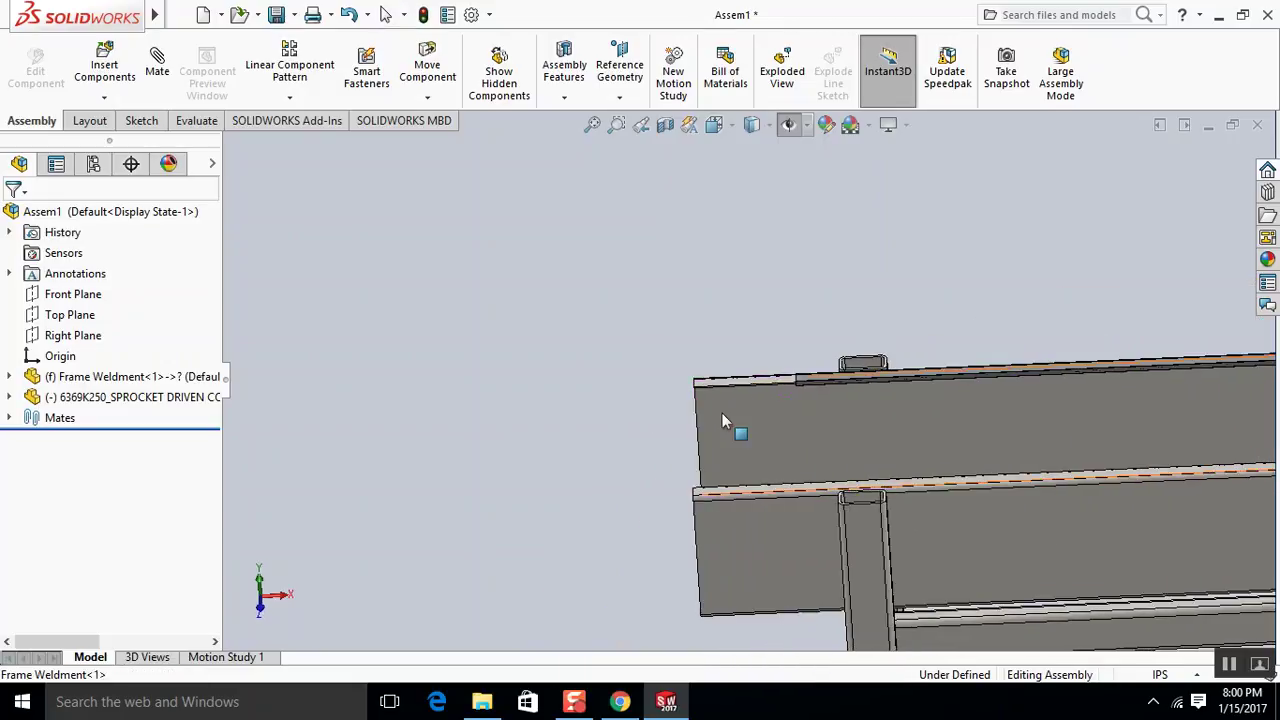
scroll(716, 420, up, 1)
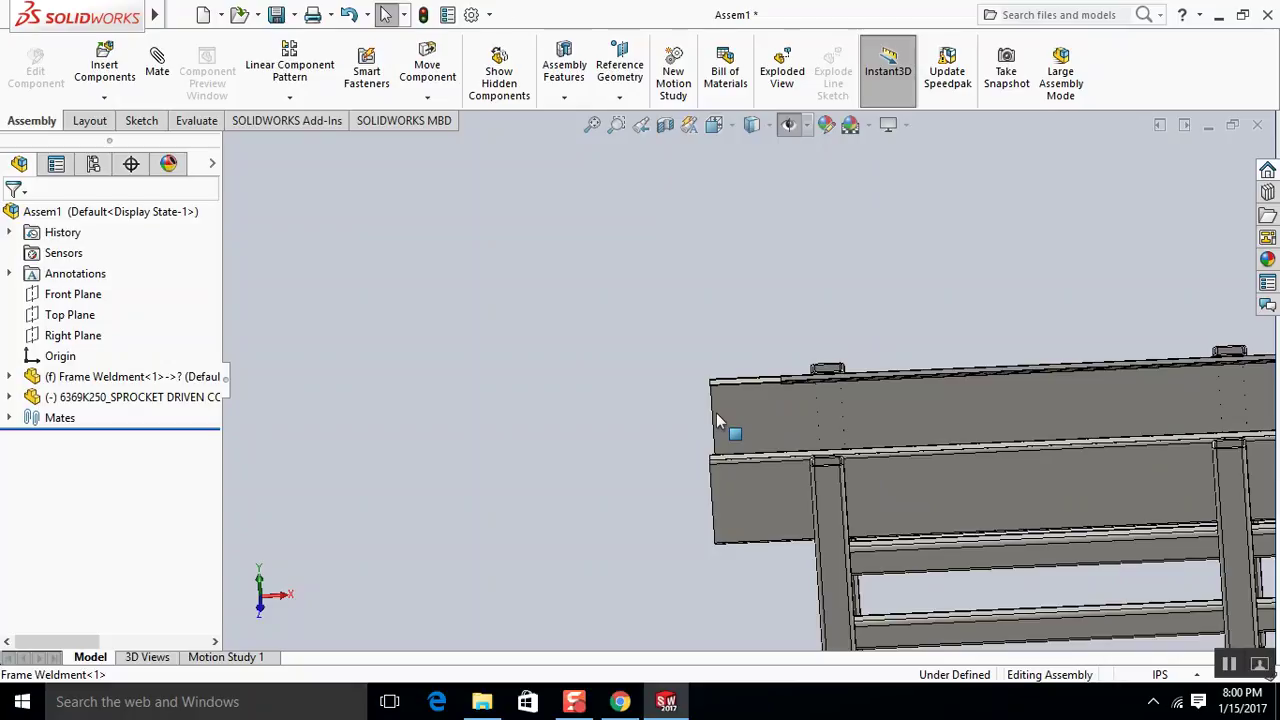
Insert the 6369K831 sprocket from Purchased Parts and place it in the assembly.
key(i)
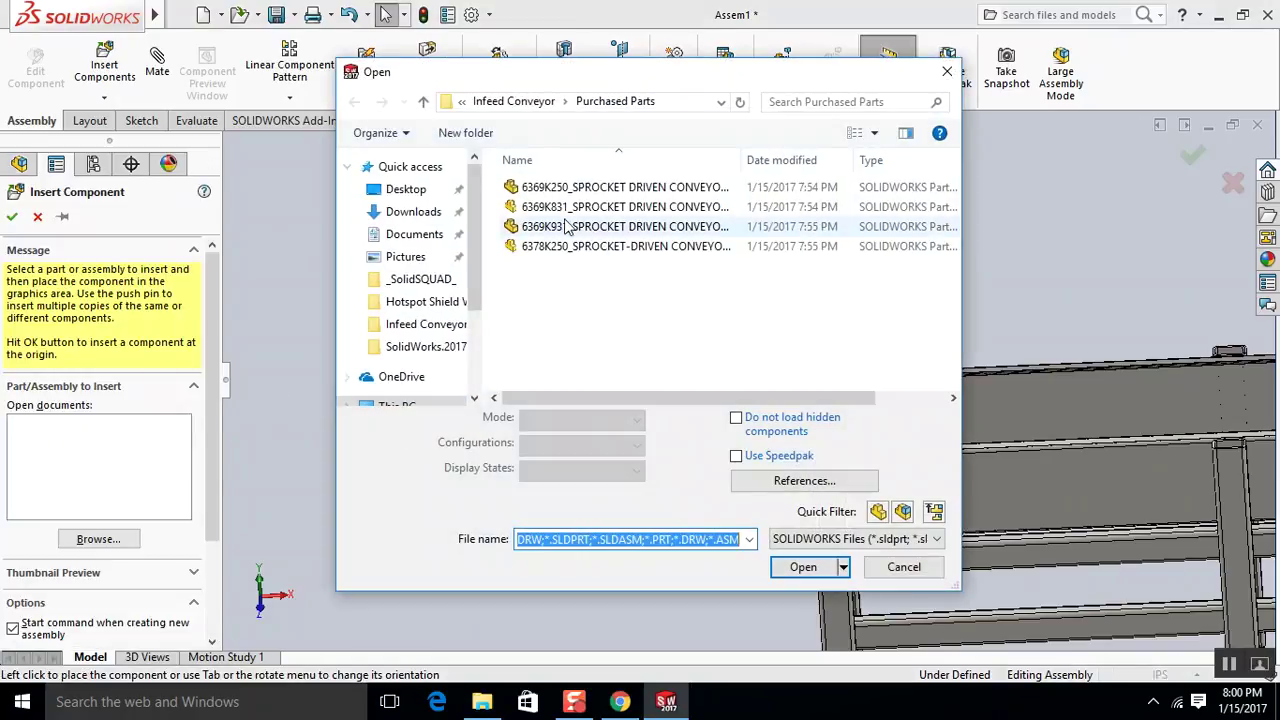
click(566, 207)
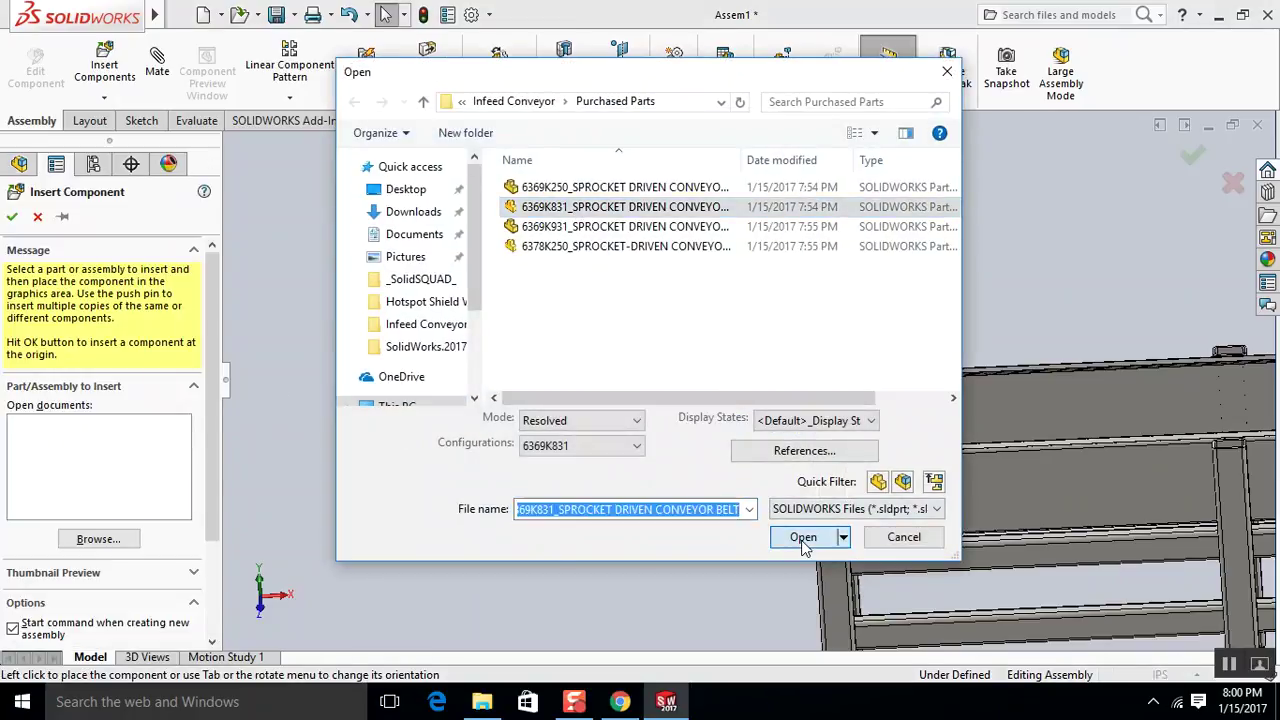
click(803, 540)
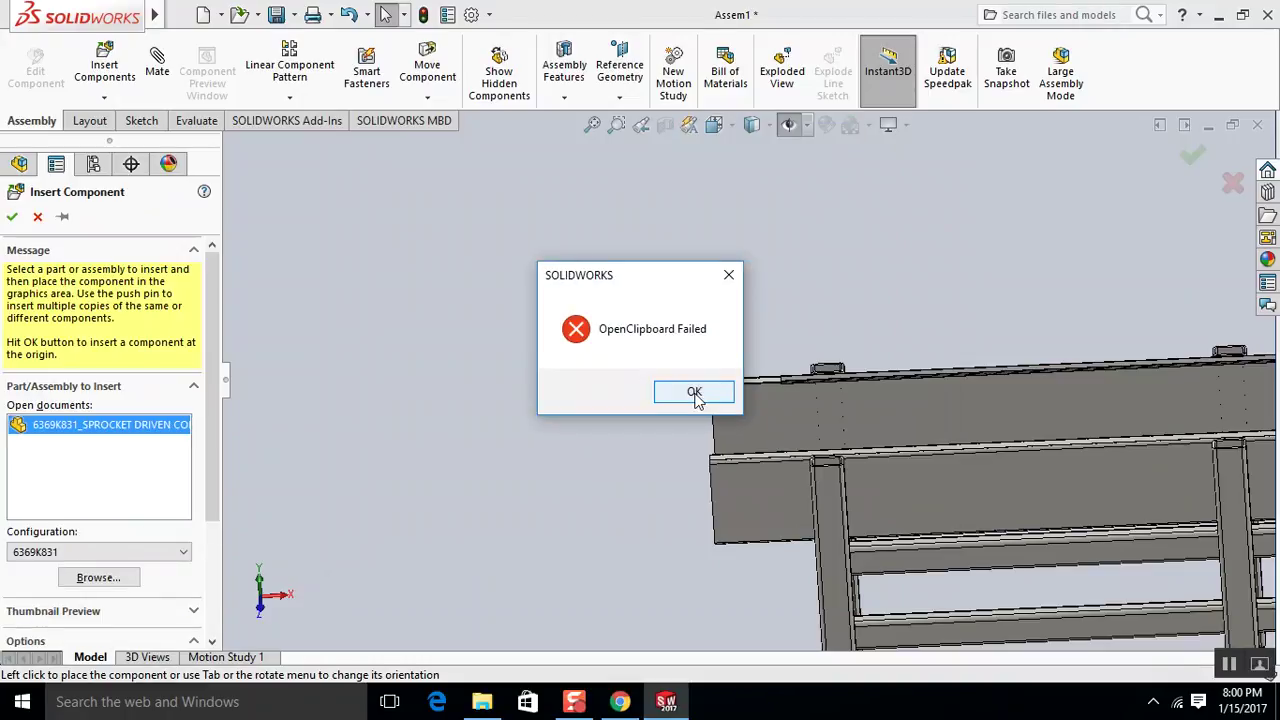
click(694, 393)
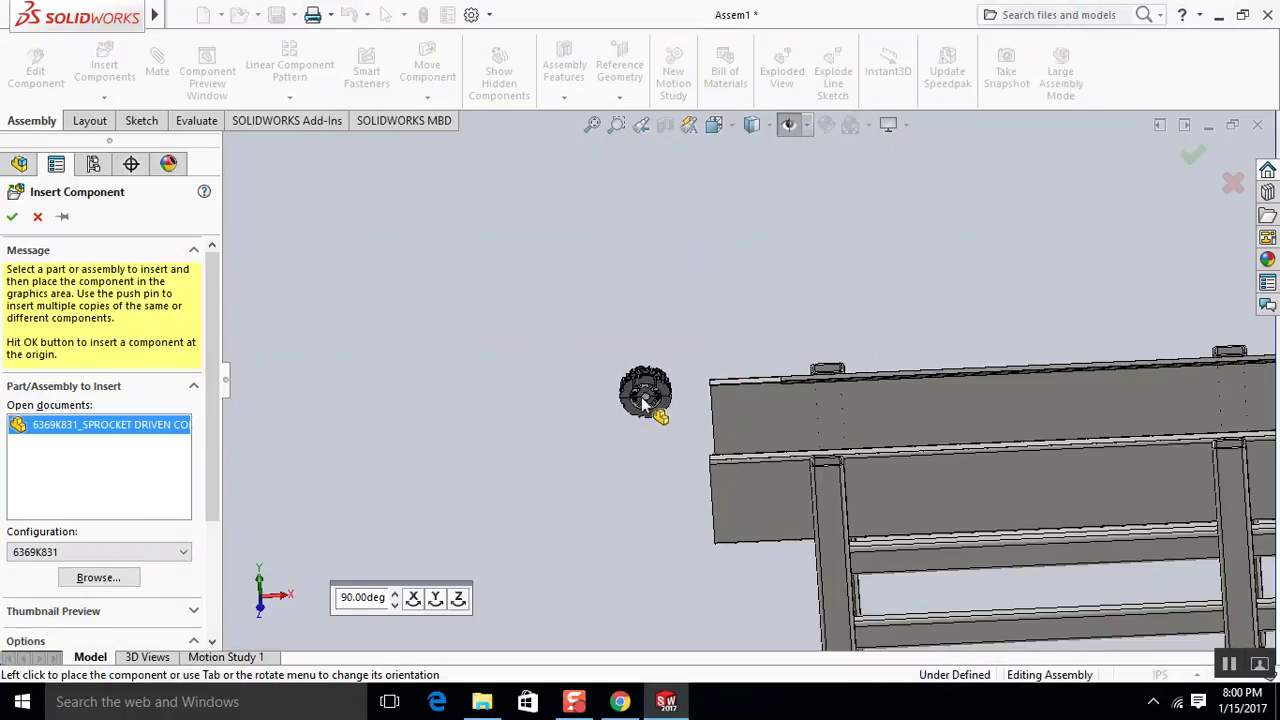
click(645, 398)
scroll(640, 380, down, 3)
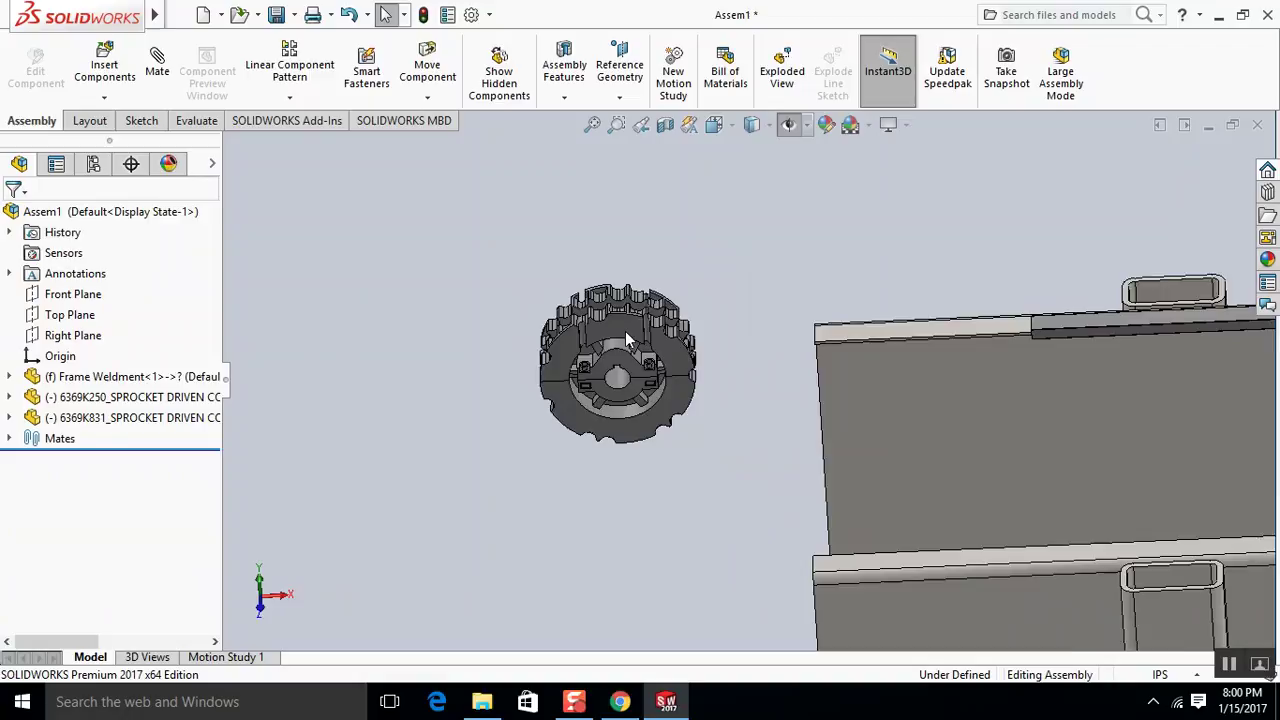
scroll(624, 333, down, 3)
scroll(556, 350, up, 1)
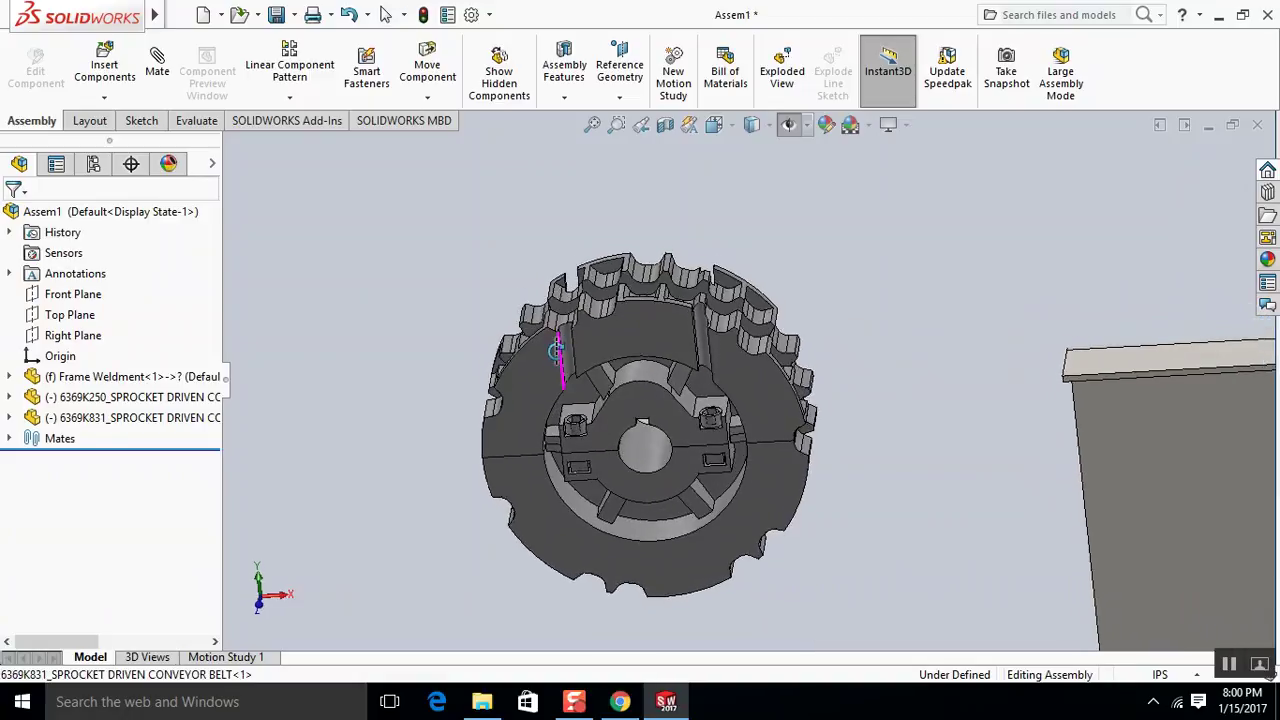
middle_drag(556, 350, 570, 330)
scroll(639, 402, up, 2)
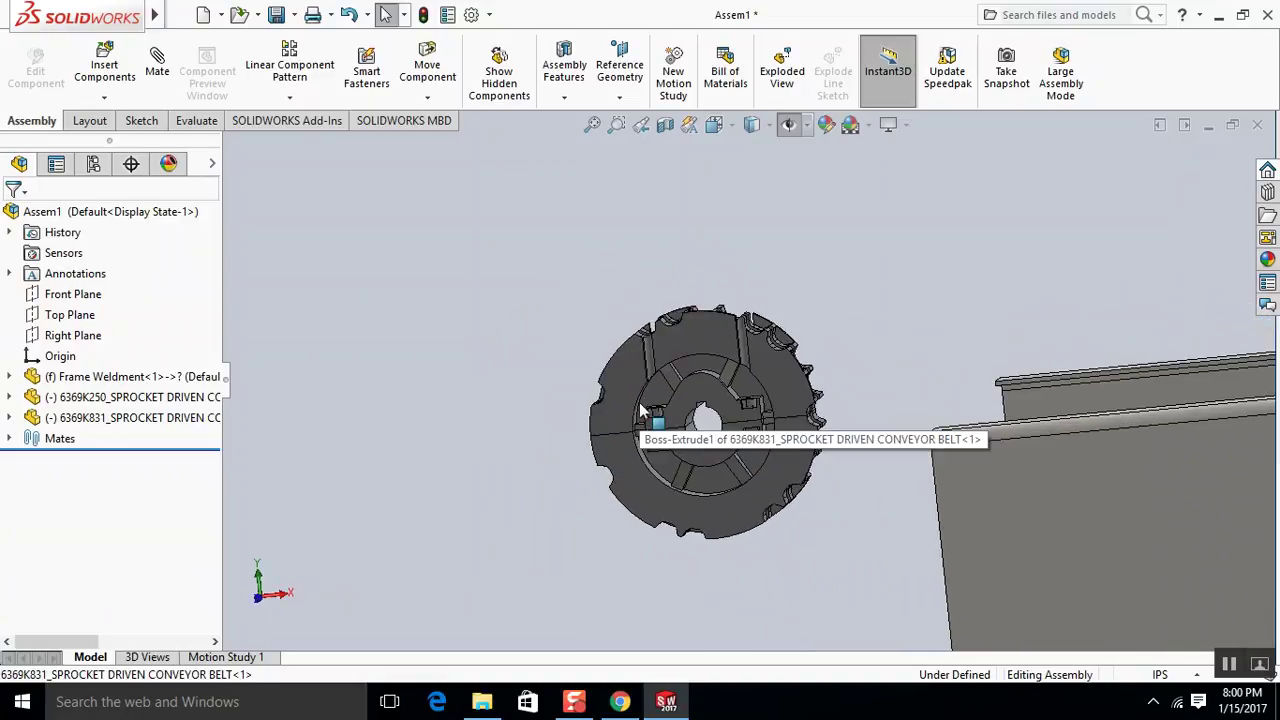
scroll(670, 372, up, 1)
Insert the 6369K931 idler wheel and place it beside the frame beam.
right_drag(670, 372, 562, 345)
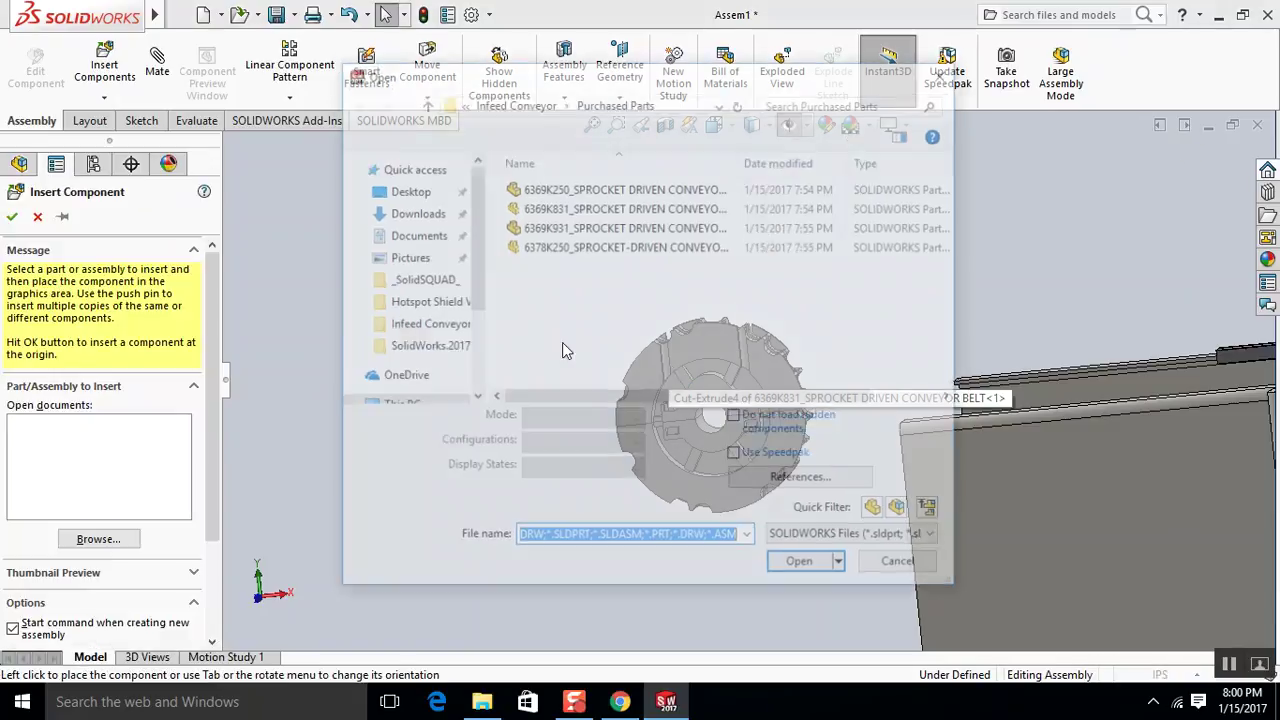
click(650, 227)
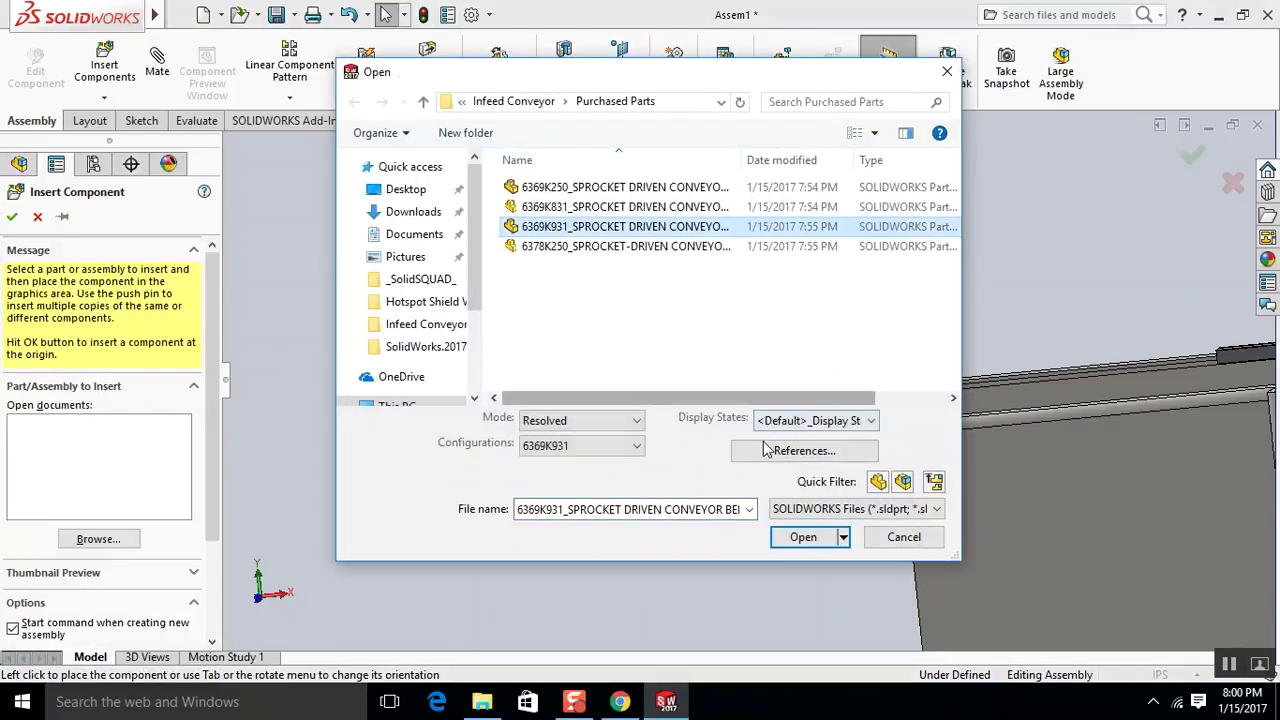
click(803, 537)
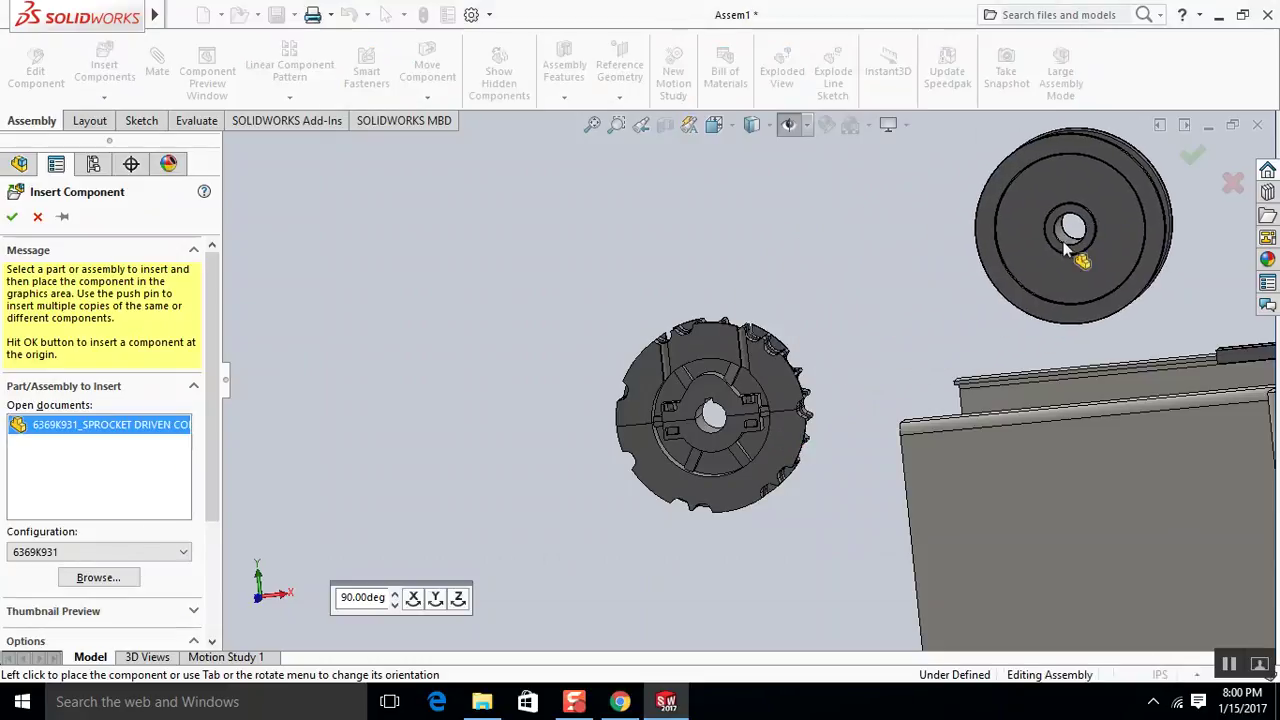
click(1100, 240)
scroll(914, 329, down, 3)
scroll(826, 342, up, 6)
middle_drag(826, 350, 730, 400)
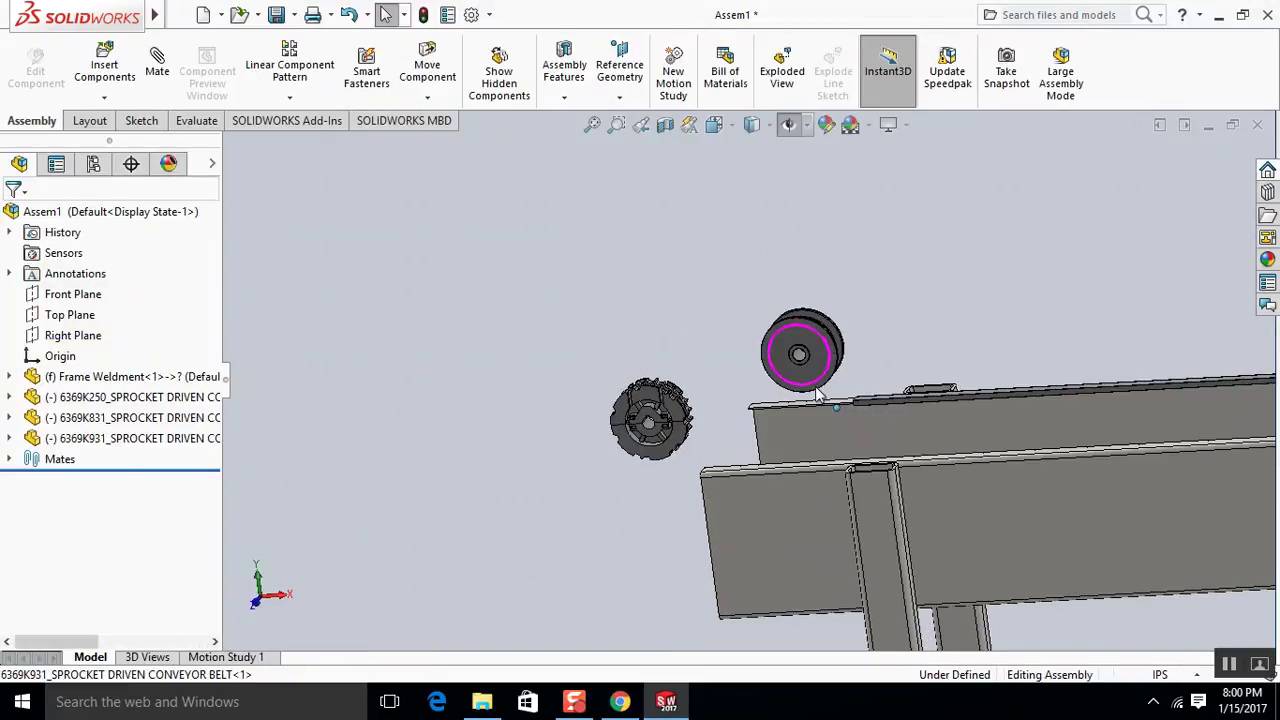
Insert the 6378K250 conveyor belt, place it near the frame, and start a mate.
key(Return)
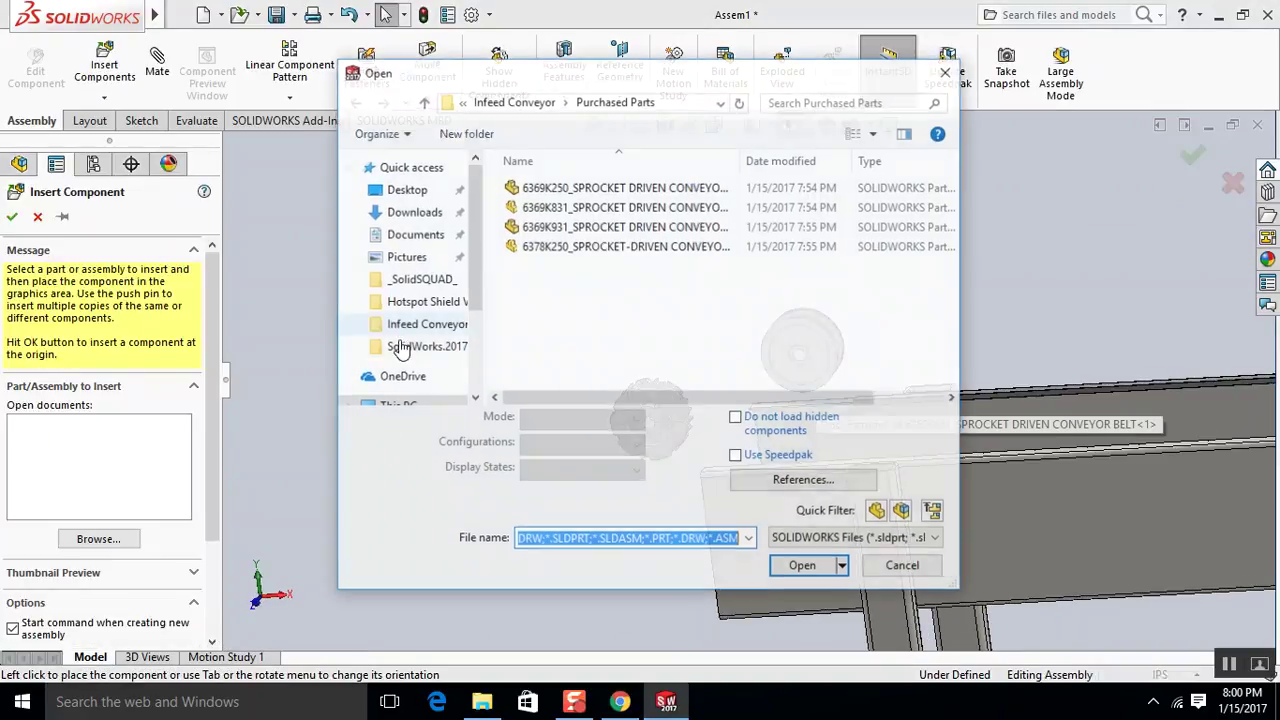
click(620, 246)
click(802, 537)
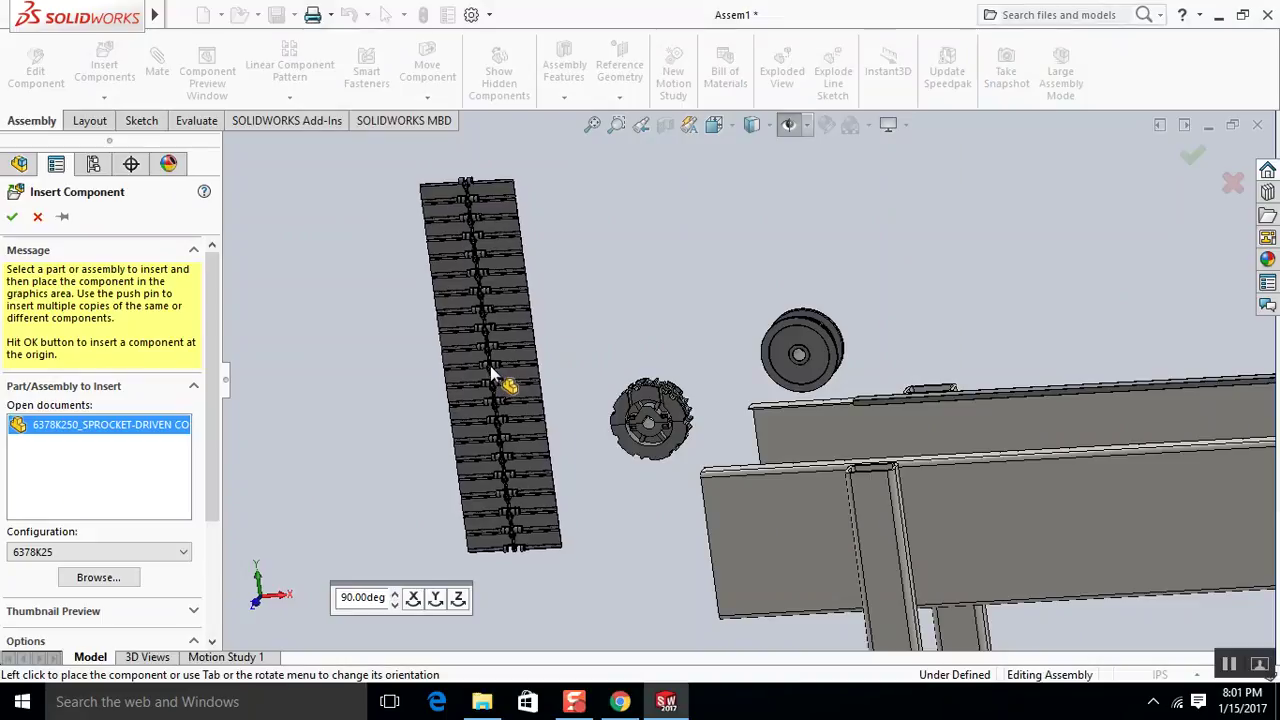
click(492, 368)
scroll(549, 409, down, 3)
scroll(558, 396, up, 3)
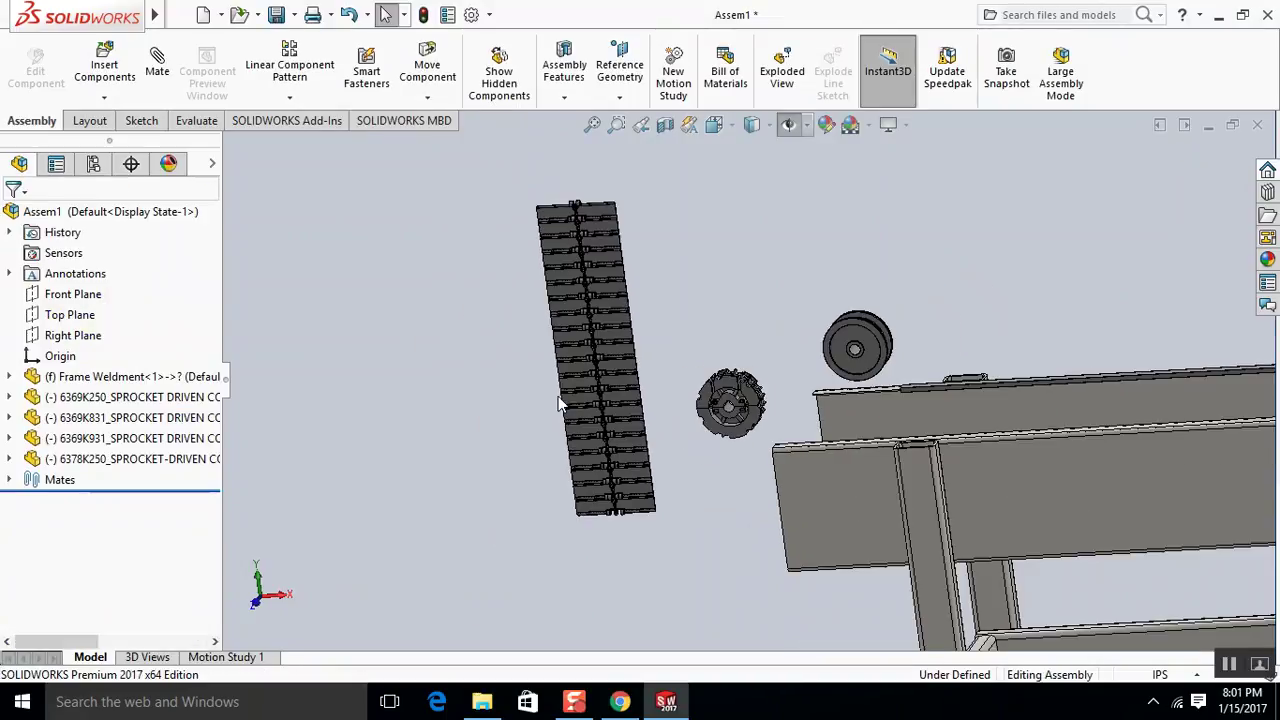
mouse_move(571, 386)
middle_down()
mouse_move(557, 506)
mouse_move(600, 372)
mouse_move(523, 371)
mouse_move(537, 400)
mouse_move(565, 385)
middle_up()
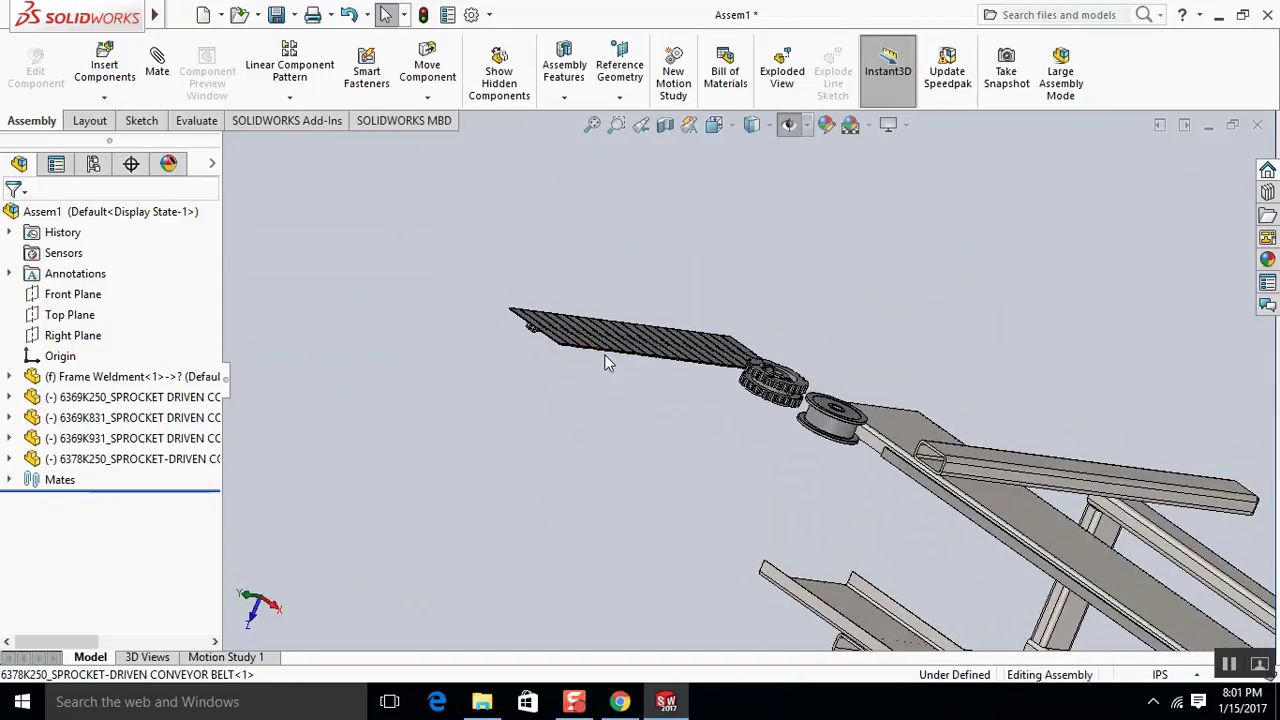
middle_drag(604, 362, 633, 365)
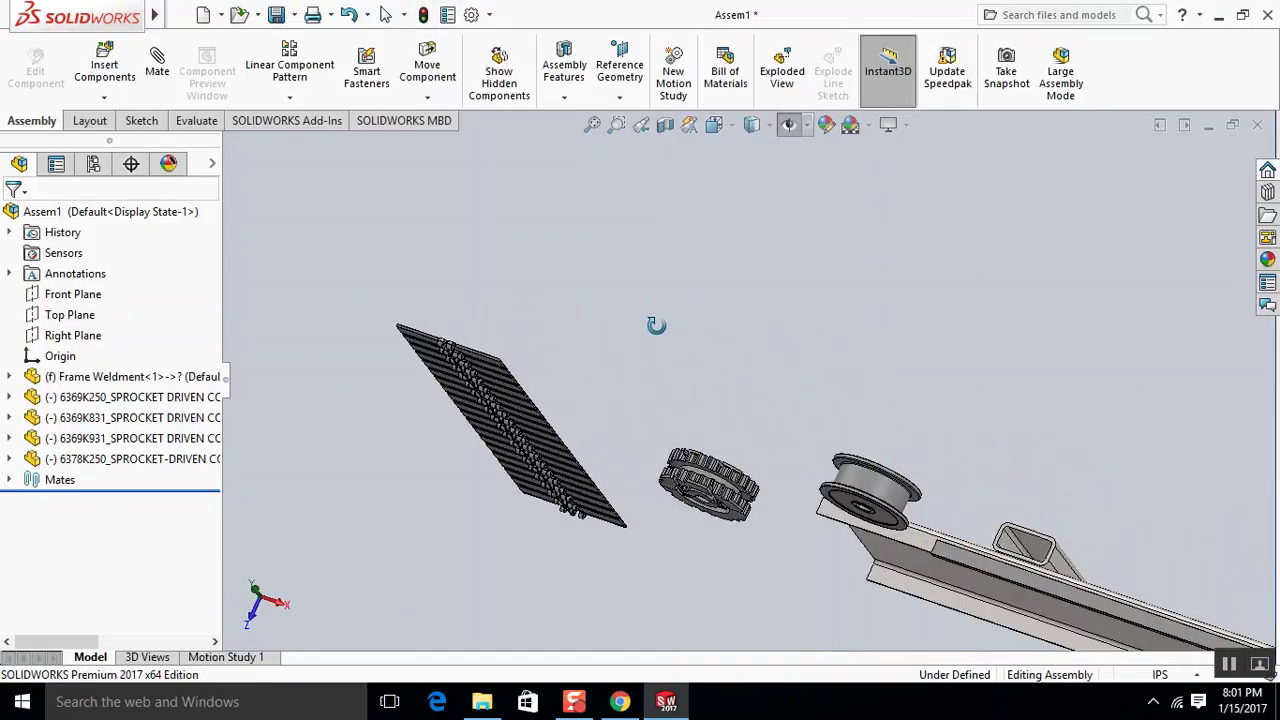
middle_drag(656, 325, 486, 366)
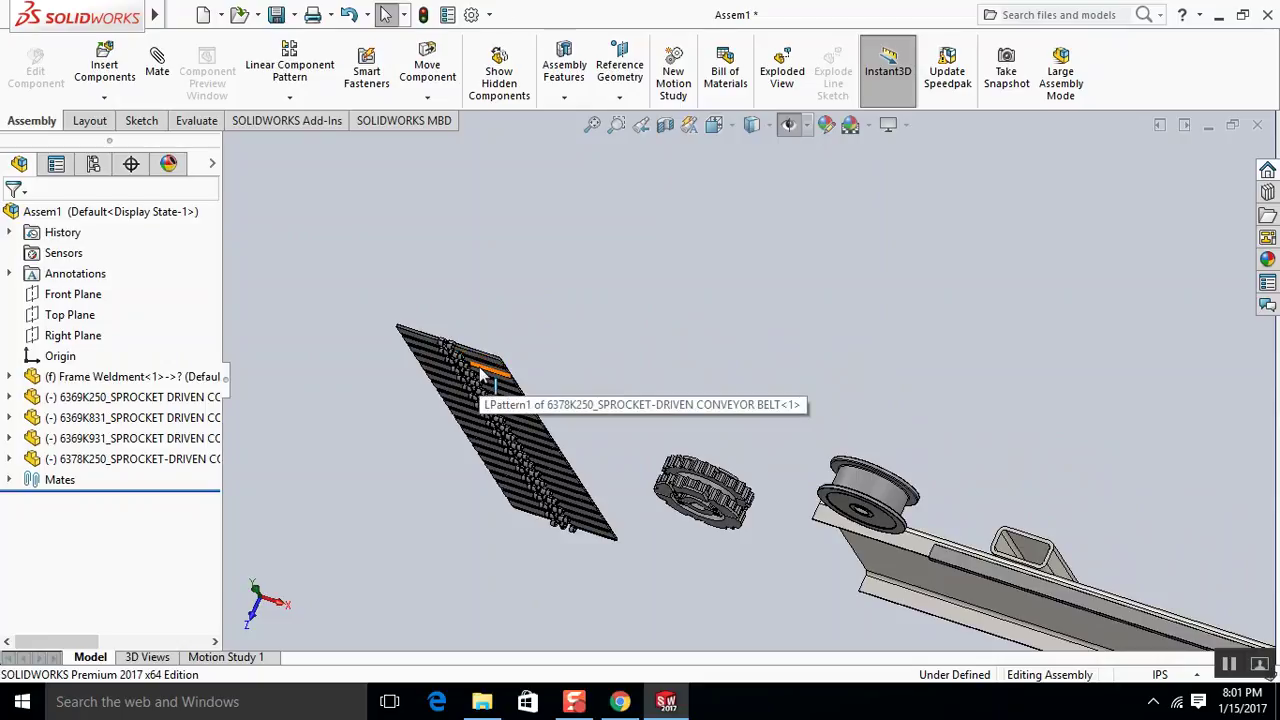
key(m)
scroll(541, 384, up, 3)
Mate a 6378K250 belt face coincident to the 6369K250 wear strip face on the frame.
scroll(600, 370, down, 5)
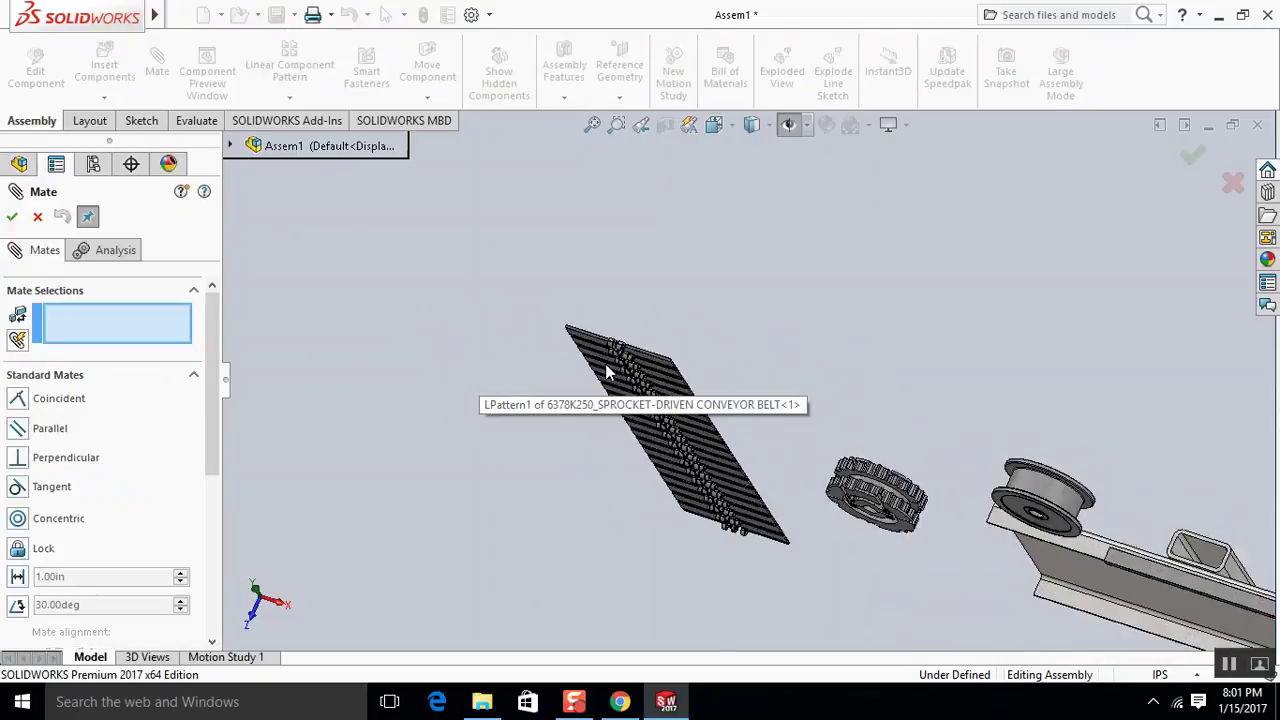
scroll(611, 361, down, 5)
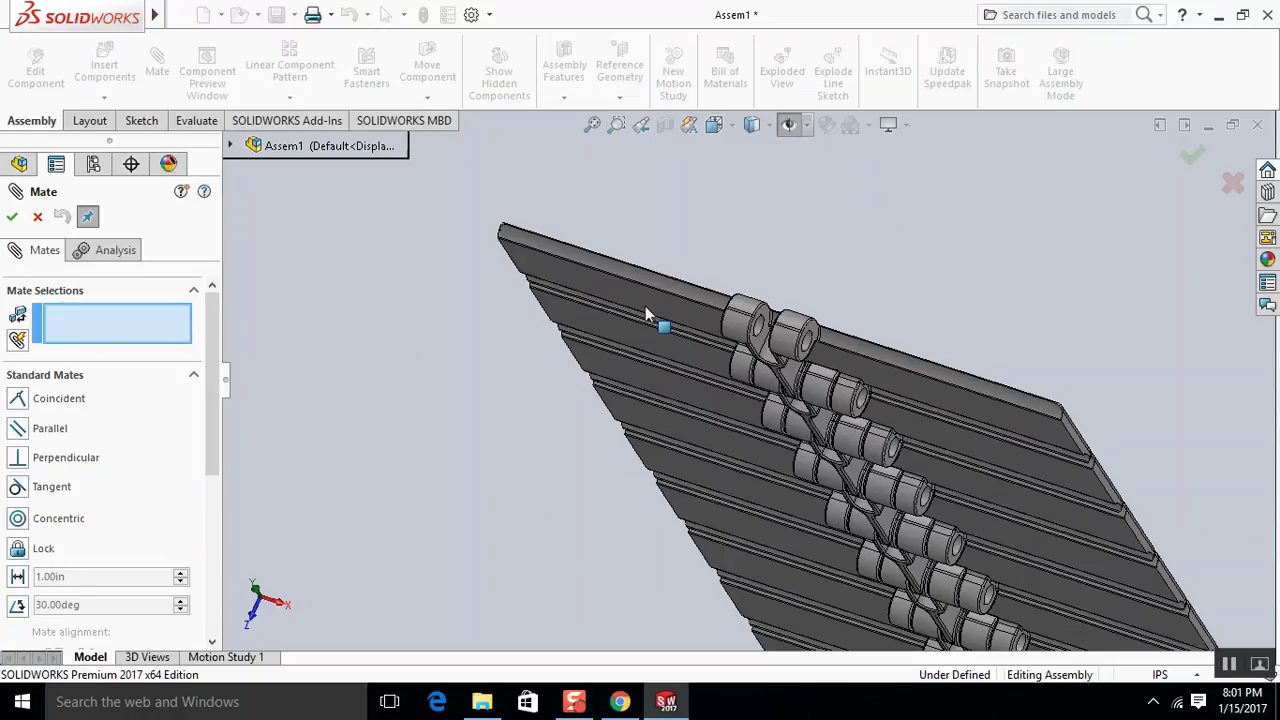
click(600, 302)
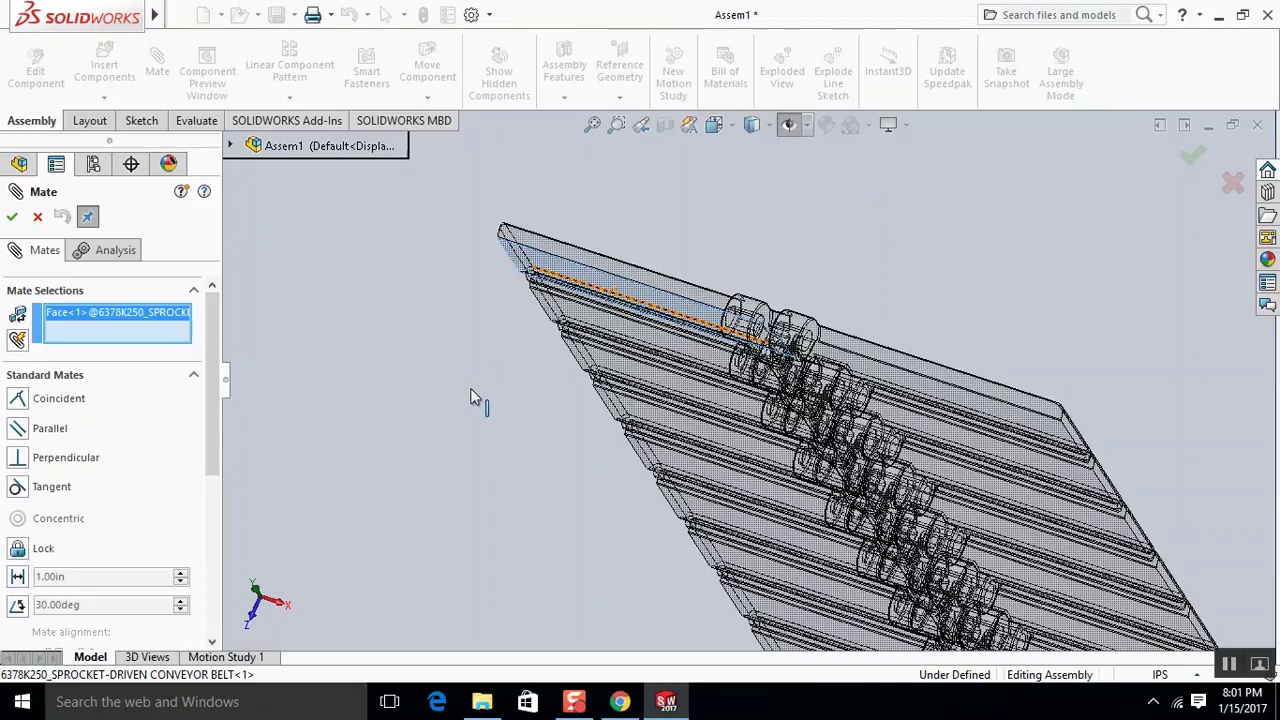
scroll(474, 398, up, 6)
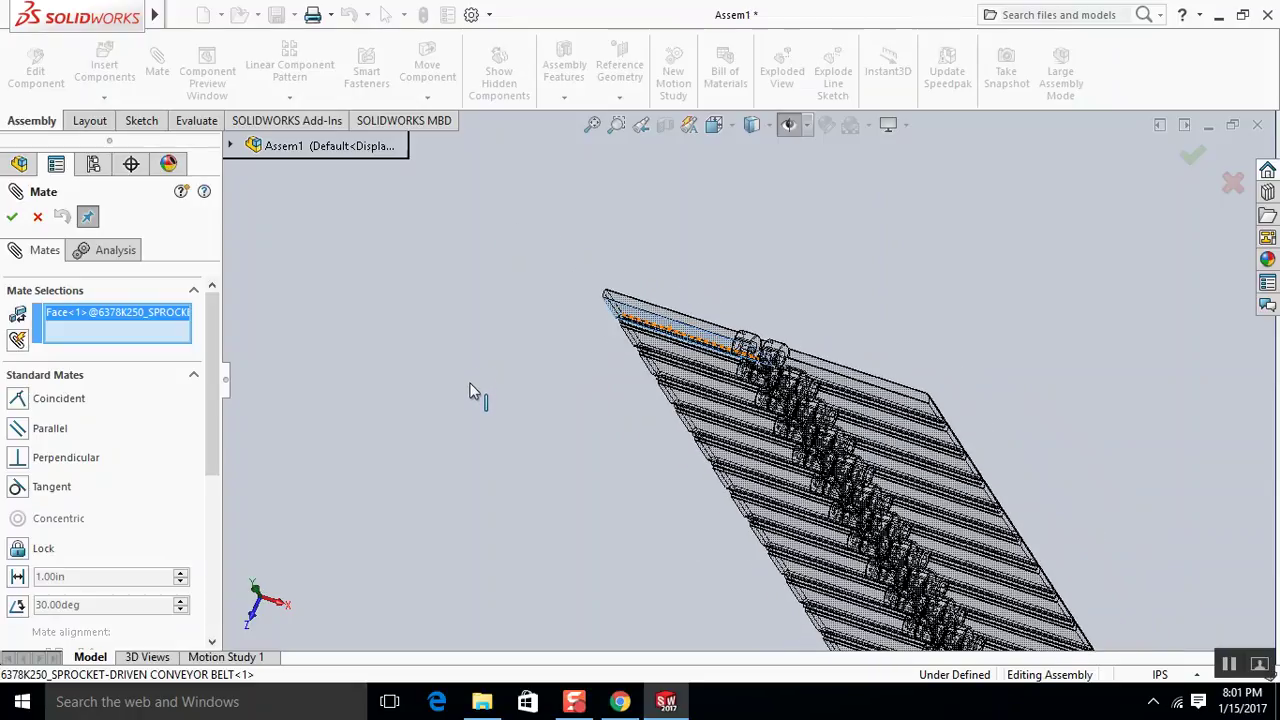
scroll(505, 343, up, 5)
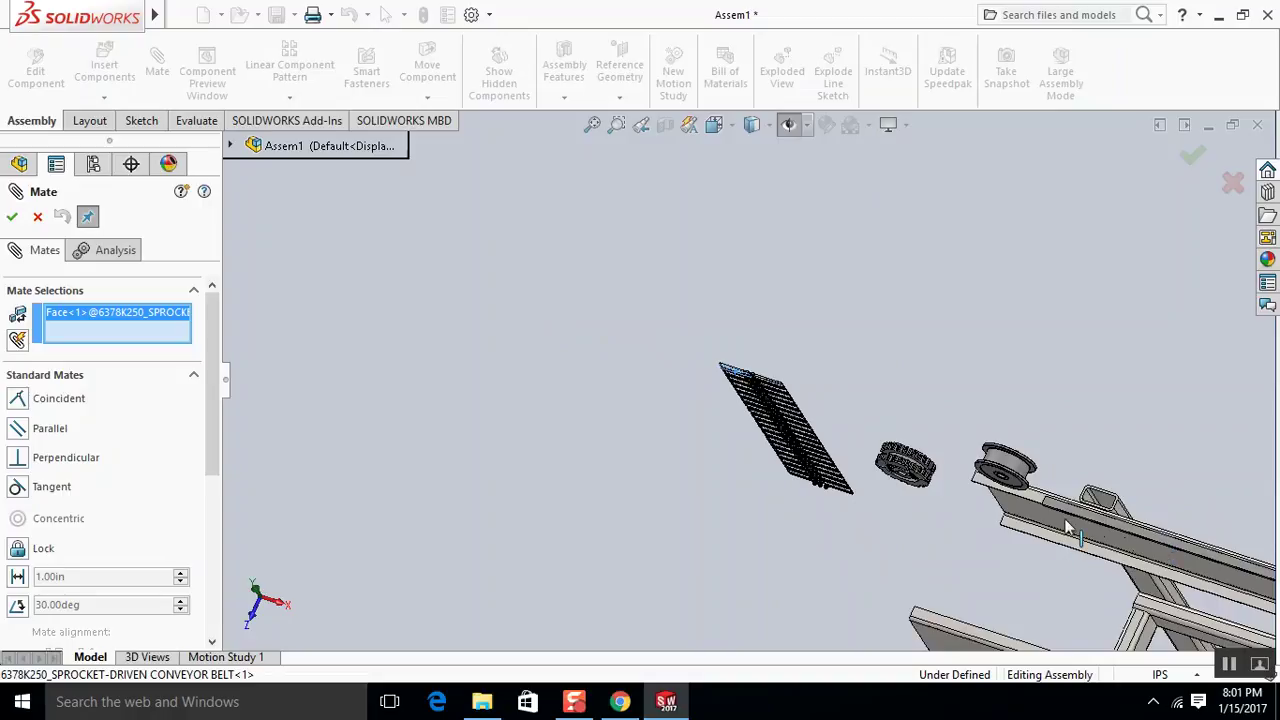
scroll(1073, 513, down, 5)
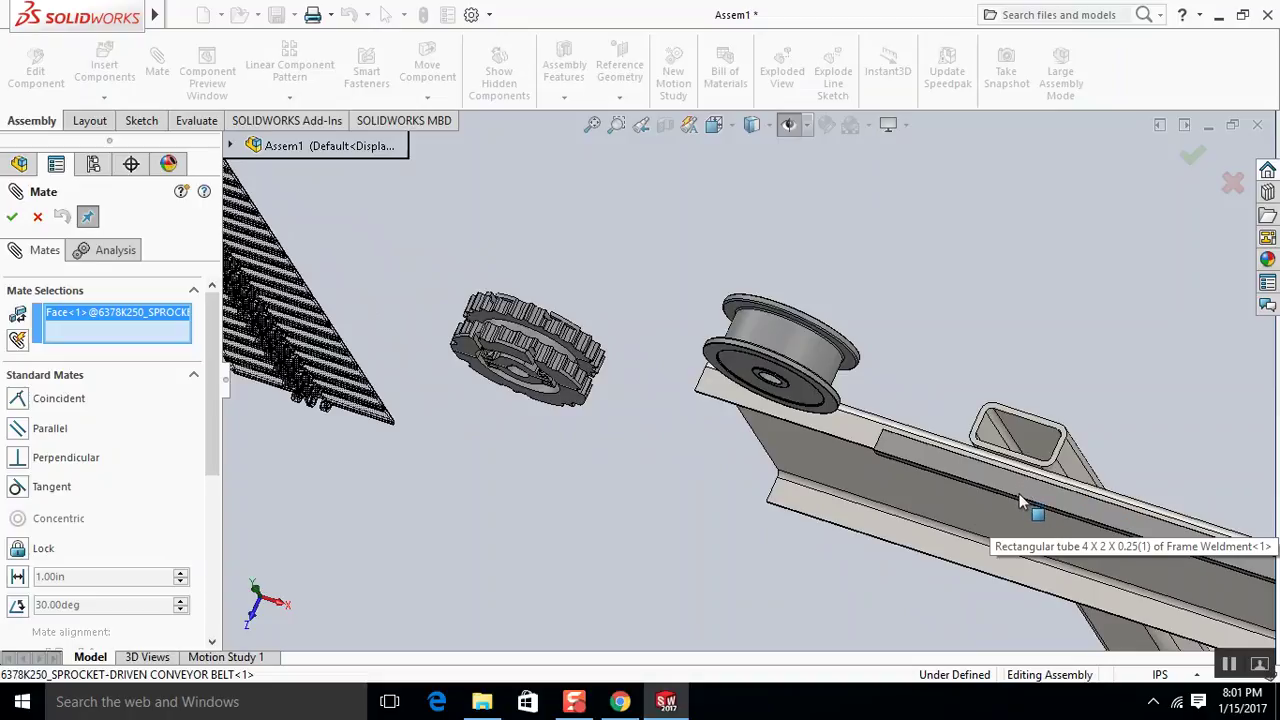
click(1022, 503)
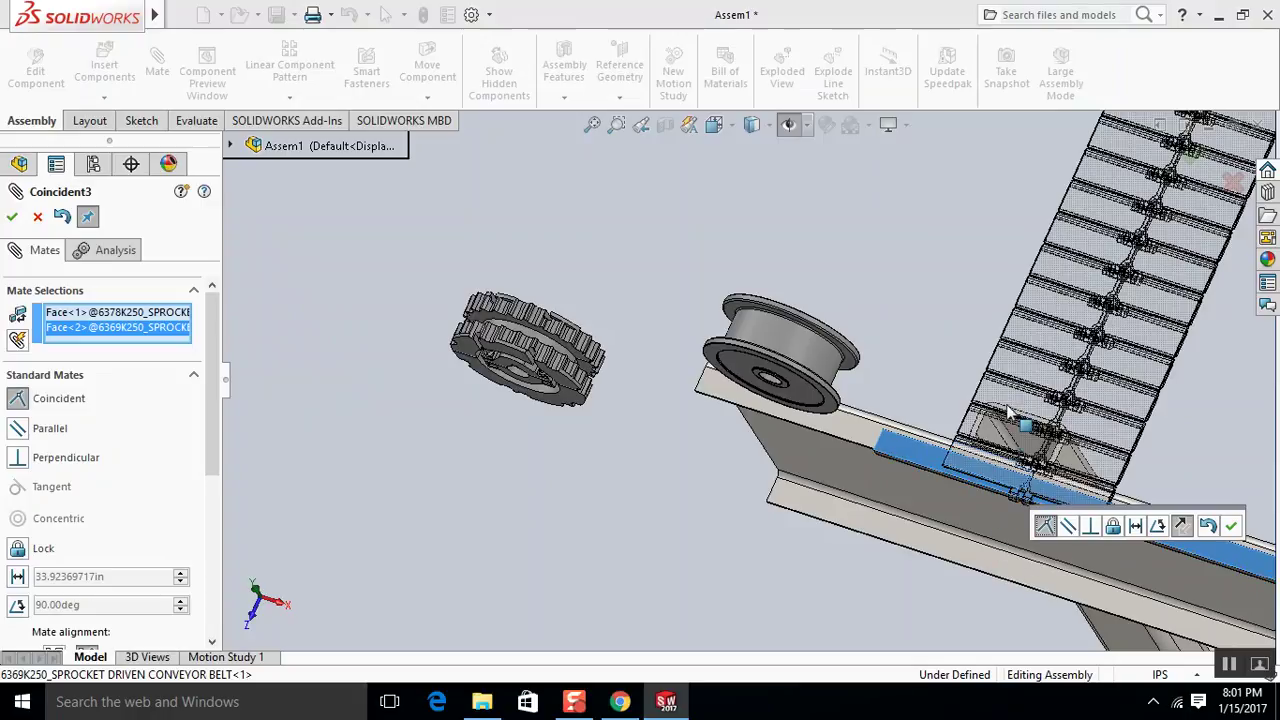
scroll(1006, 268, up, 5)
middle_drag(1006, 268, 901, 313)
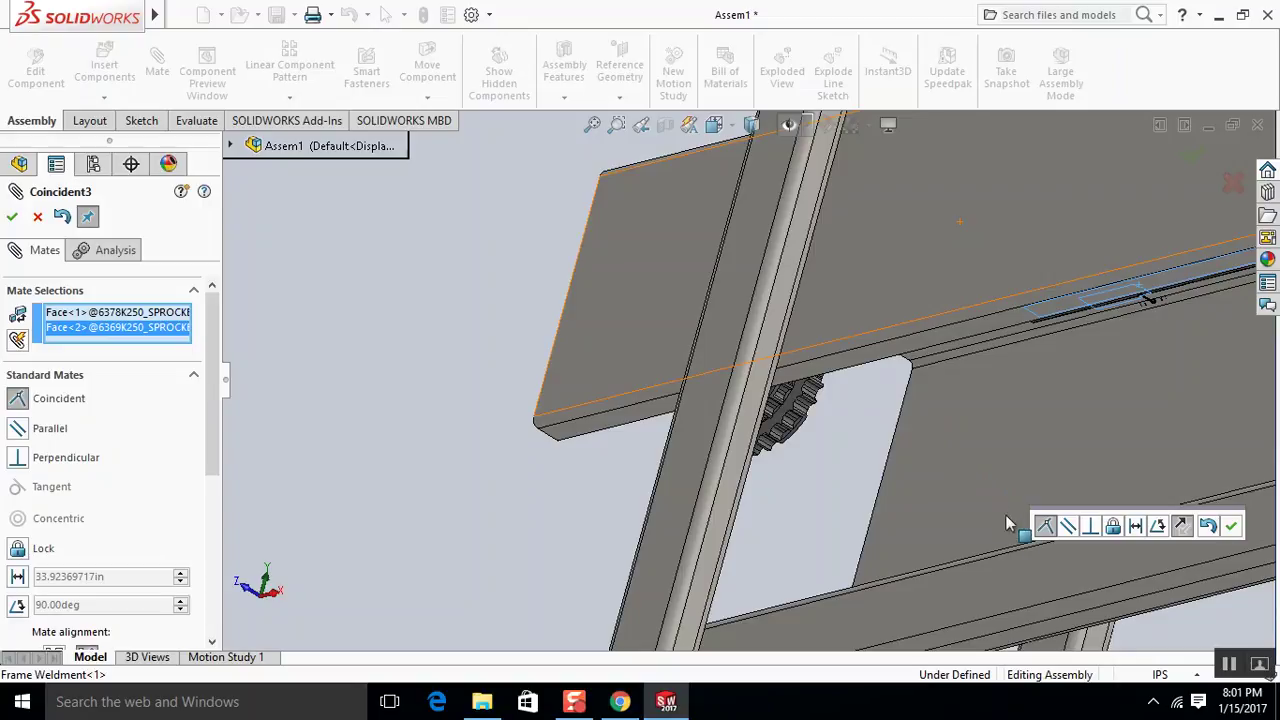
scroll(1074, 592, up, 3)
middle_drag(1074, 592, 864, 452)
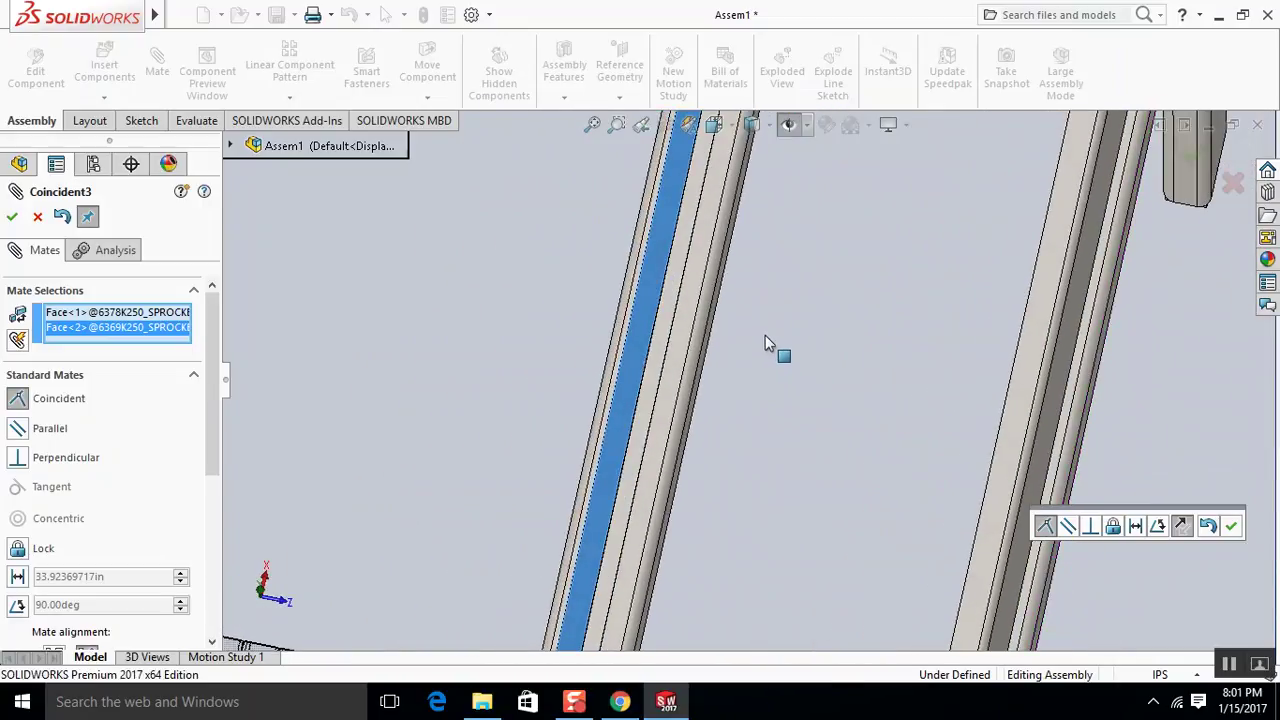
middle_drag(764, 340, 740, 285)
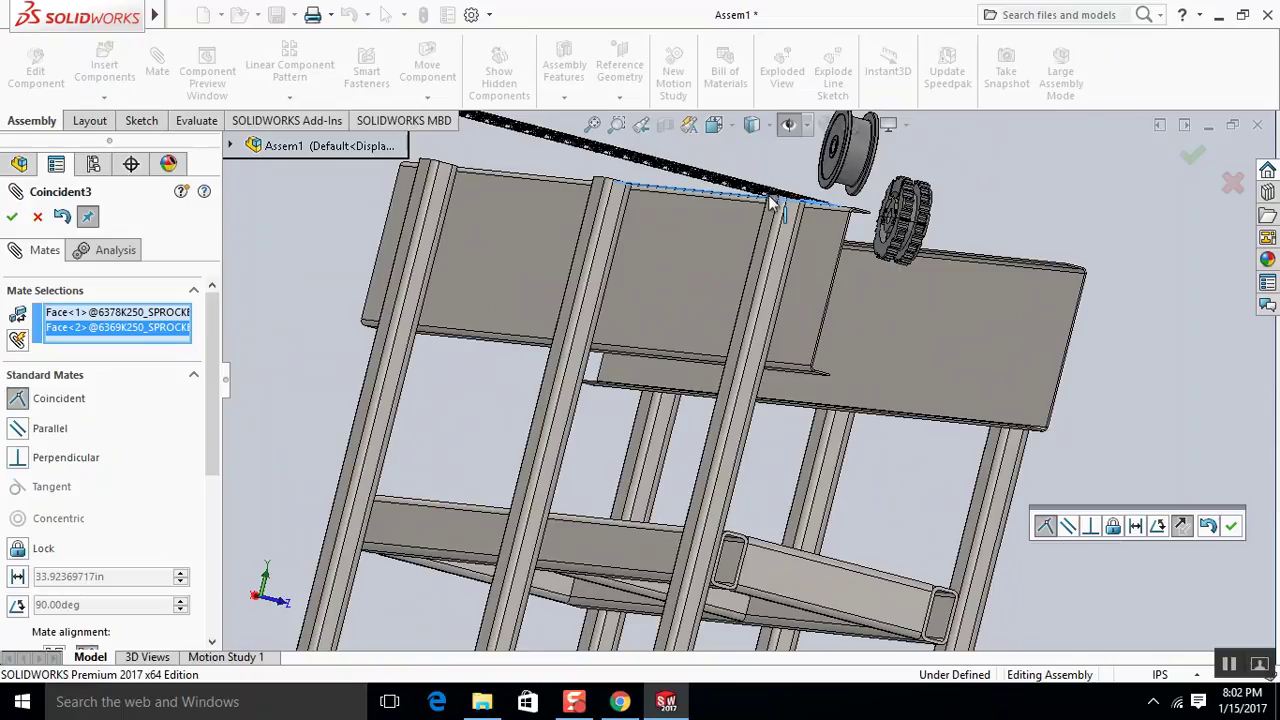
middle_drag(1150, 440, 1220, 533)
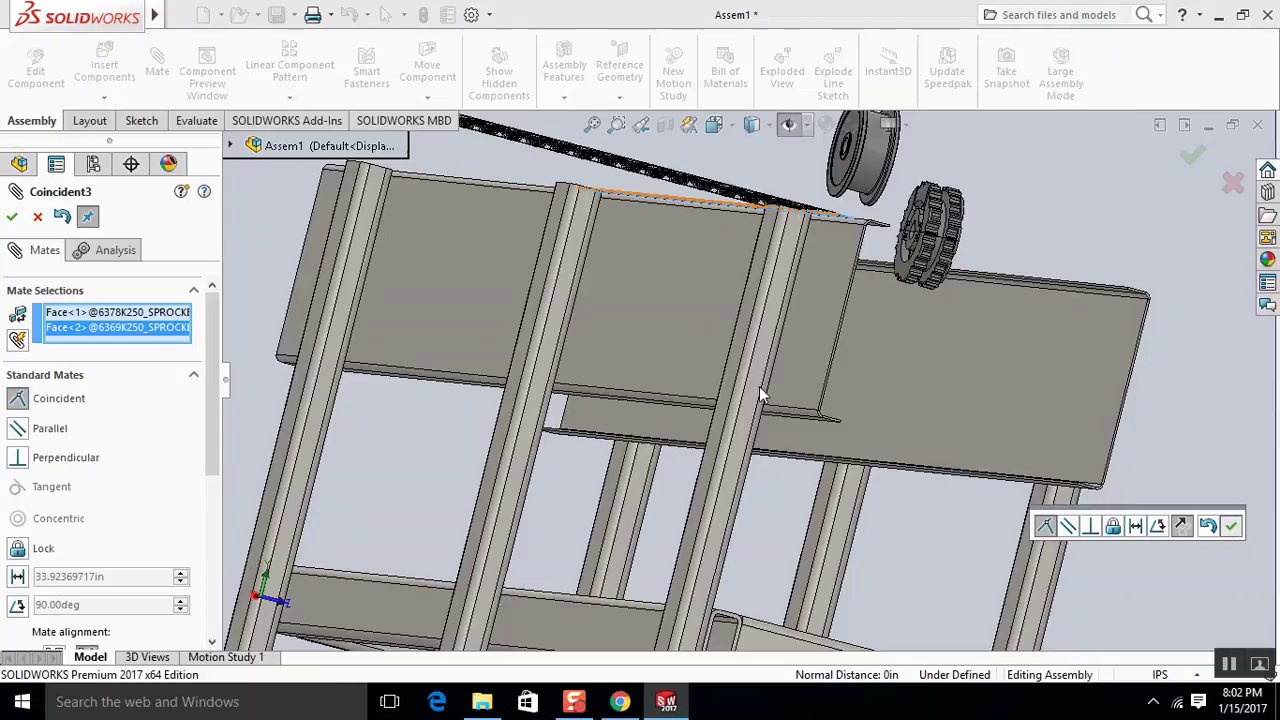
click(13, 217)
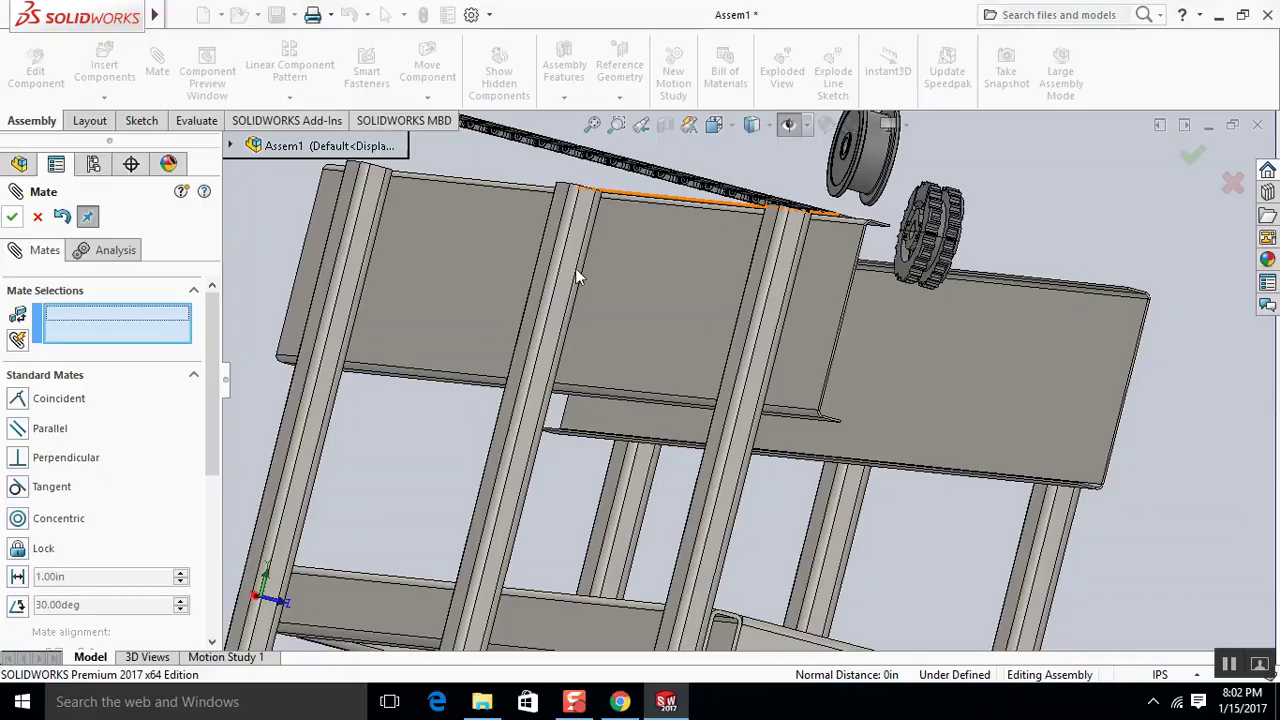
Close the mate and drag the conveyor belt down across the frame beam.
click(37, 217)
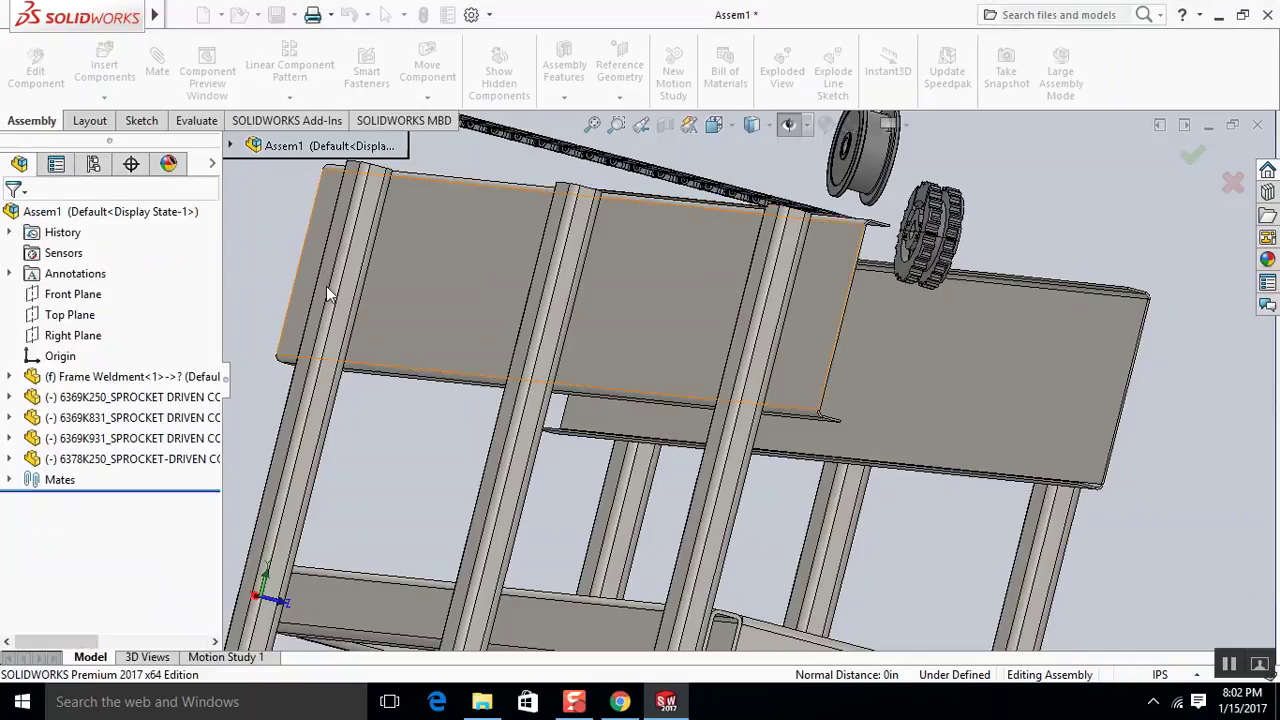
middle_drag(805, 234, 740, 245)
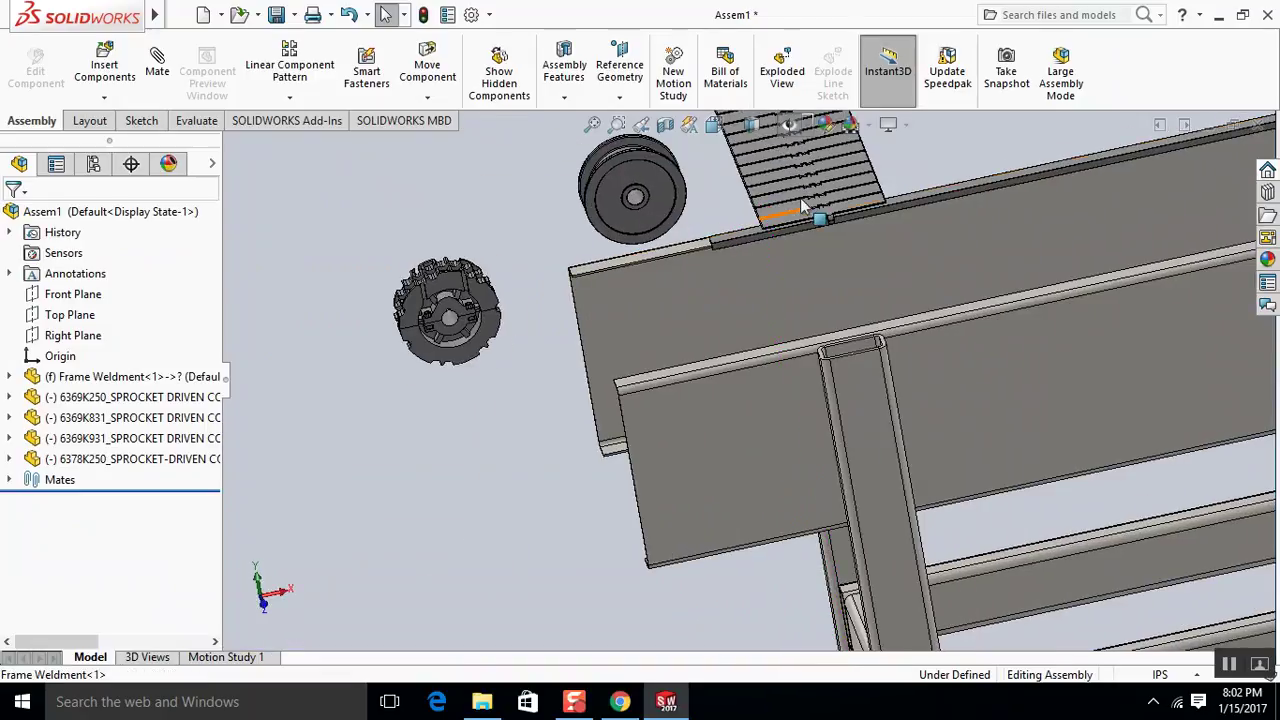
click(812, 190)
drag(838, 265, 850, 361)
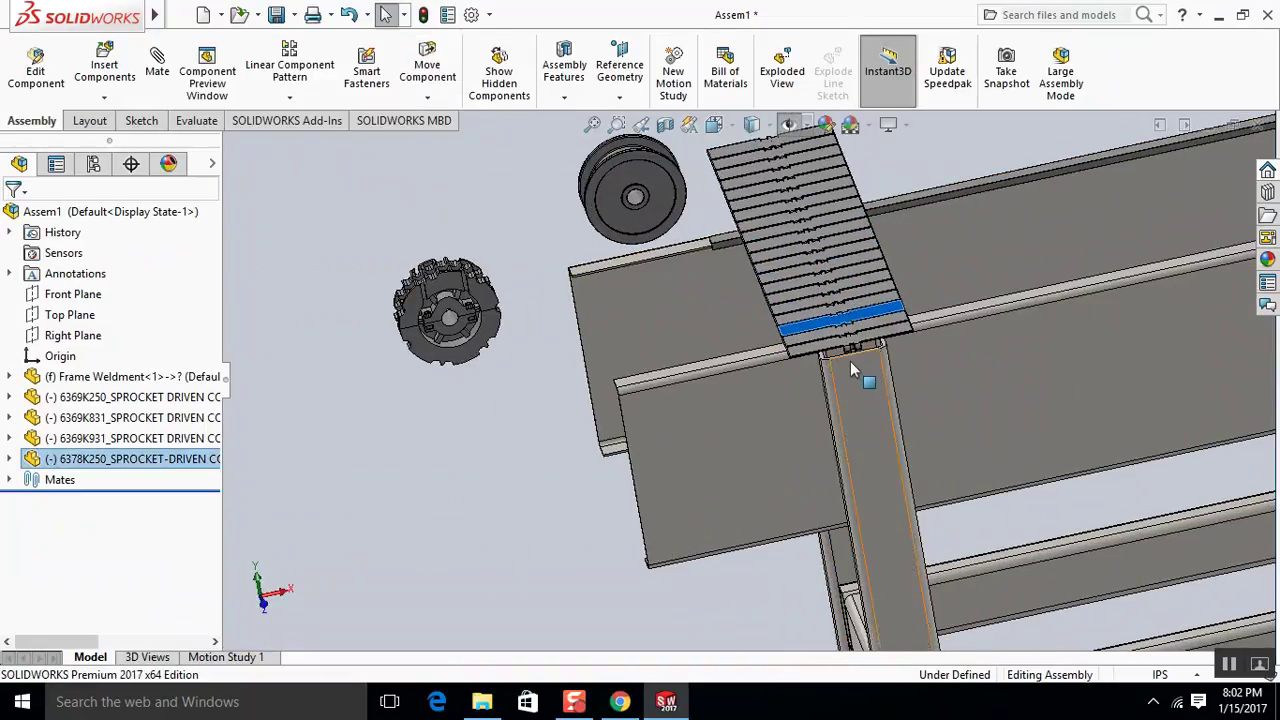
scroll(845, 355, up, 1)
scroll(838, 345, down, 6)
key(Escape)
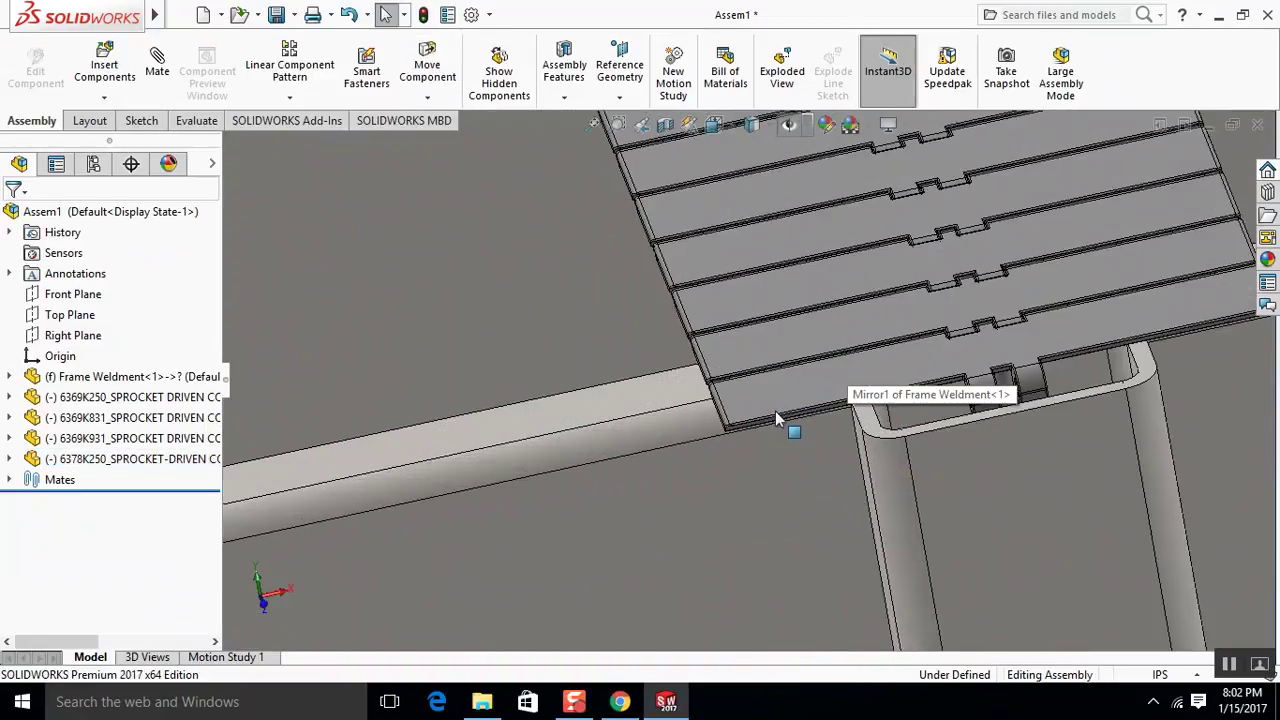
Mate the belt plate's side face parallel to the Frame Weldment panel's inner face.
scroll(785, 410, down, 2)
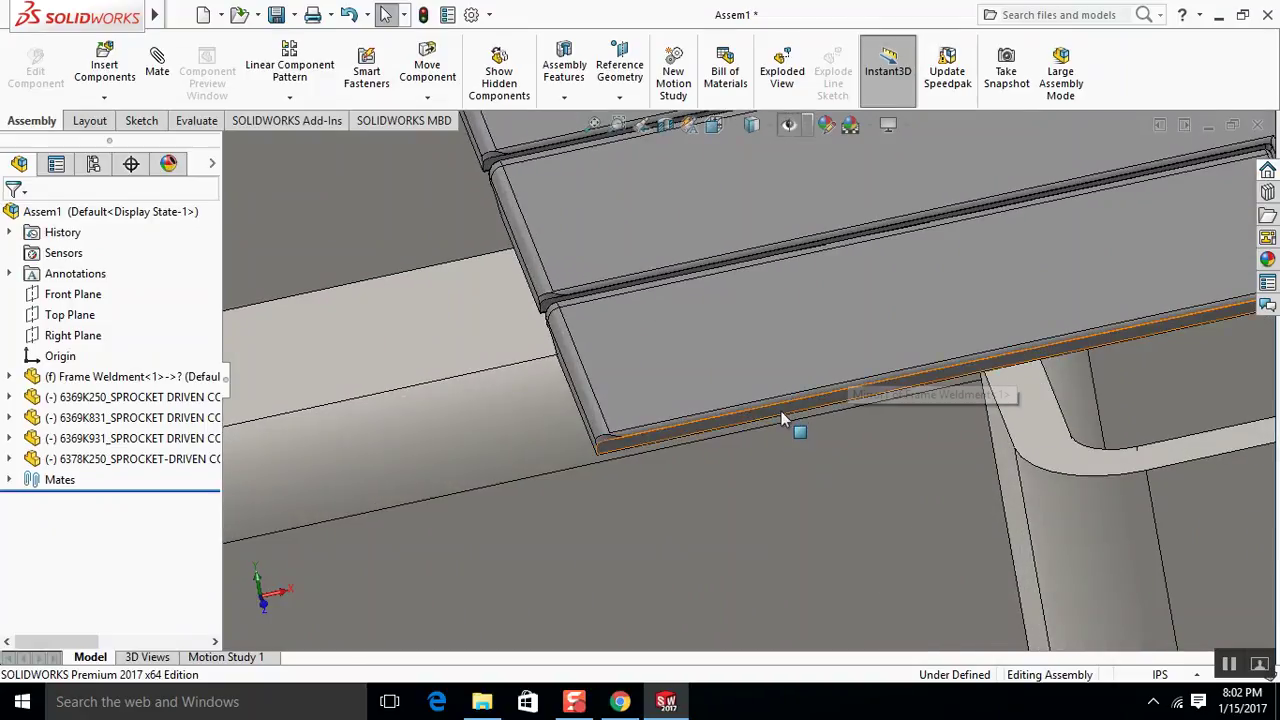
click(783, 418)
scroll(790, 430, up, 3)
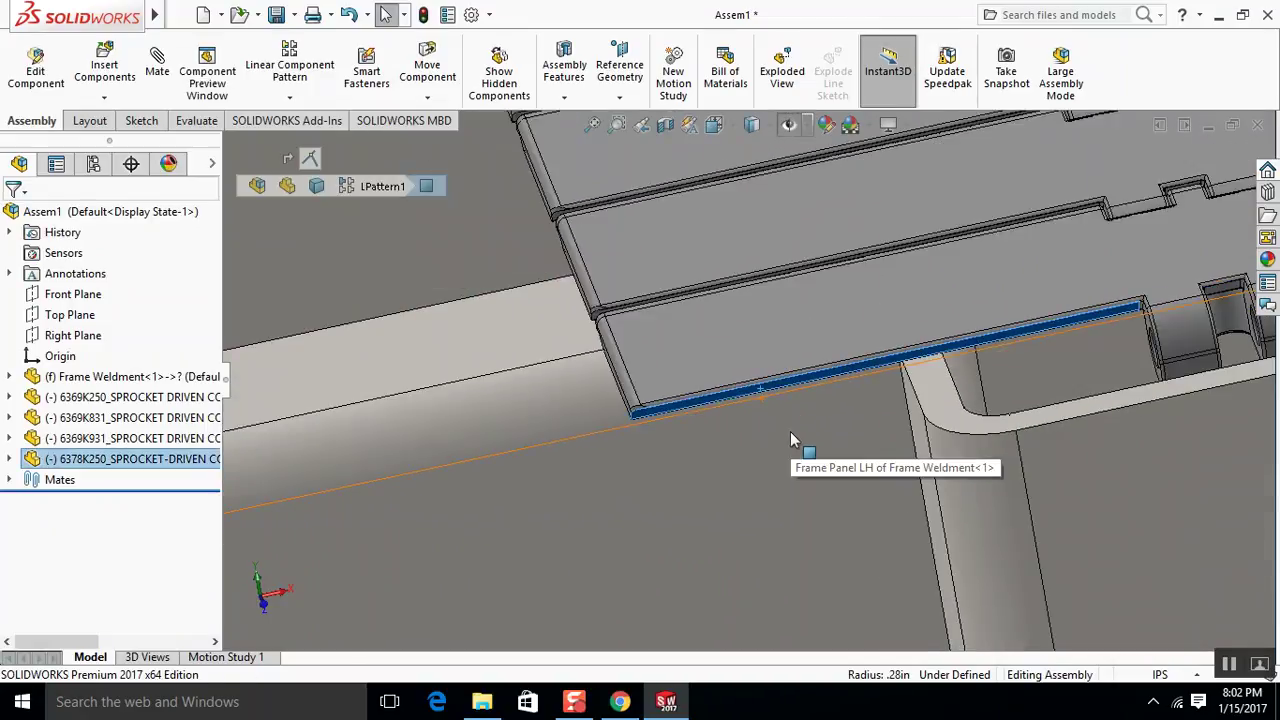
middle_drag(845, 447, 1003, 490)
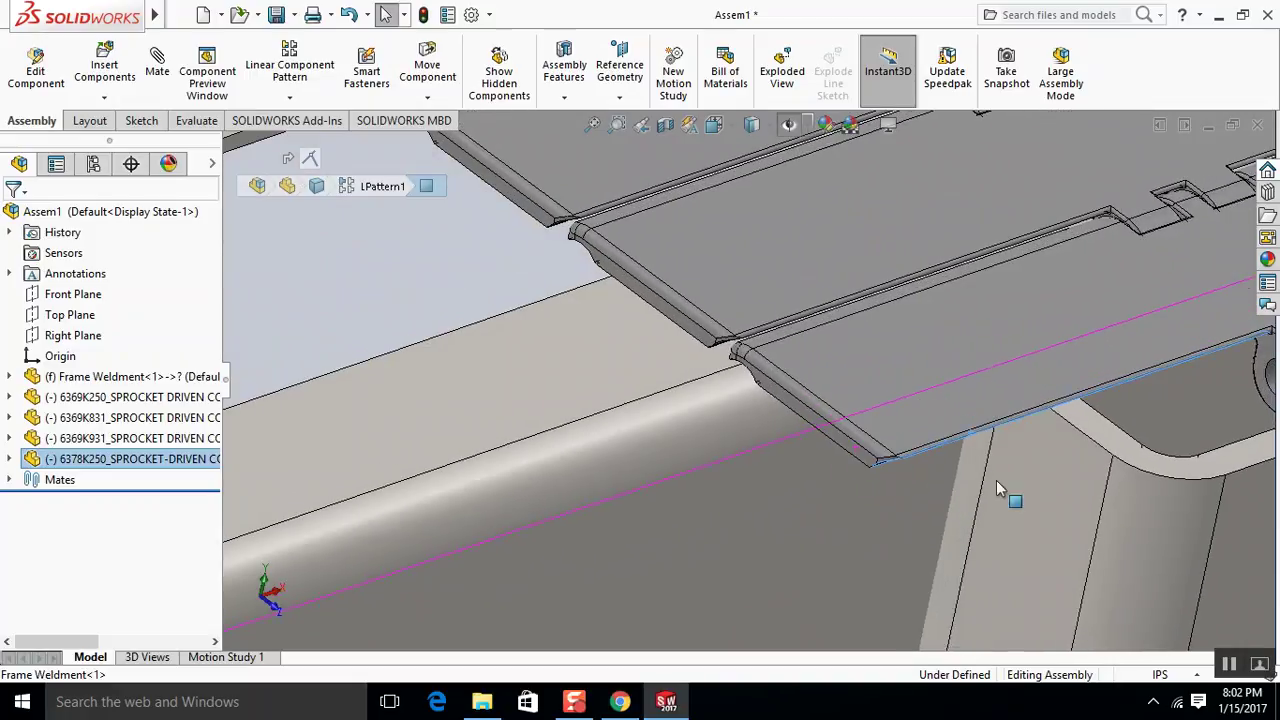
ctrl+click(1050, 498)
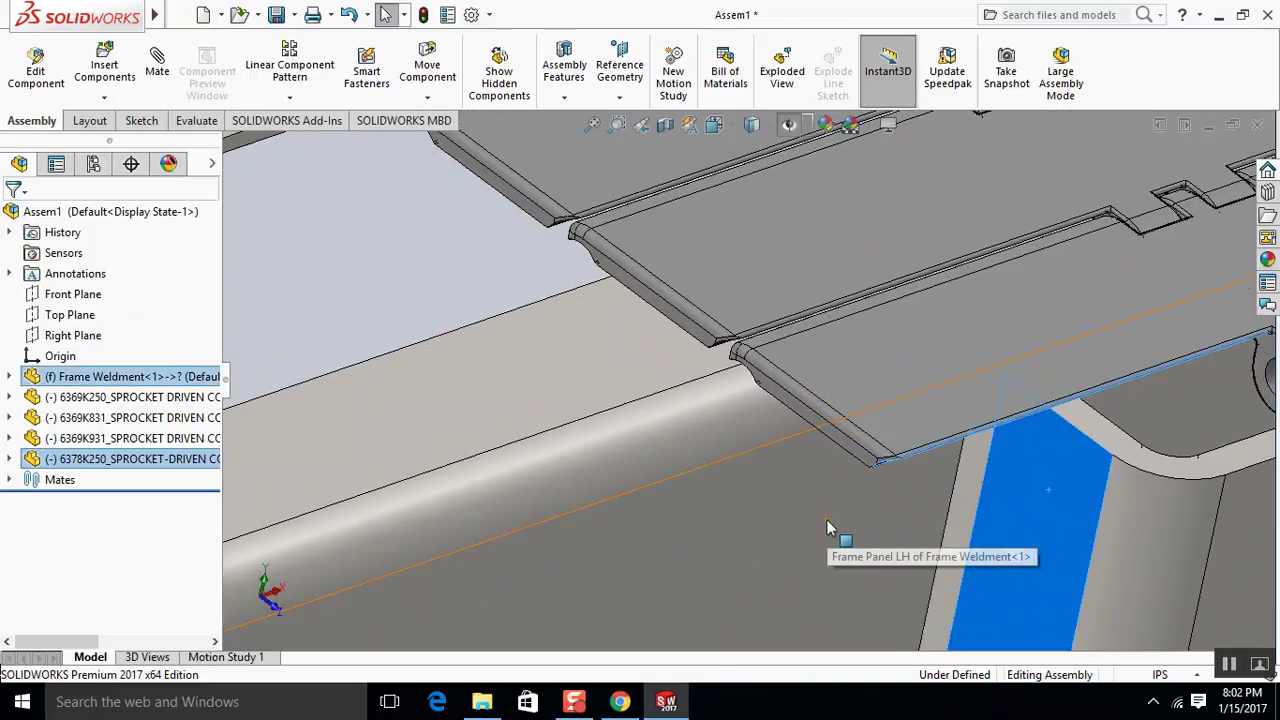
key(Escape)
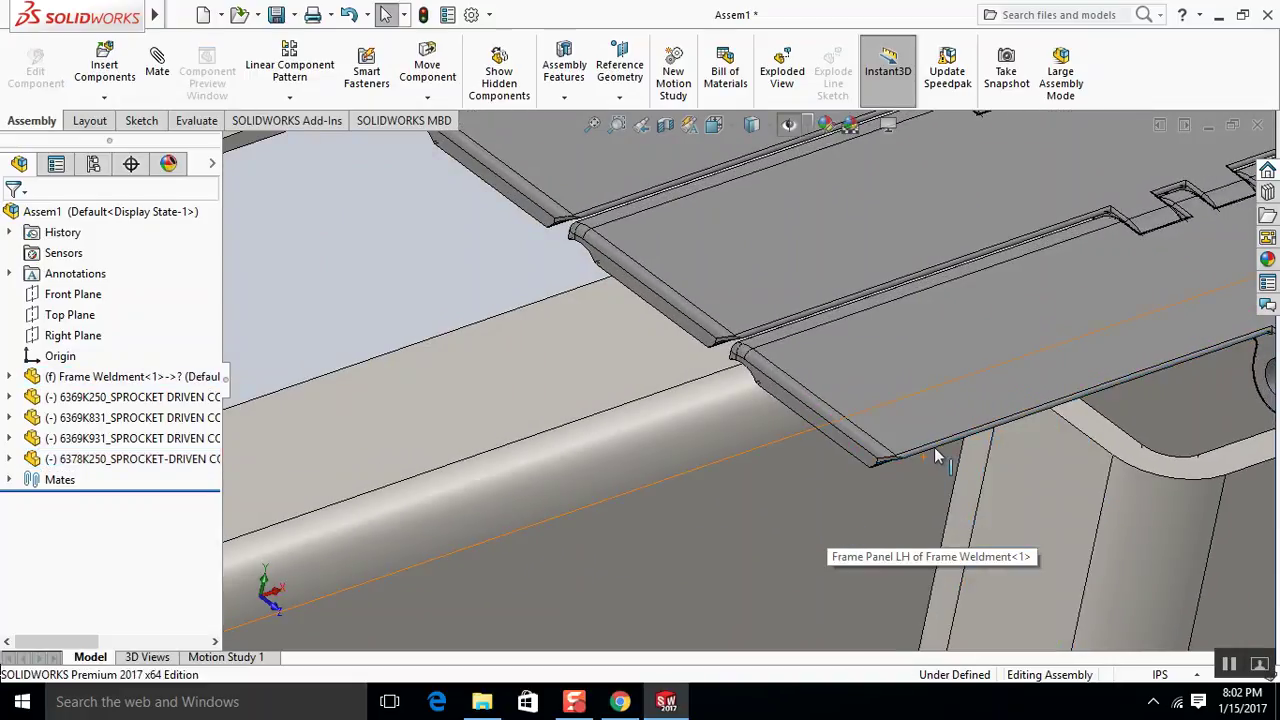
click(862, 460)
scroll(857, 457, down, 3)
scroll(857, 457, up, 3)
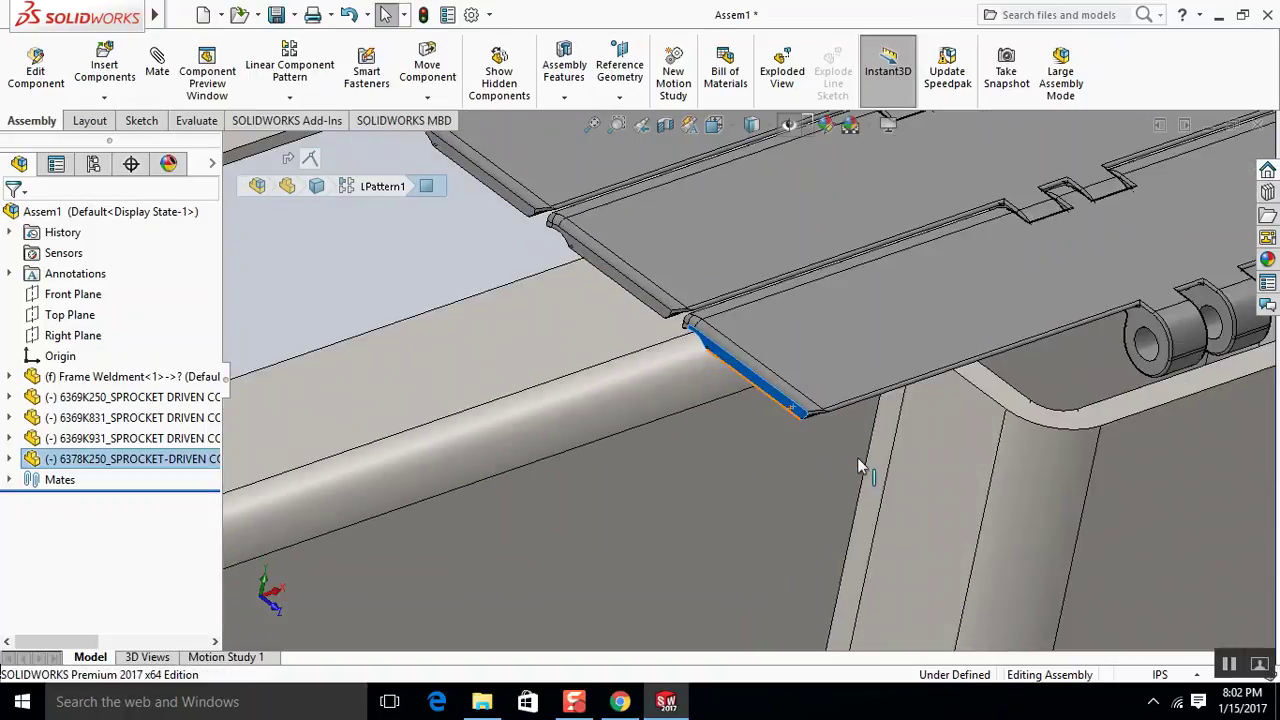
scroll(898, 481, up, 1)
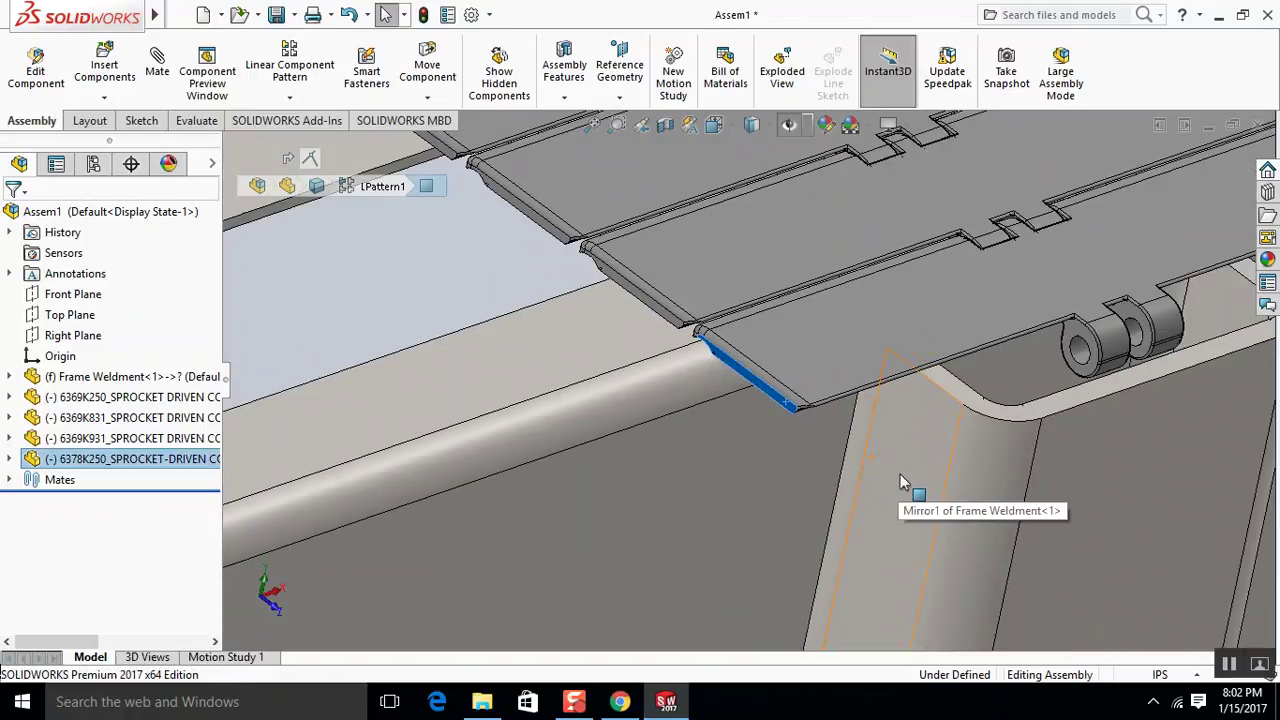
click(1143, 514)
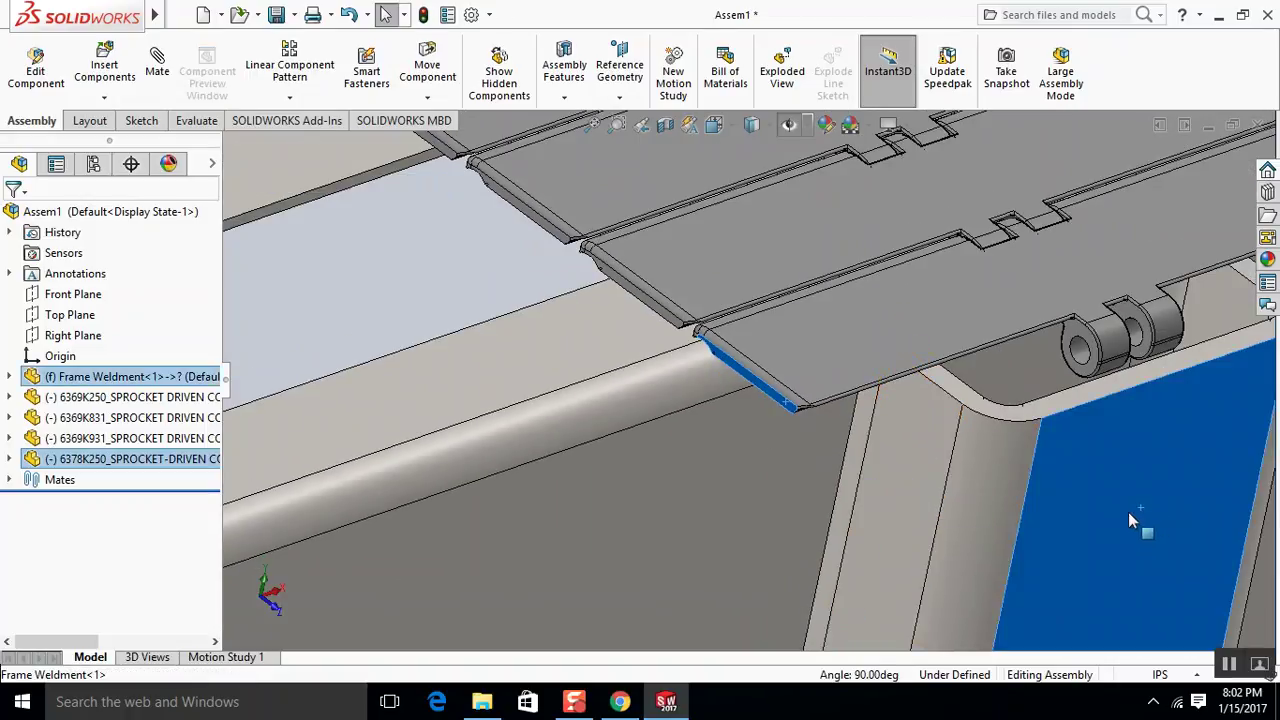
key(m)
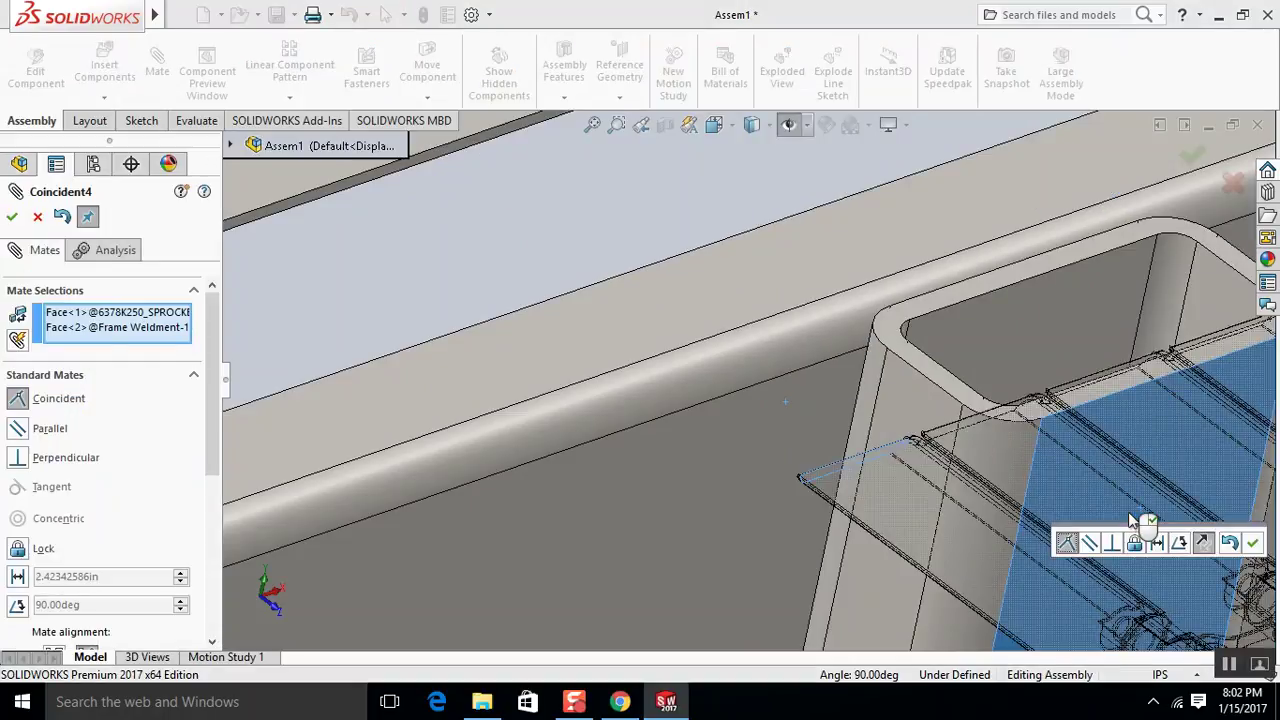
click(17, 429)
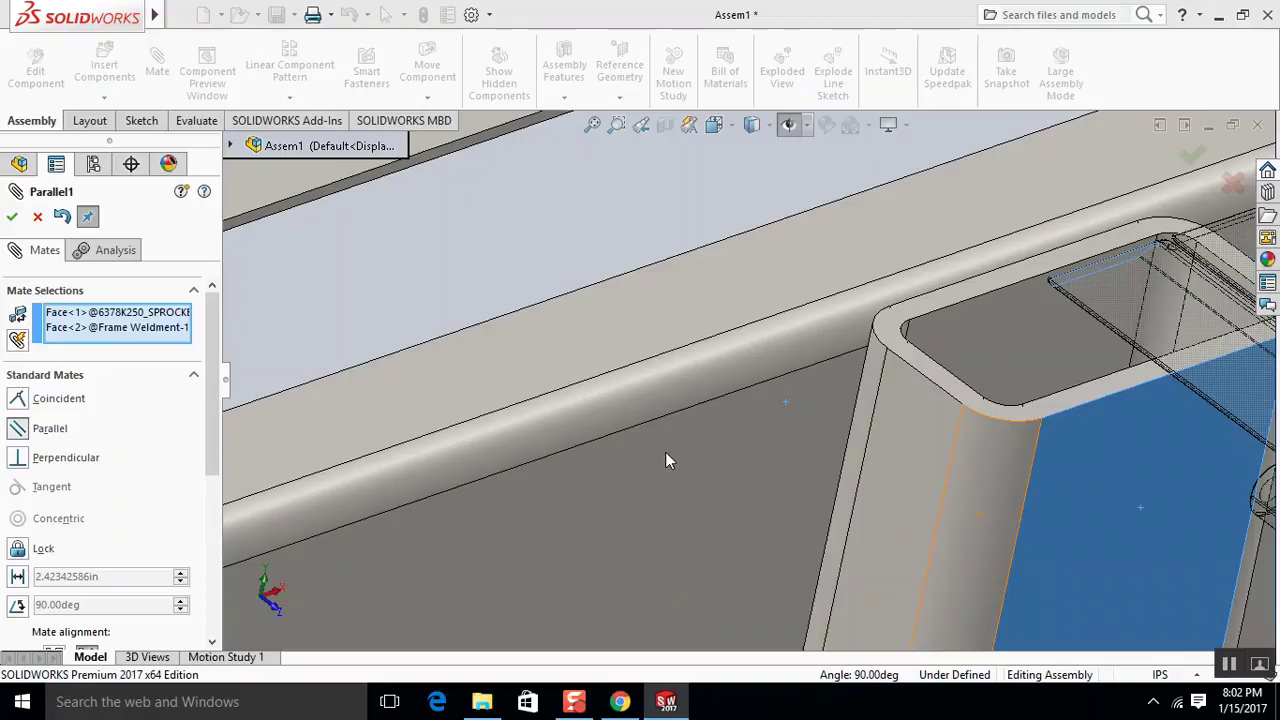
click(12, 217)
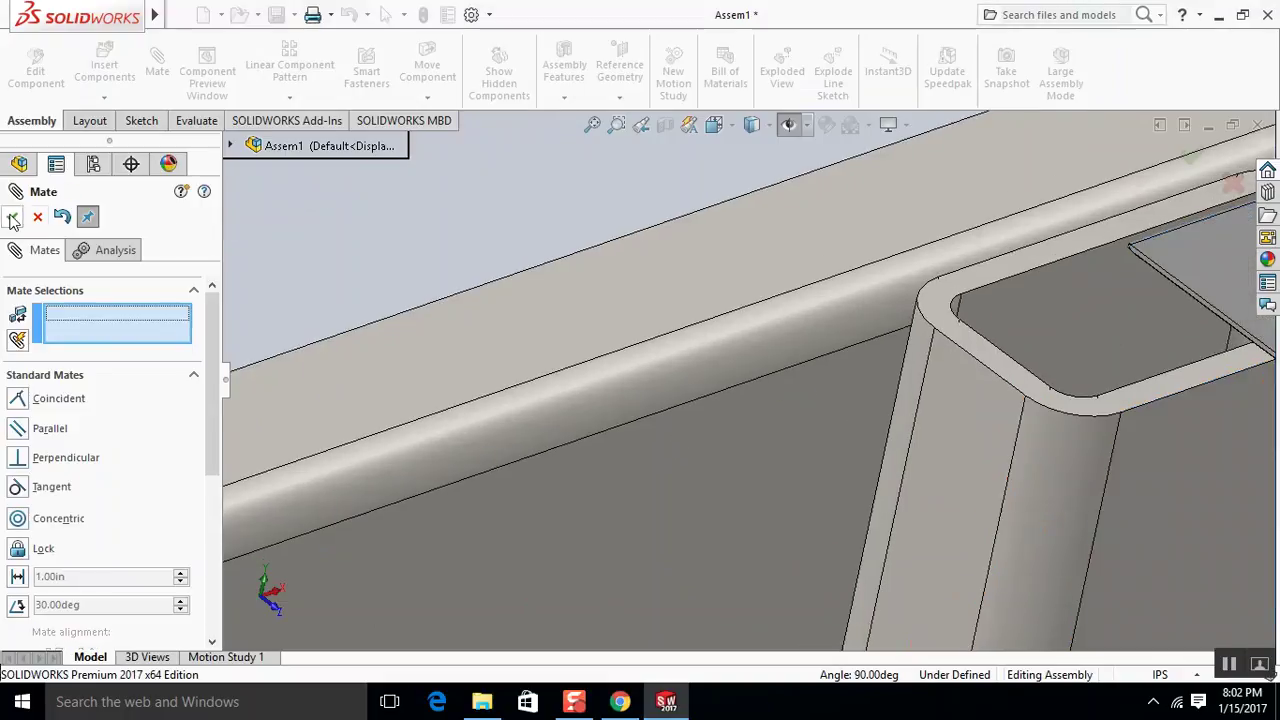
Drag the 6378K250 belt up the frame rail toward the sprocket and idler end.
click(690, 378)
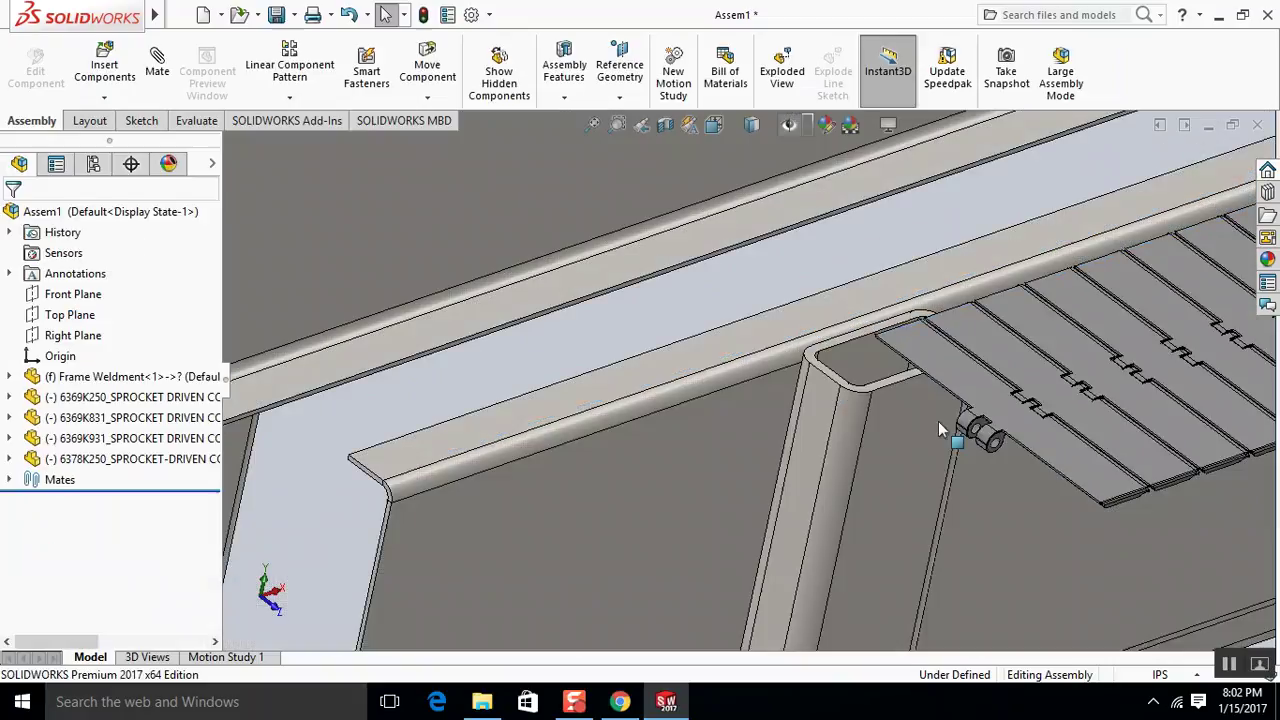
drag(996, 407, 672, 258)
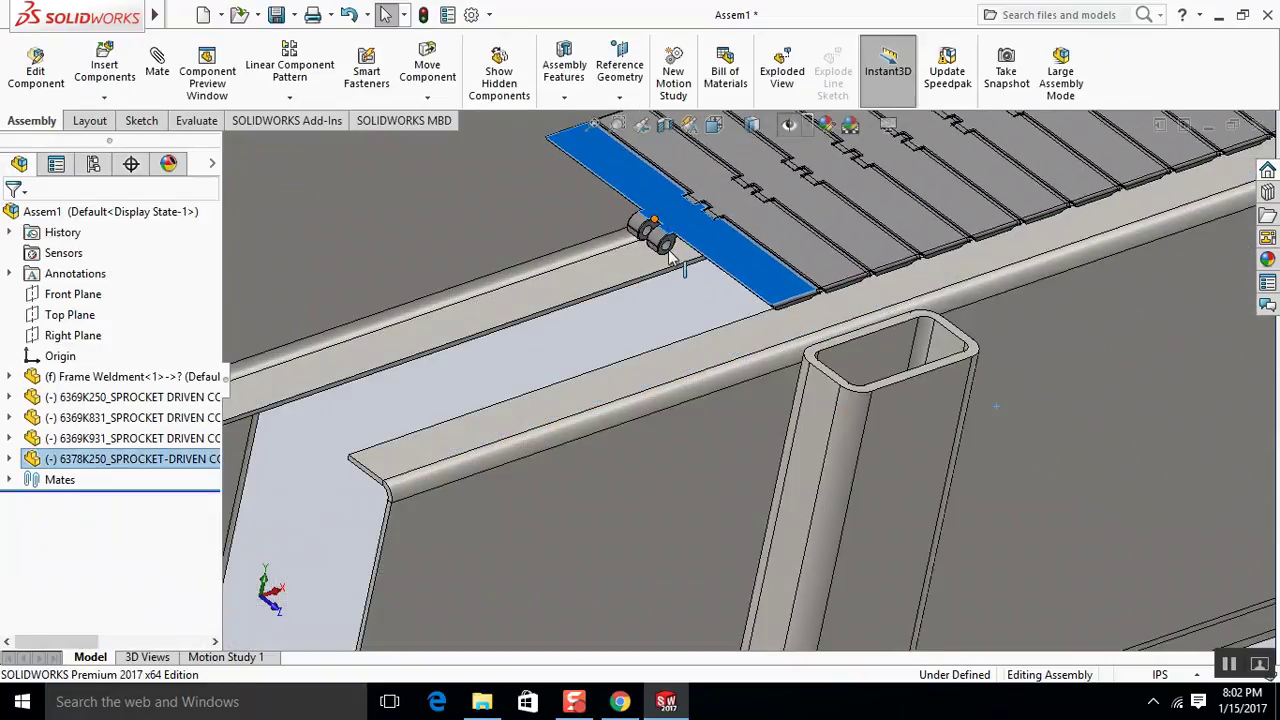
scroll(672, 258, up, 5)
key(Escape)
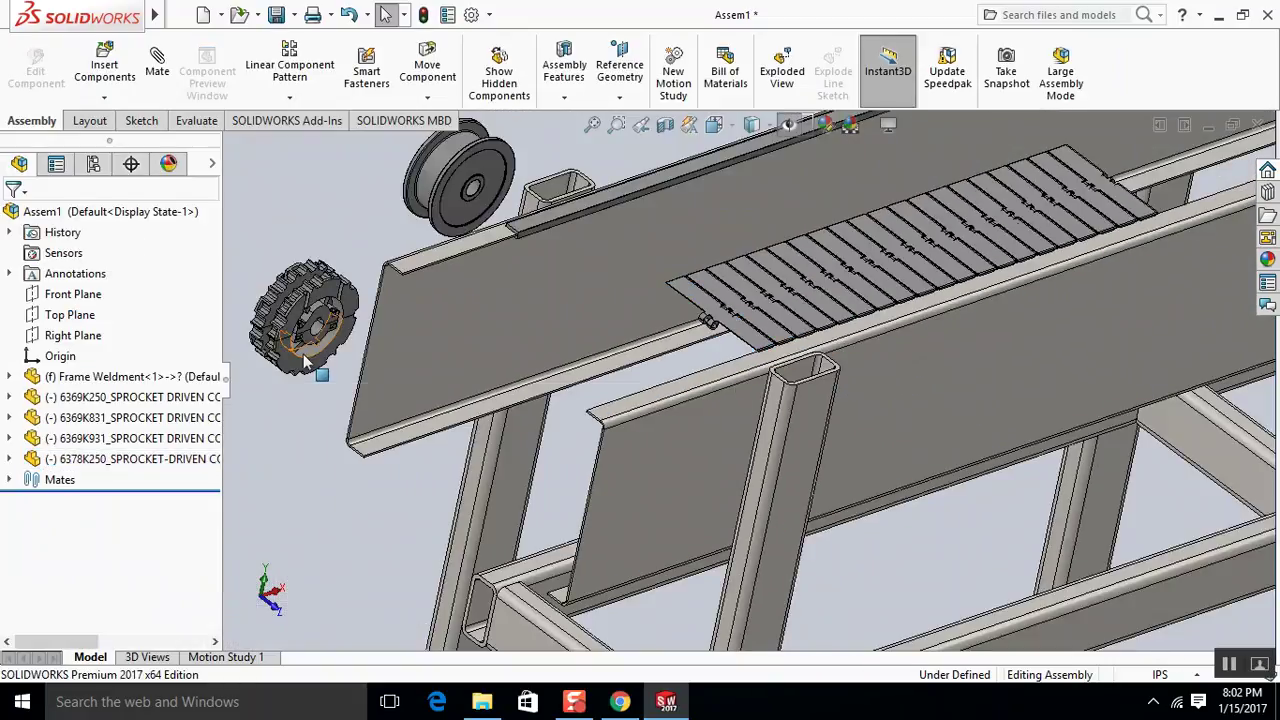
key(m)
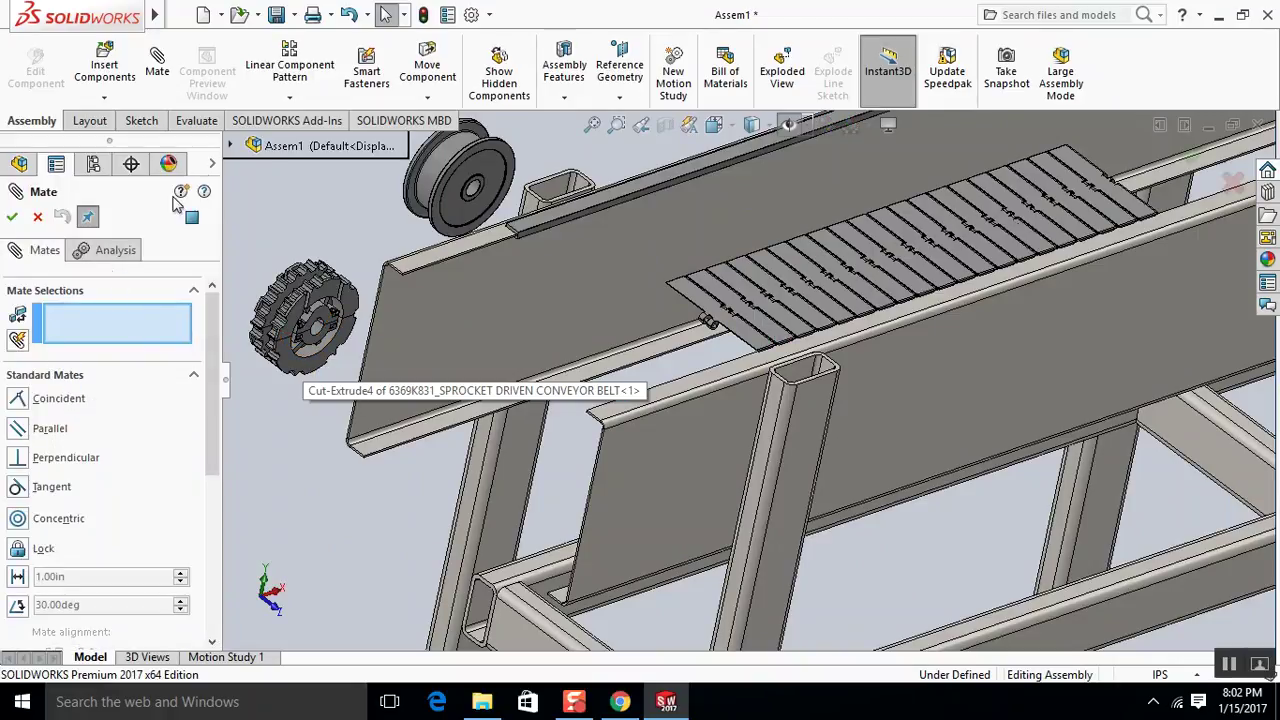
click(229, 148)
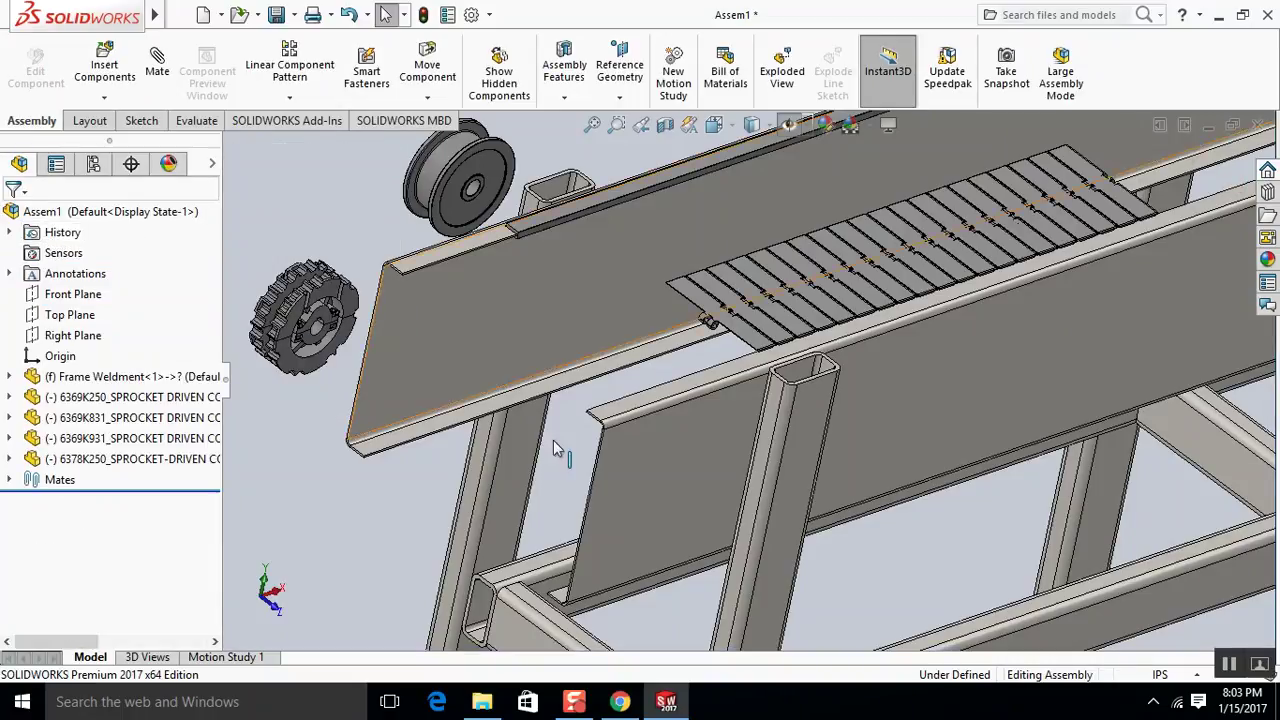
drag(789, 284, 701, 284)
Return to isometric view, select Frame Panel LH, and switch to the Front view.
scroll(701, 286, up, 2)
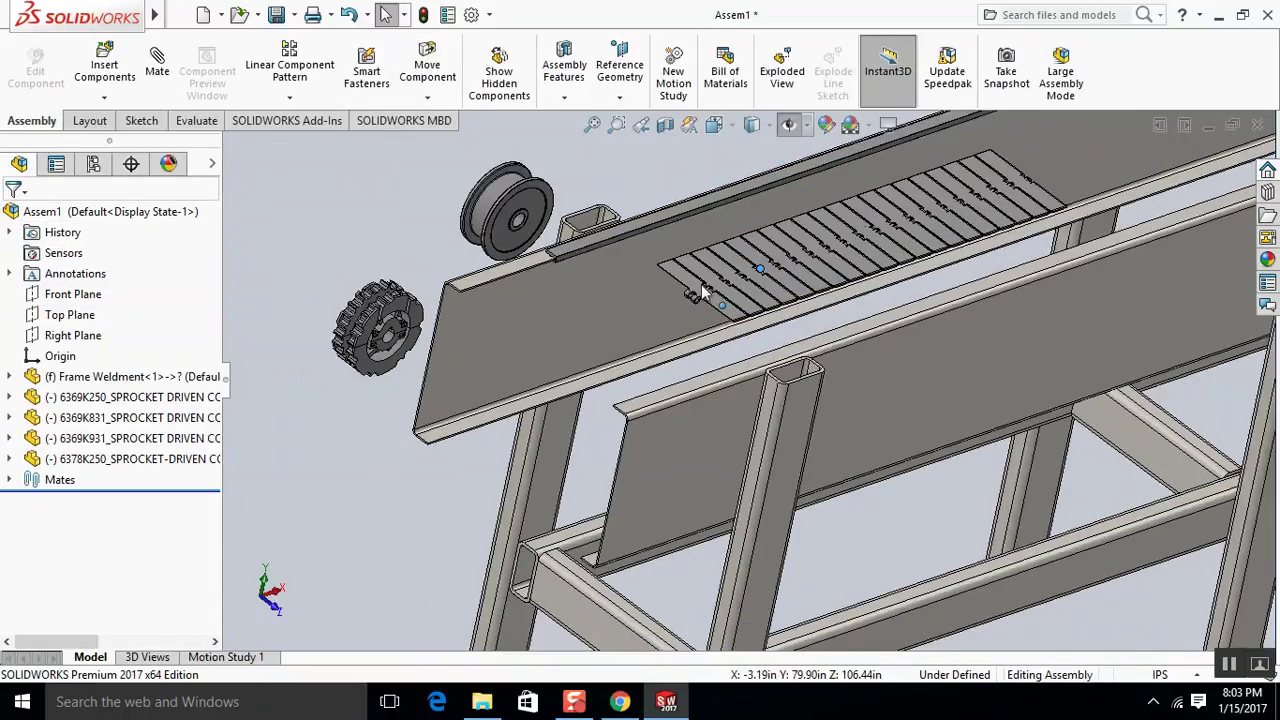
scroll(855, 362, up, 3)
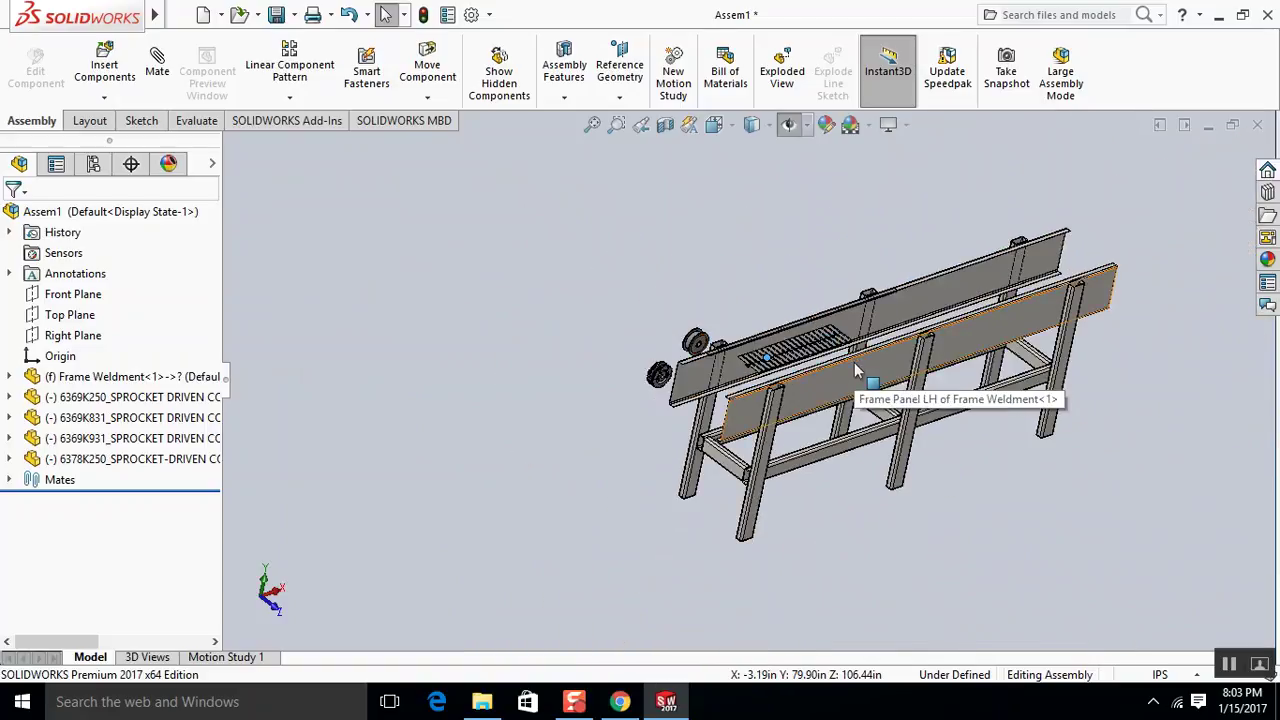
key(ctrl+7)
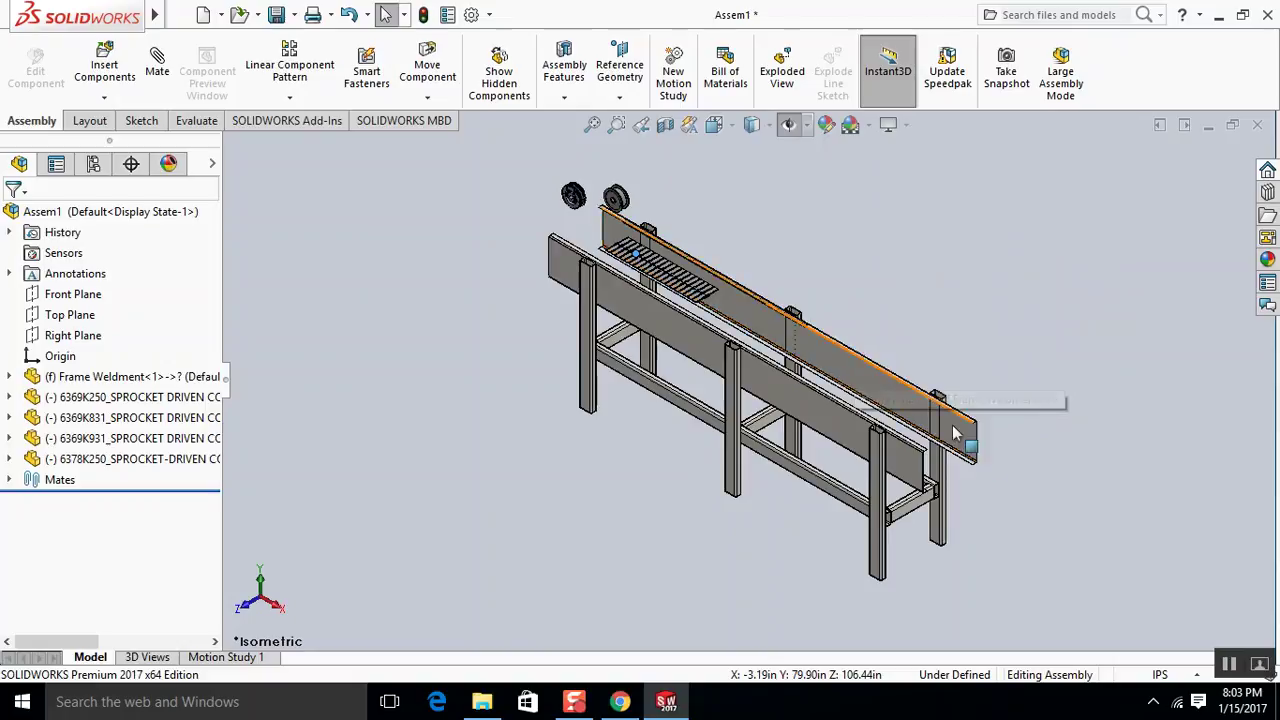
scroll(600, 240, up, 2)
scroll(623, 267, down, 3)
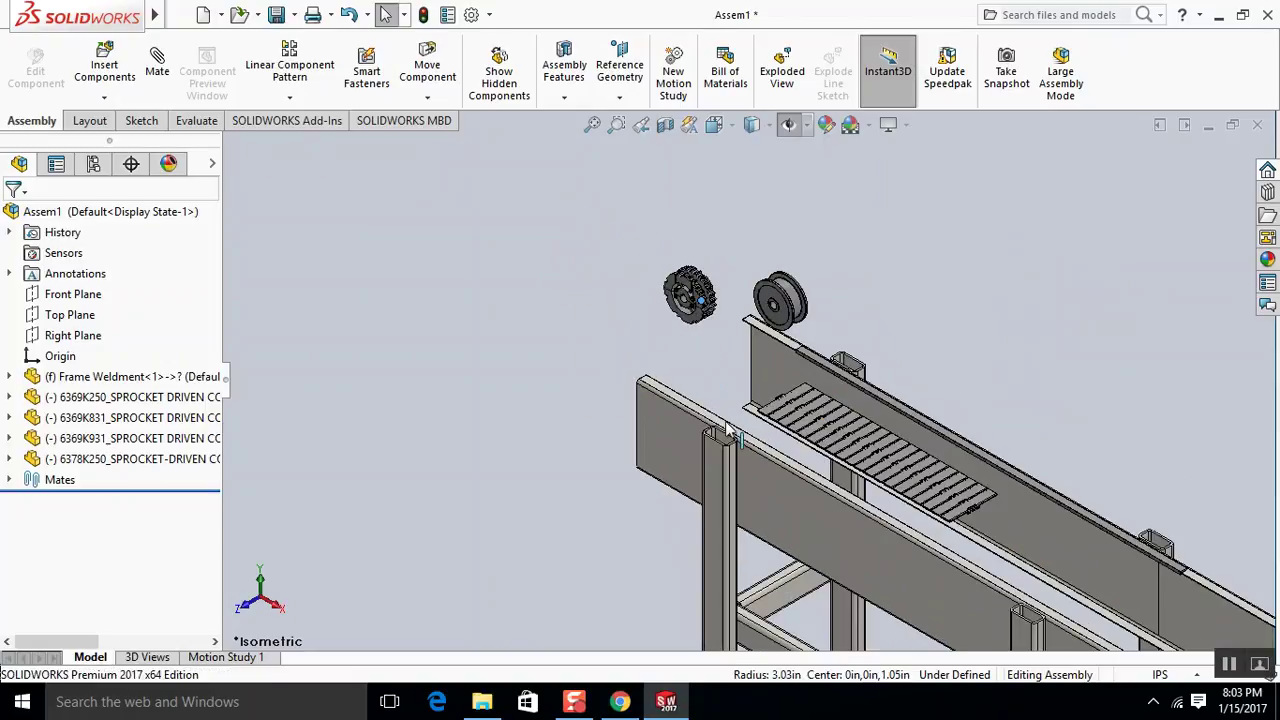
click(655, 454)
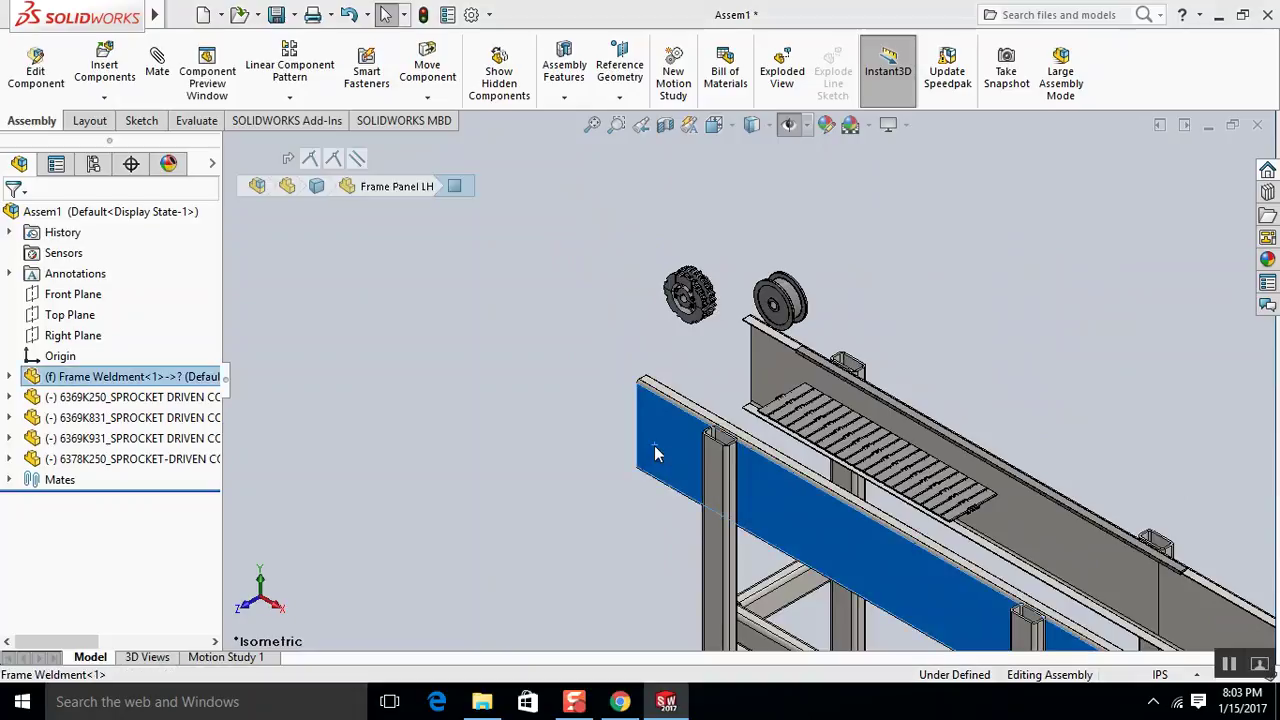
key(ctrl+1)
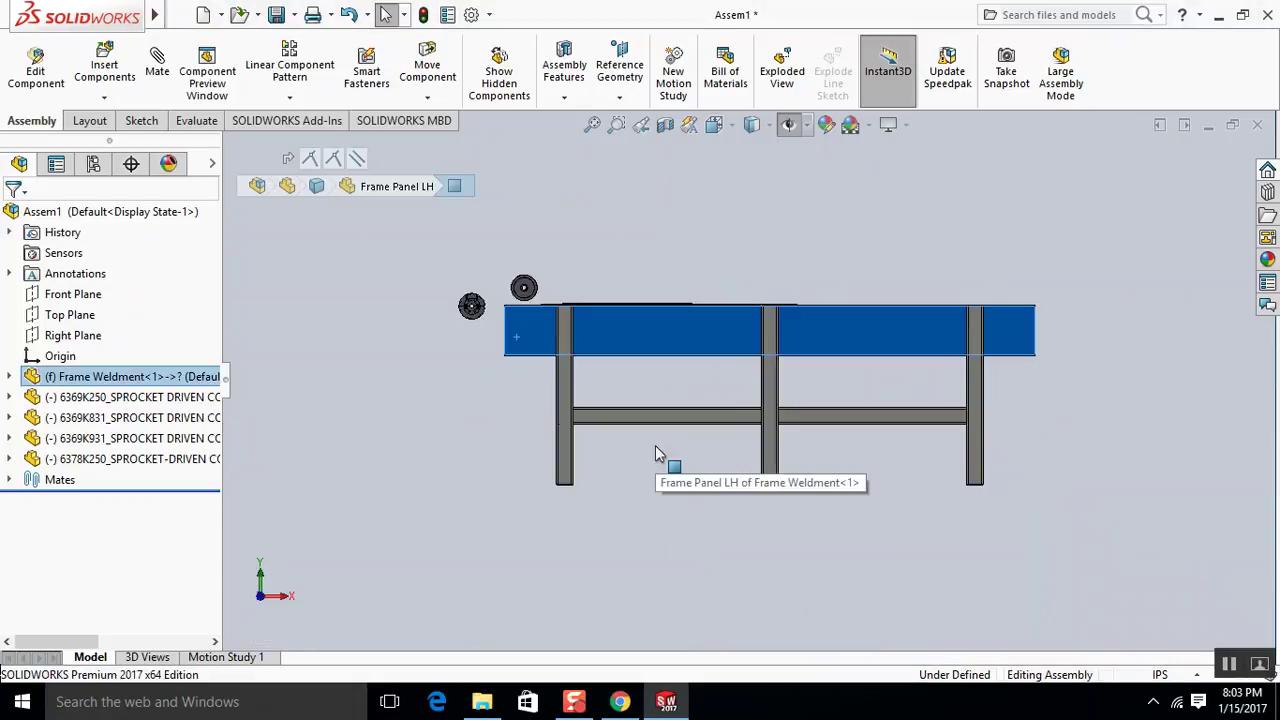
Drag the sprocket over to the right end of the frame rail.
key(Escape)
scroll(575, 290, down, 5)
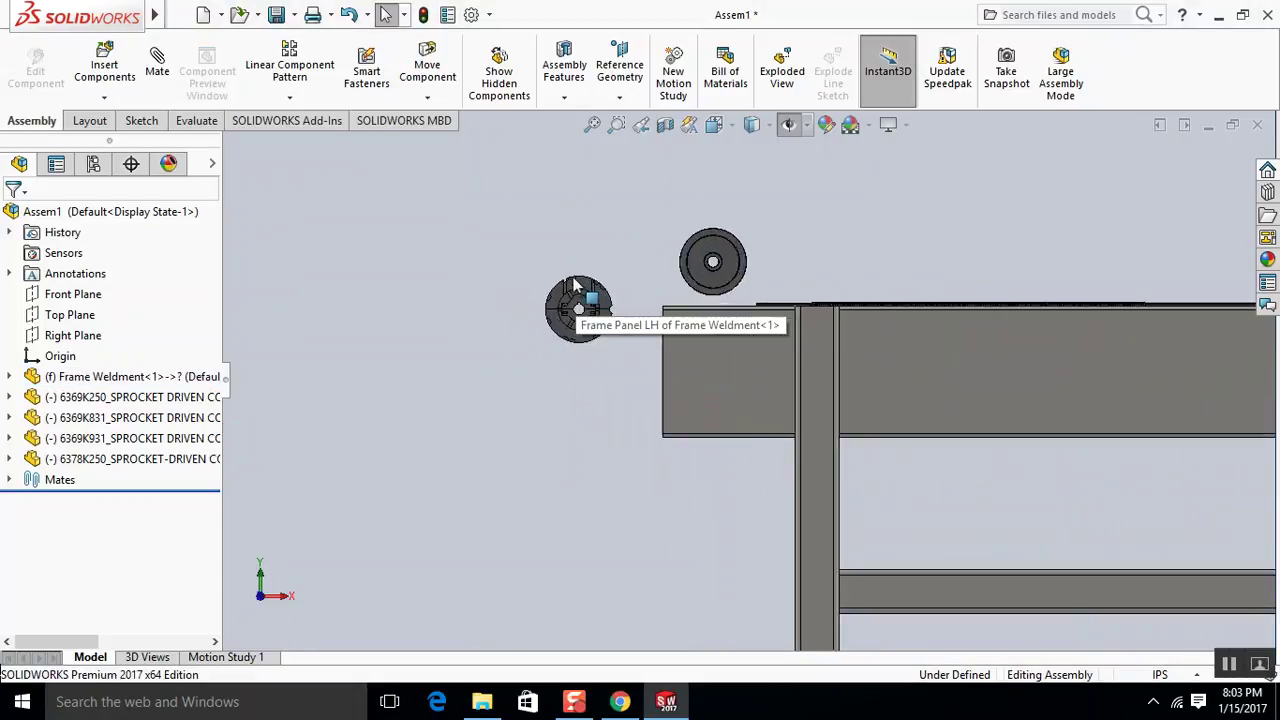
scroll(575, 290, down, 3)
drag(652, 332, 900, 428)
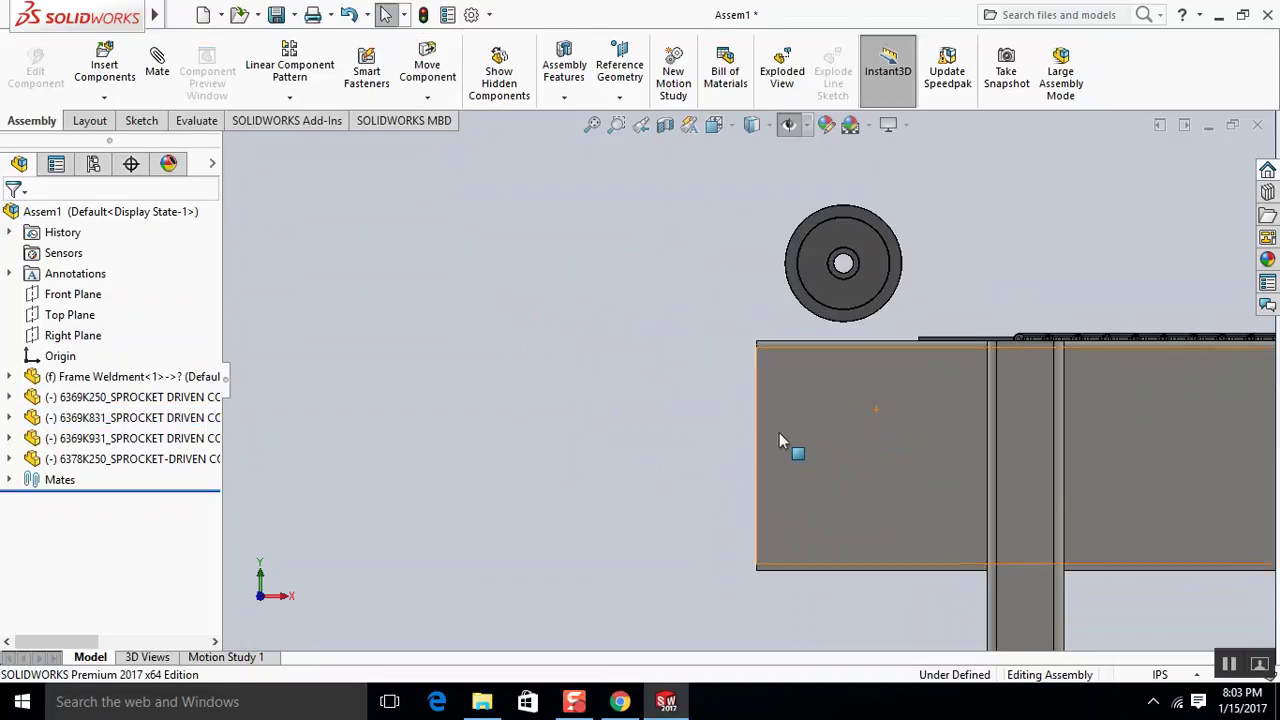
drag(812, 305, 1179, 288)
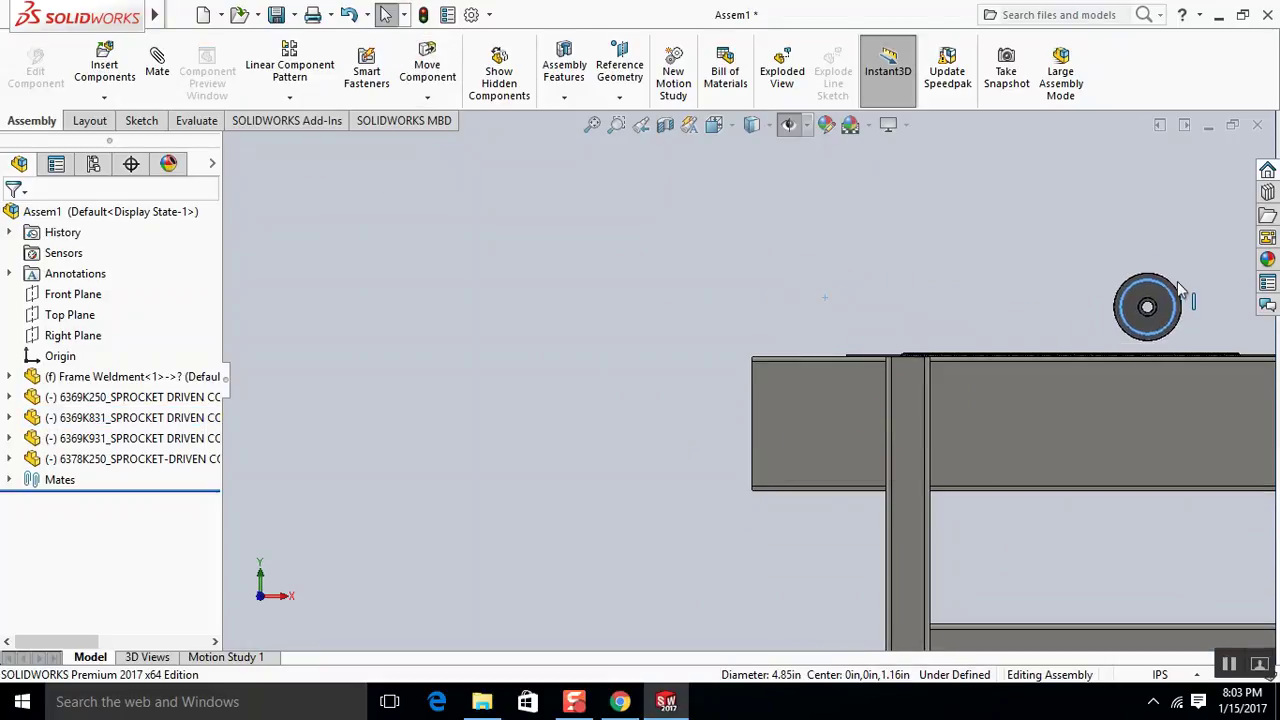
scroll(993, 335, up, 5)
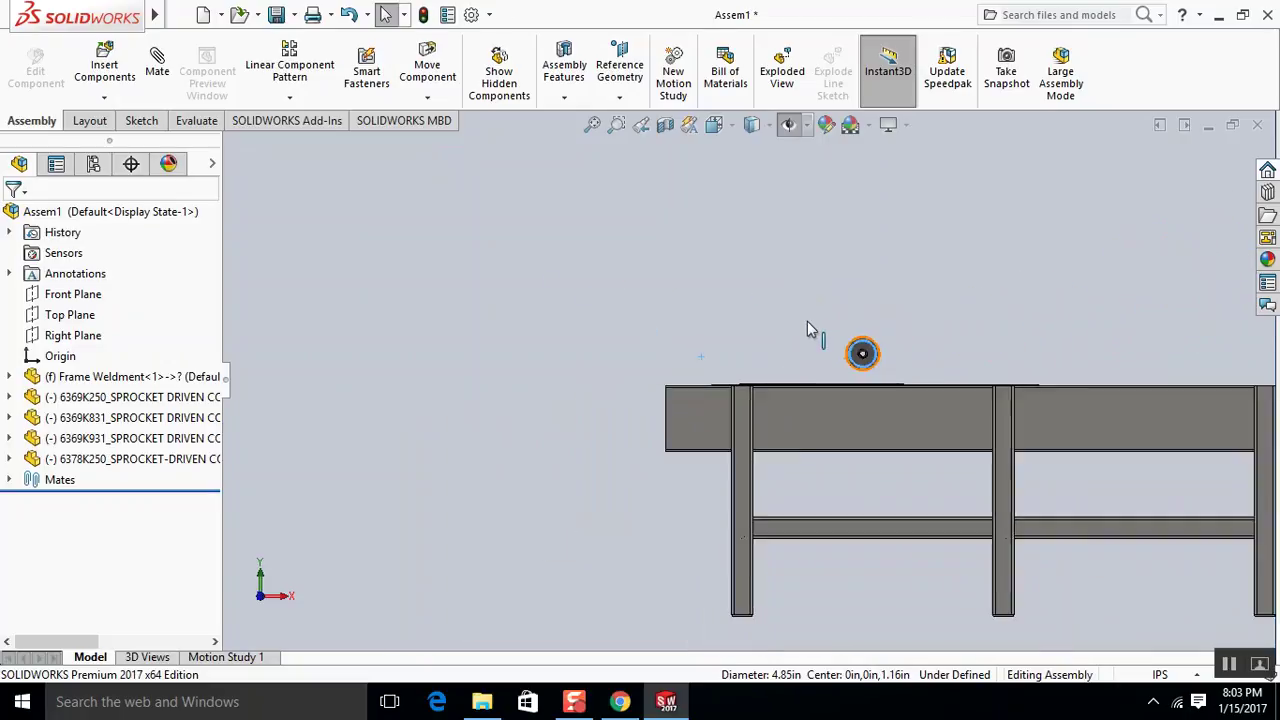
scroll(810, 330, up, 2)
drag(833, 370, 1188, 418)
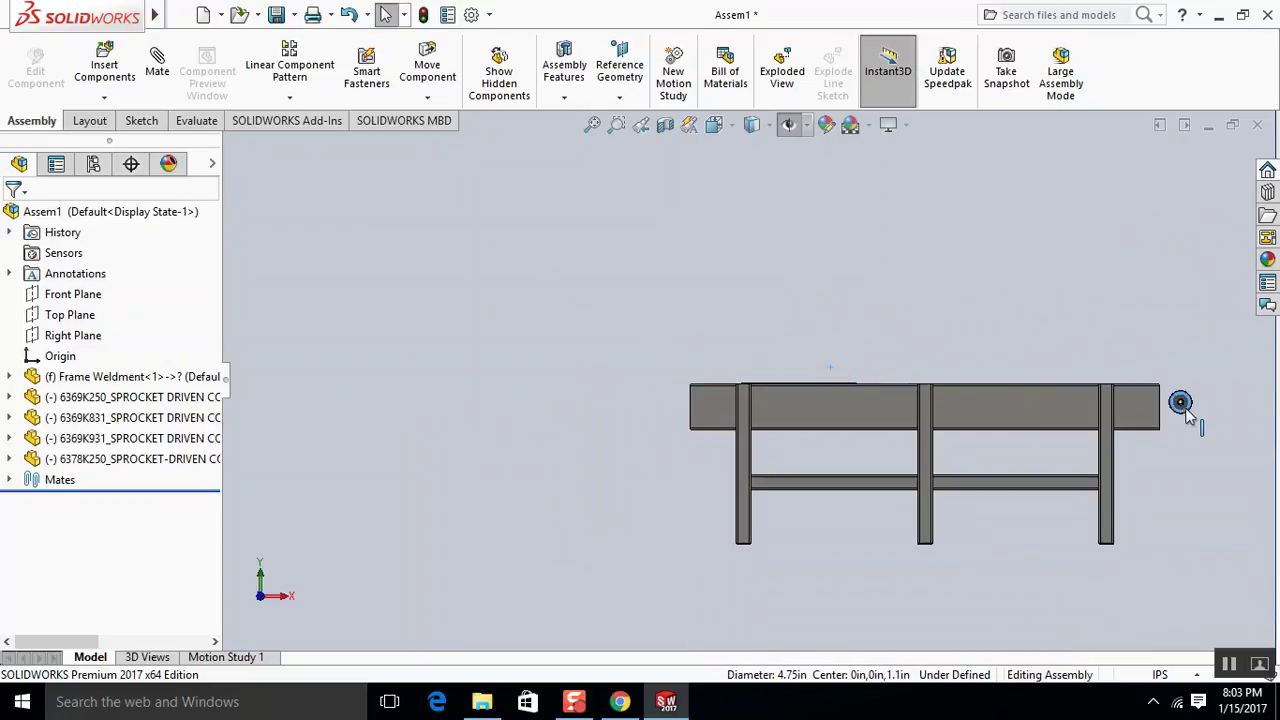
Orbit and zoom to inspect the frame, belt and sprocket in perspective.
scroll(1150, 400, down, 5)
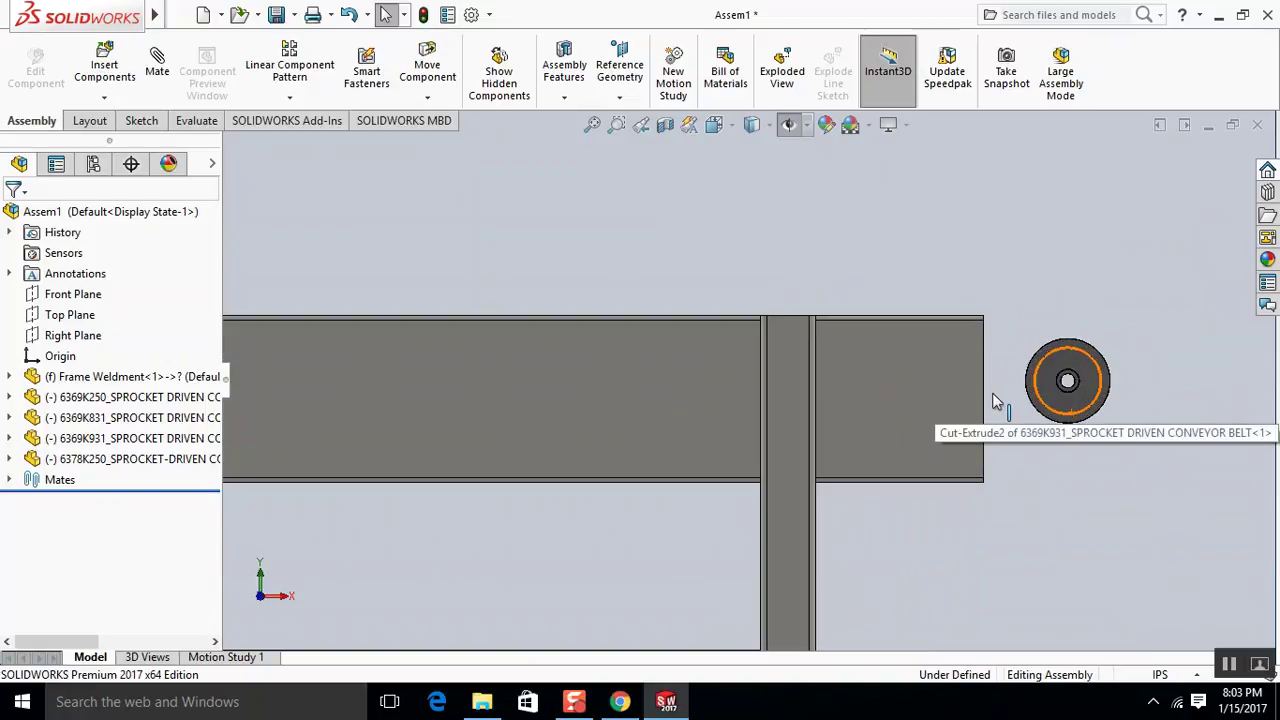
middle_drag(883, 367, 838, 394)
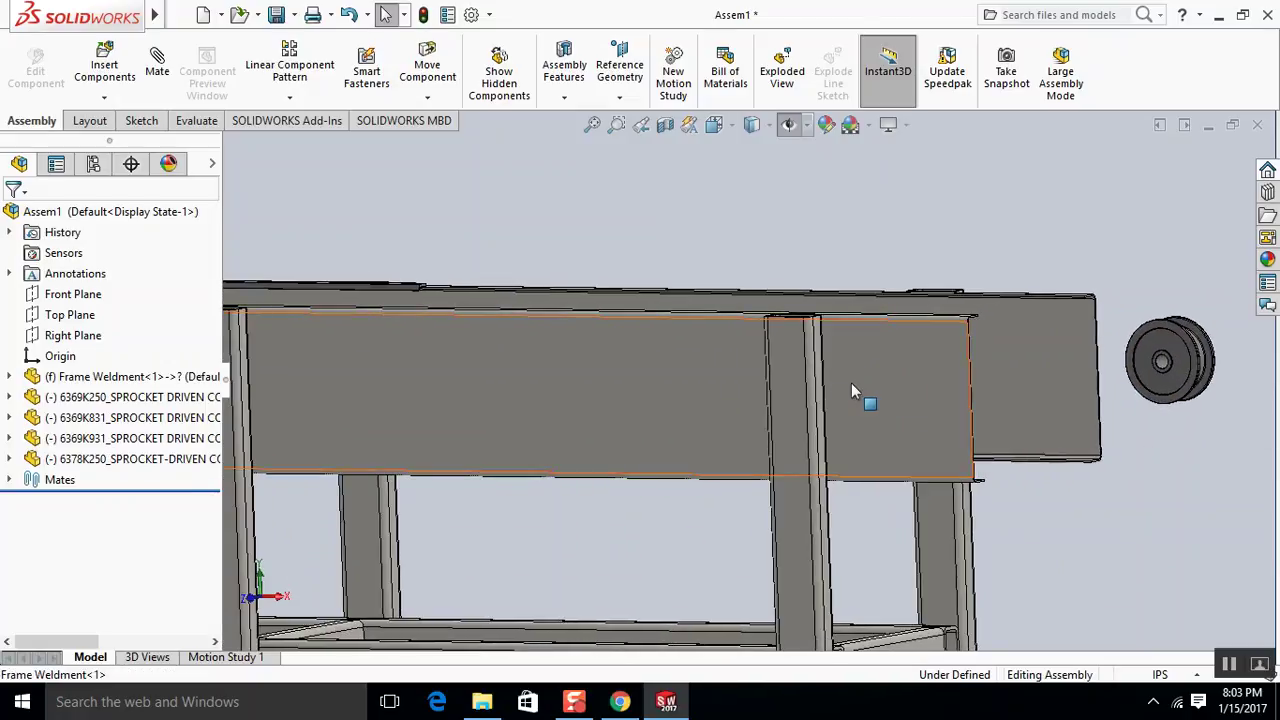
scroll(823, 384, up, 2)
scroll(824, 386, up, 1)
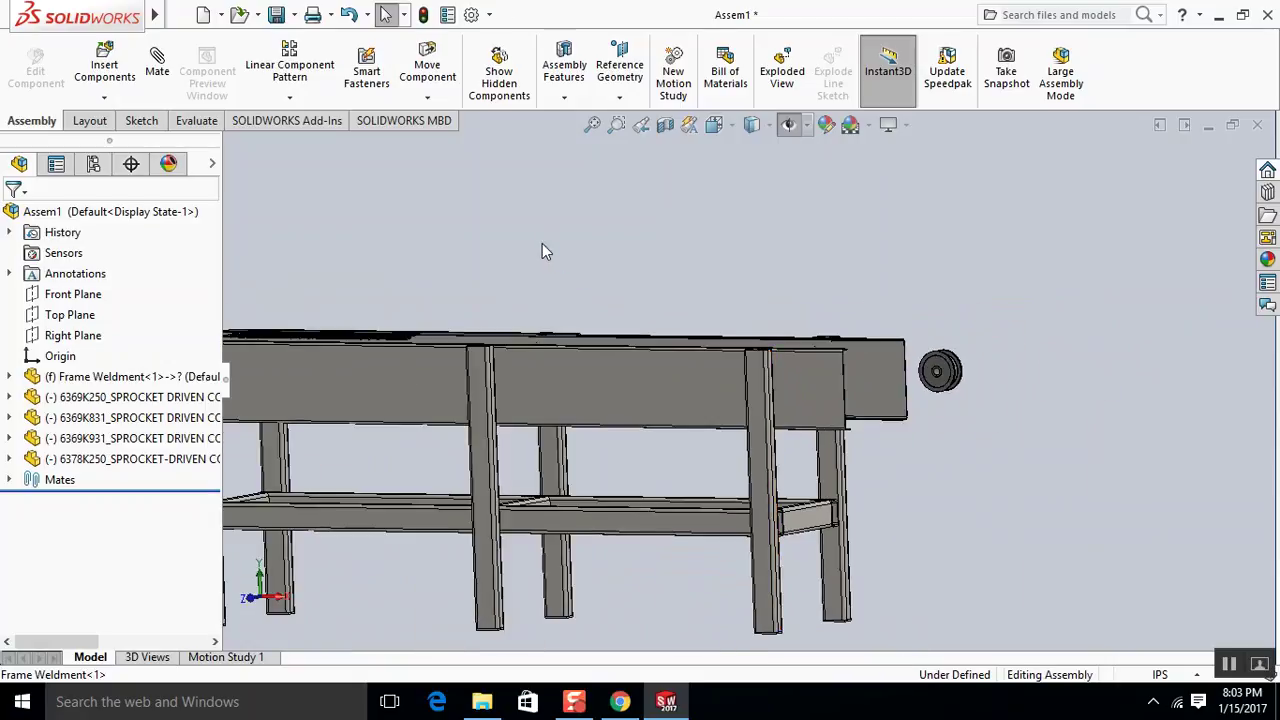
middle_drag(543, 249, 450, 347)
scroll(450, 347, up, 1)
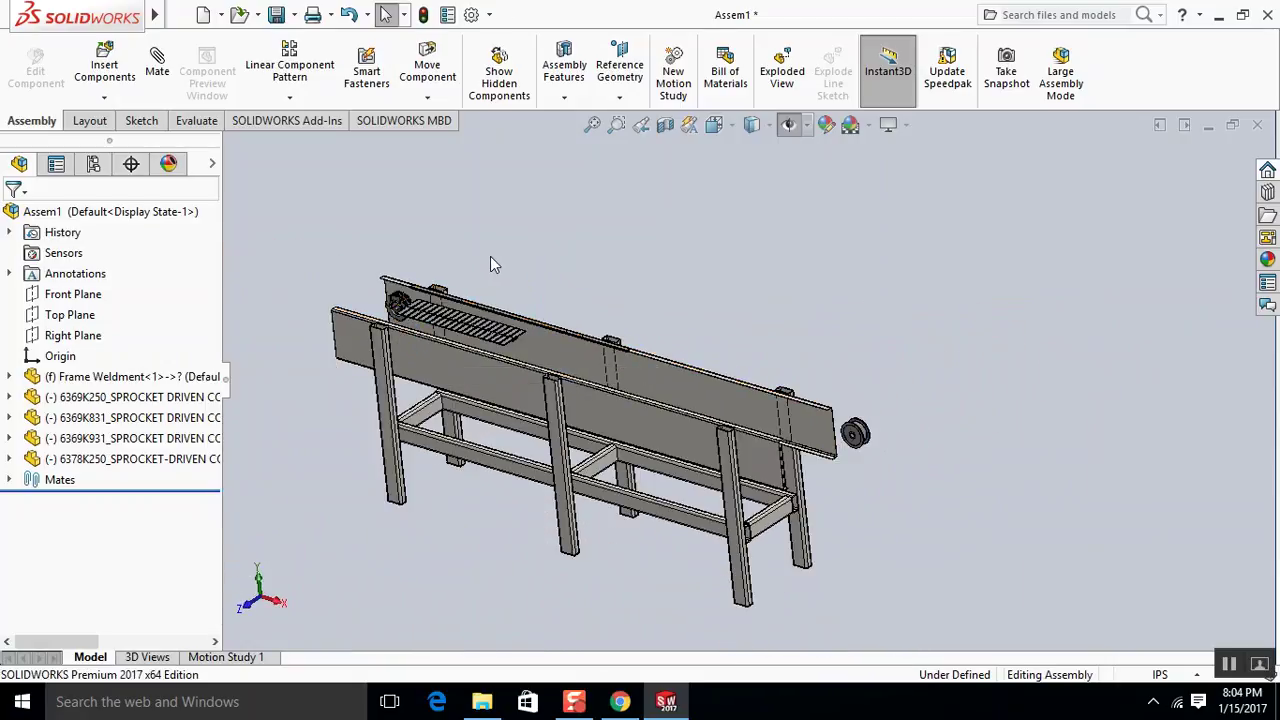
scroll(485, 262, down, 1)
scroll(490, 305, down, 1)
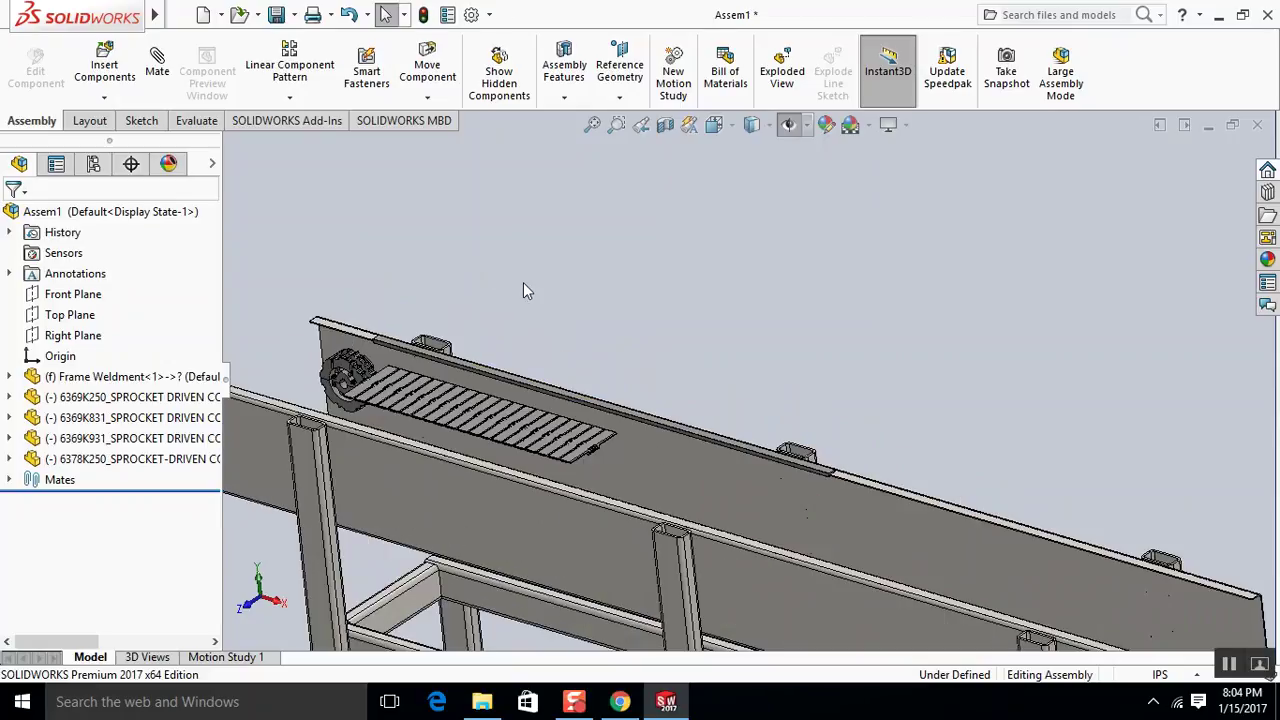
scroll(418, 381, down, 1)
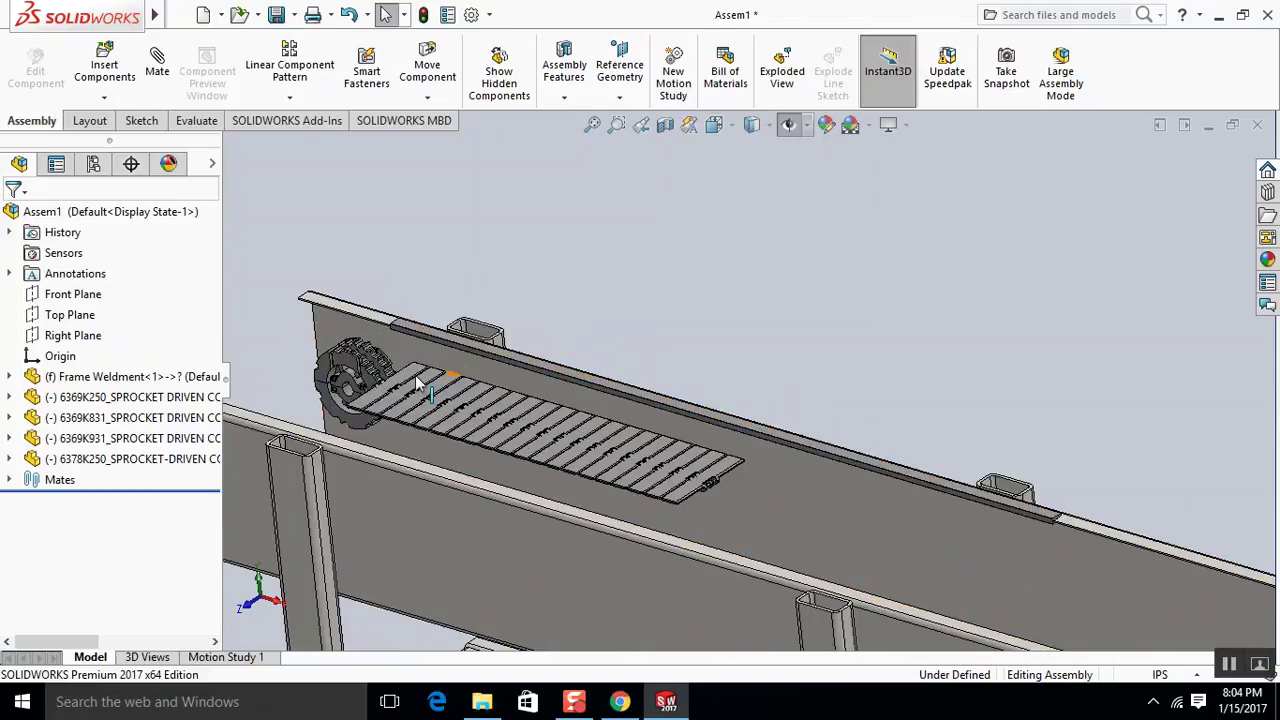
Go back to McMaster-Carr's Sprocket-Driven Conveyor Belts tables, then bring up the Infeed Conveyor folder.
click(620, 701)
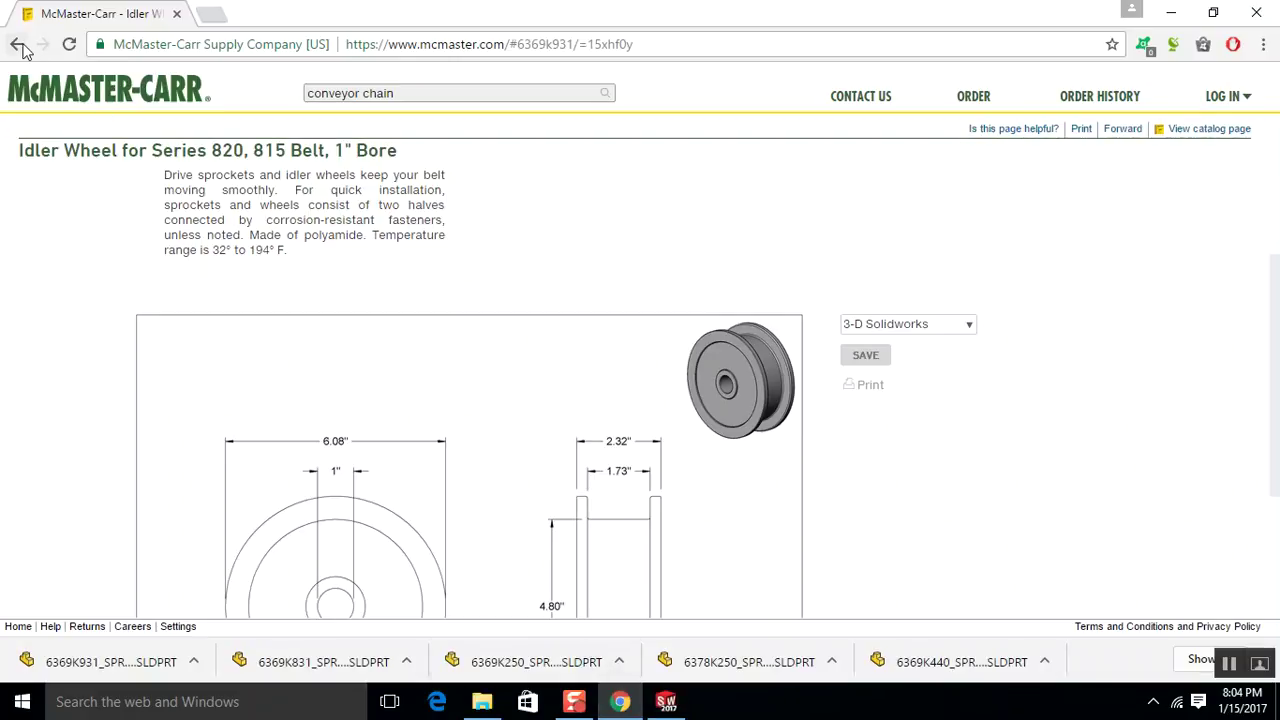
click(17, 44)
scroll(395, 378, up, 8)
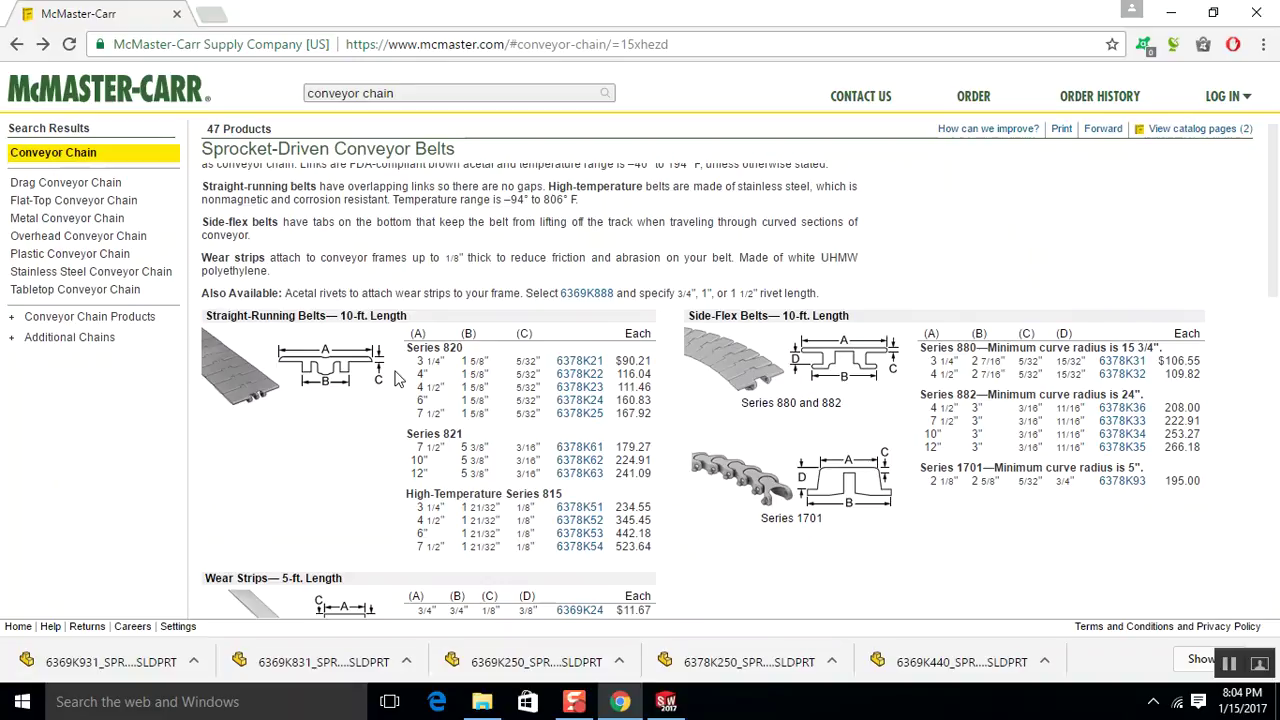
scroll(395, 378, down, 2)
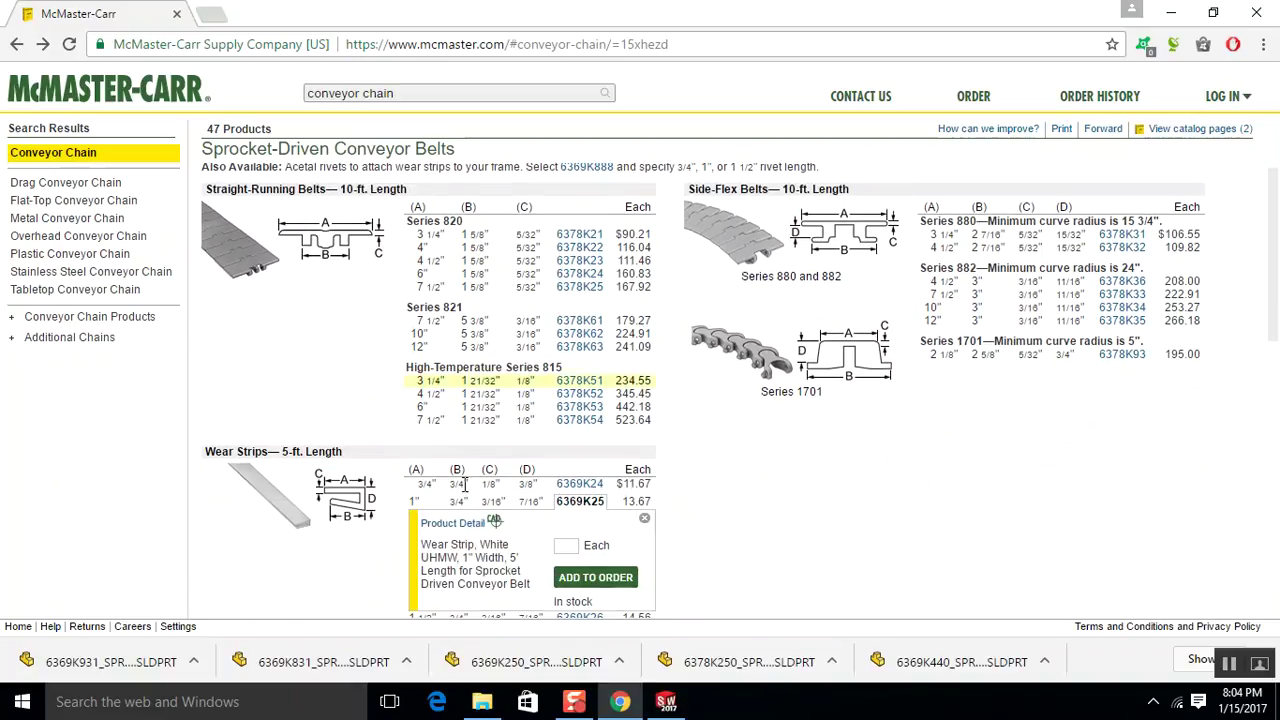
click(483, 703)
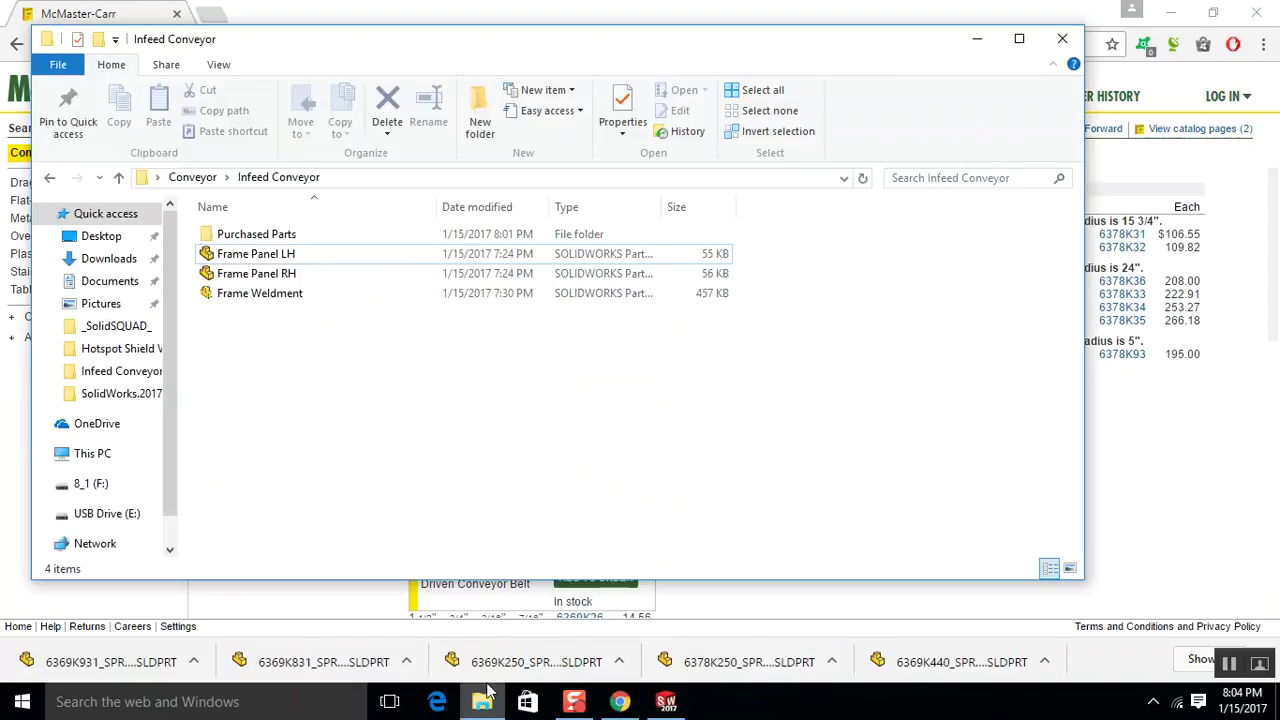
Open Purchased Parts, check the 6378K250 belt part file, then return to Assem1.
click(248, 238)
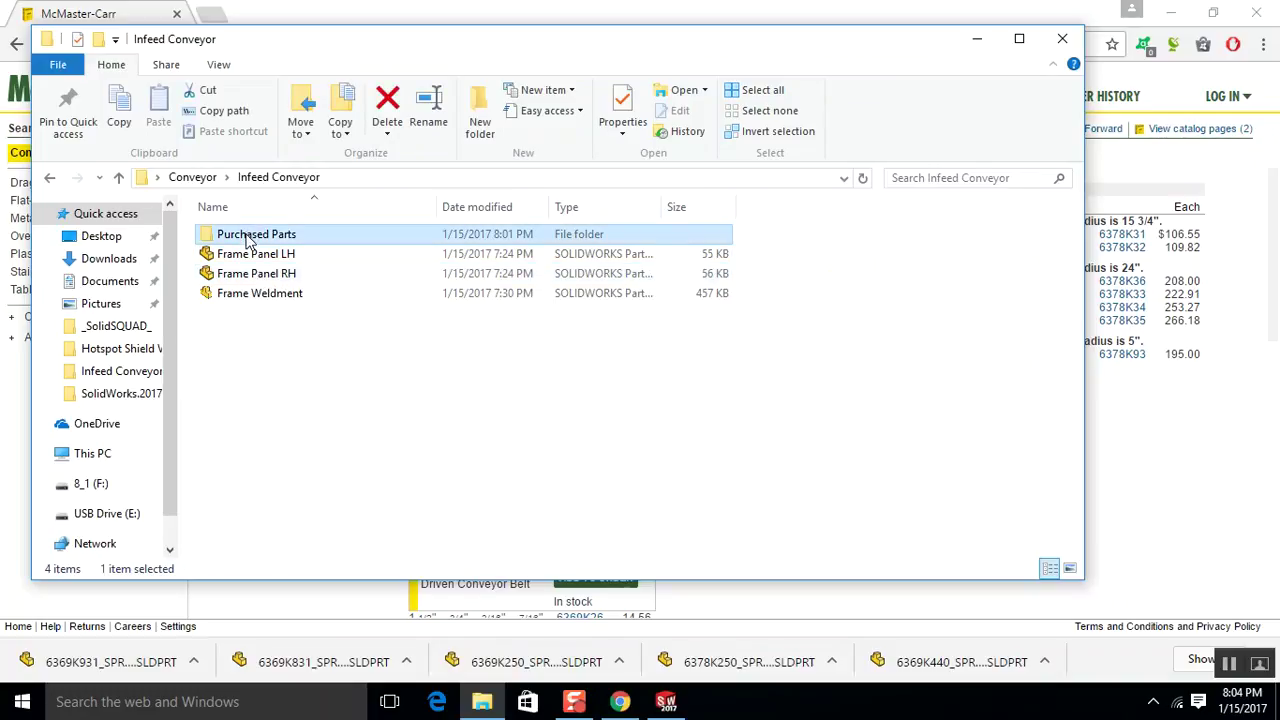
click(248, 238)
click(254, 331)
double_click(270, 234)
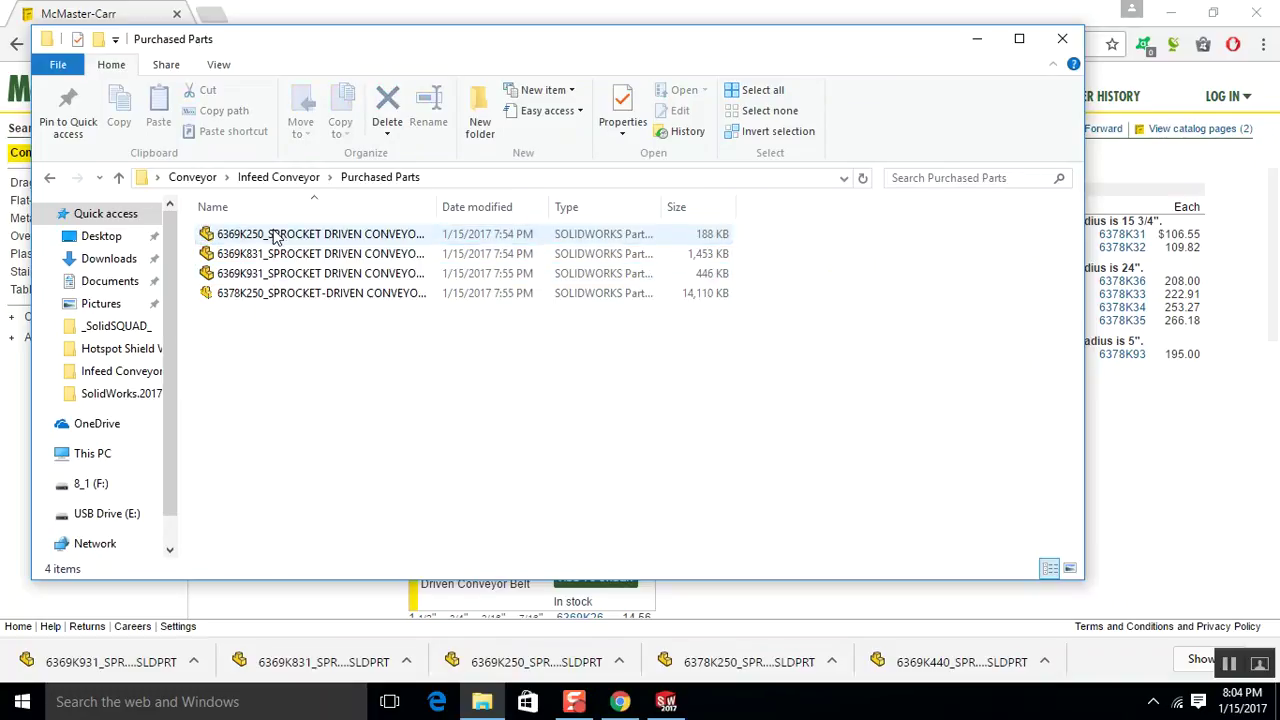
click(276, 236)
click(268, 332)
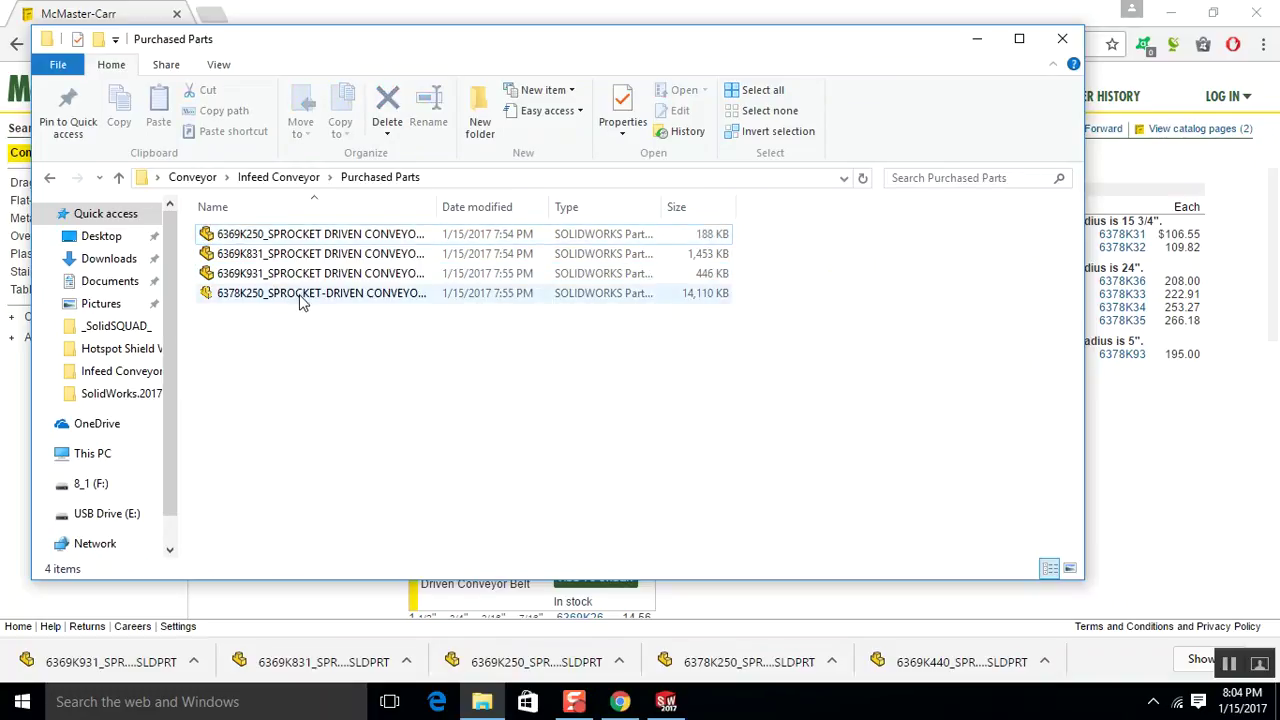
click(300, 294)
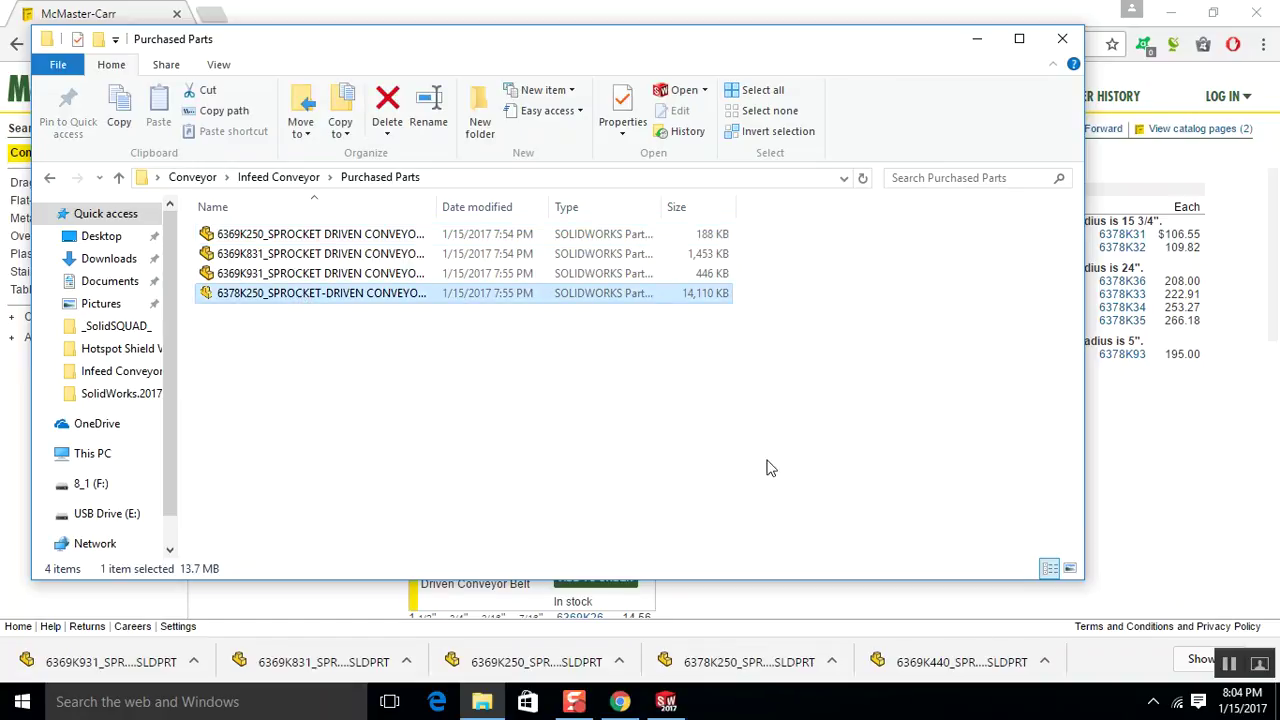
click(666, 701)
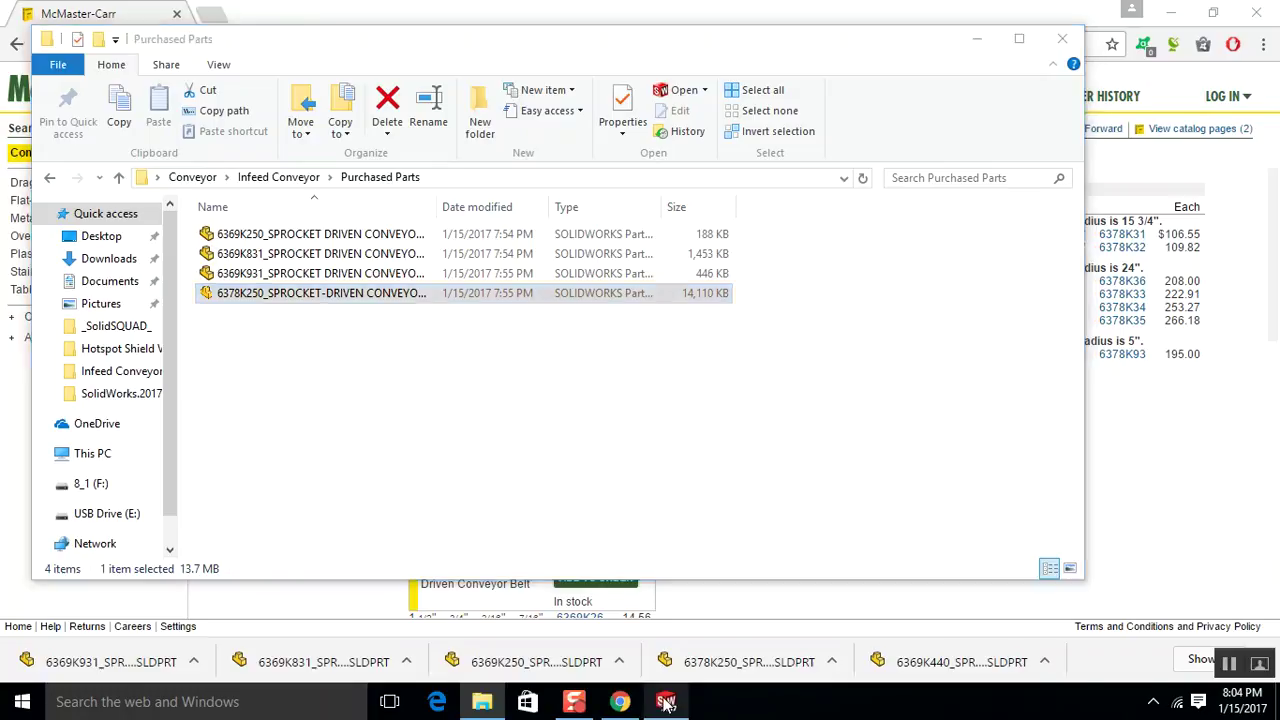
click(498, 414)
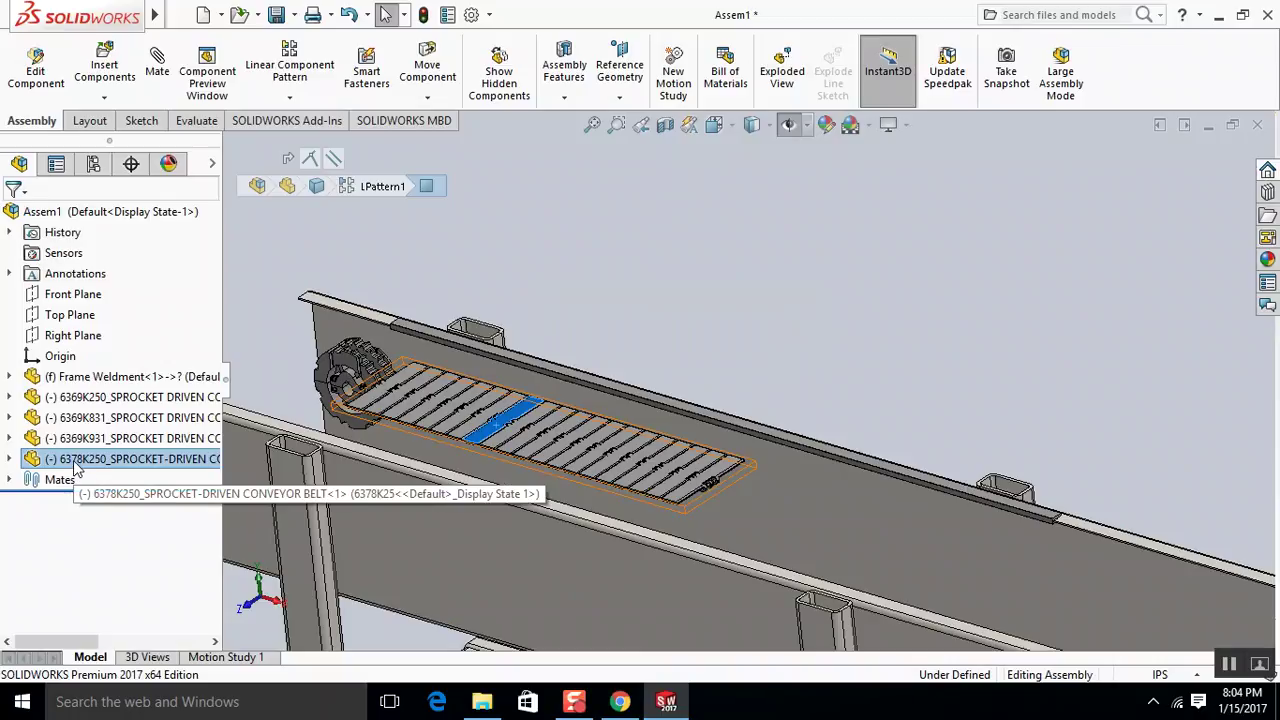
click(622, 702)
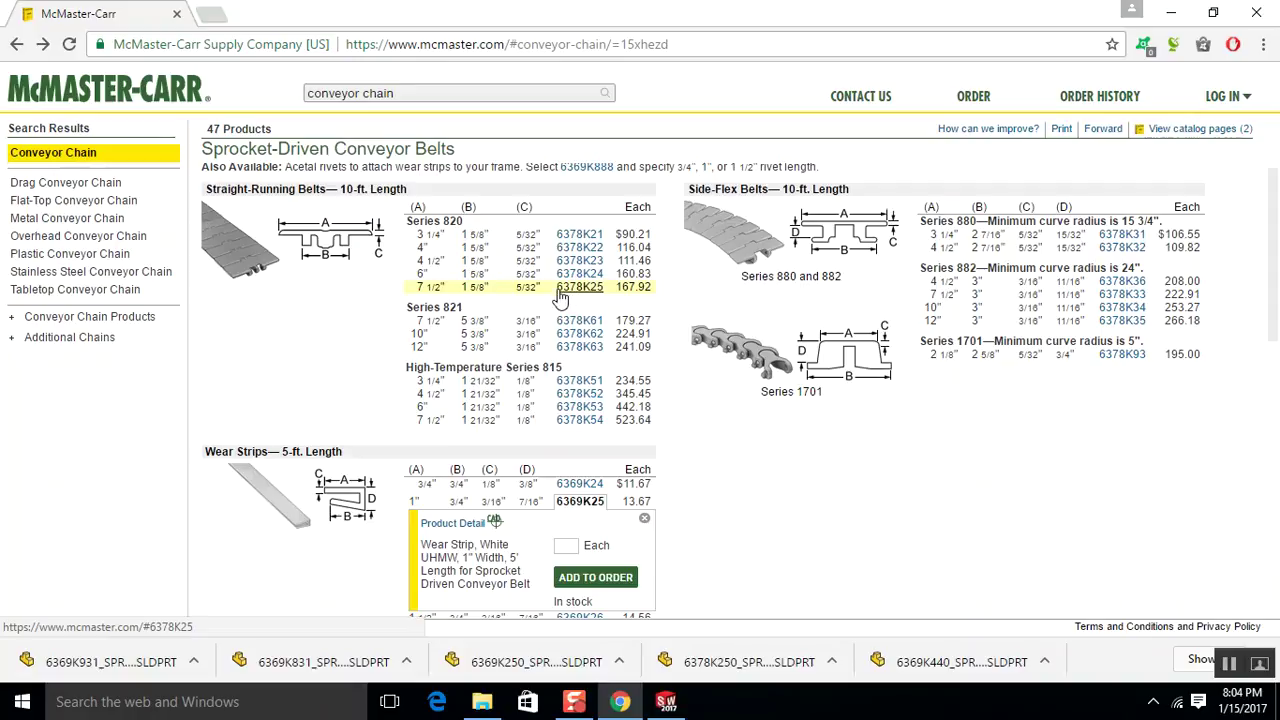
scroll(338, 260, up, 1)
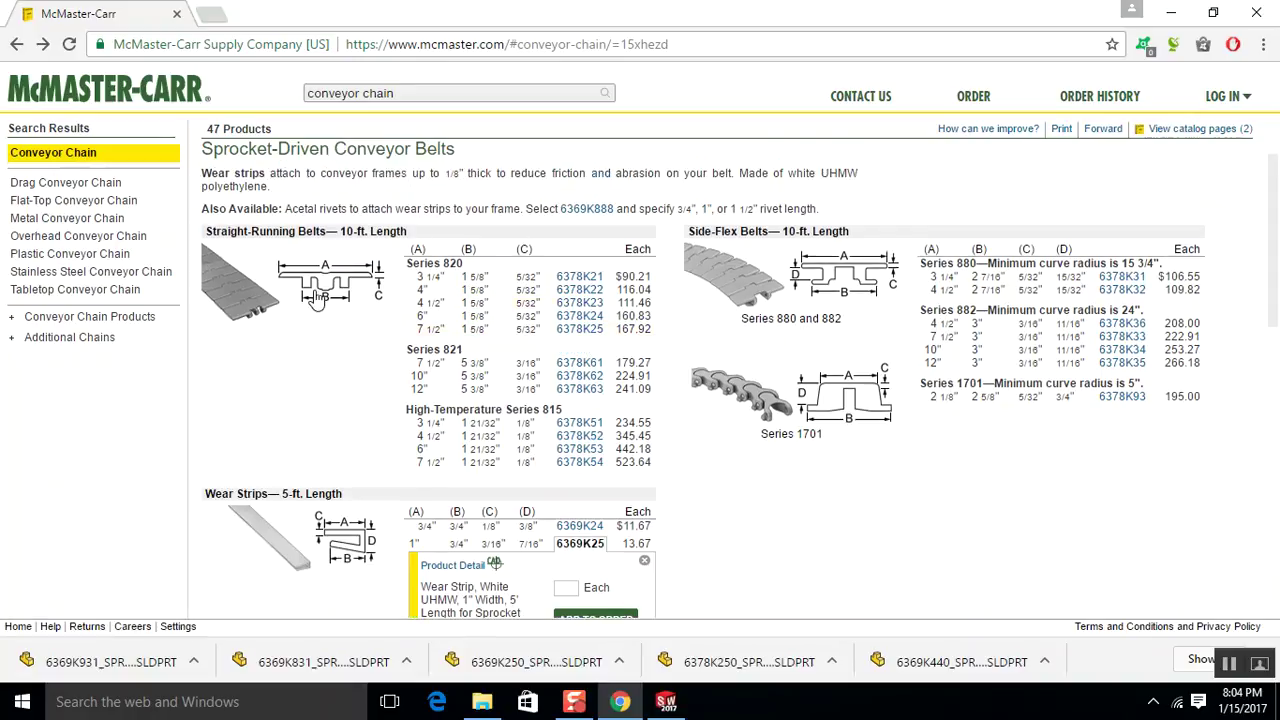
scroll(318, 290, up, 1)
scroll(322, 356, down, 1)
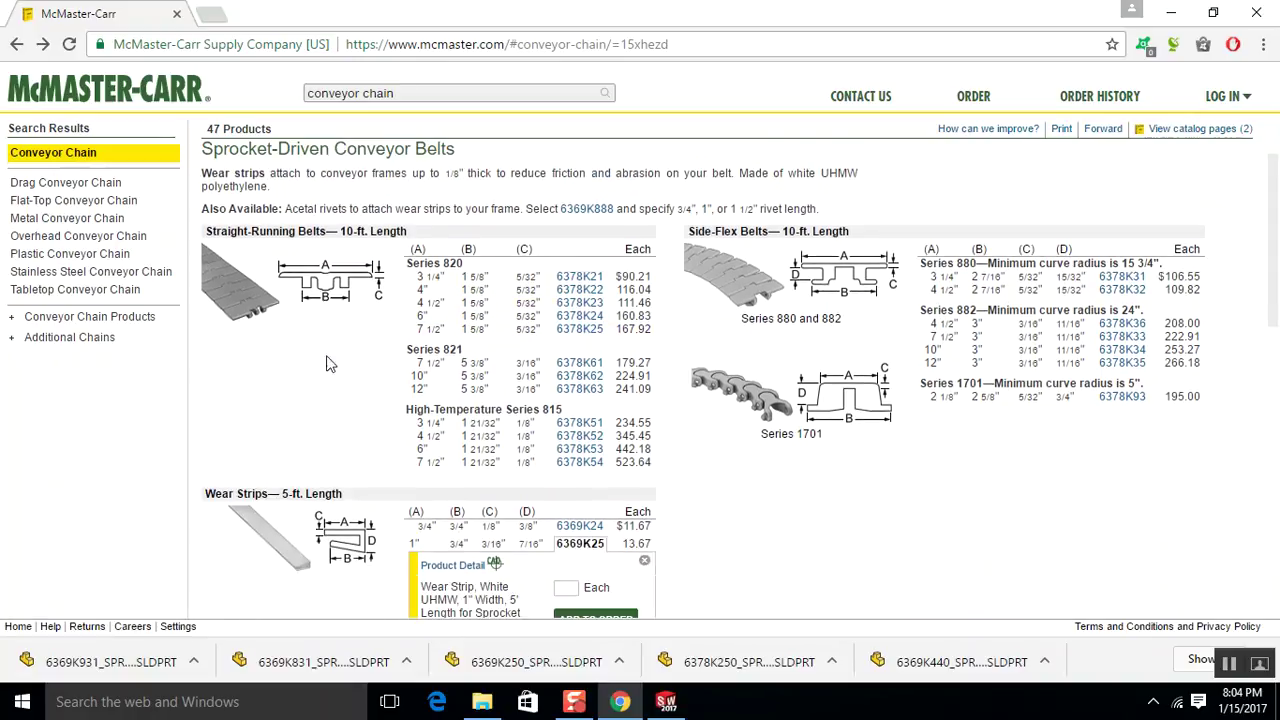
click(666, 702)
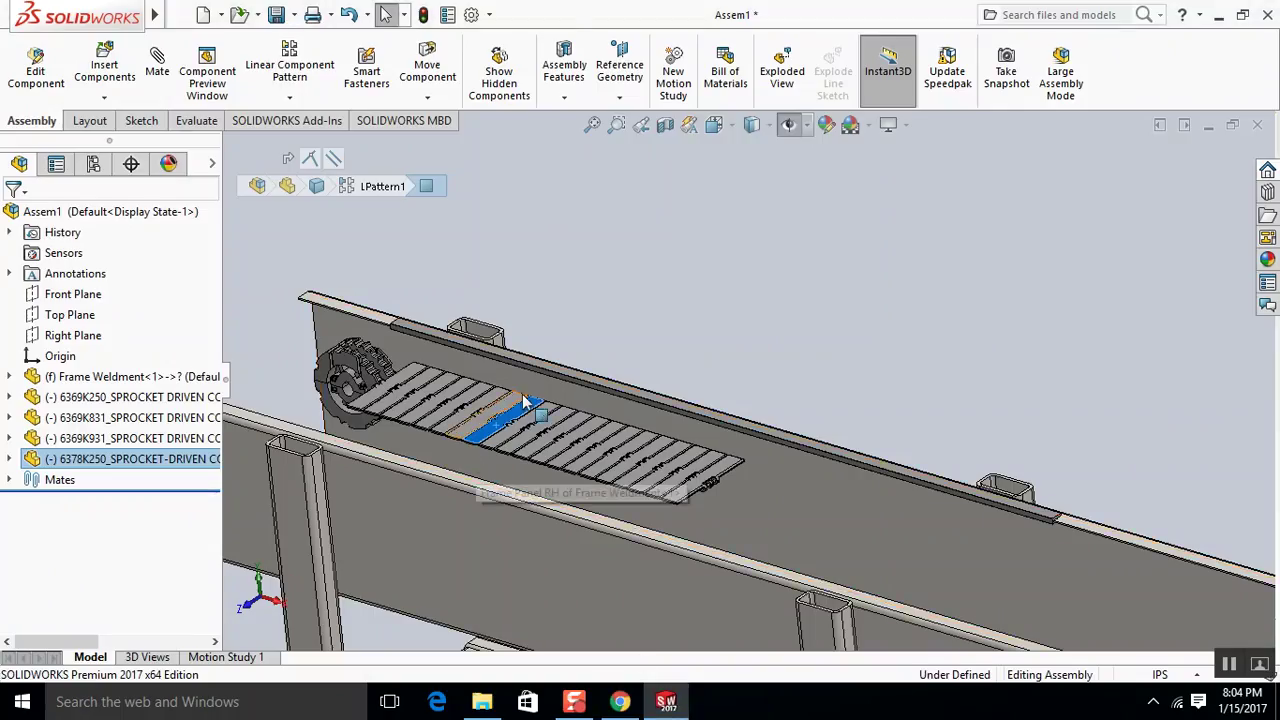
Start measuring and pick the frame's top edge and a rail face.
key(Escape)
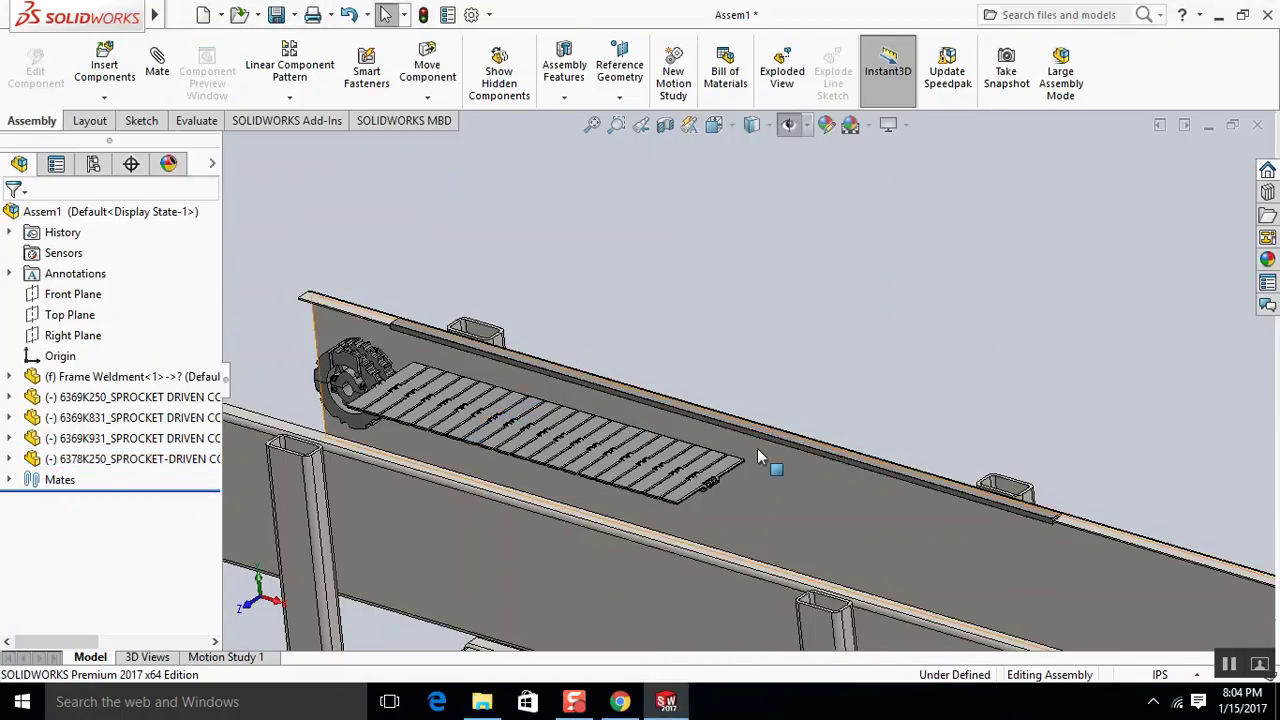
key(m)
scroll(760, 455, up, 2)
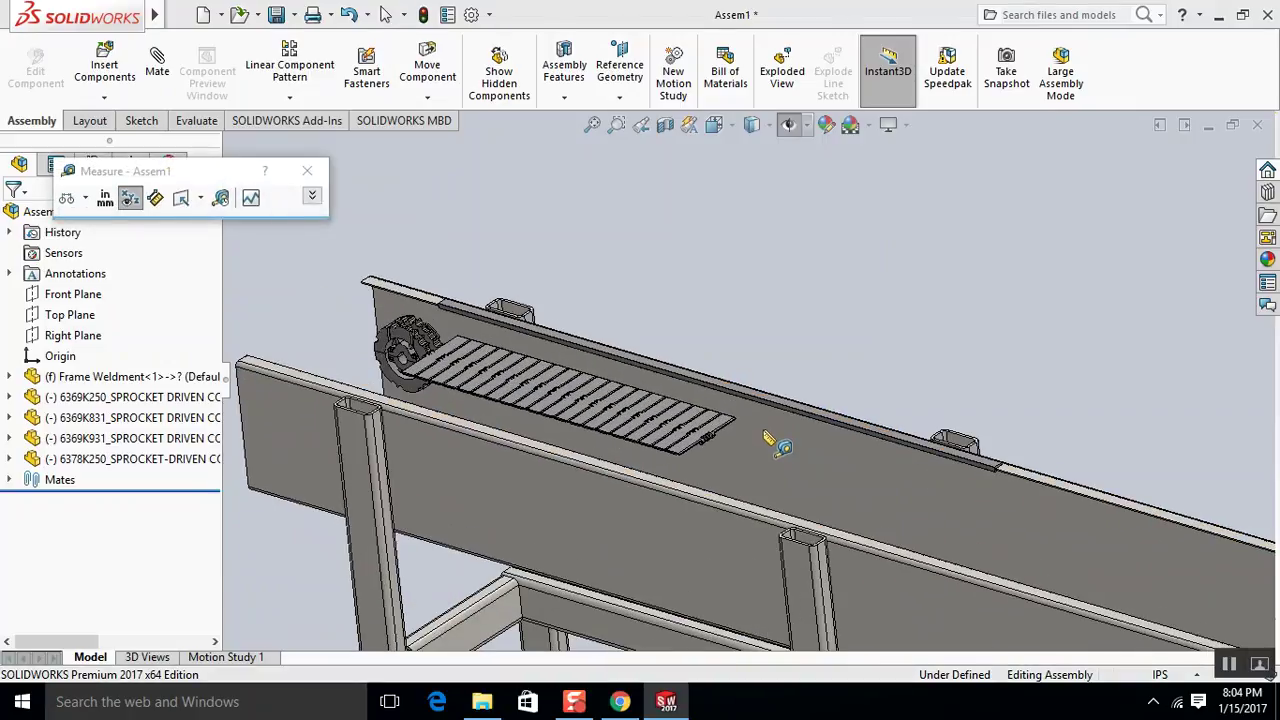
scroll(790, 435, down, 5)
click(815, 404)
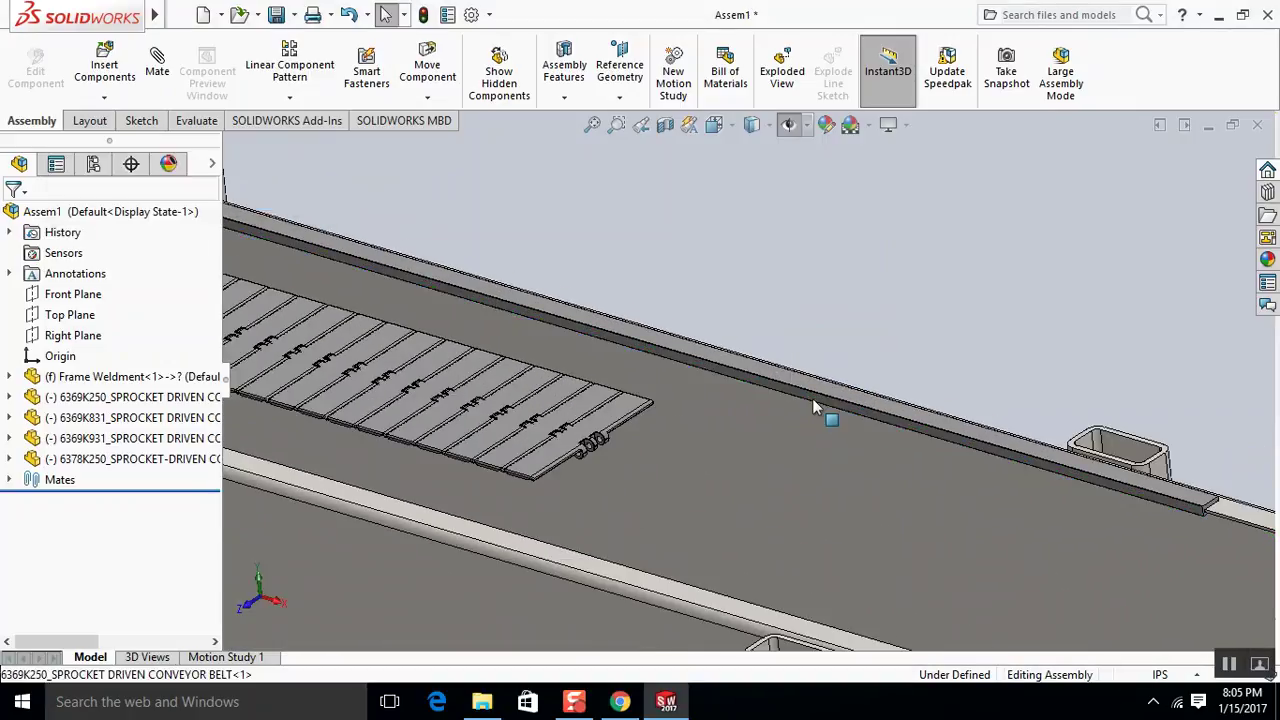
scroll(817, 408, down, 3)
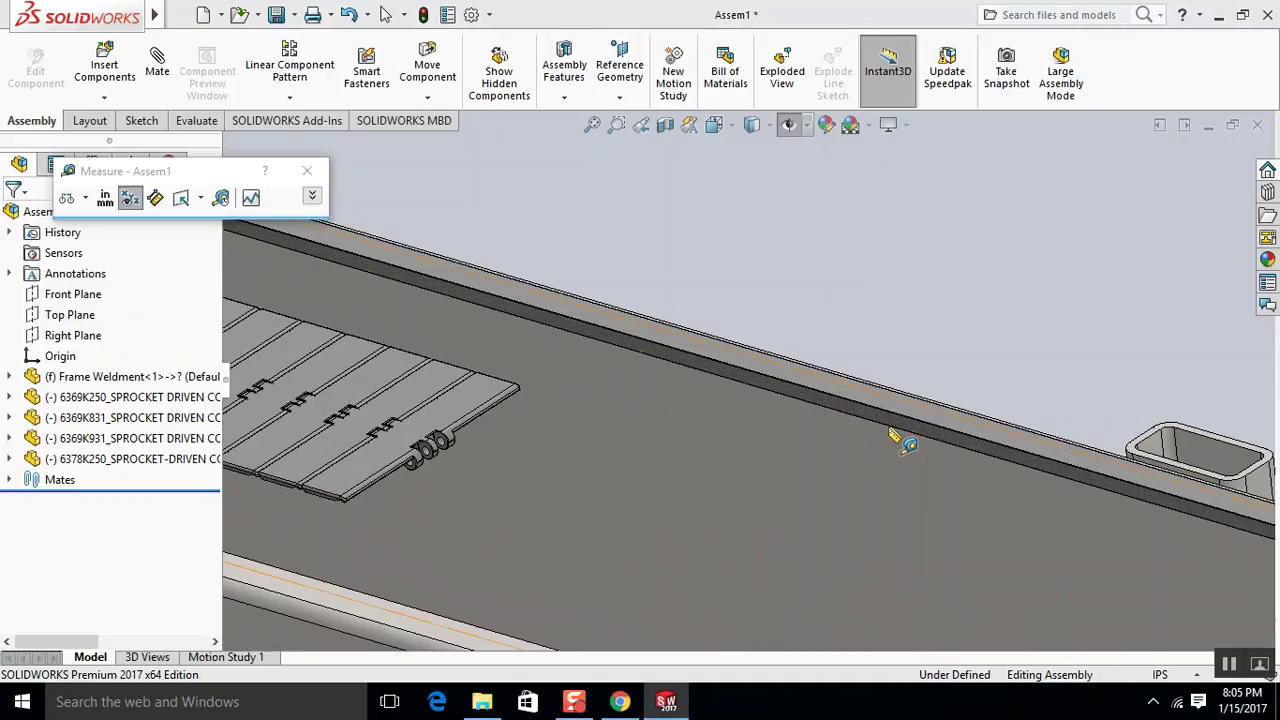
scroll(894, 437, down, 4)
scroll(863, 409, up, 1)
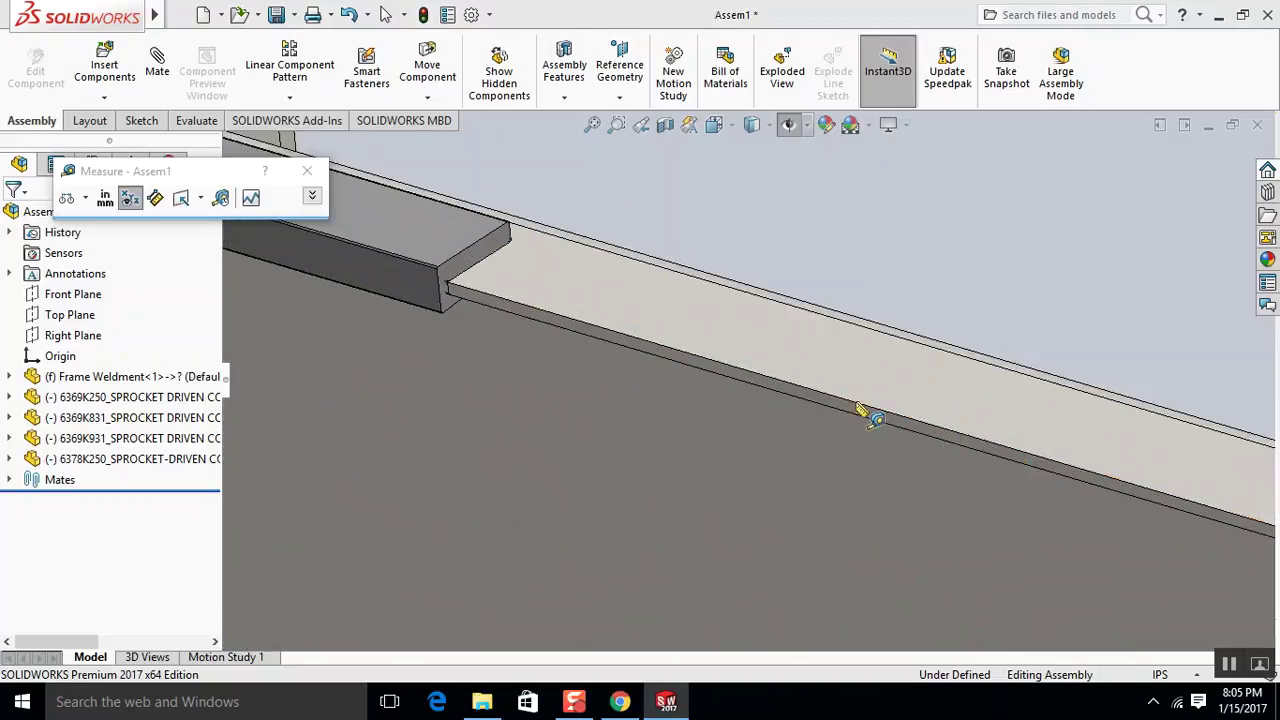
click(849, 409)
scroll(805, 318, down, 1)
scroll(795, 318, up, 2)
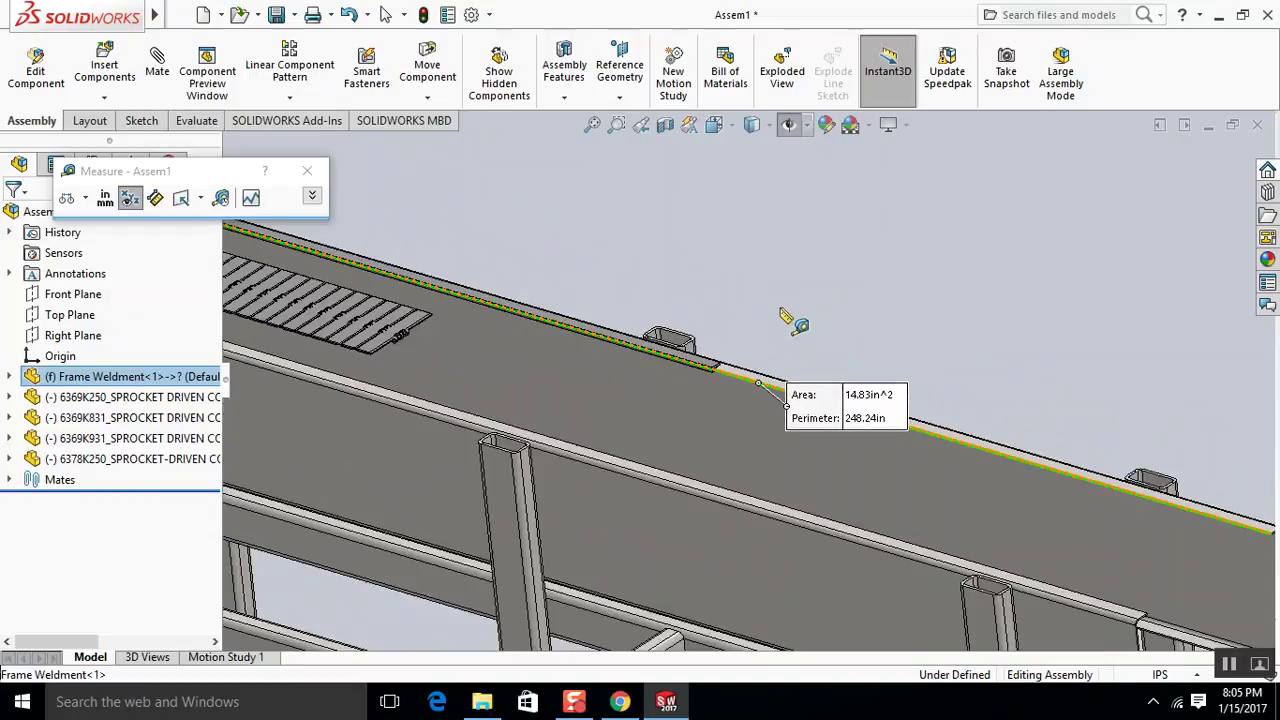
Pick the side panel edge to read 15.00 in, then return to isometric view.
middle_drag(791, 320, 623, 400)
scroll(628, 415, down, 2)
scroll(630, 420, down, 5)
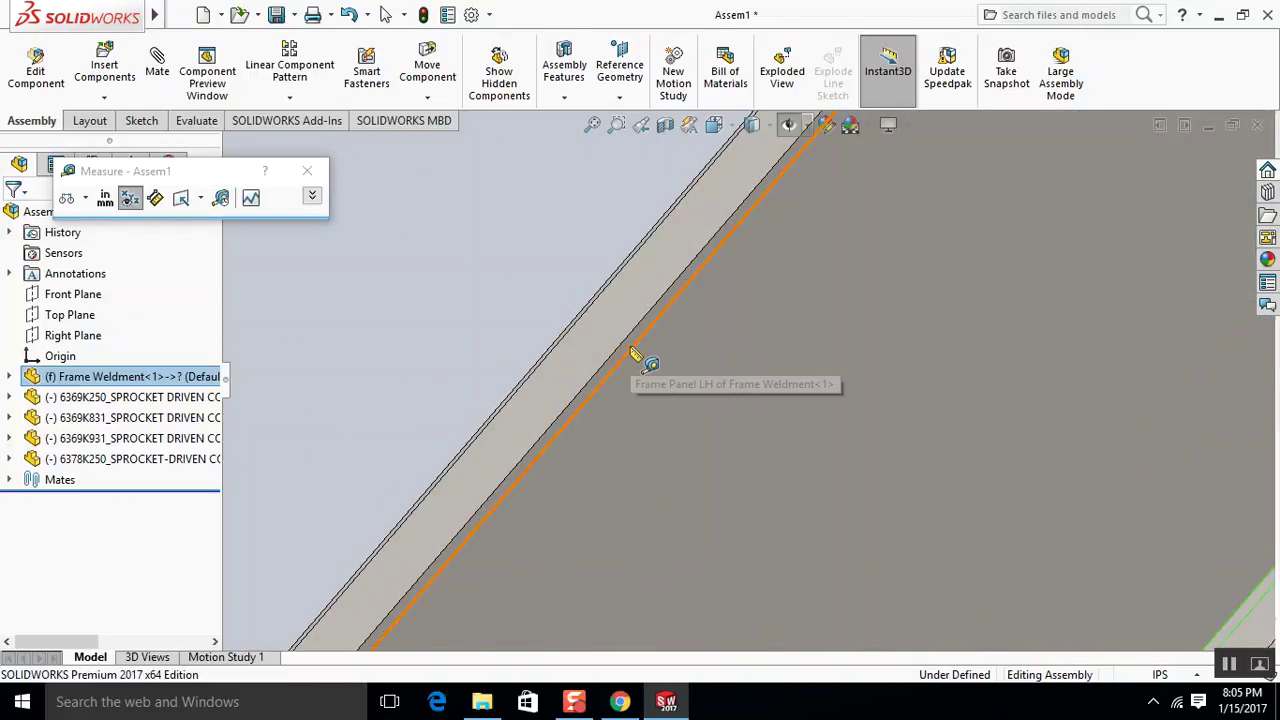
click(632, 350)
scroll(632, 355, up, 2)
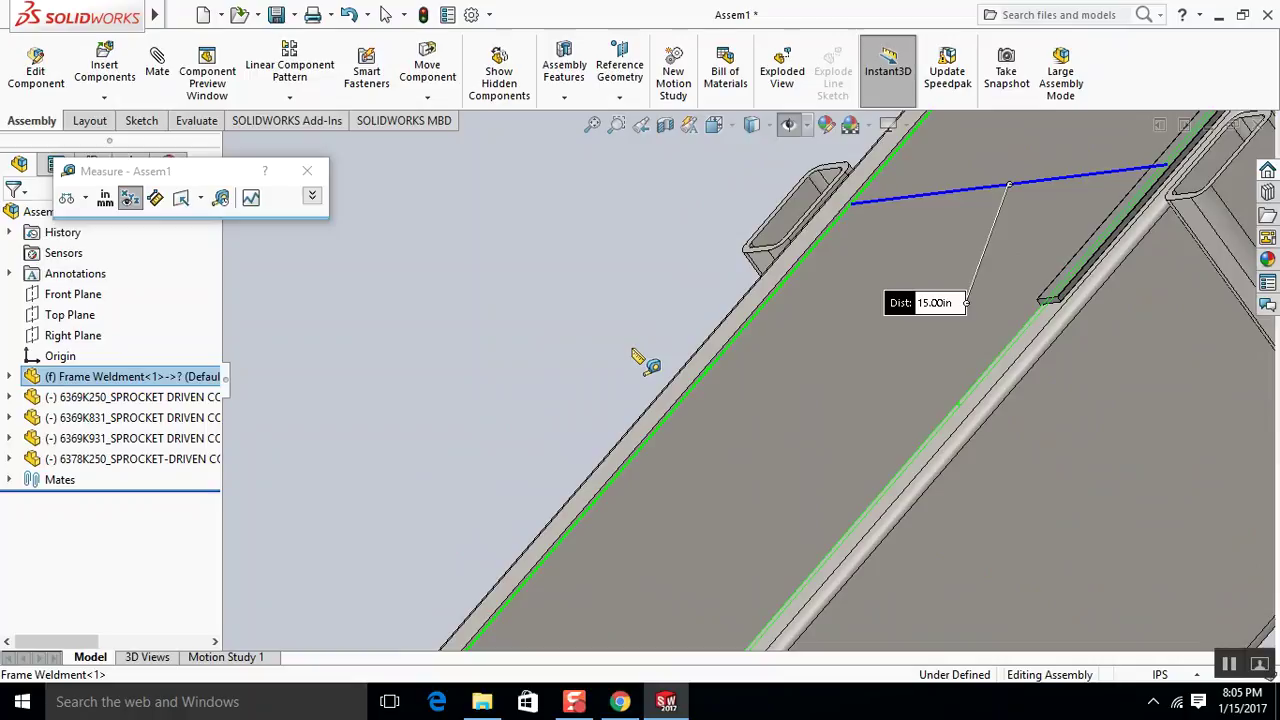
key(Escape)
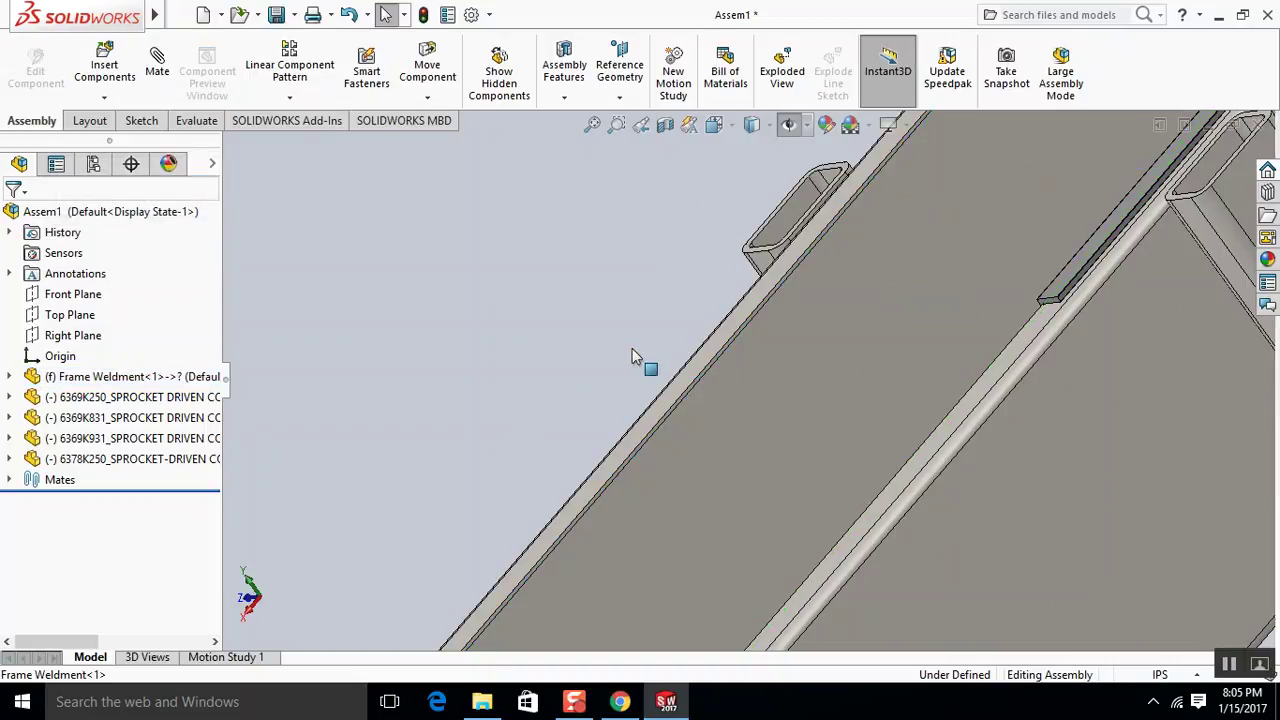
key(ctrl+7)
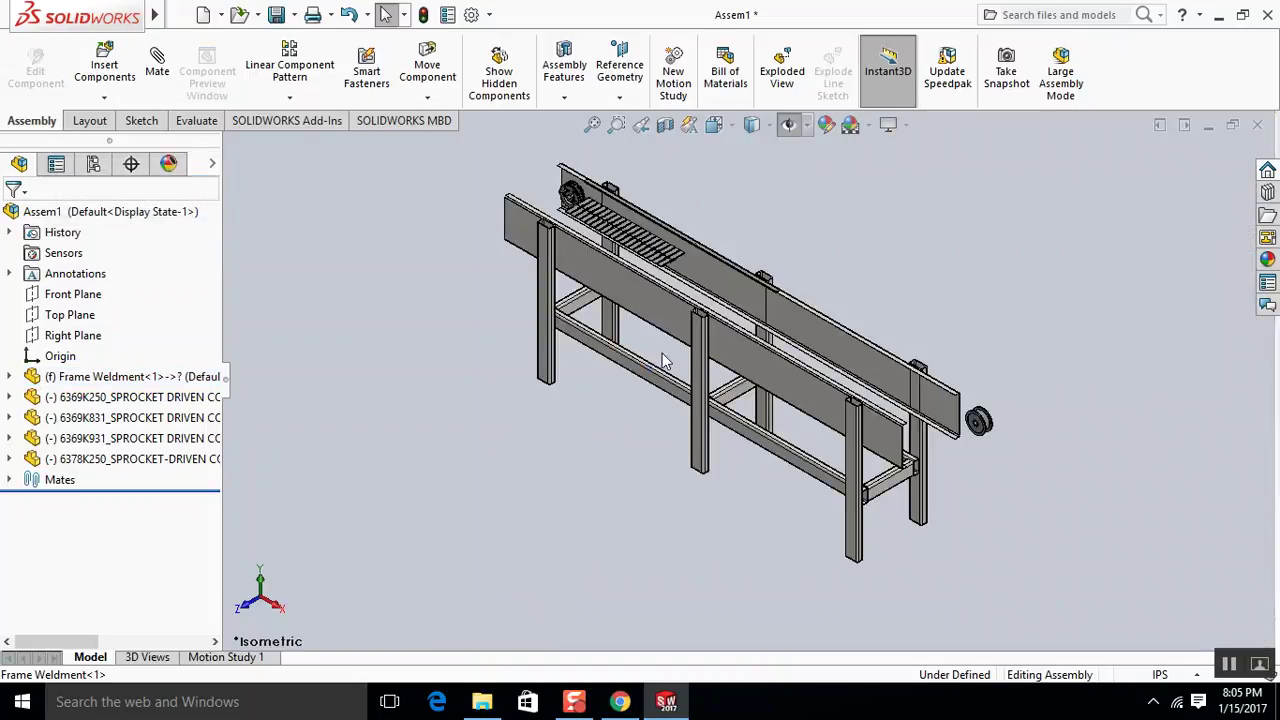